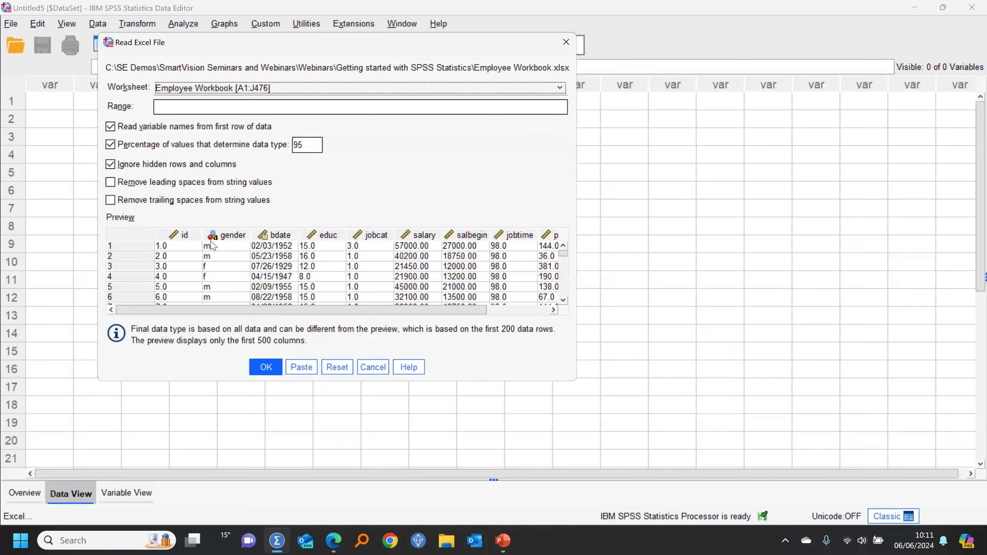
Import the Employee Workbook worksheet with leading and trailing spaces removed from string values
left_click_drag(421, 311, 346, 314)
left_click(186, 185)
left_click(180, 202)
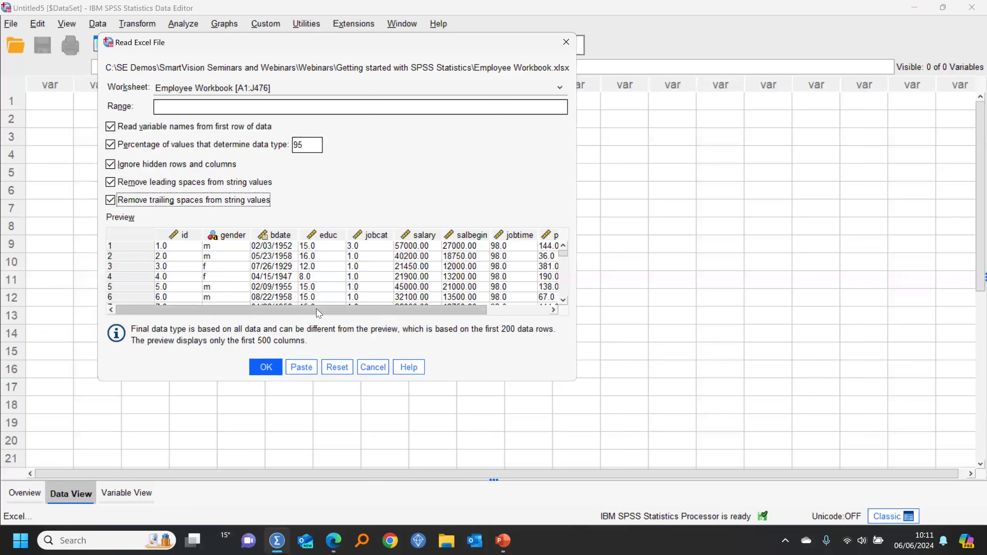
mouse_move(316, 310)
left_mouse_down()
mouse_move(461, 308)
mouse_move(305, 314)
left_mouse_up()
left_click(266, 367)
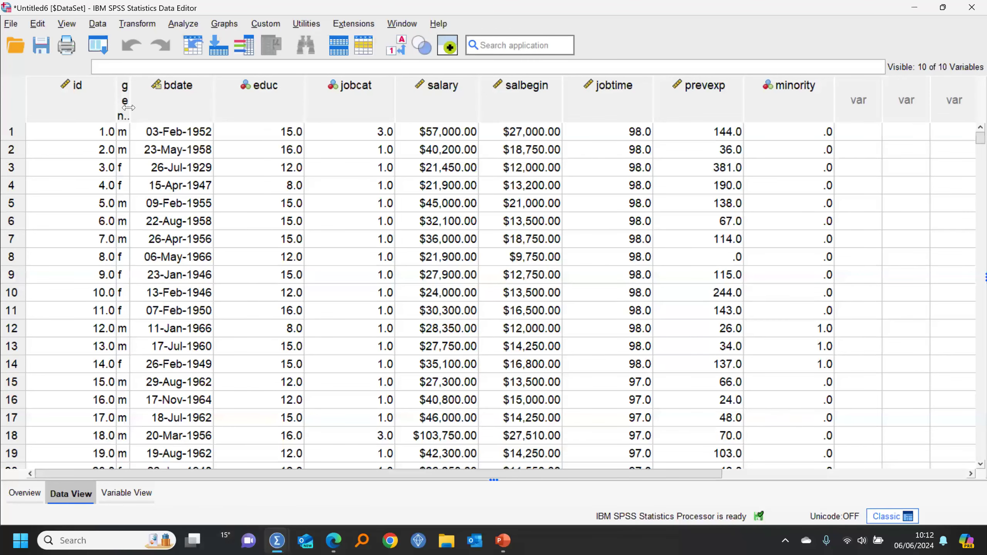
Widen the gender column in the data grid and run descriptive statistics on the gender variable
left_click_drag(128, 107, 186, 107)
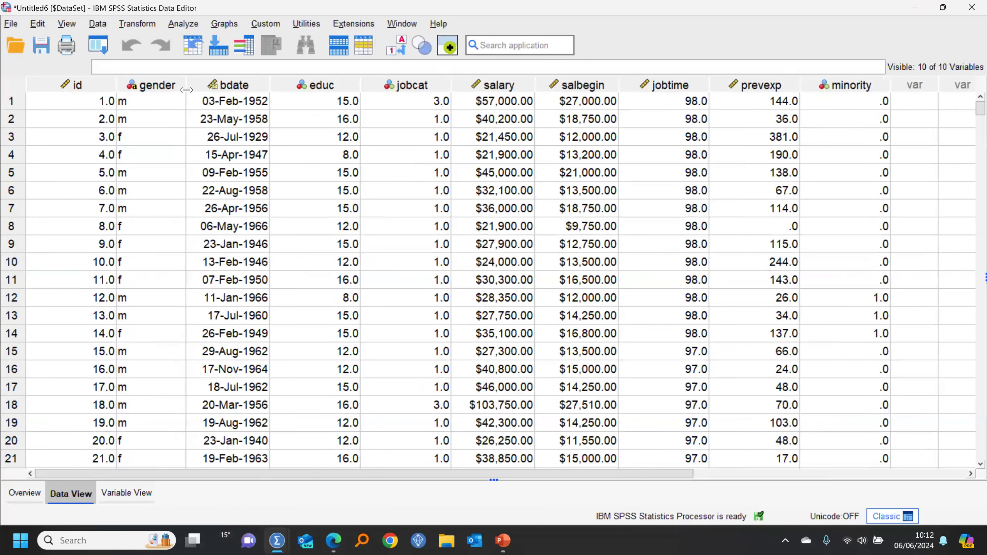
right_click(150, 130)
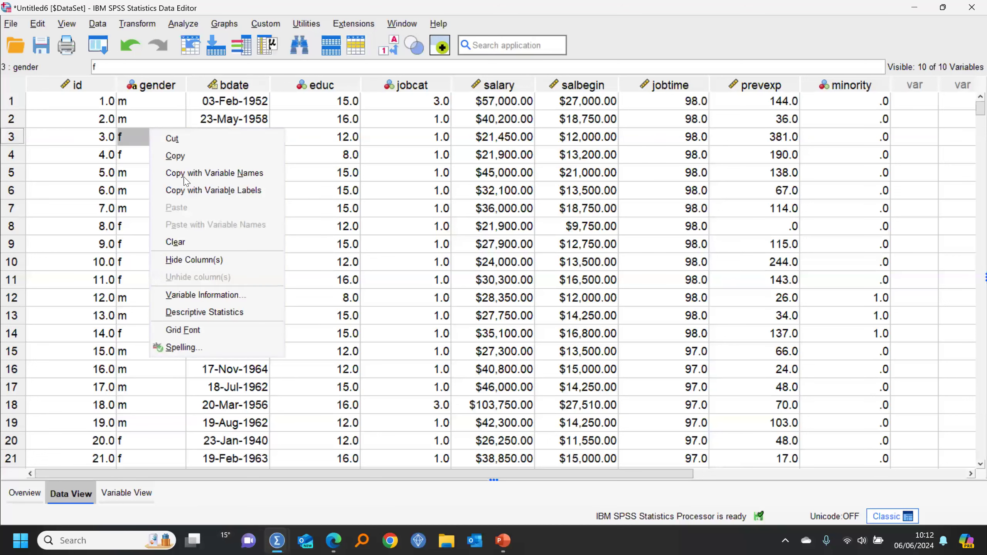
left_click(227, 313)
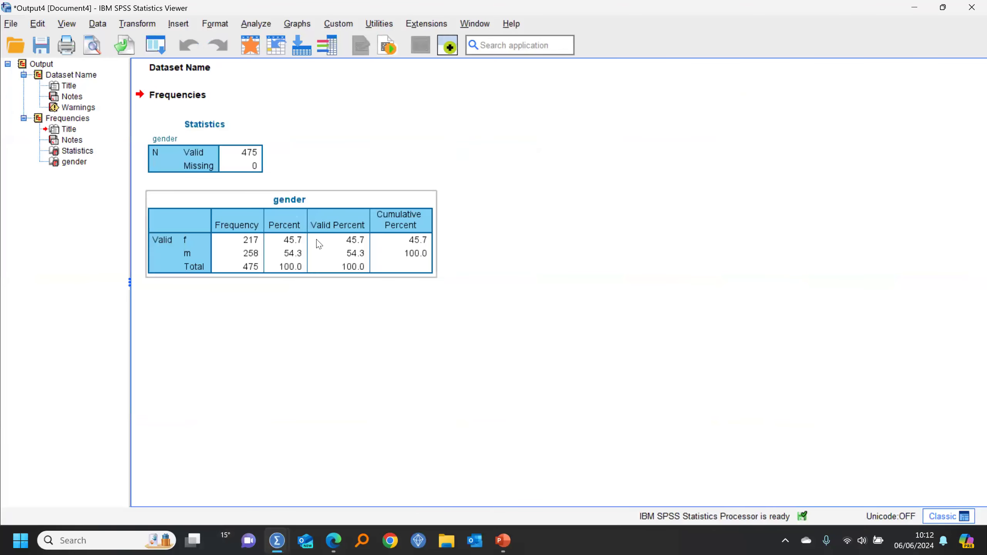
left_click(805, 232)
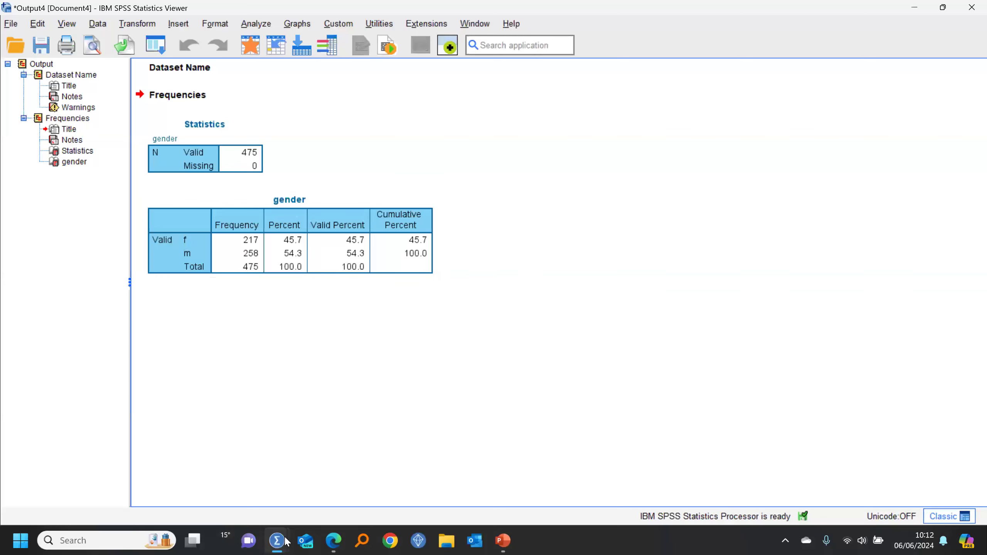
Widen the Label column in the variable definitions and label the gender variable "Sex of employee"
mouse_move(279, 541)
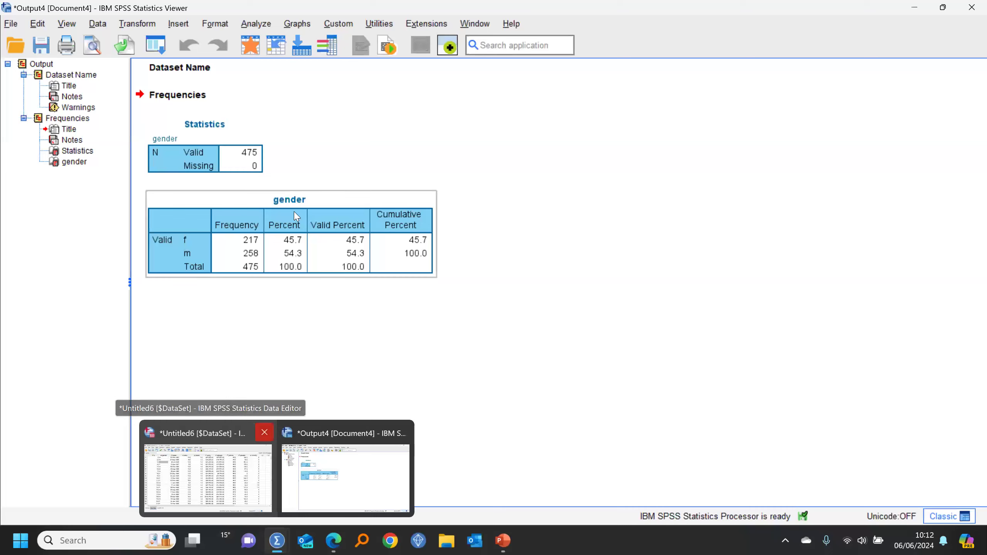
left_click(238, 454)
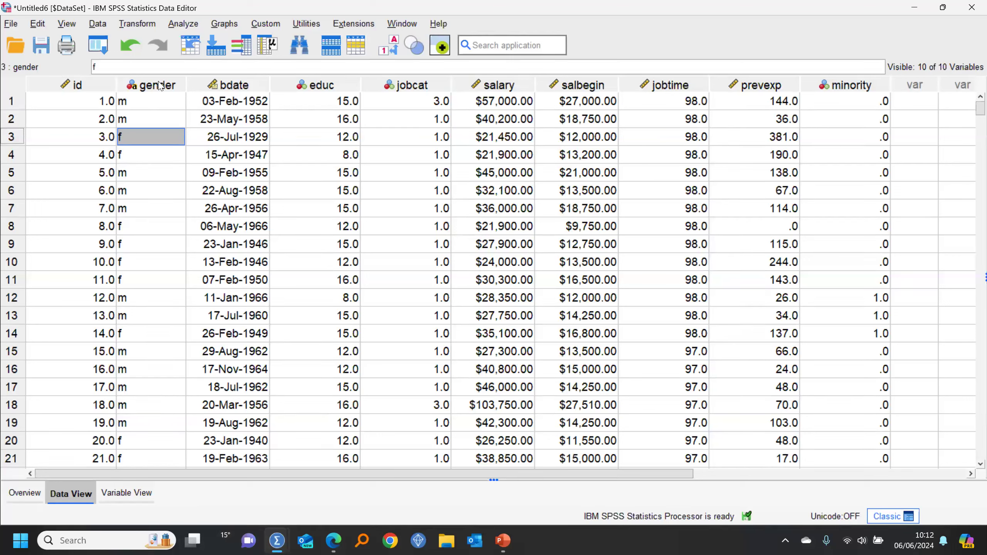
double_click(164, 89)
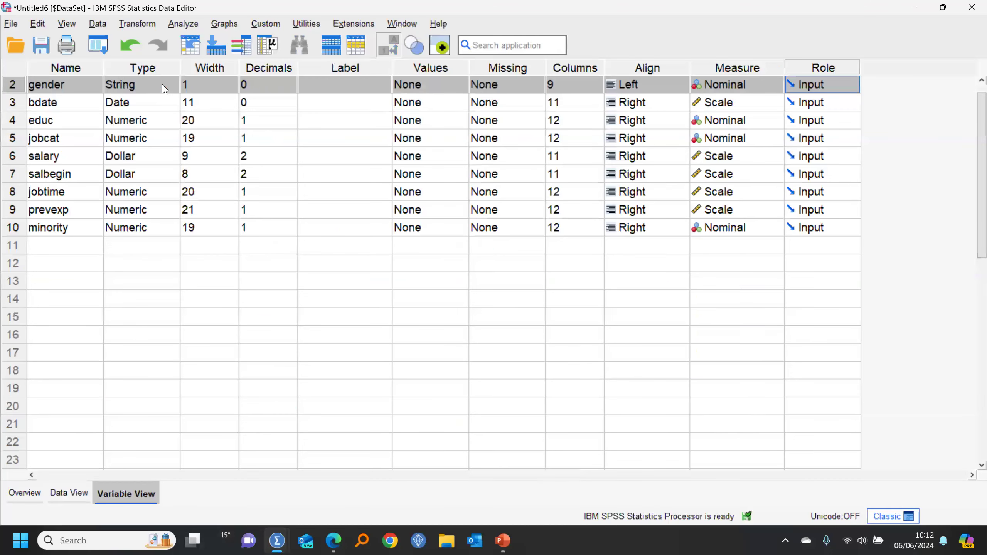
left_click(322, 88)
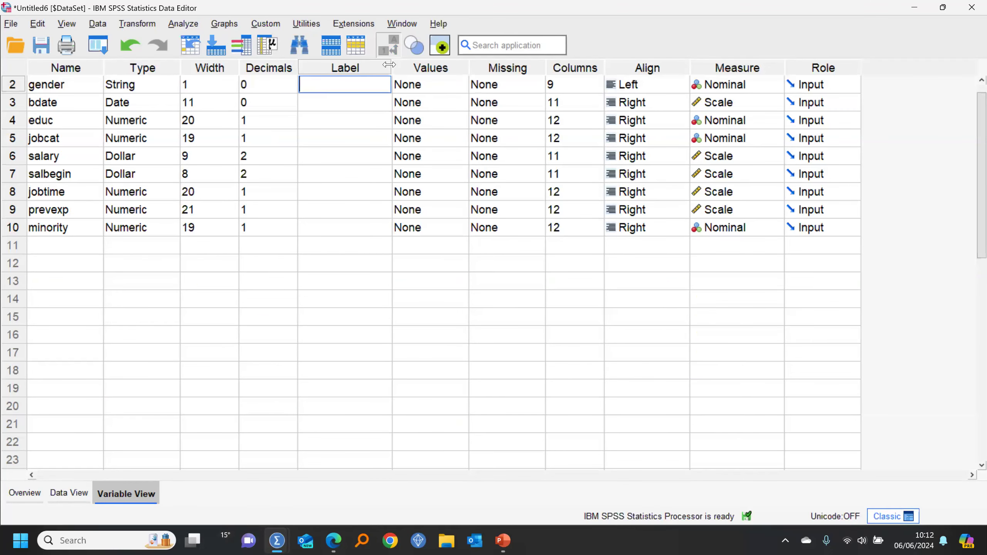
left_click_drag(391, 67, 442, 64)
double_click(364, 84)
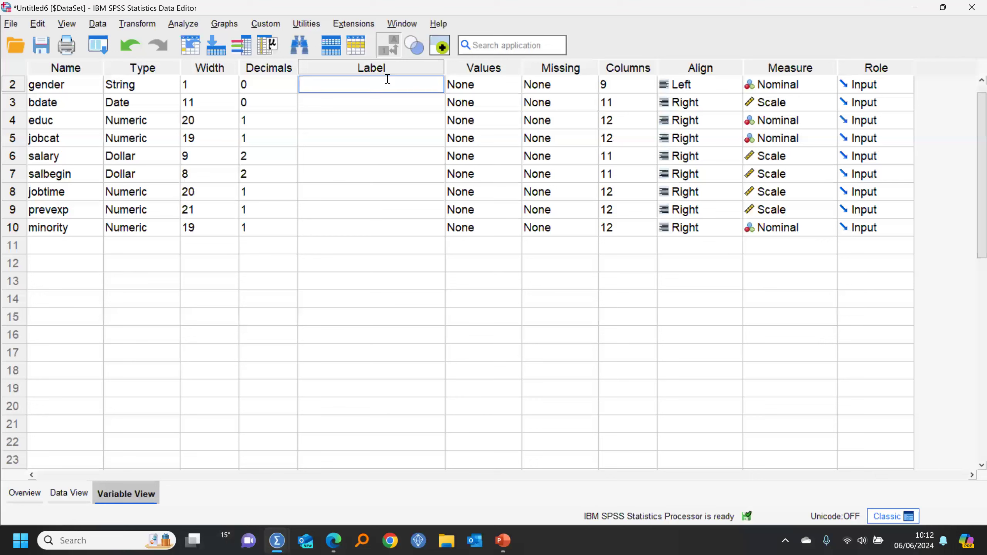
type("Sex of employee")
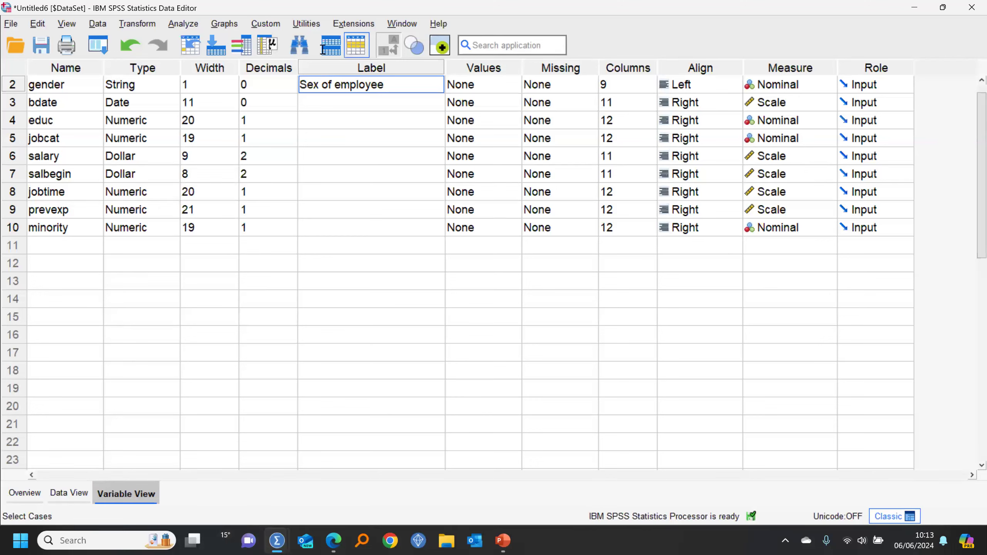
Define value labels for the gender variable: f as "Female" and m as "Male"
left_click(519, 85)
left_click(519, 85)
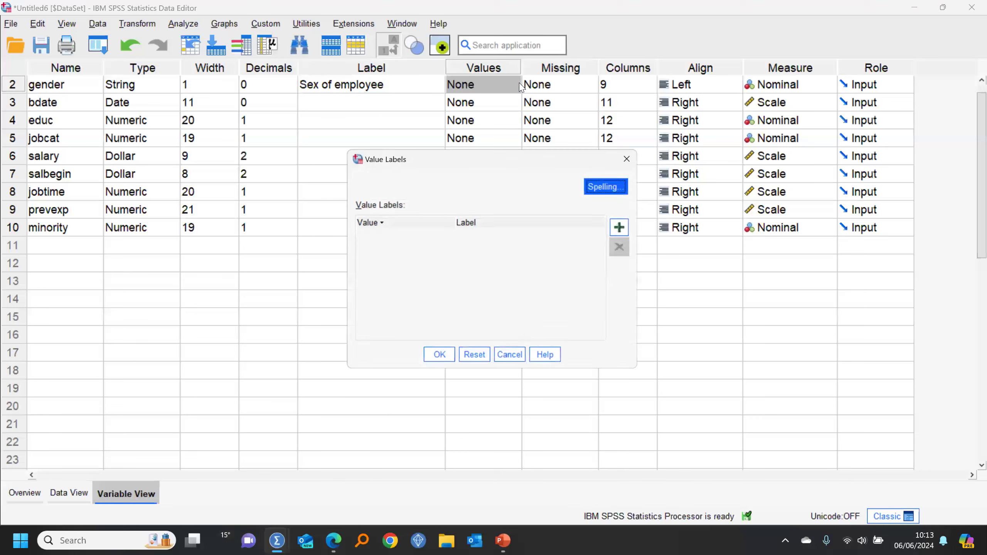
left_click(623, 227)
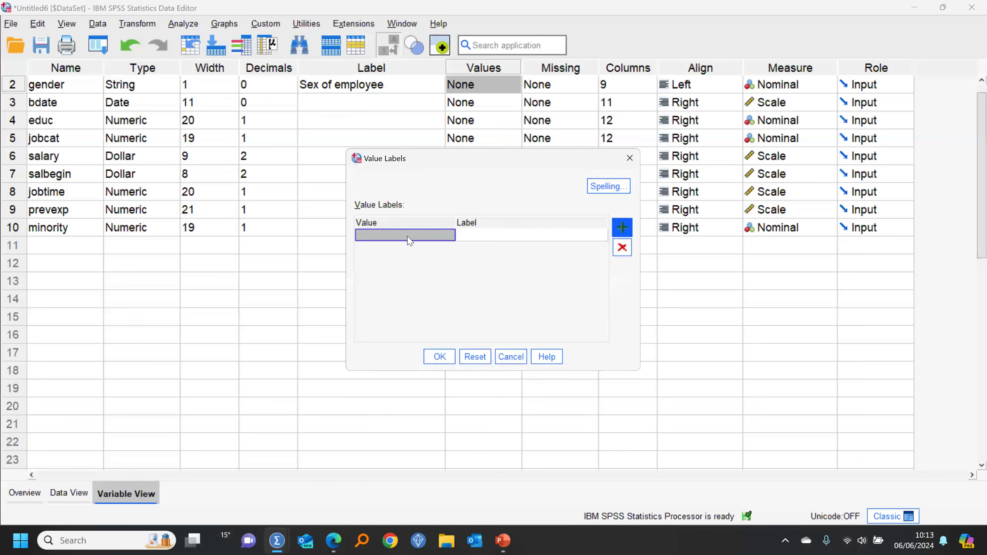
left_click(408, 236)
left_click(486, 240)
left_click(488, 237)
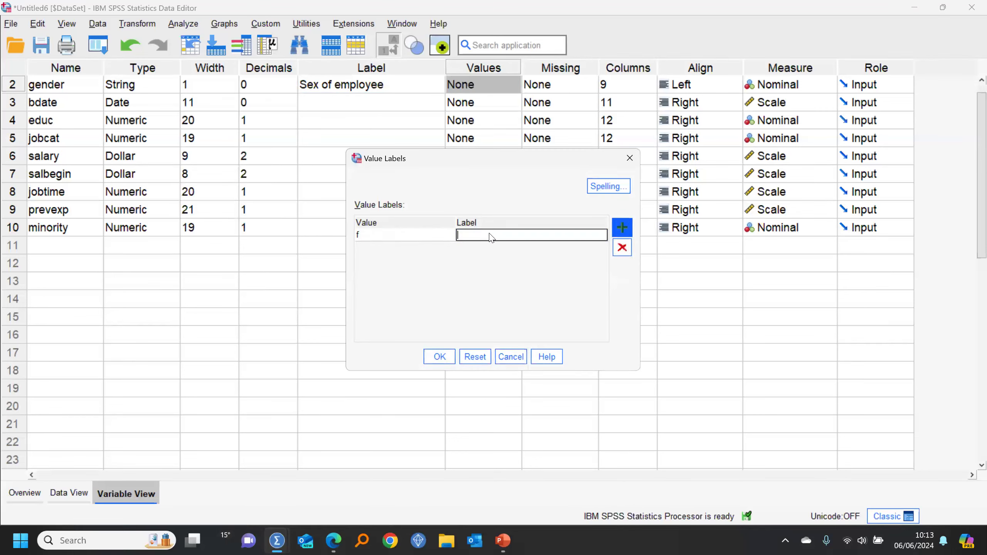
type("Female")
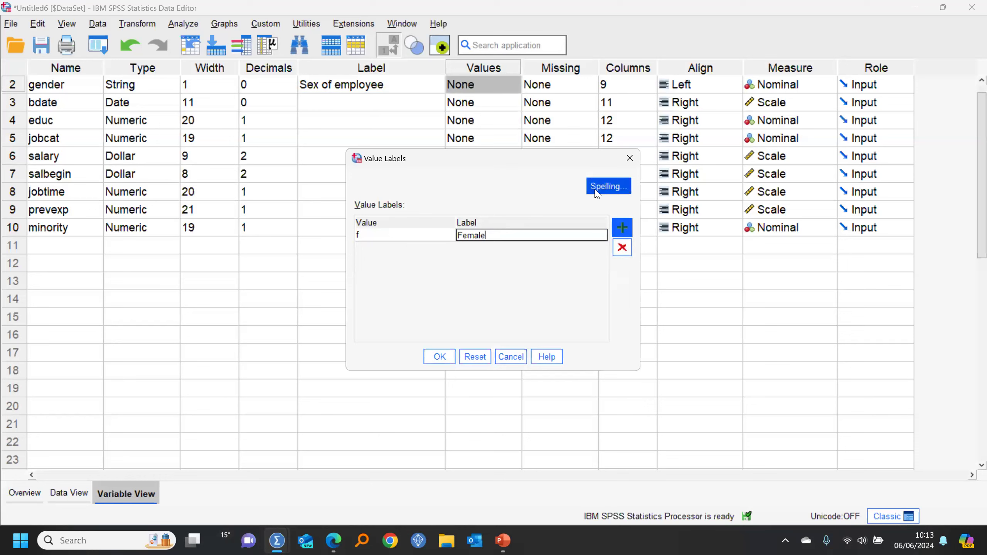
left_click(622, 233)
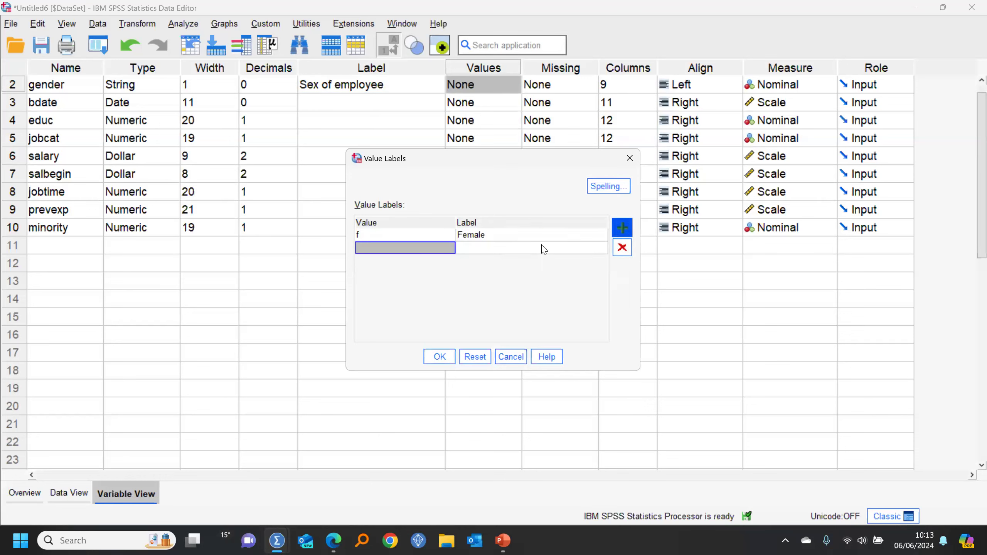
left_click(399, 250)
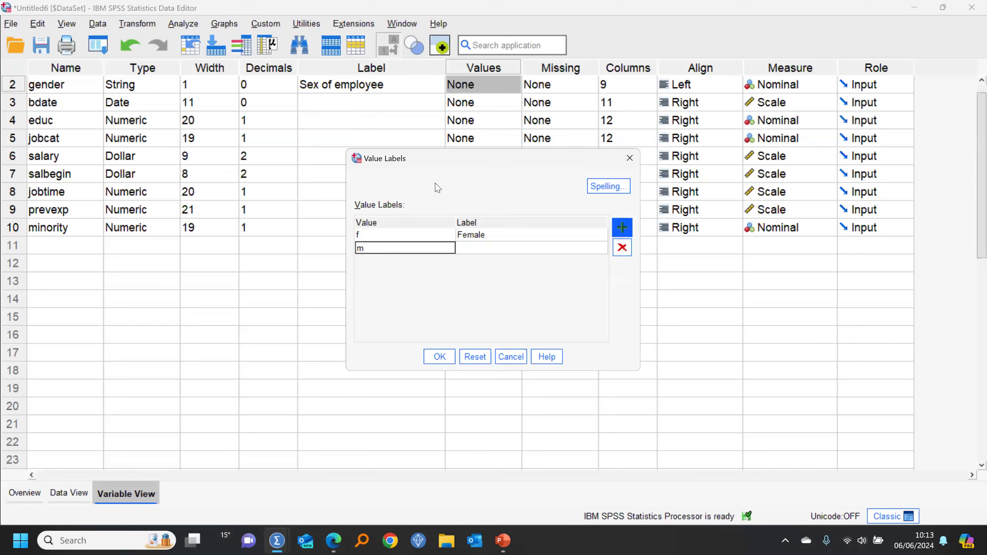
left_click(486, 247)
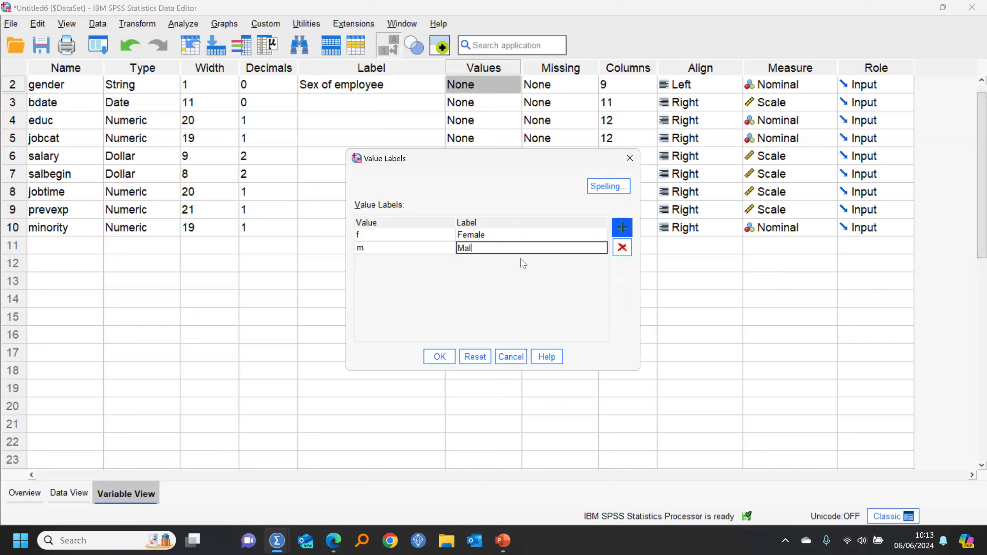
left_click(439, 357)
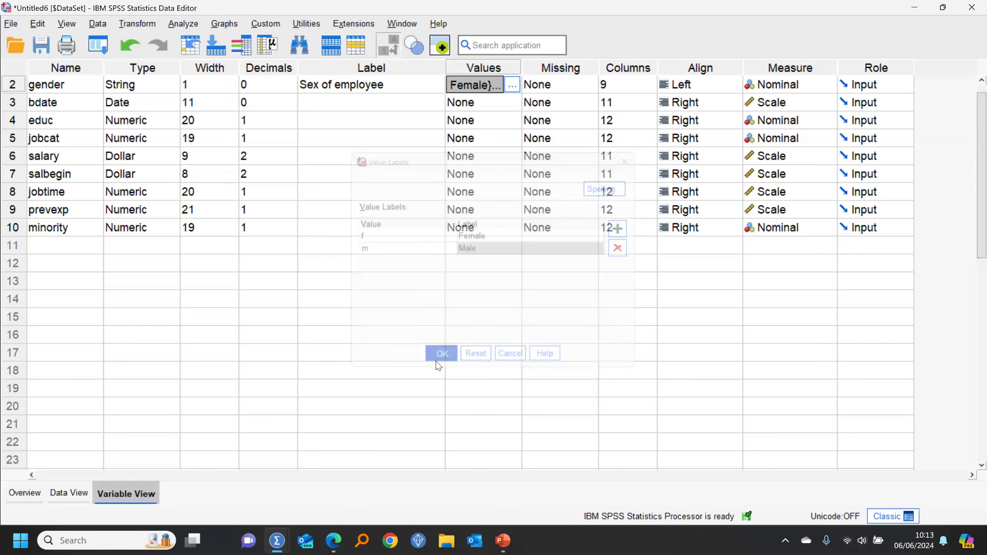
Run descriptive statistics on the labelled gender variable and on the jobcat variable
right_click(58, 88)
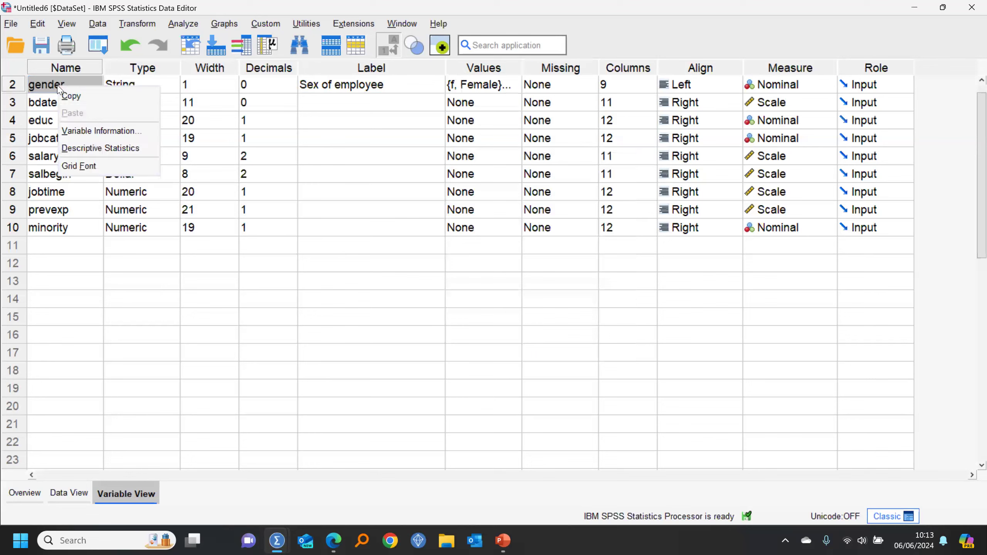
left_click(111, 148)
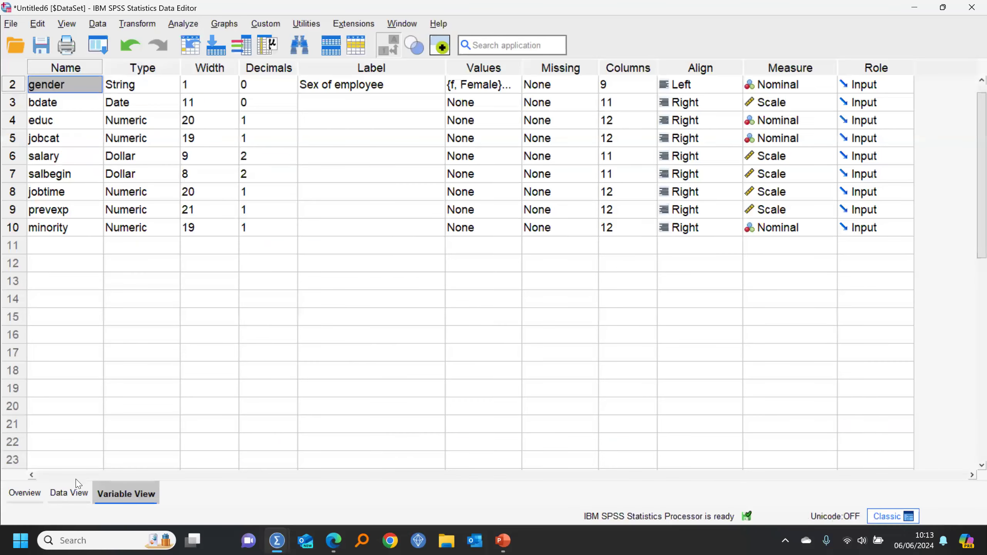
left_click(76, 489)
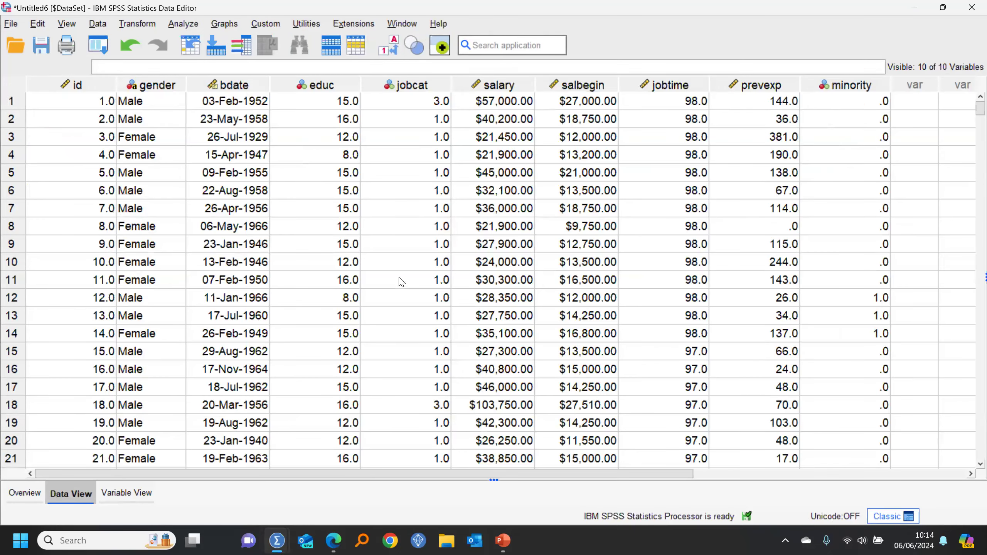
right_click(409, 136)
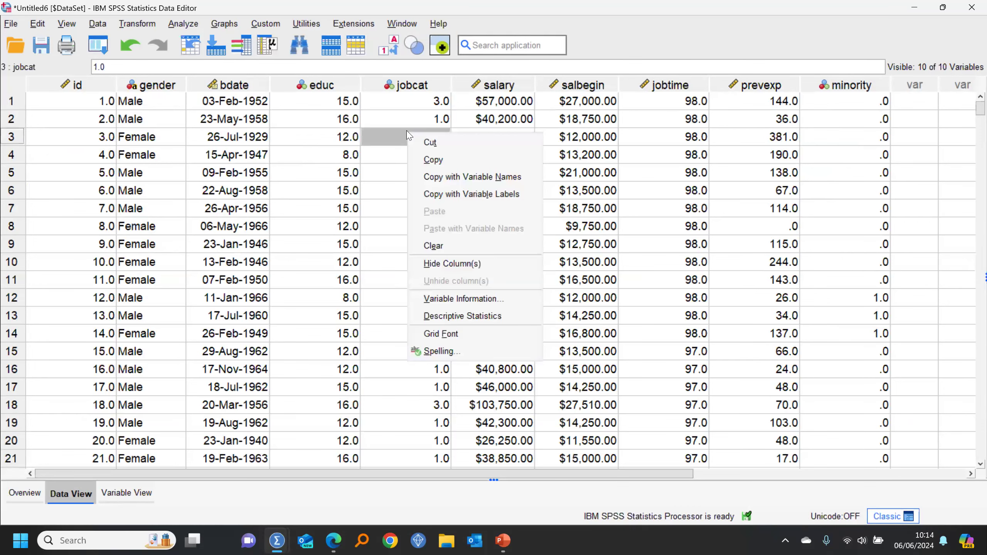
left_click(500, 313)
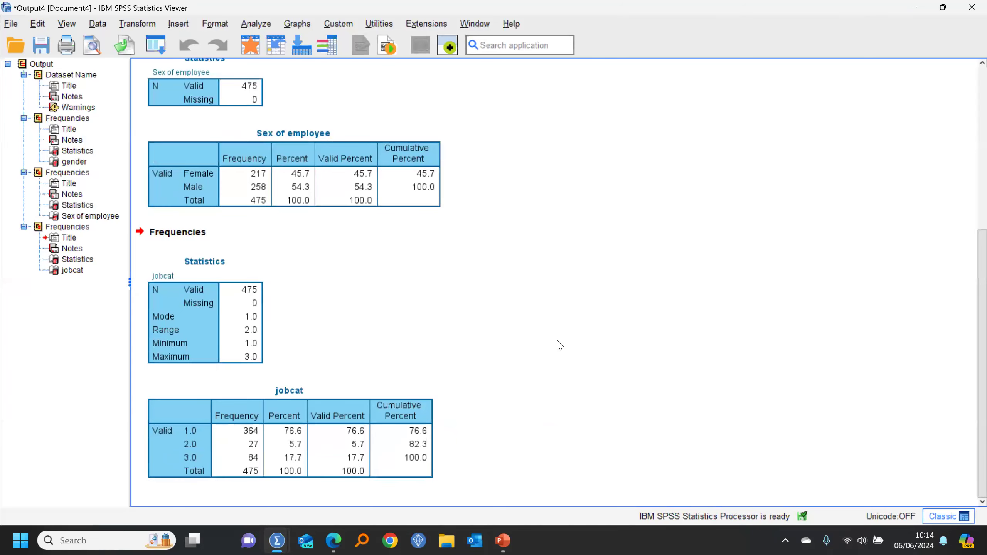
Set the first case's jobcat value to 9 and rerun descriptive statistics on jobcat
left_click(249, 46)
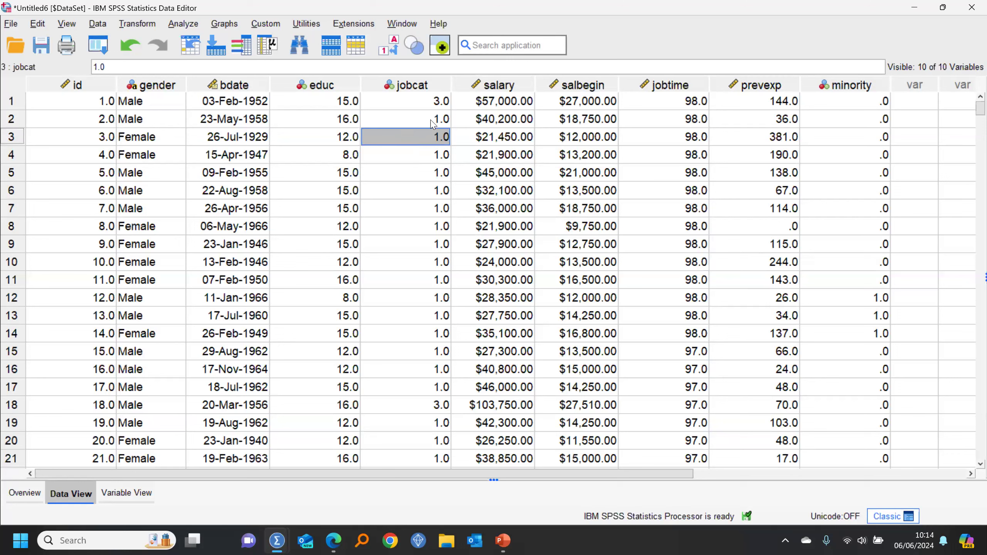
double_click(428, 102)
left_click_drag(430, 101, 456, 99)
type("9")
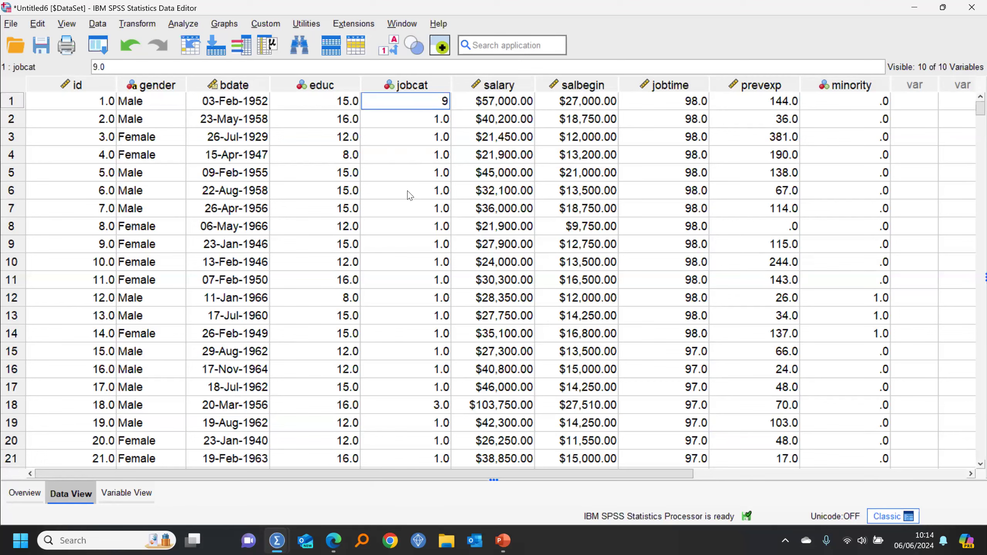
left_click(420, 155)
right_click(404, 86)
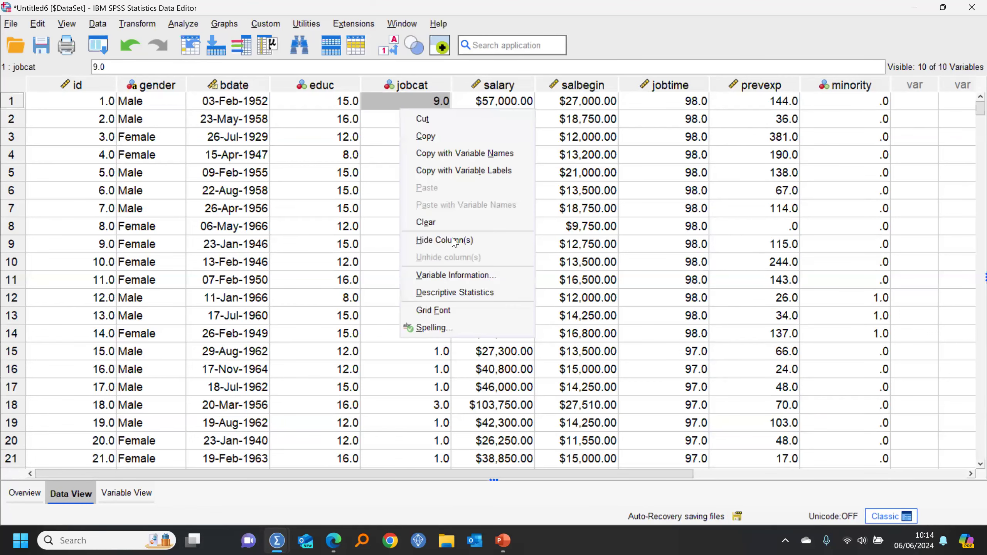
left_click(472, 290)
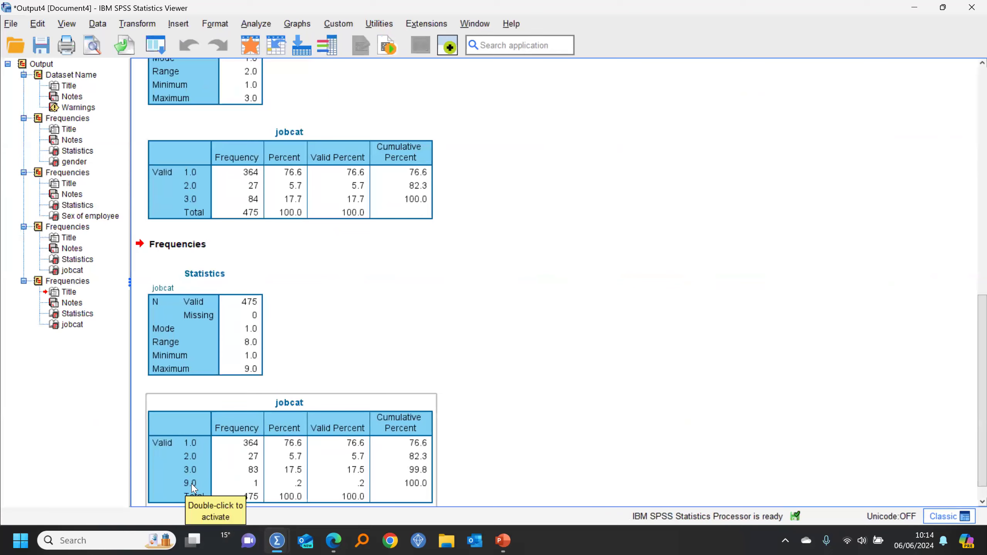
Define 9 as a discrete missing value for the jobcat variable
left_click(276, 45)
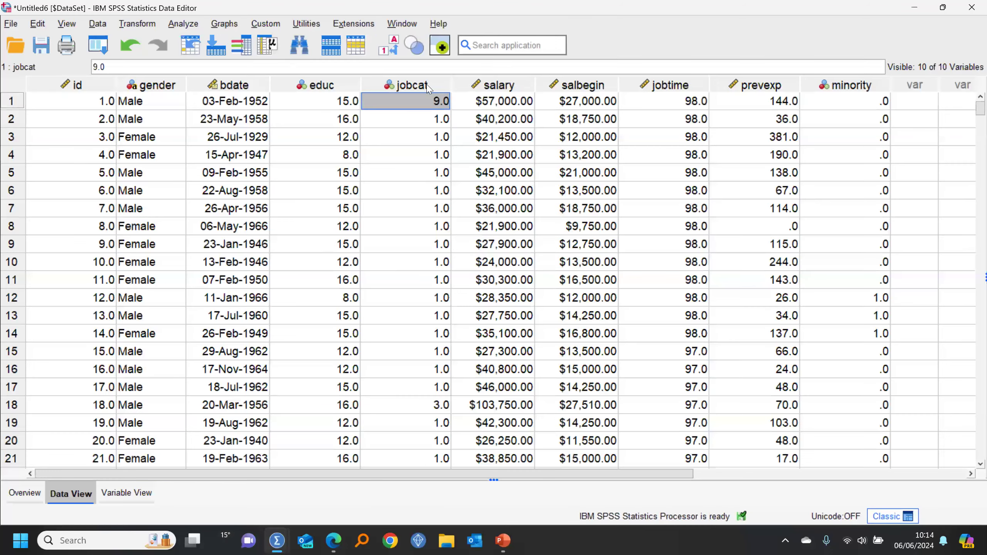
double_click(410, 85)
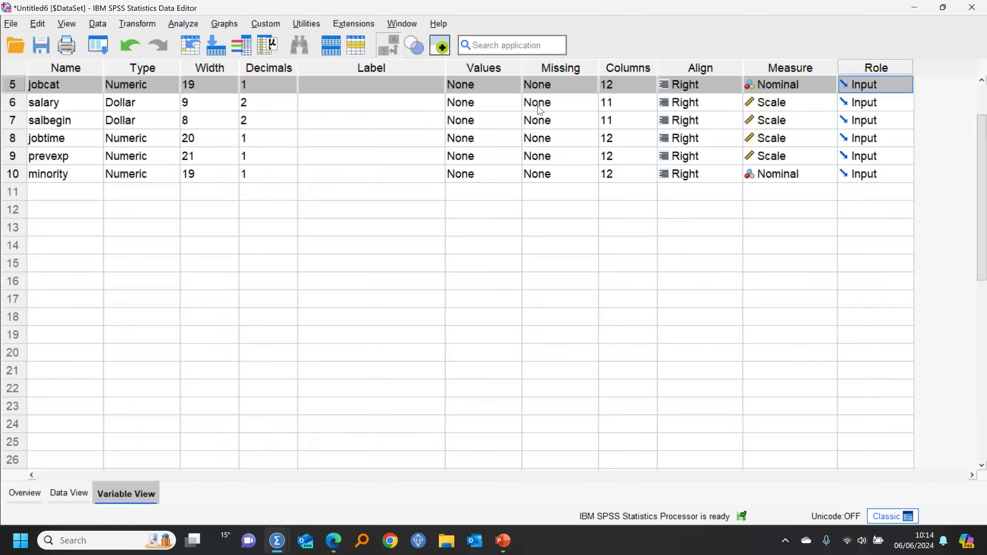
double_click(589, 84)
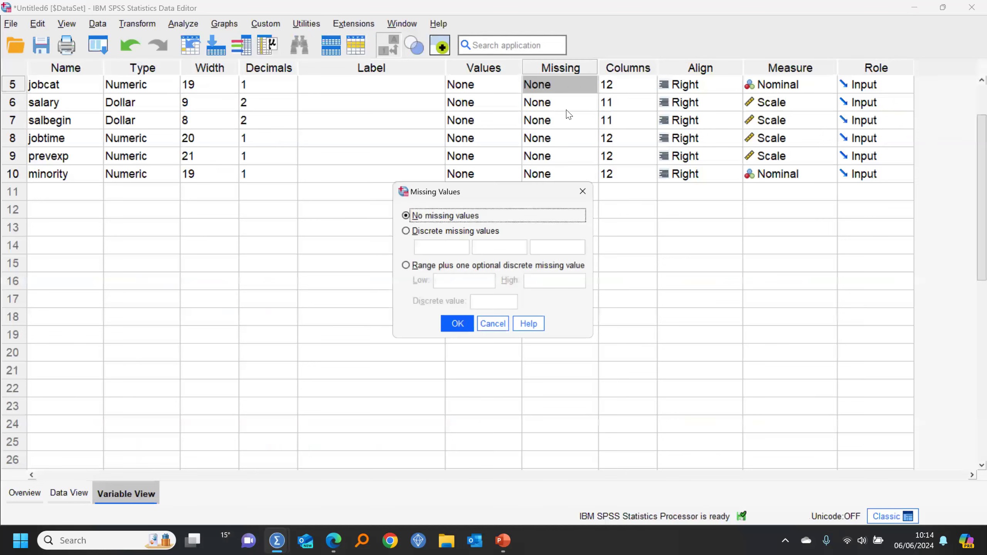
left_click(426, 245)
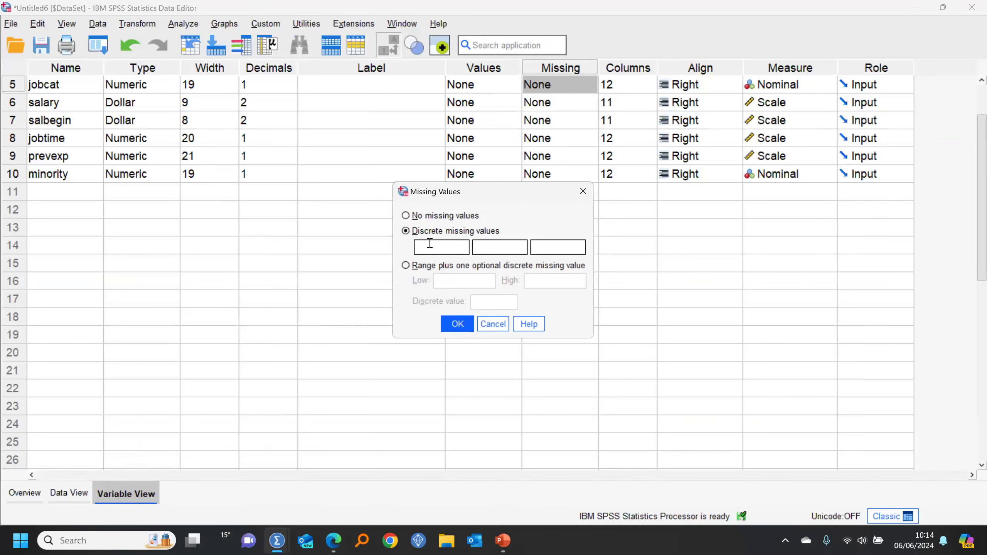
type("9")
left_click(456, 326)
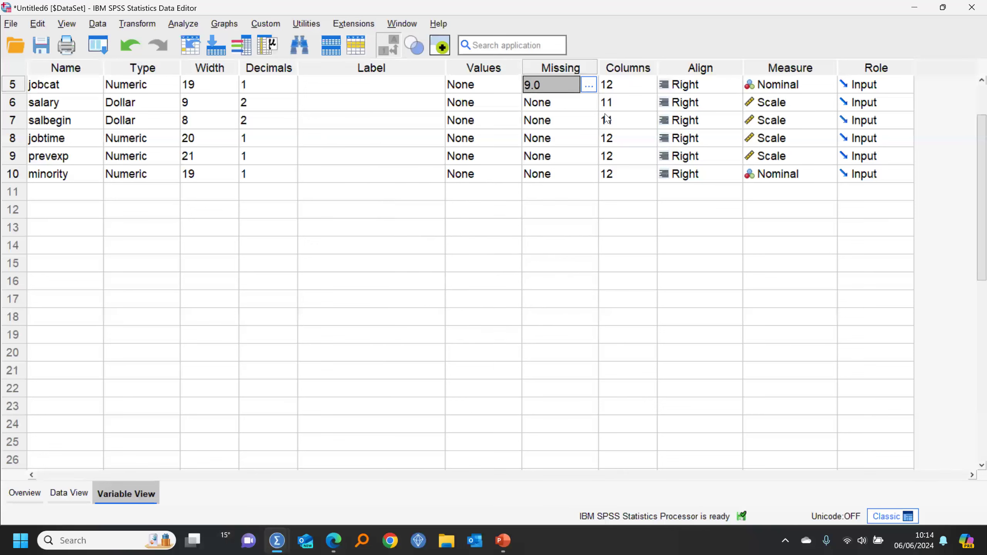
Label the jobcat variable "Job category" and rerun its descriptive statistics
left_click(306, 84)
type("Job")
type("cate")
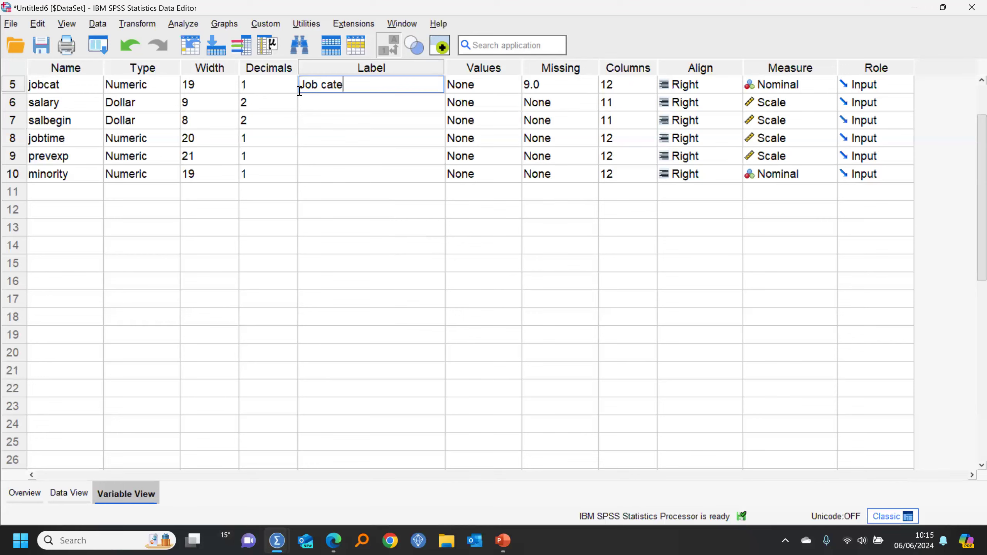
type("gory")
right_click(50, 83)
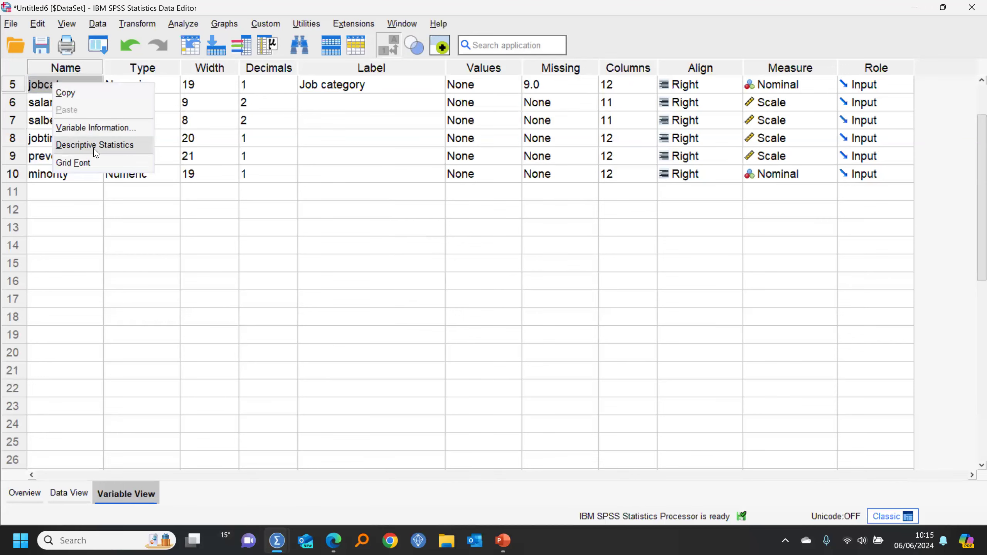
left_click(93, 144)
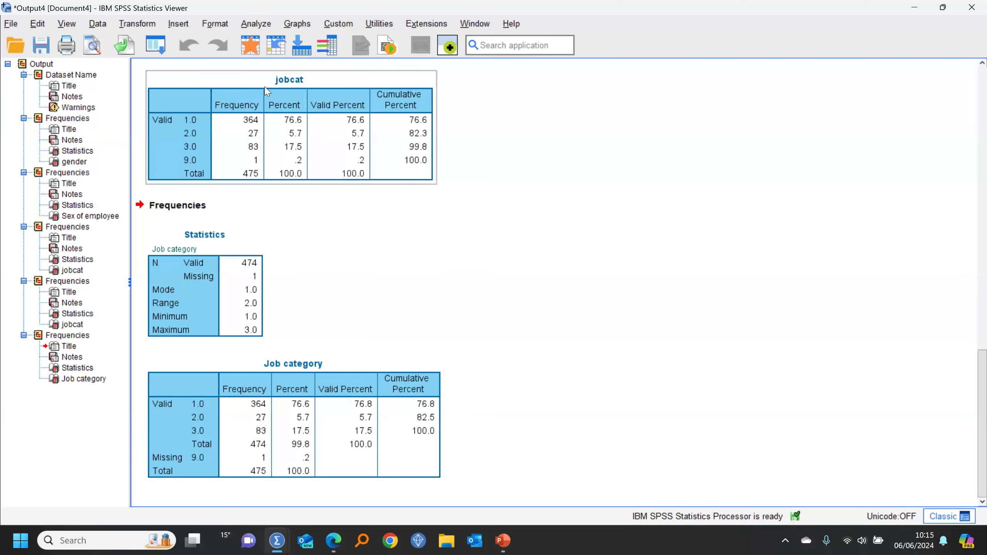
Clear the second case's jobcat value in the data and rerun descriptive statistics on jobcat
left_click(251, 45)
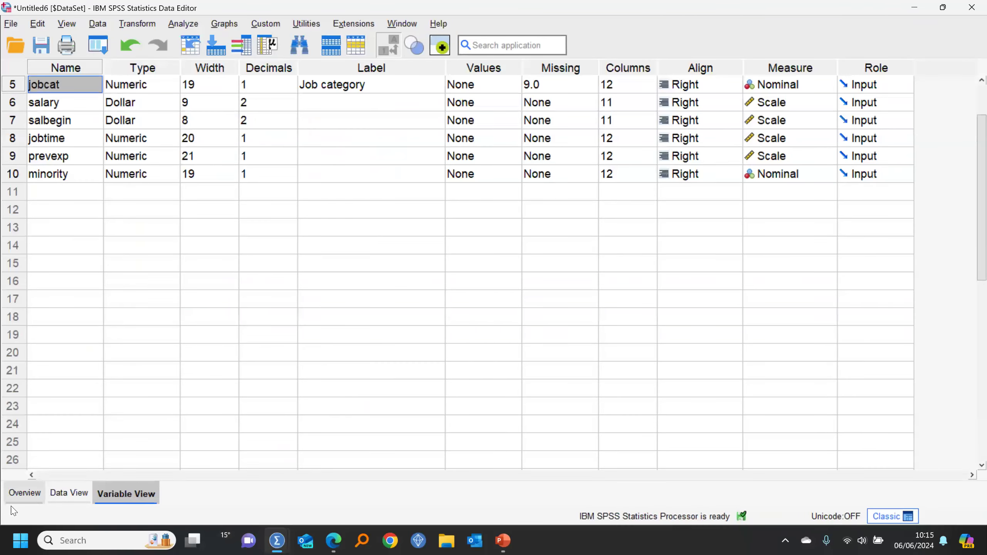
left_click(69, 493)
left_click(423, 121)
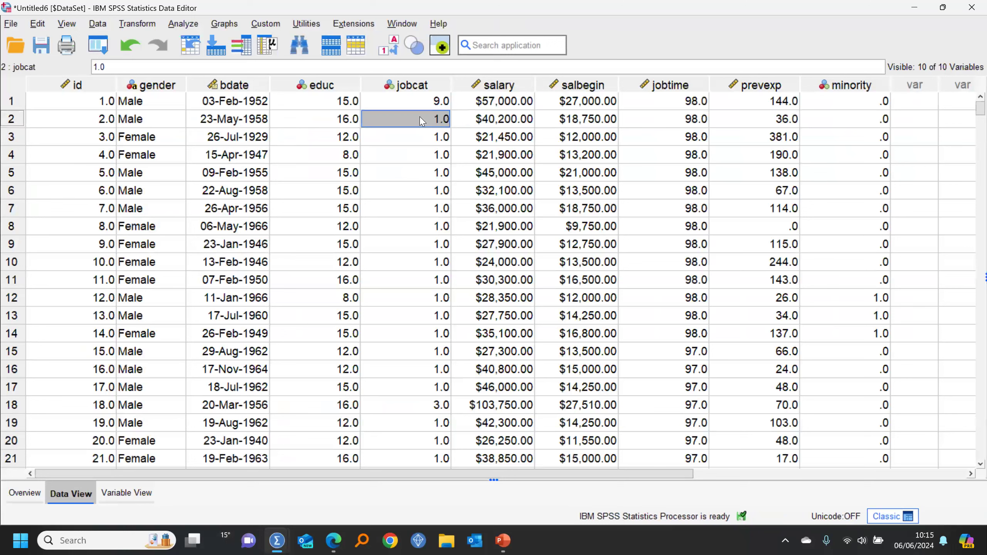
double_click(421, 118)
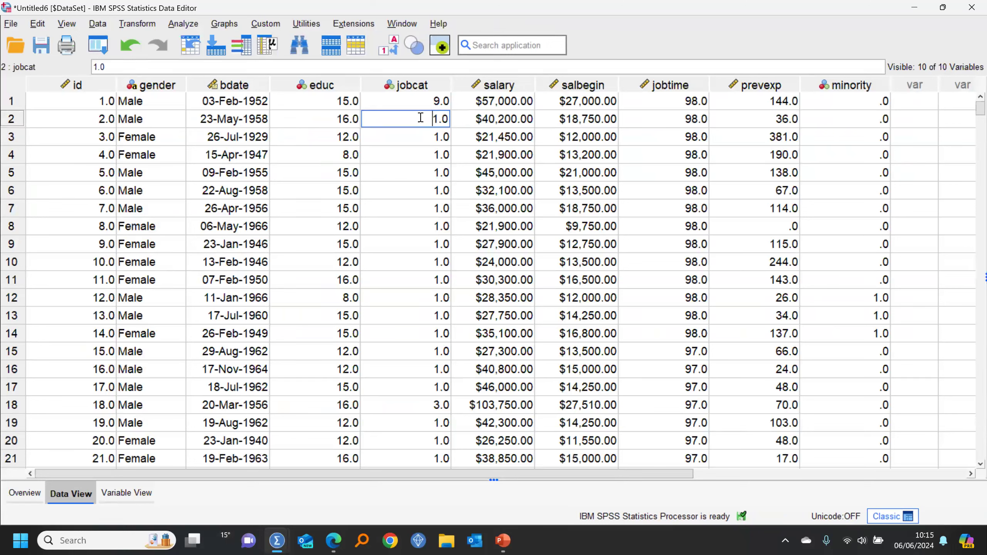
double_click(438, 116)
key("BackSpace")
left_click(438, 120)
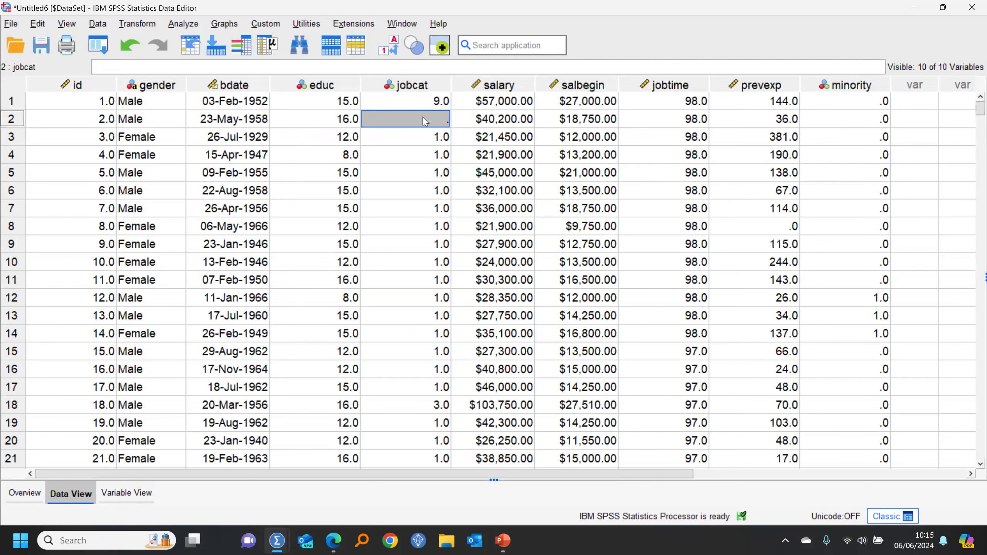
right_click(424, 124)
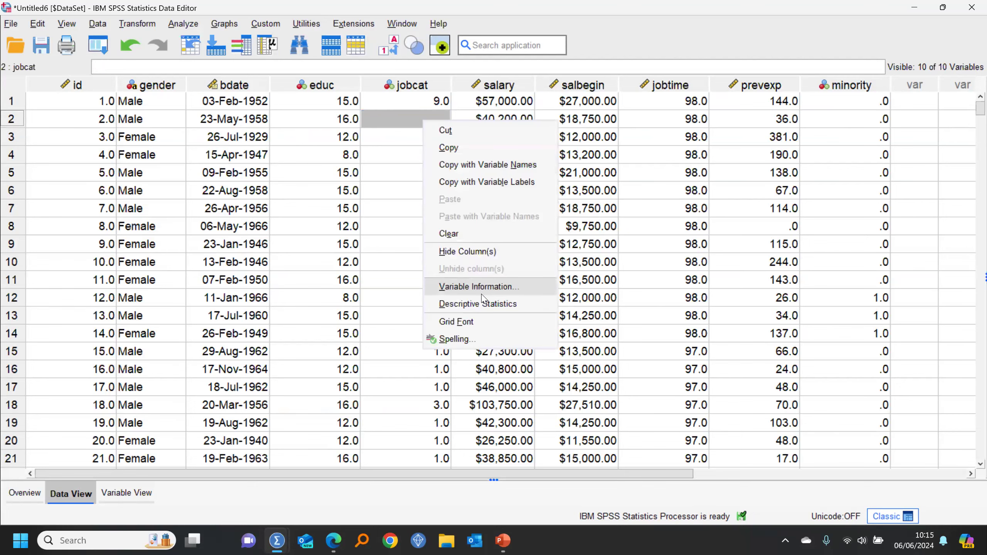
left_click(487, 304)
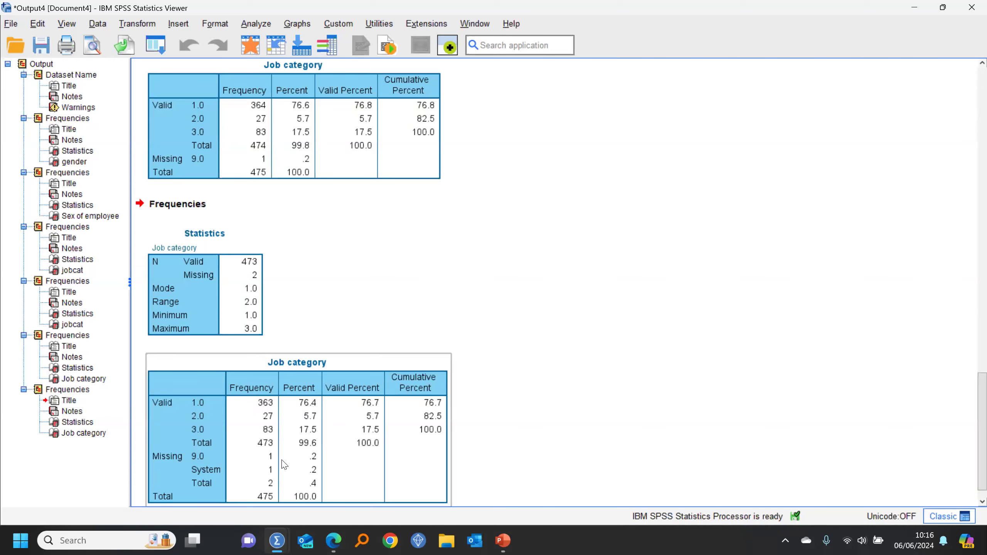
Open the value labels of the jobcat variable and label value 1 as "Clerical"
left_click(252, 46)
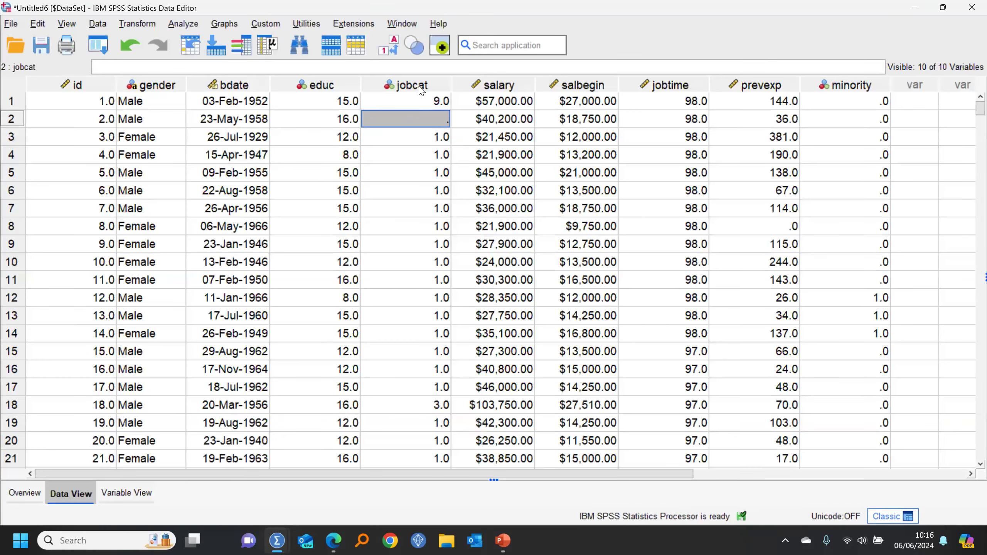
left_click(420, 88)
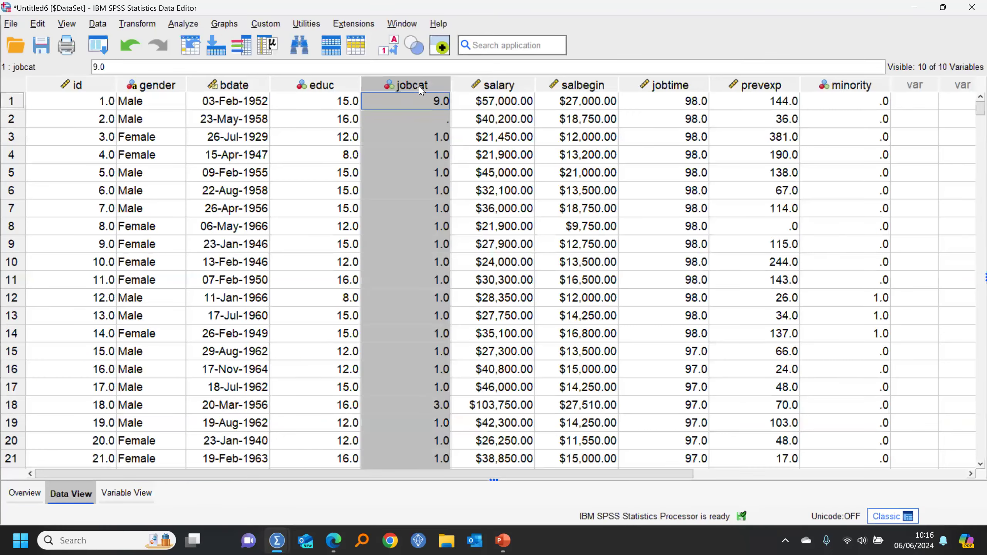
double_click(420, 88)
left_click(504, 86)
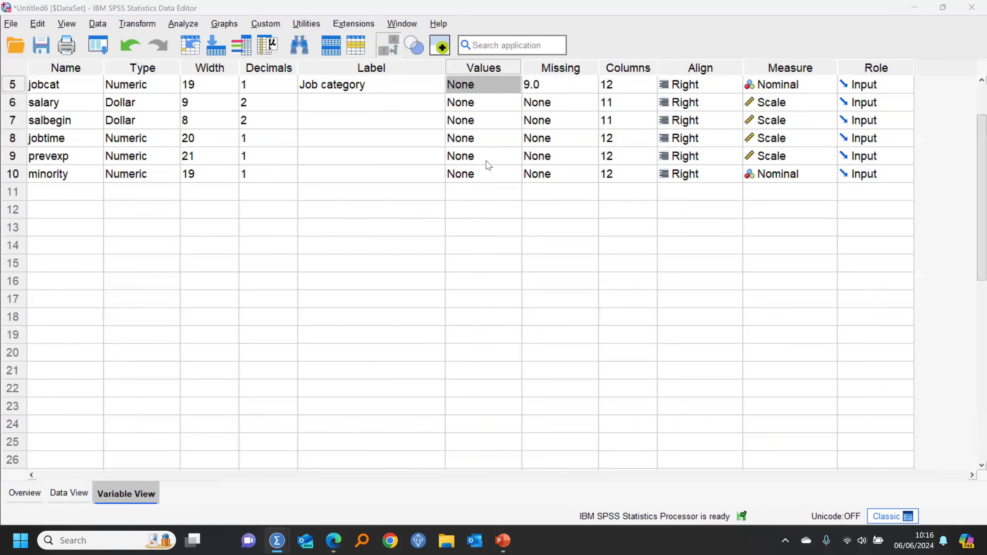
left_click(438, 236)
left_click(437, 238)
type("1")
left_click(508, 236)
left_click(507, 235)
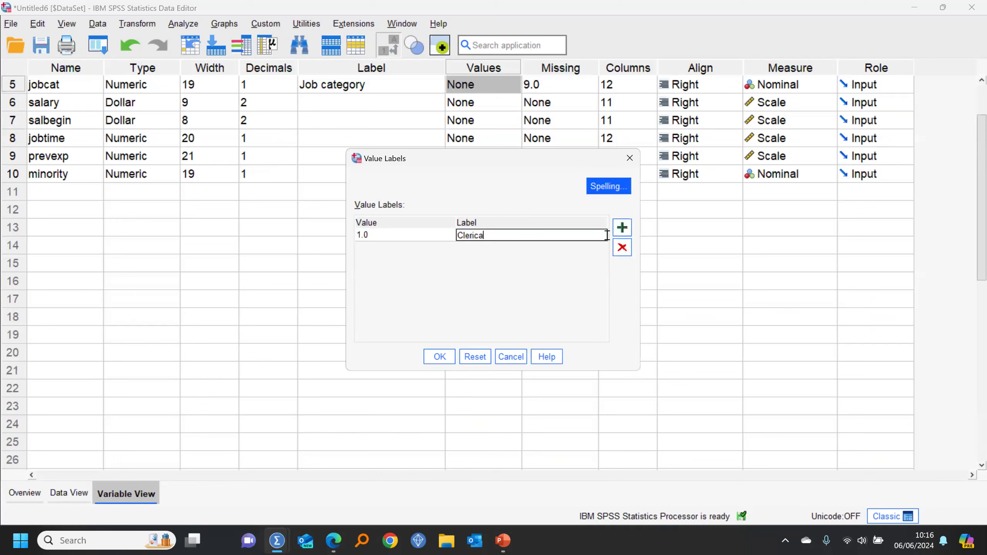
type("Clerical")
Add a jobcat value label for 2 reading "Custodial"
left_click(622, 229)
left_click(366, 251)
type("2")
left_click(482, 250)
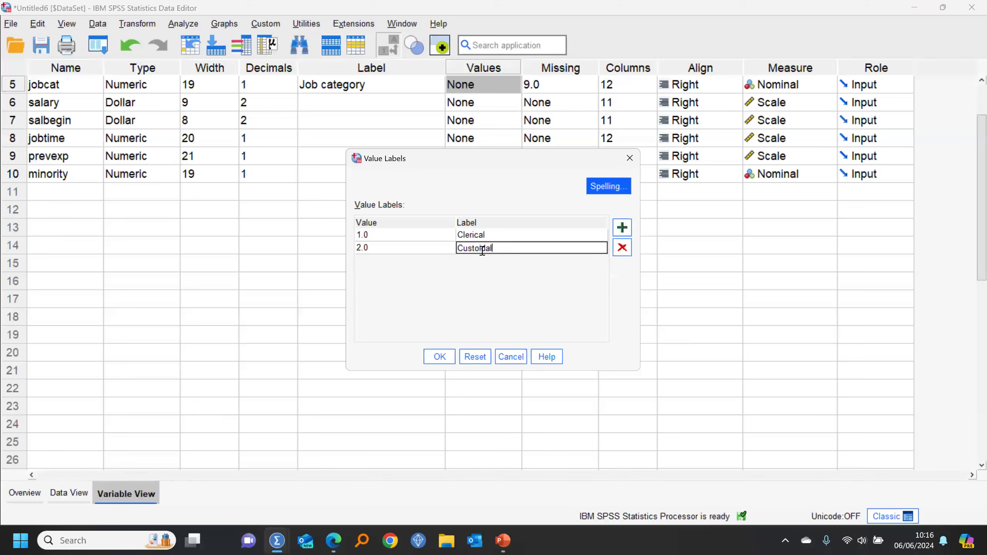
key("BackSpace")
key("BackSpace")
key("BackSpace")
Label jobcat value 3 as "Manager", apply the value labels and rerun descriptive statistics on jobcat
left_click(623, 228)
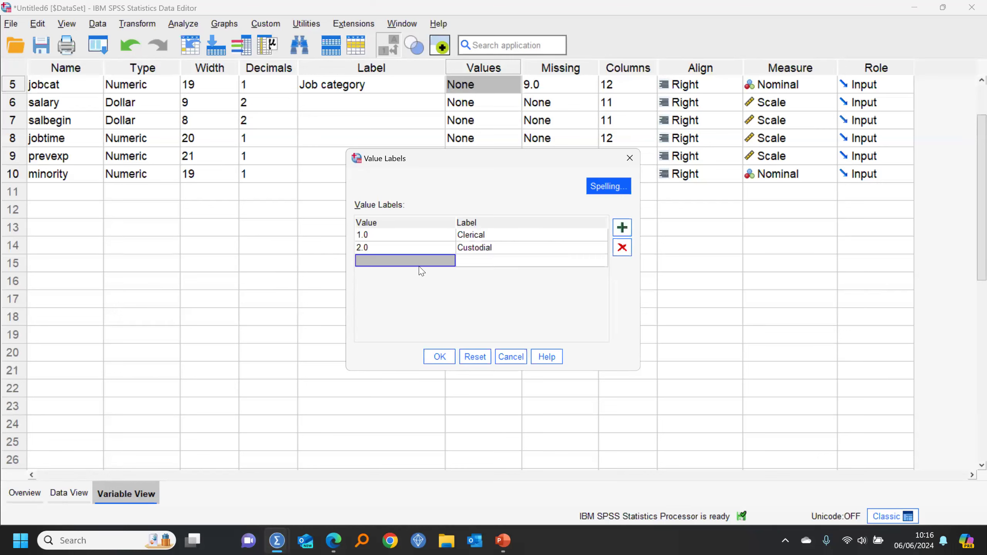
left_click(411, 263)
type("3")
left_click(466, 262)
type("Manager")
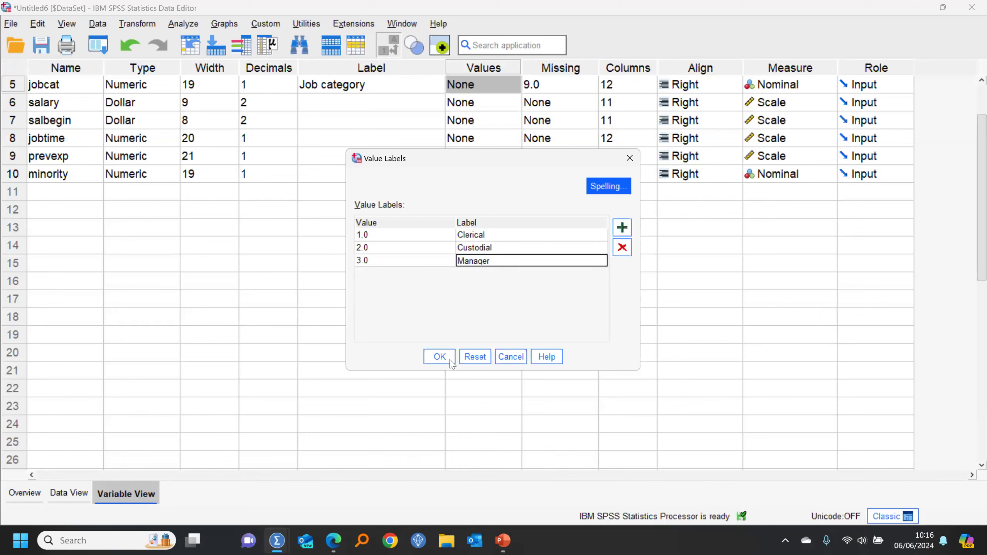
left_click(440, 357)
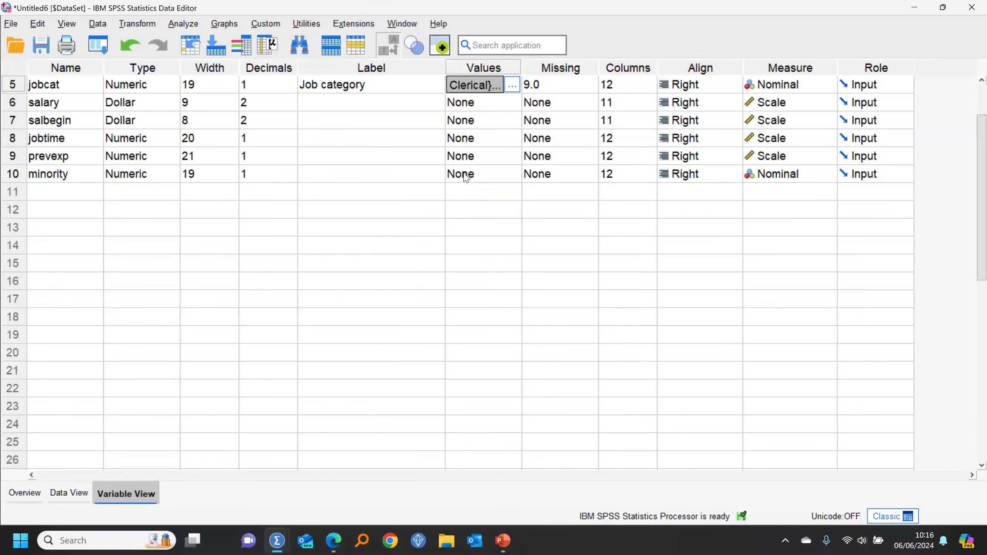
right_click(464, 92)
left_click(488, 153)
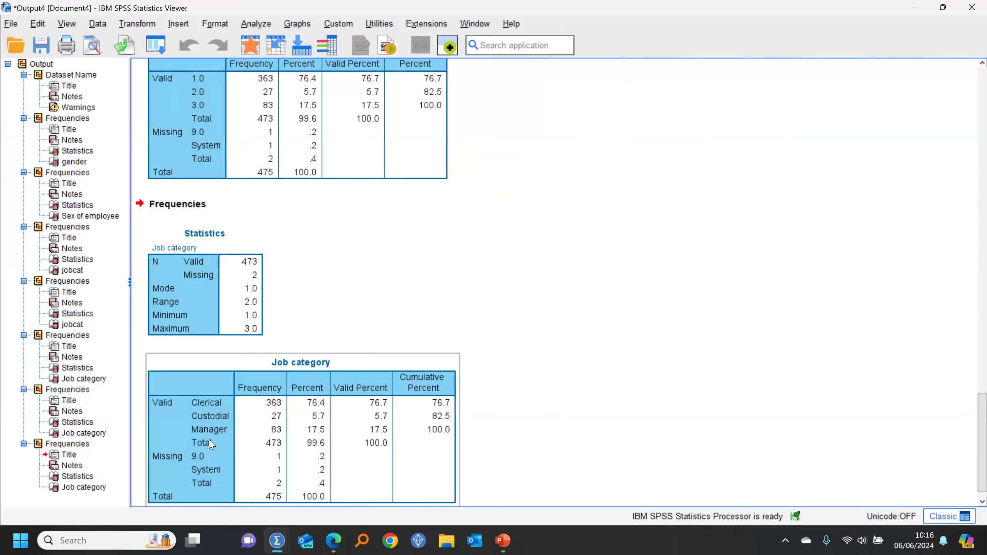
Add the value label "Unknown" for jobcat value 9 and rerun descriptive statistics on the variable
key("alt+Tab")
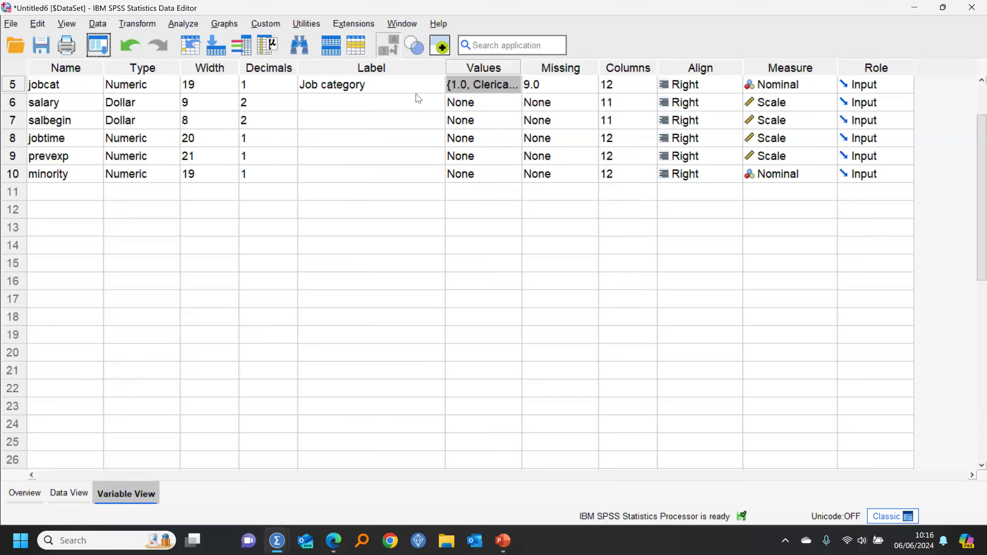
left_click(519, 84)
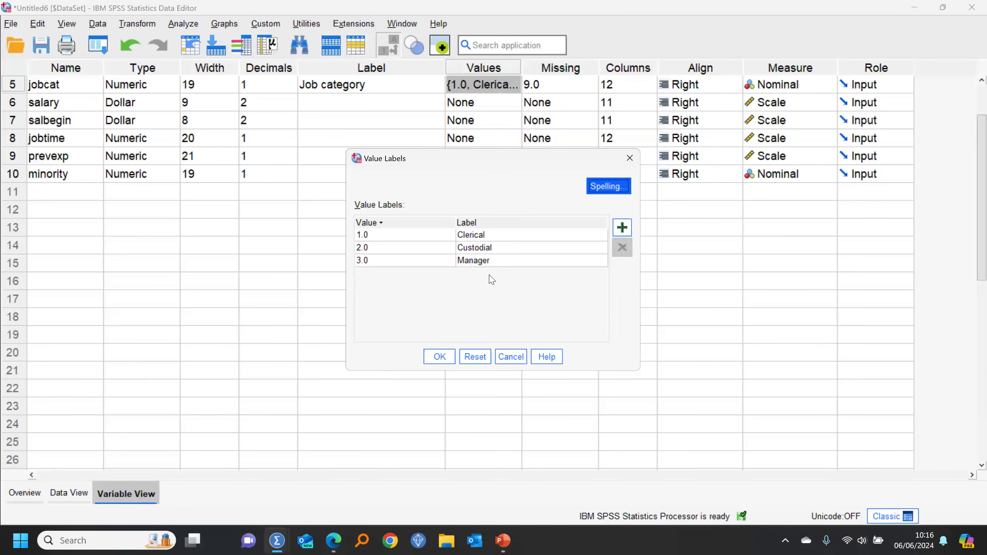
left_click(622, 230)
left_click(375, 275)
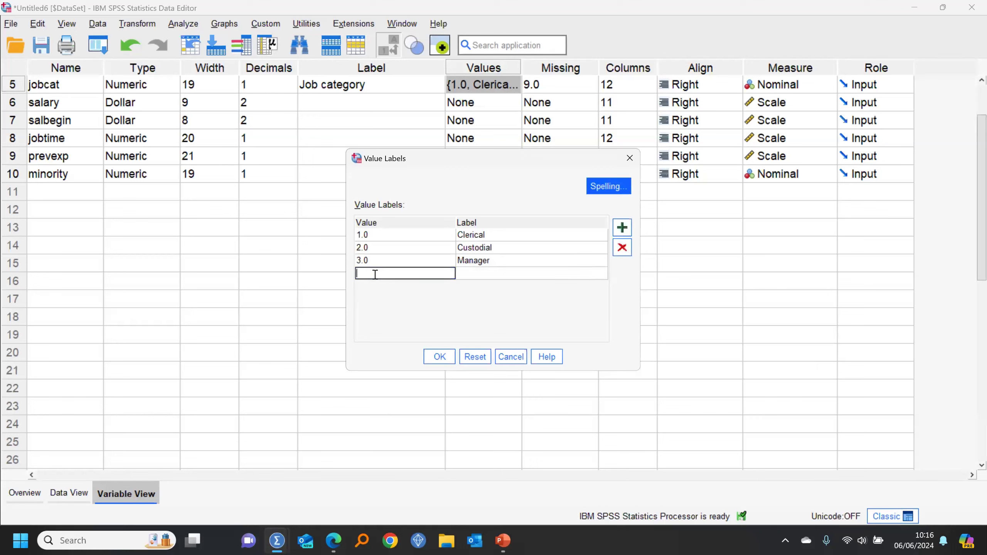
type("9")
key("Tab")
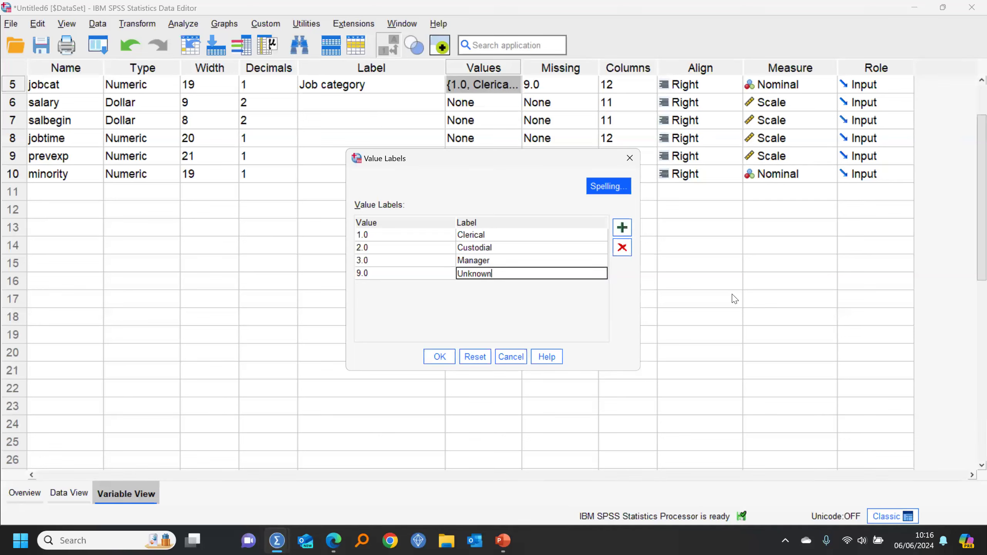
left_click(450, 358)
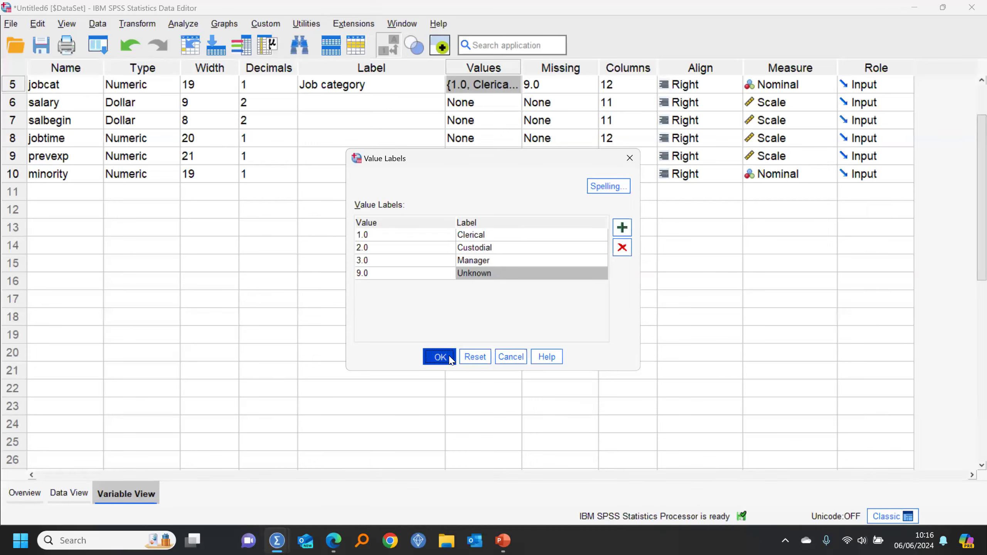
right_click(466, 89)
left_click(496, 148)
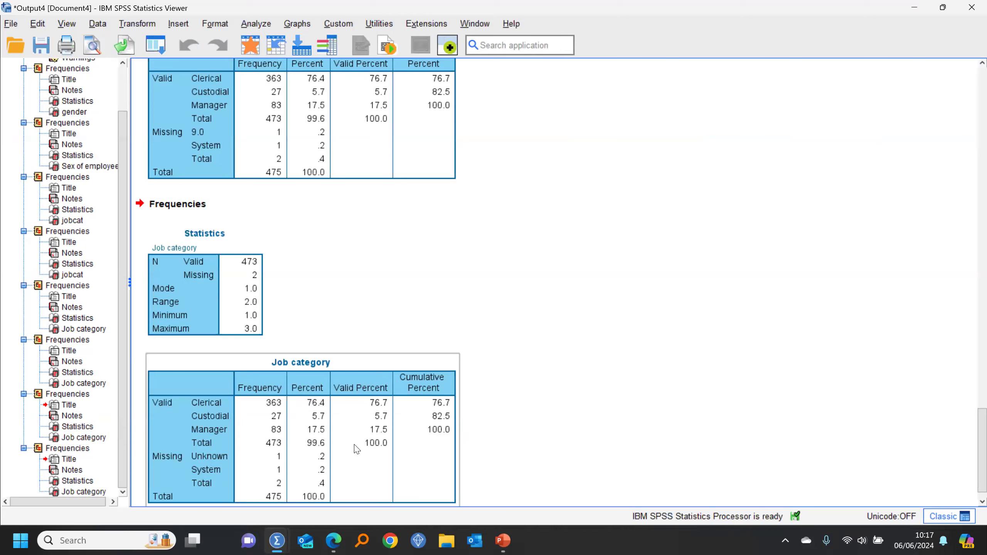
Set the jobcat variable's number of decimals to 0
left_click(252, 46)
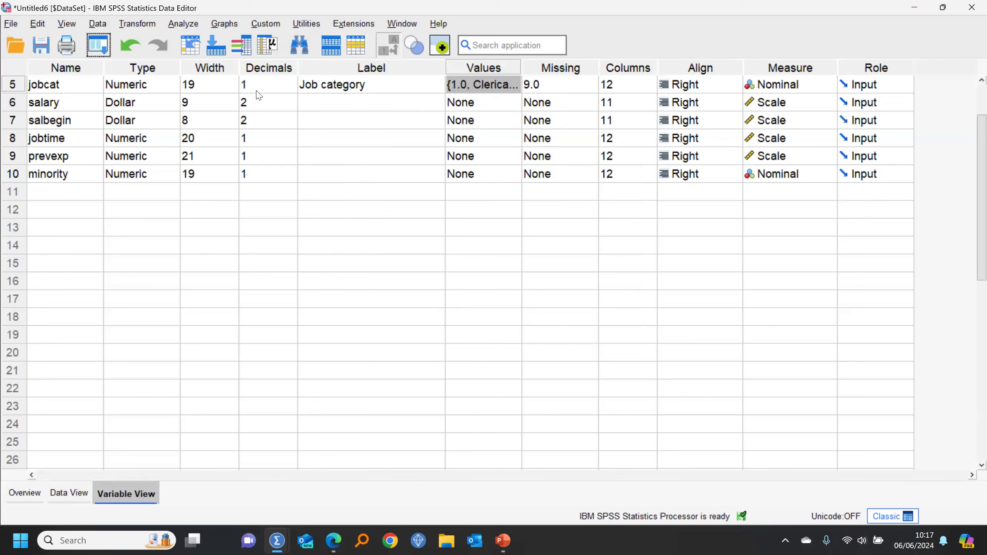
scroll(274, 97, "up", 2)
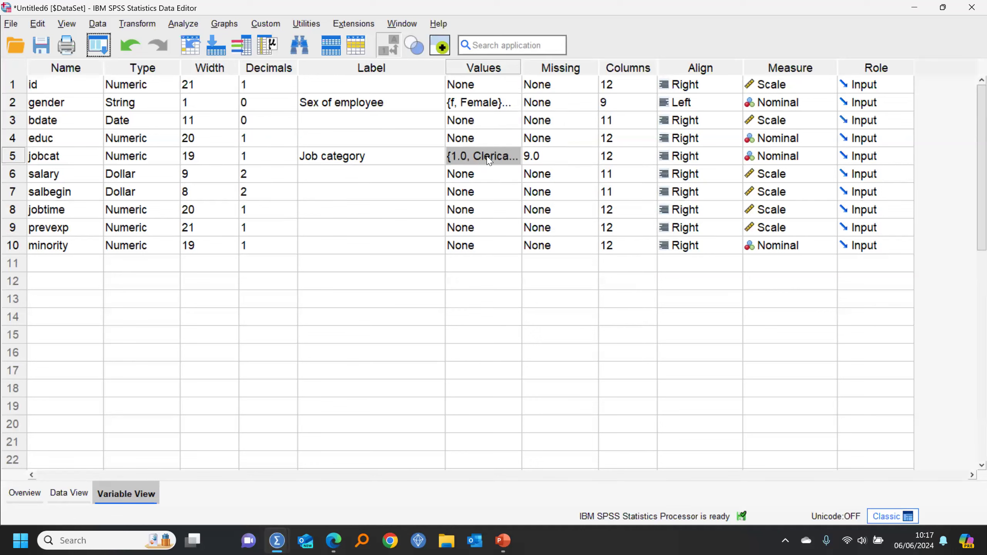
left_click(287, 155)
left_click(294, 161)
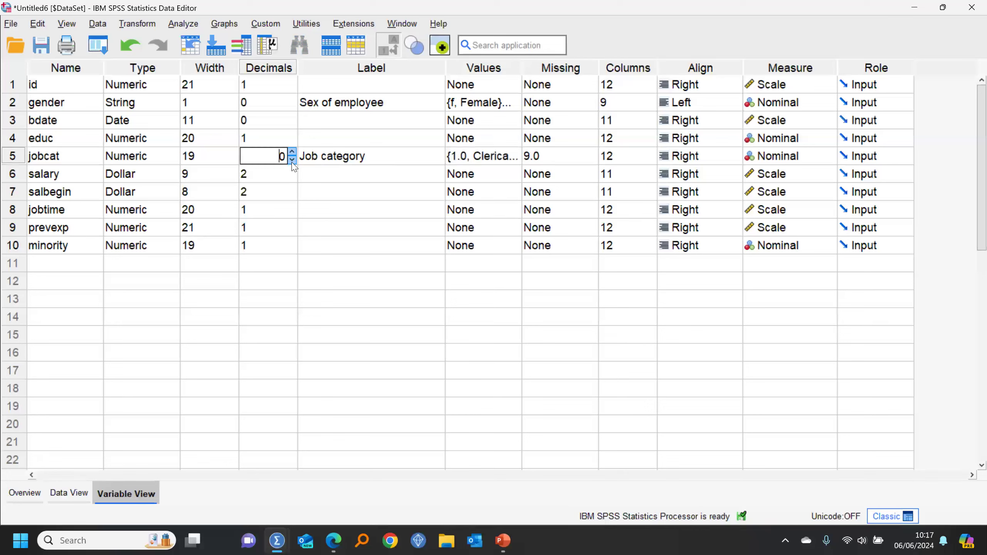
left_click(411, 172)
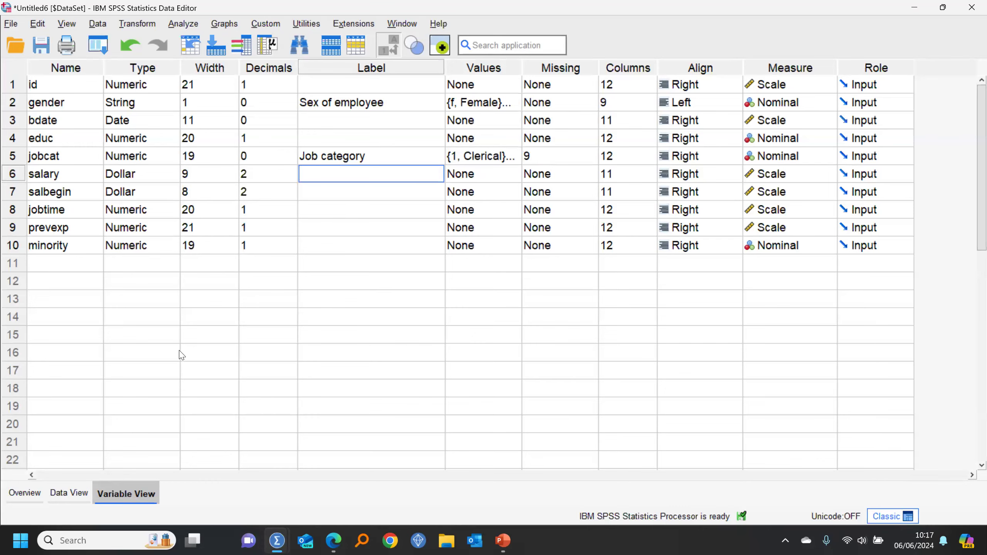
Narrow the display columns of salary and salbegin in the data grid to about 4 and 2 characters
left_click(68, 493)
left_click(126, 494)
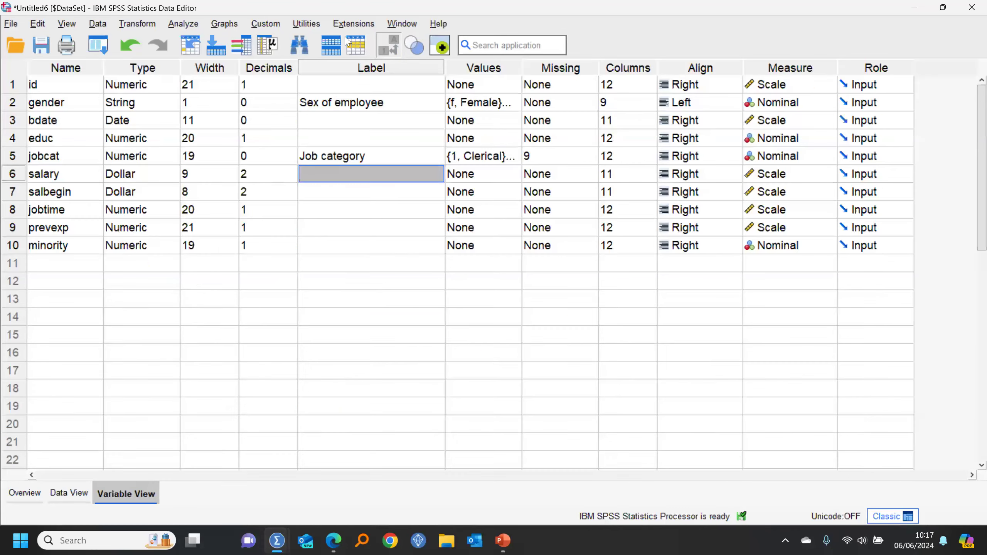
left_click(69, 494)
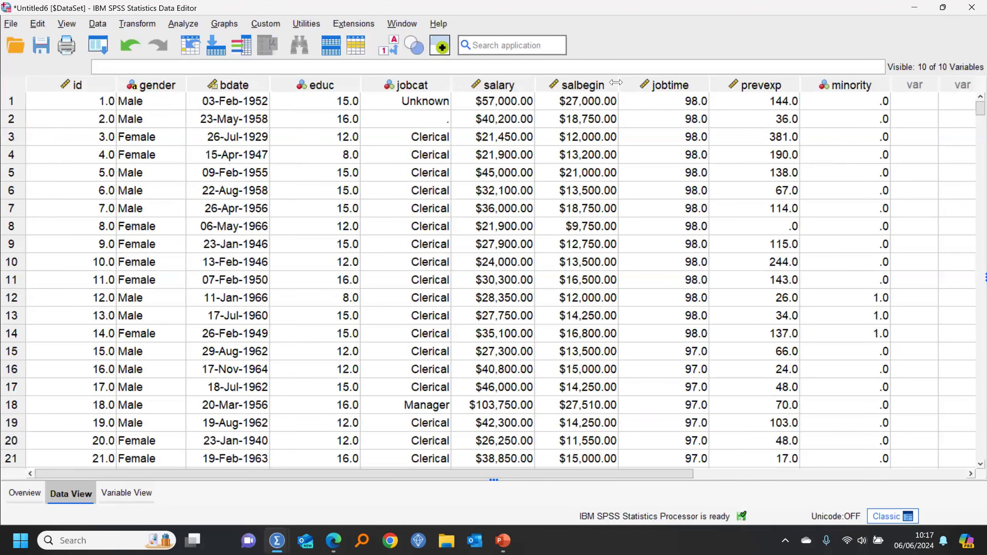
left_click_drag(615, 83, 482, 83)
Set the display column width of both salary and salbegin to 12 and return to the data grid
left_click(126, 493)
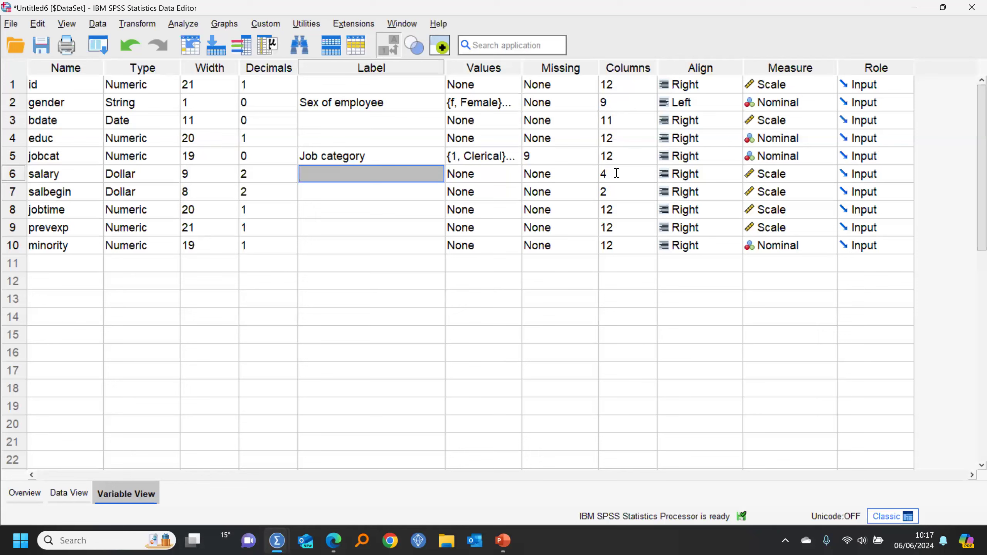
left_click(618, 174)
type("12")
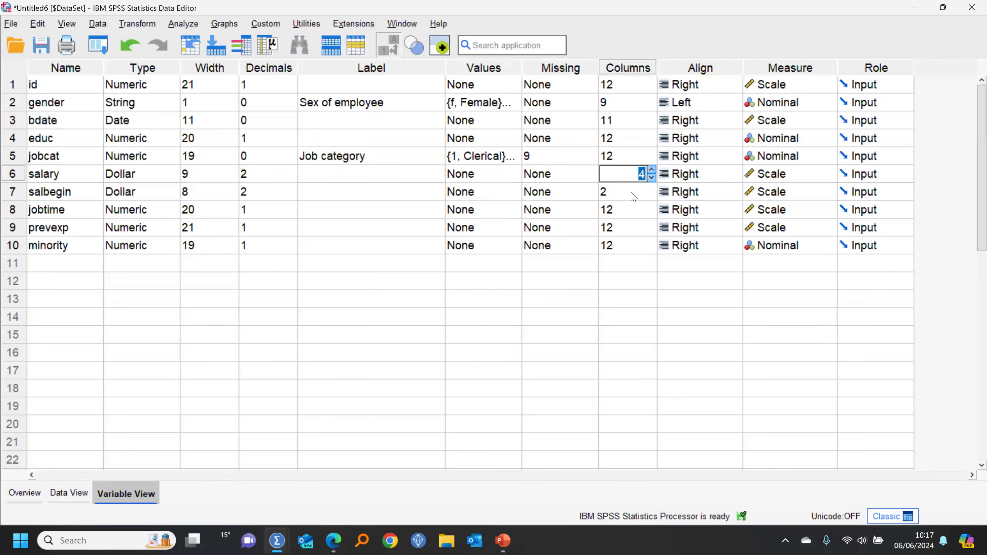
left_click(632, 194)
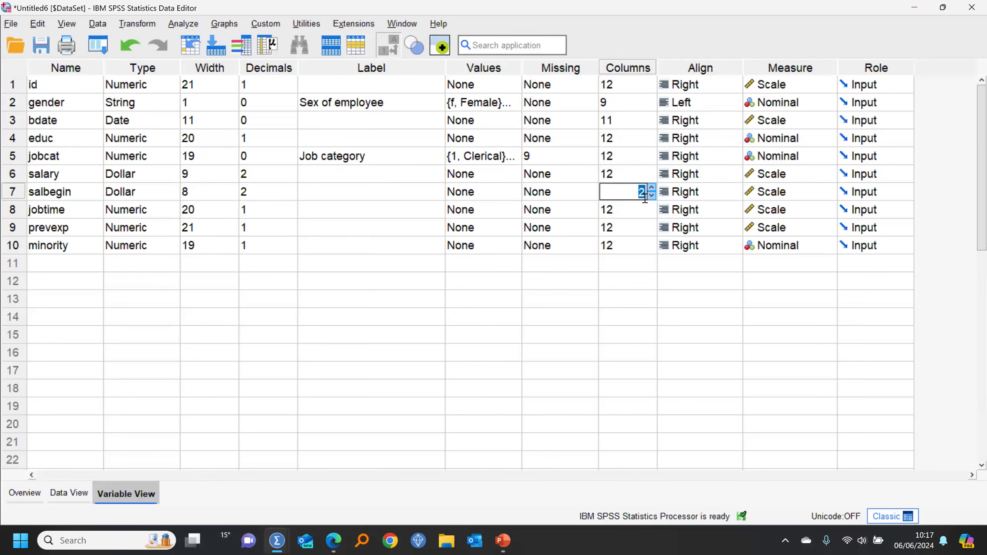
type("12")
left_click(622, 227)
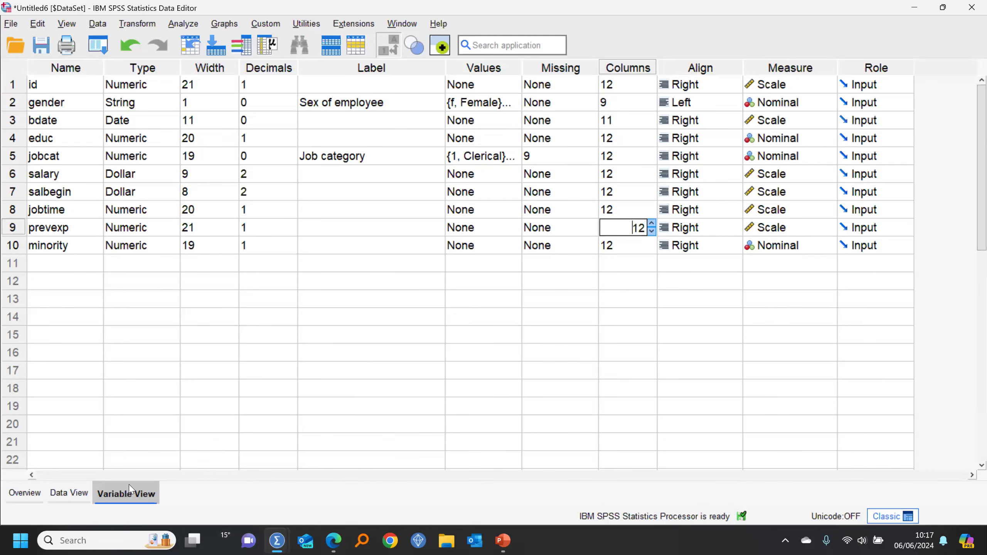
left_click(68, 492)
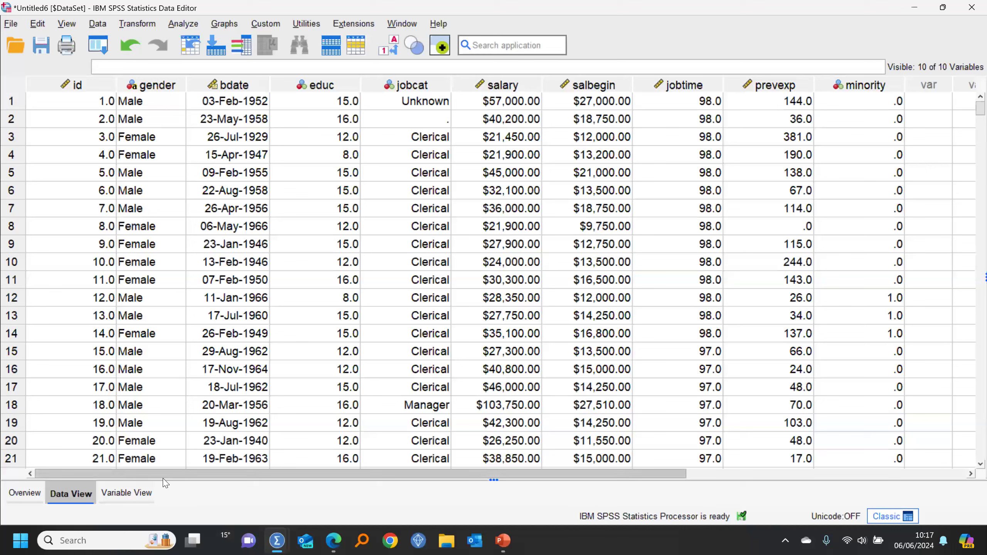
Create a new syntax file and shrink its window so the variable definitions remain visible behind it
left_click(138, 493)
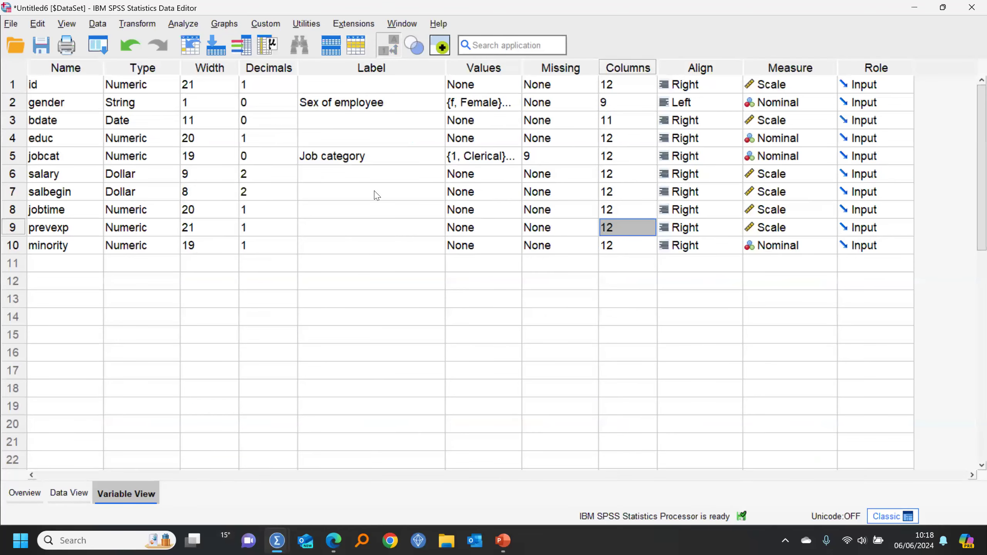
left_click(14, 26)
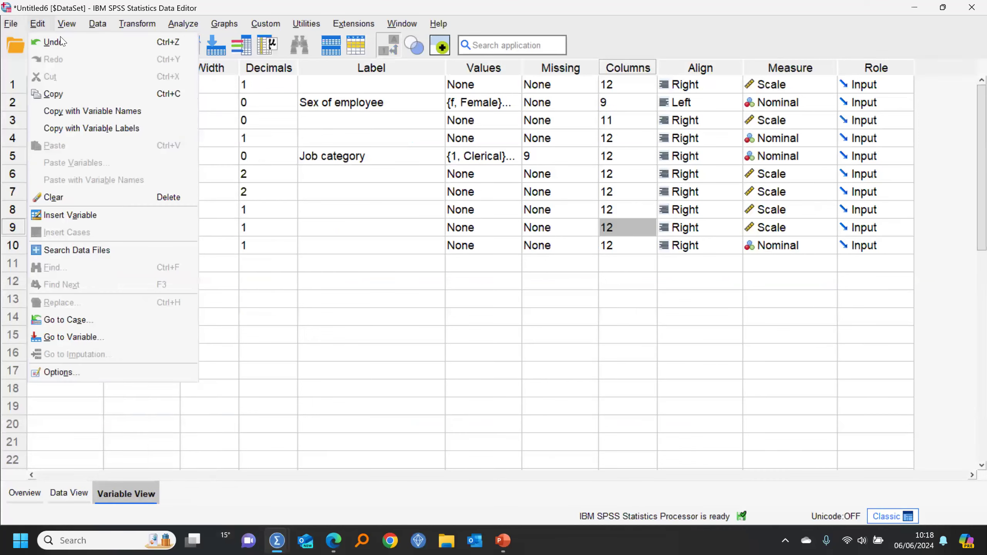
mouse_move(13, 28)
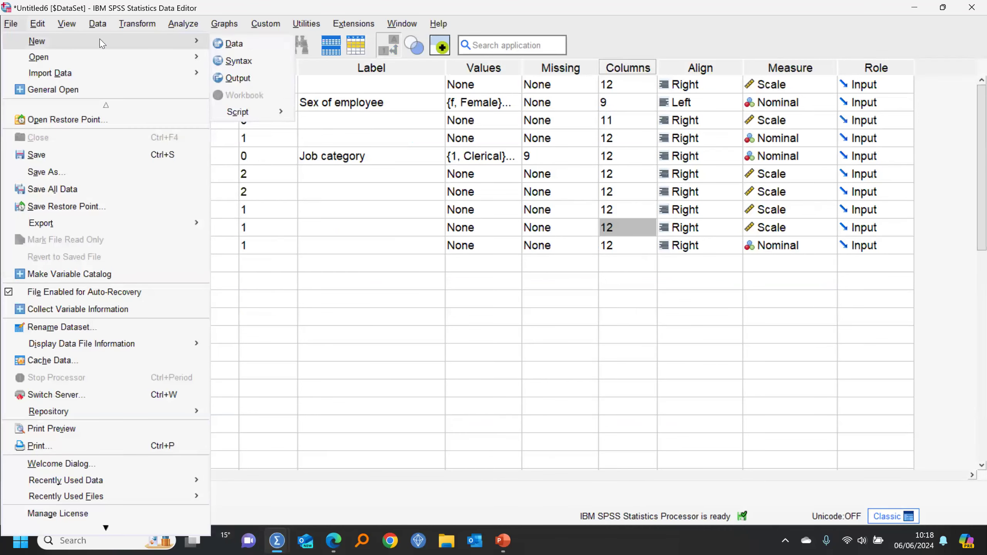
mouse_move(199, 41)
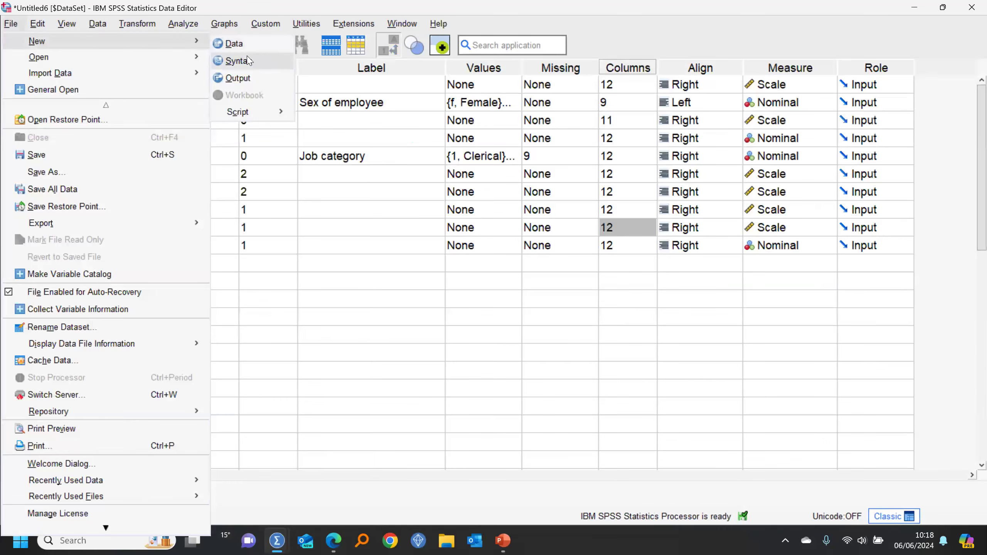
left_click(247, 61)
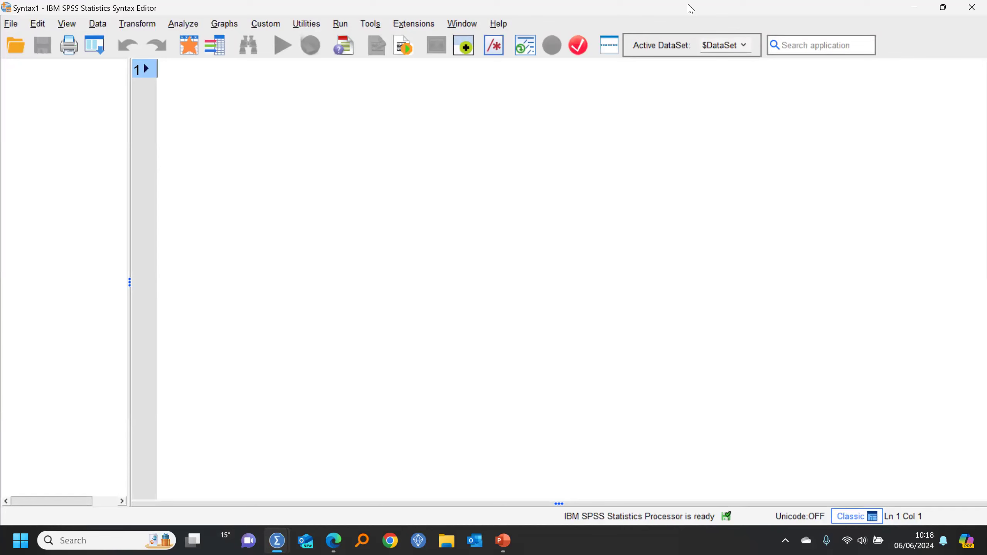
double_click(691, 9)
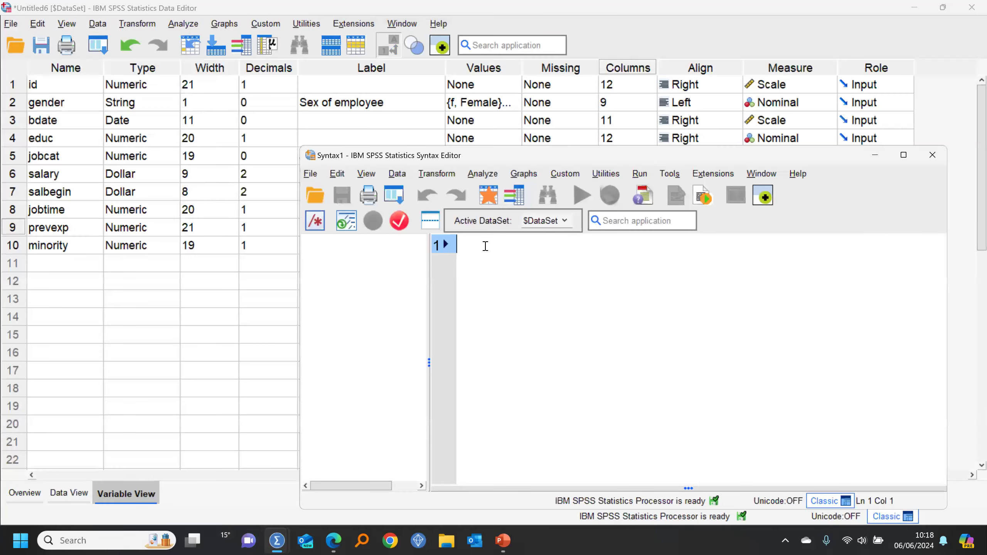
Write the syntax command Variable label minority 'Ethnic Minority Indicator'. on the first line
type("Vari")
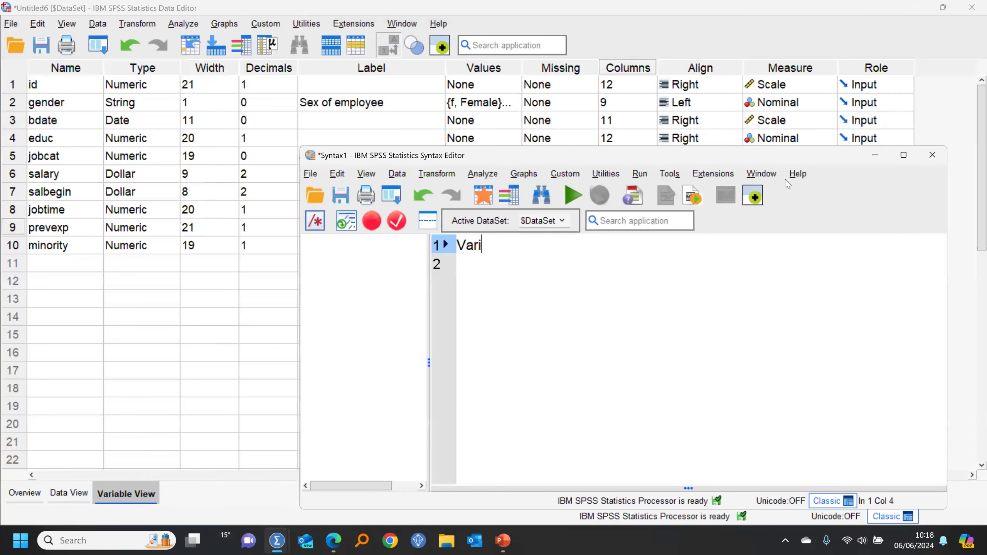
type("able label")
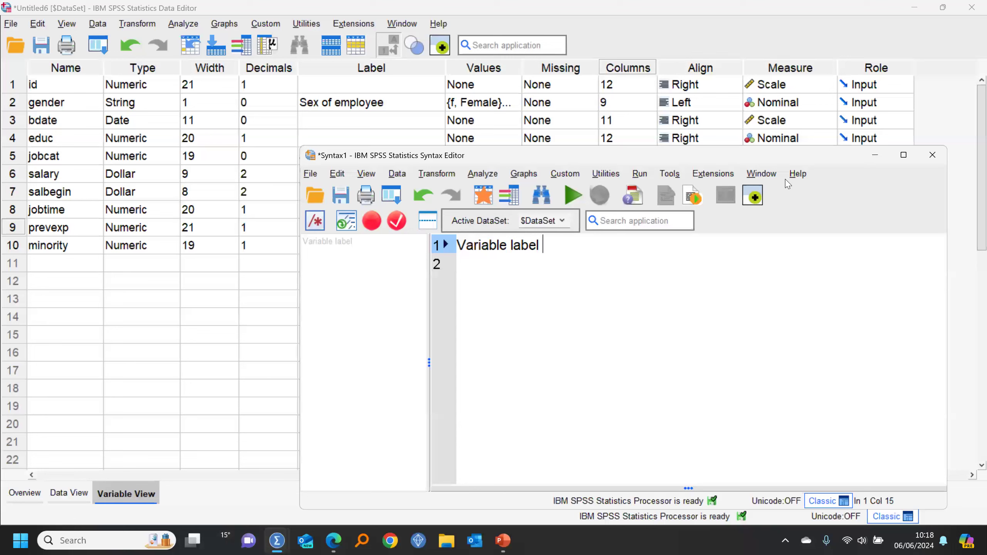
type("minority")
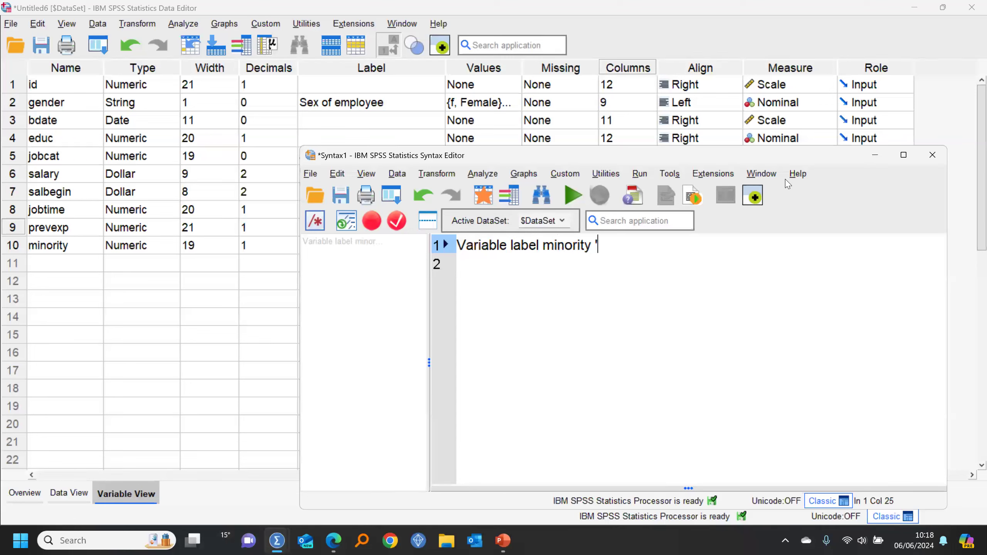
type(" '")
key("Left")
type("A")
key("BackSpace")
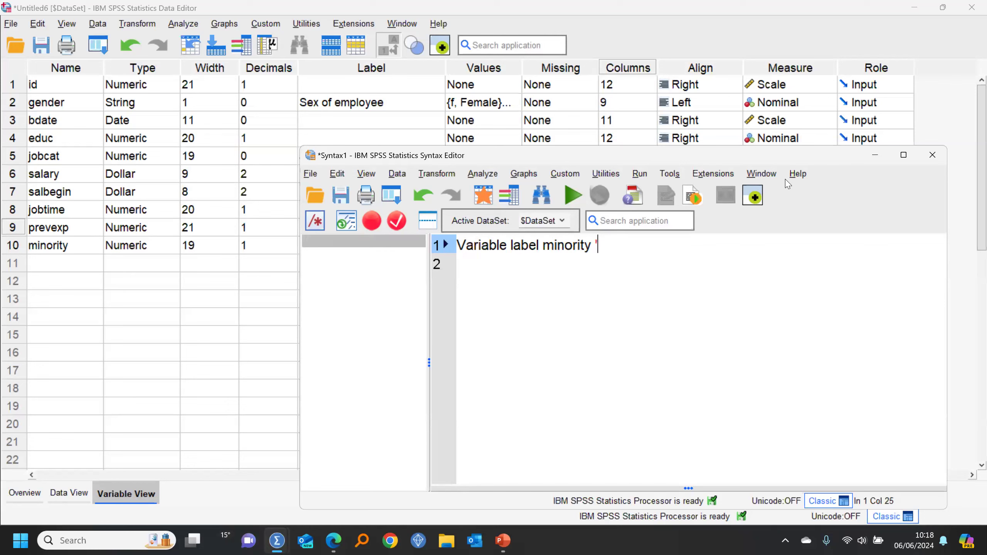
type("Minoi")
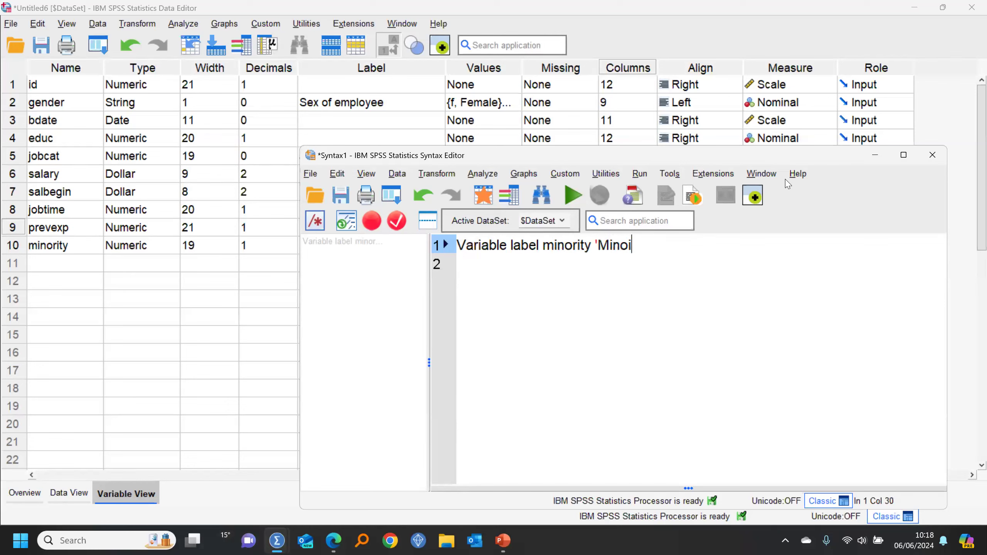
key("BackSpace")
key("BackSpace")
key("BackSpace")
key("BackSpace")
key("BackSpace")
type("Ethnic Minority Indicator")
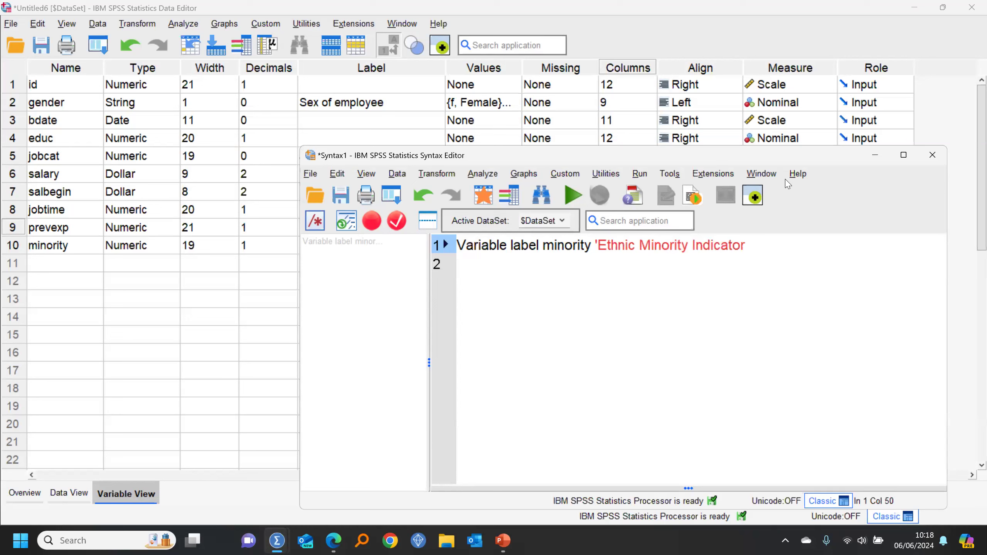
type("'.")
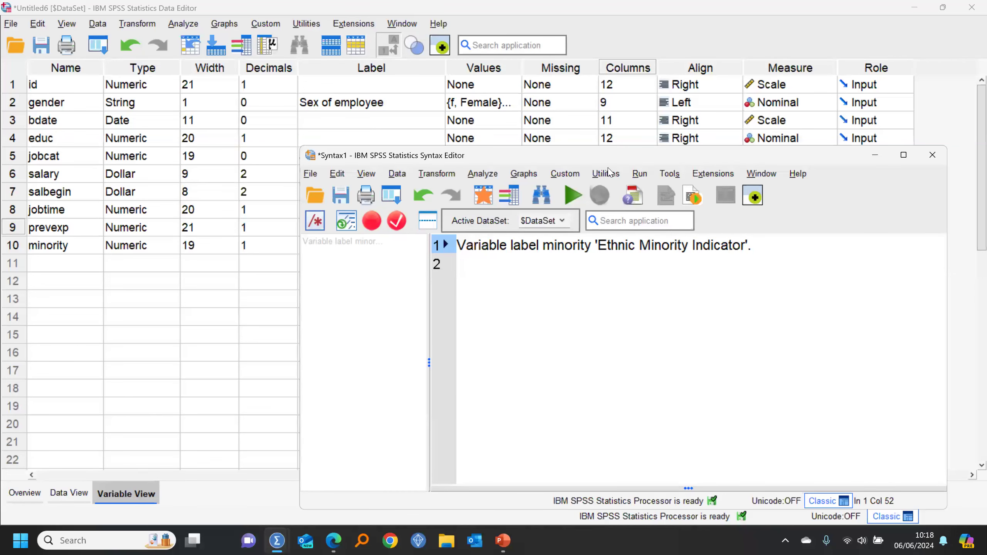
Run the variable label command for minority and return to the variable definitions in the Data Editor
left_click_drag(547, 155, 443, 100)
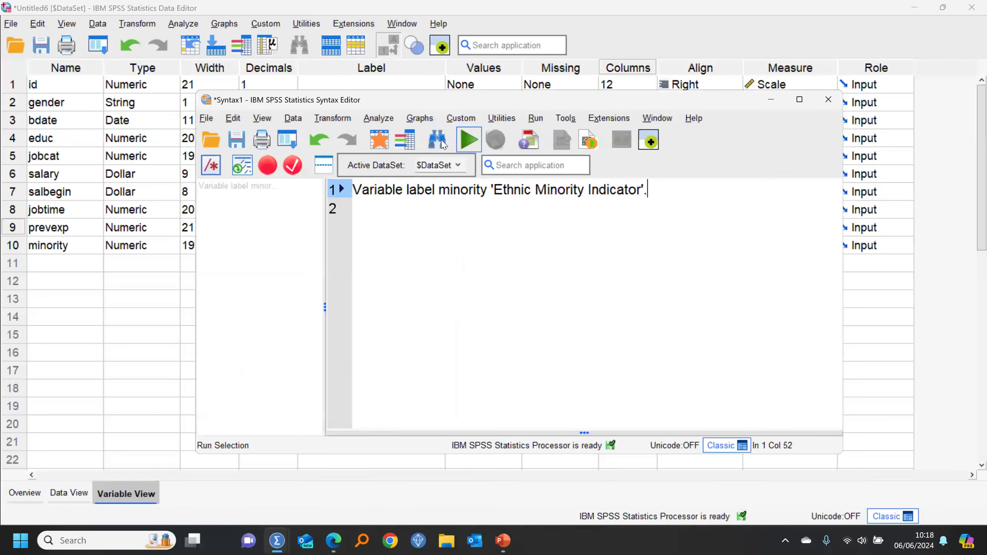
left_click(468, 146)
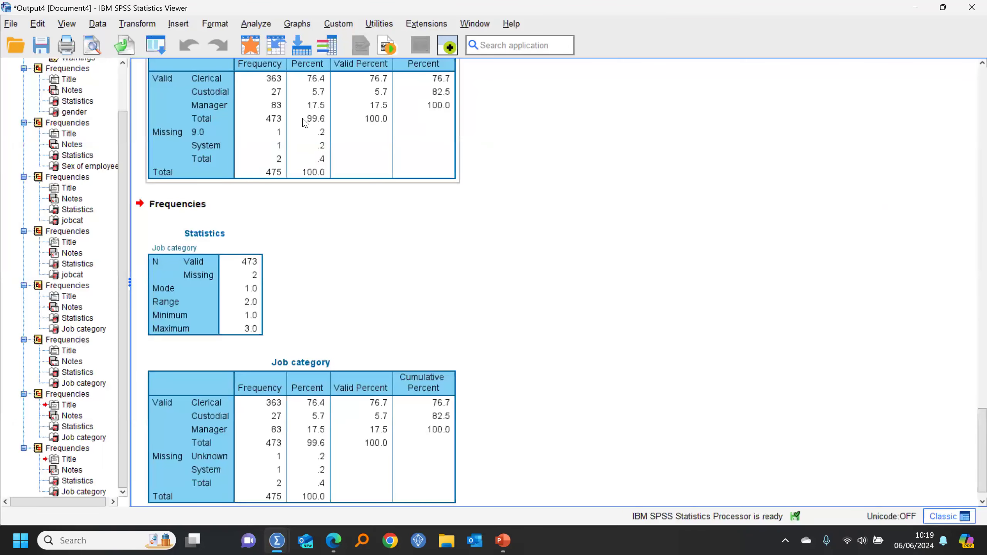
left_click(252, 46)
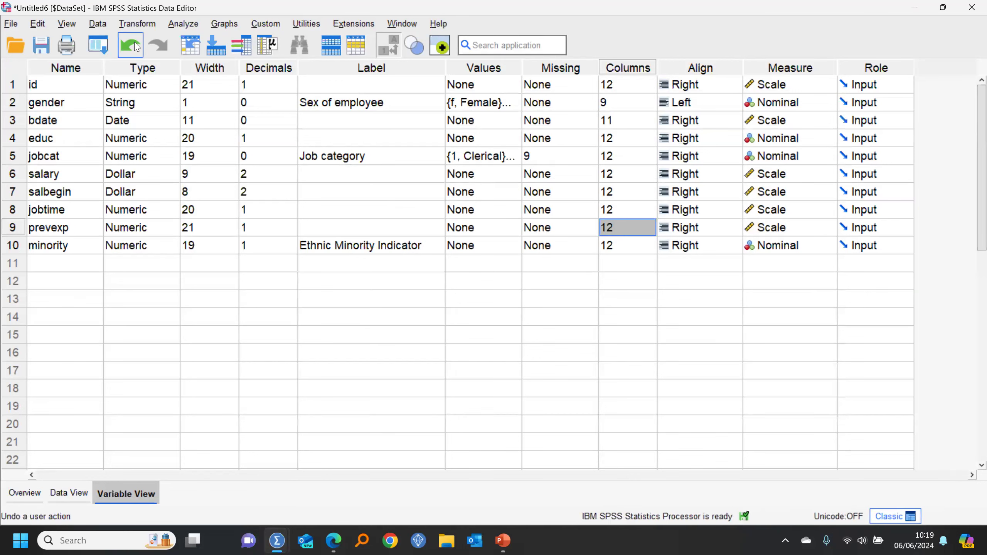
Start Copy Data Properties with the external file "Employee just the variables.sav" as the source
left_click(98, 24)
left_click(122, 77)
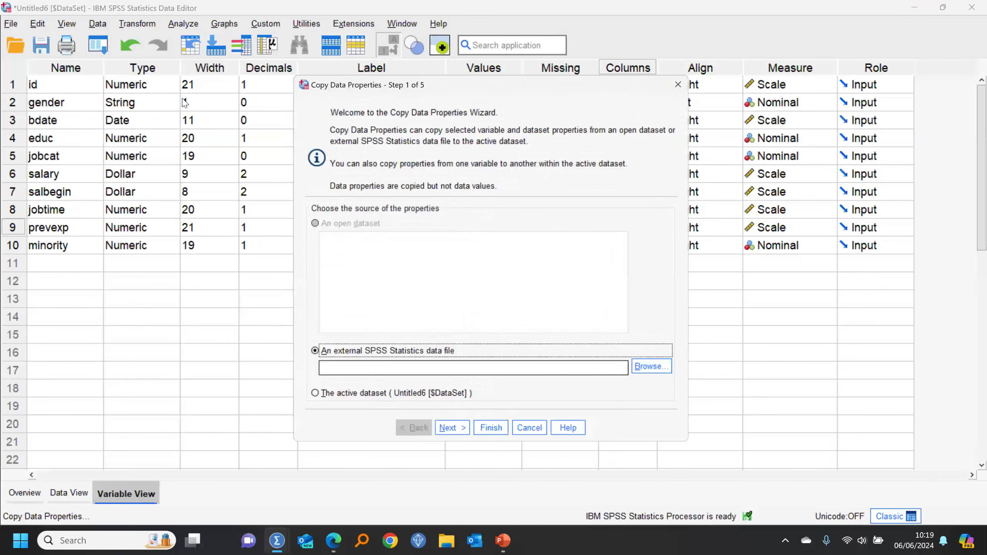
left_click(653, 372)
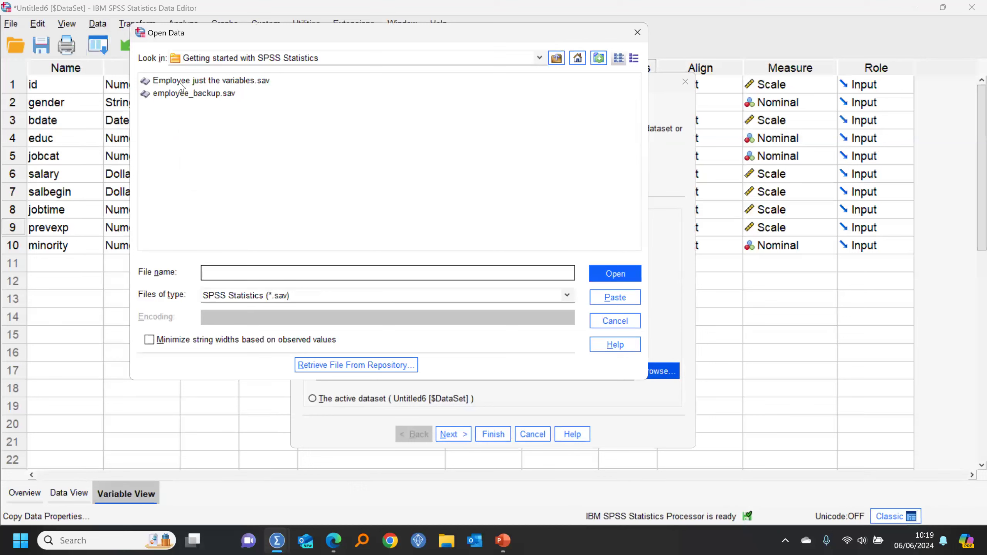
left_click(181, 83)
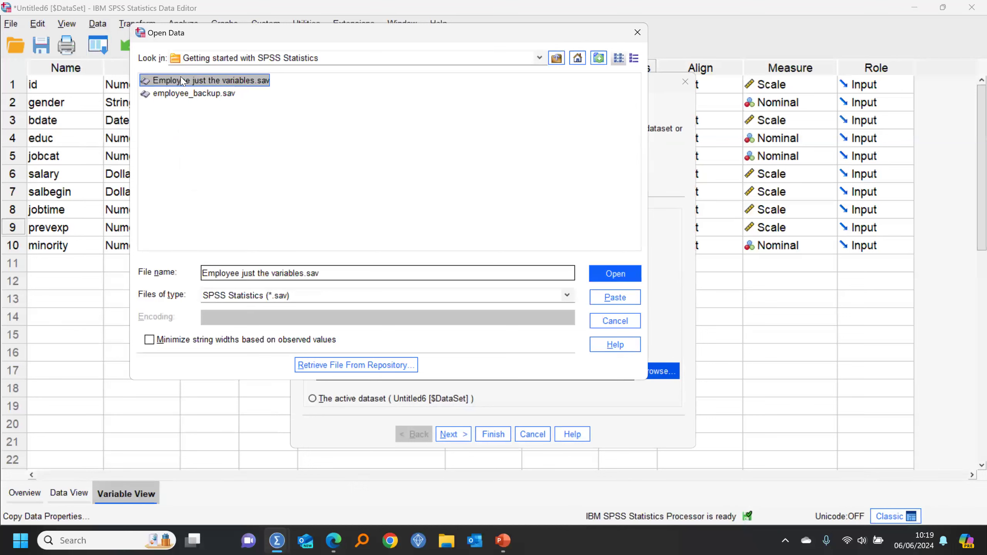
left_click(617, 273)
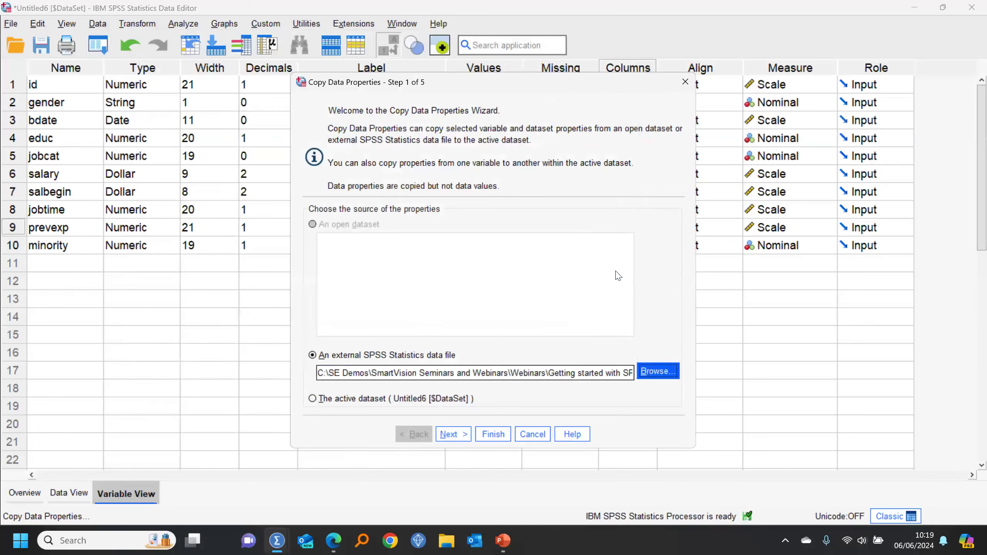
Copy all variable properties from all source variables to the matching active variables, replacing value labels and custom attributes, and show the data grid
left_click_drag(456, 79, 363, 24)
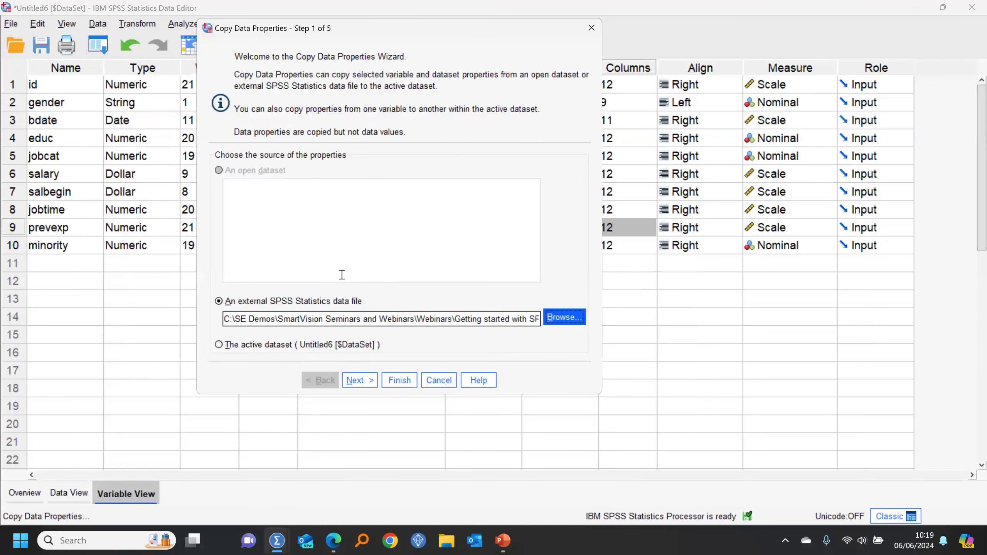
left_click(357, 380)
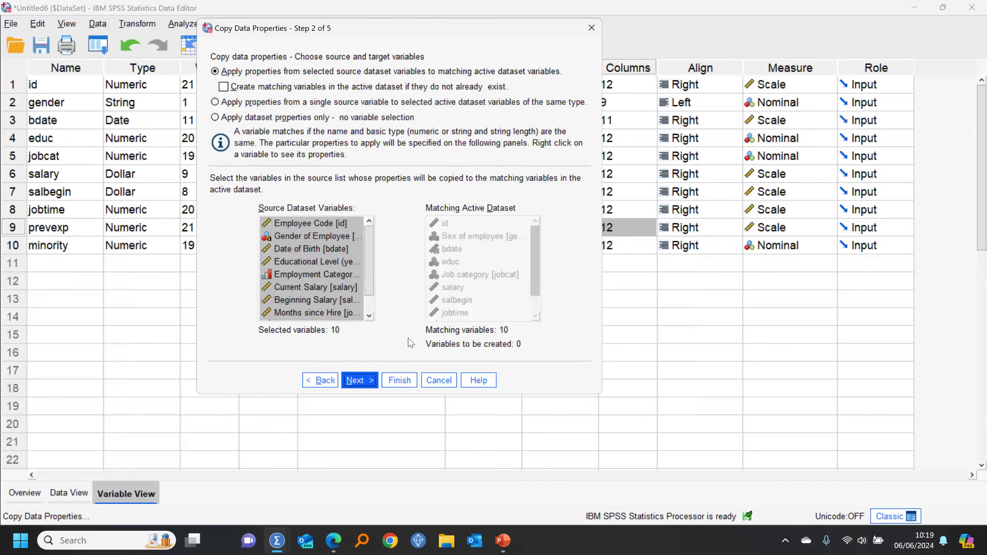
left_click(358, 380)
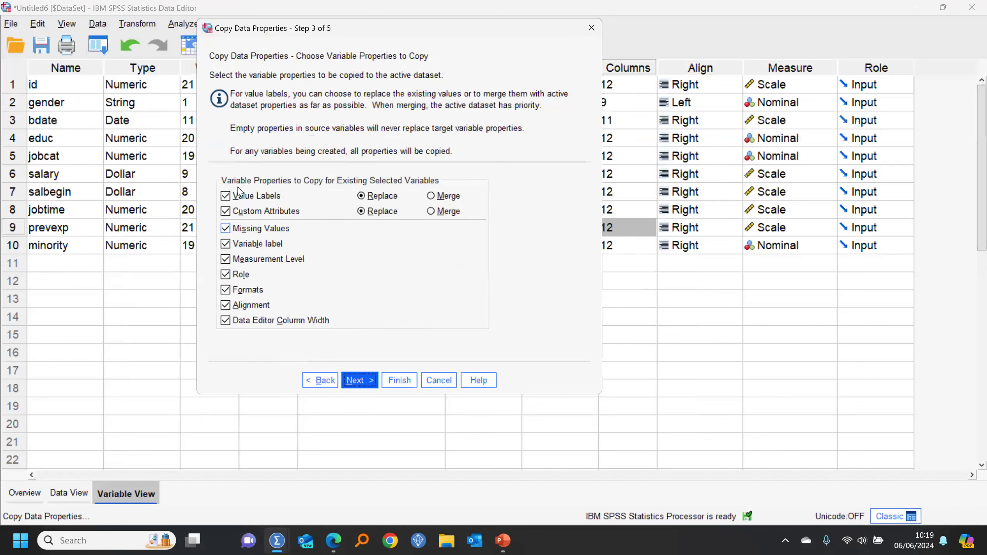
left_click(320, 379)
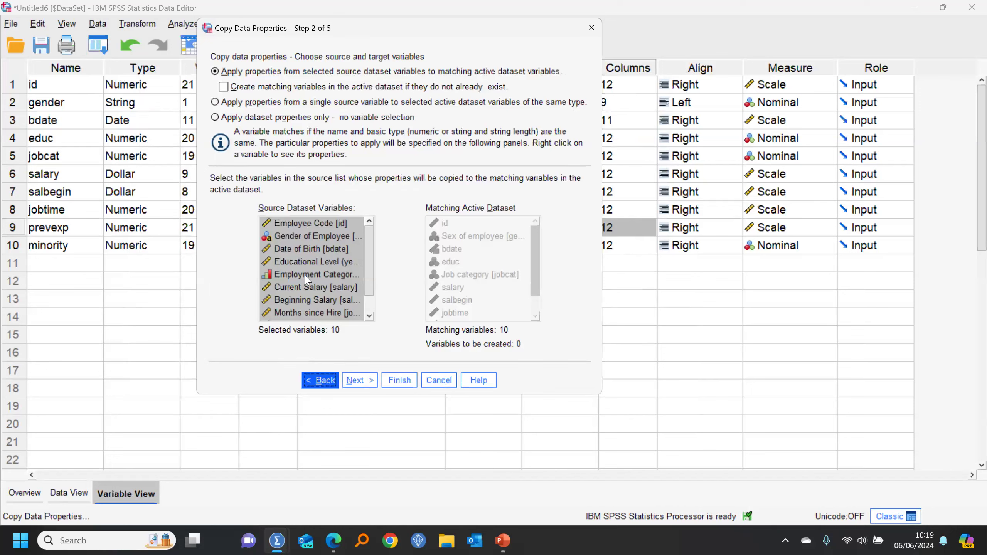
left_click(359, 380)
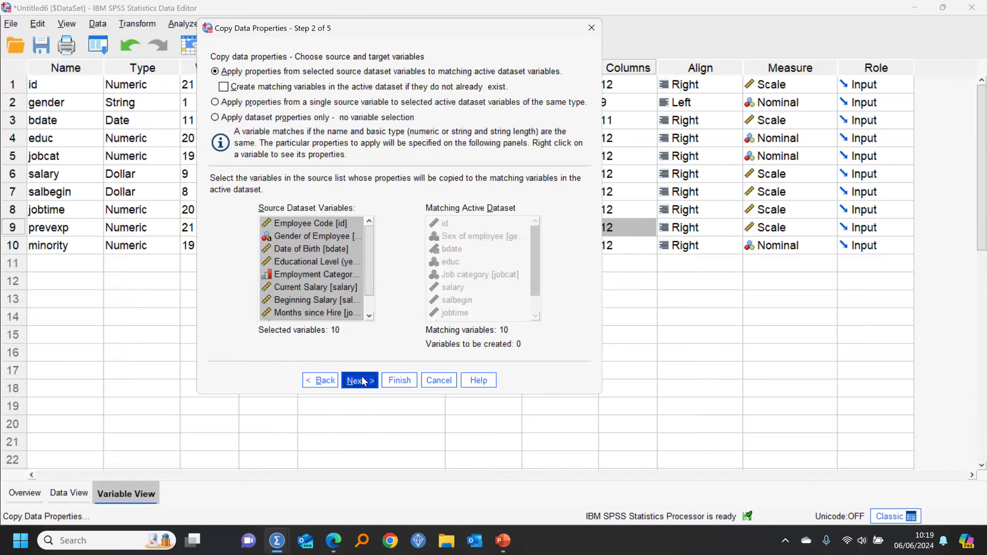
left_click(359, 380)
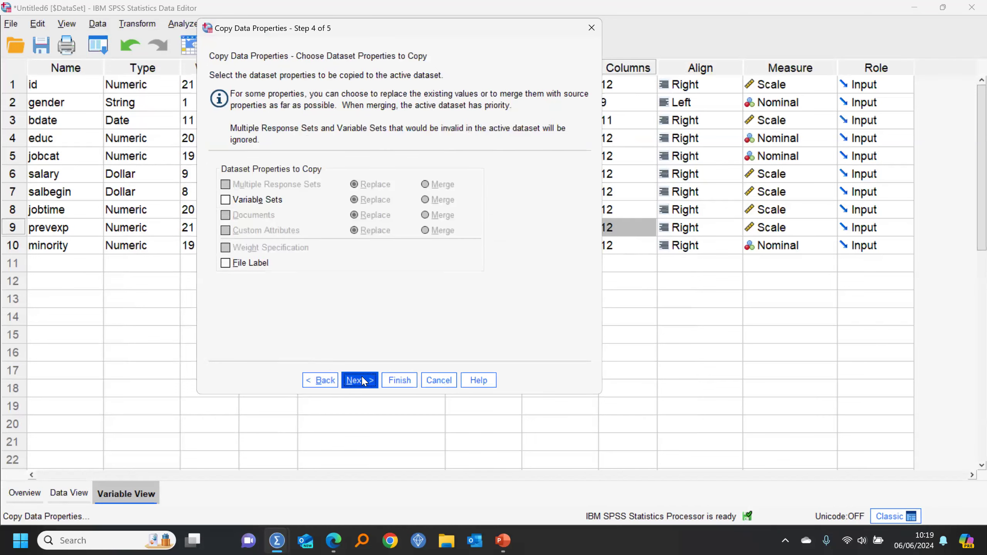
left_click(393, 381)
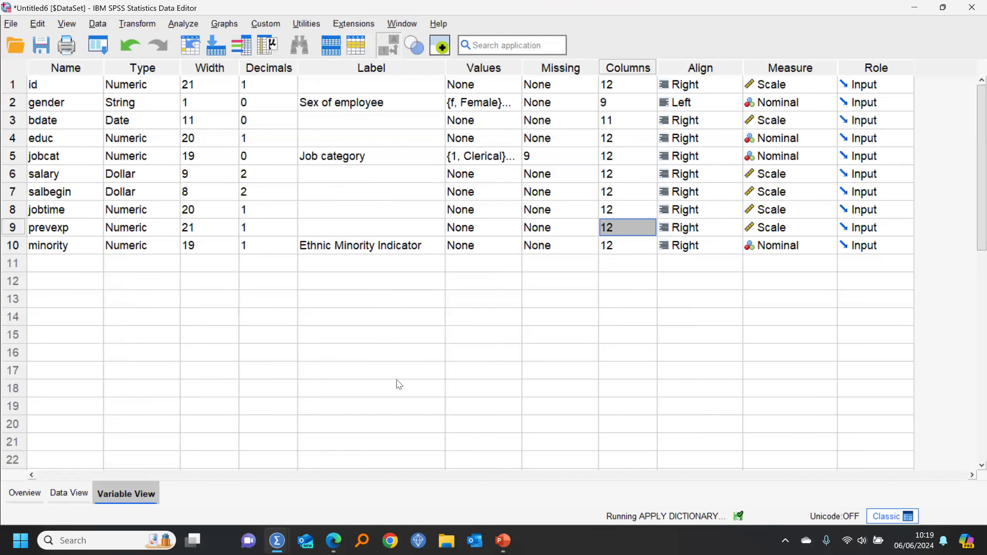
left_click(87, 491)
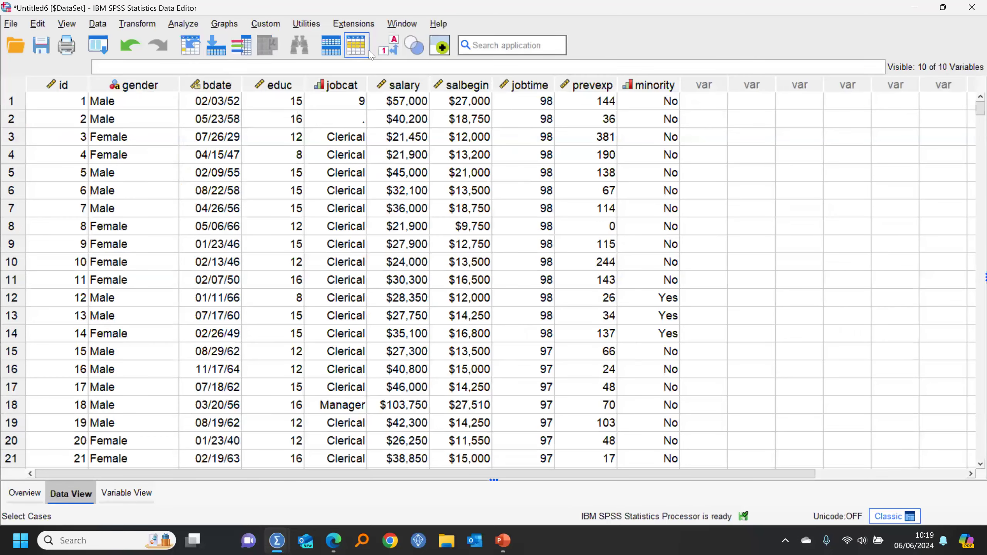
Switch the data grid repeatedly between raw codes and value labels to compare them, leaving value labels displayed
left_click(398, 47)
left_click(397, 47)
left_click(397, 46)
left_click(397, 47)
left_click(397, 47)
left_click(397, 46)
left_click(397, 46)
left_click(398, 47)
left_click(397, 47)
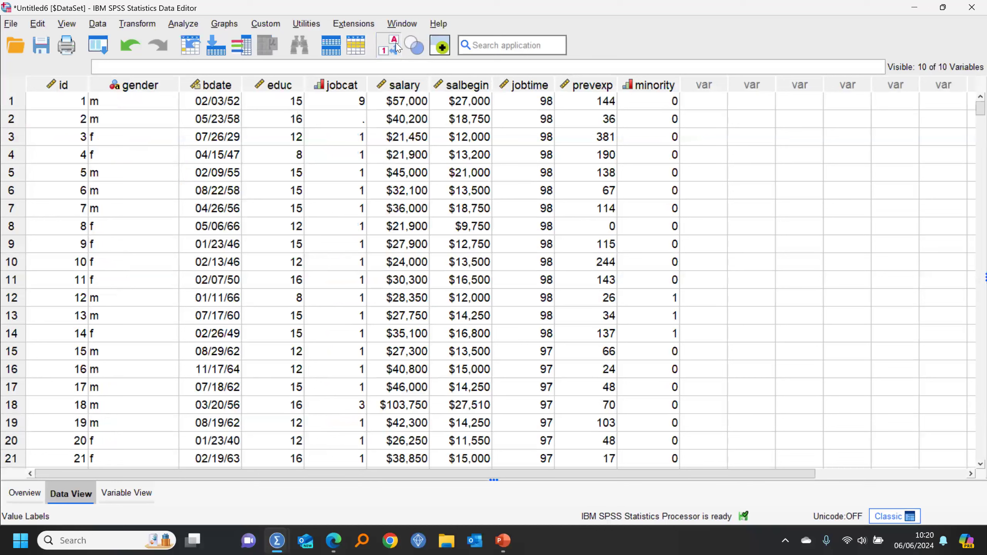
left_click(398, 47)
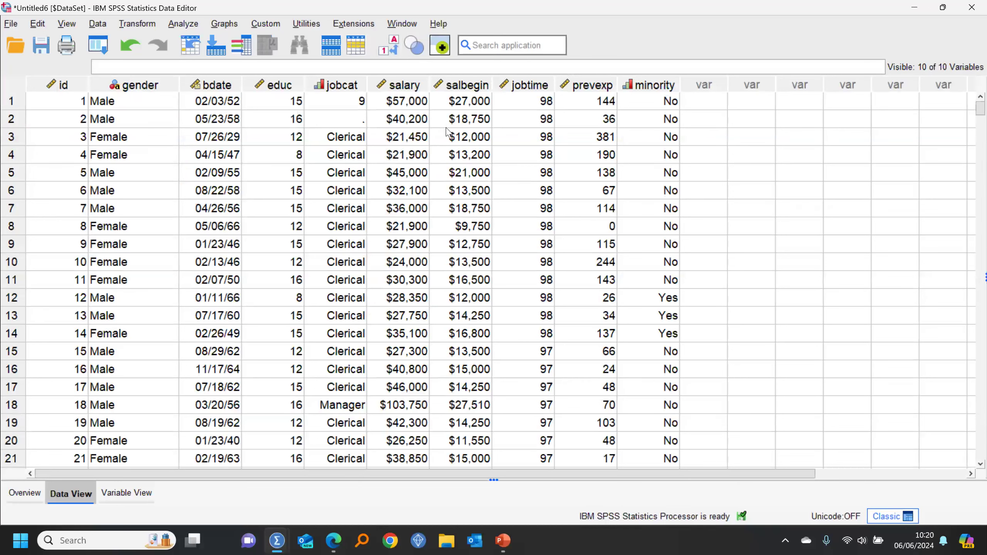
left_click(391, 50)
left_click(391, 50)
left_click(392, 52)
left_click(393, 52)
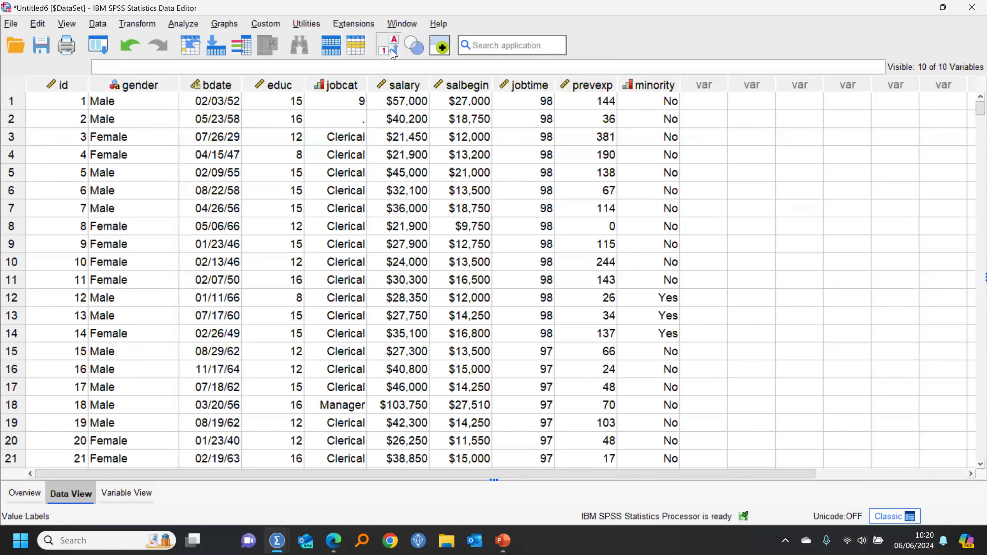
Set jobcat to Custodial for case 2 and case 1 by choosing from the value labels
left_click(358, 123)
left_click(356, 121)
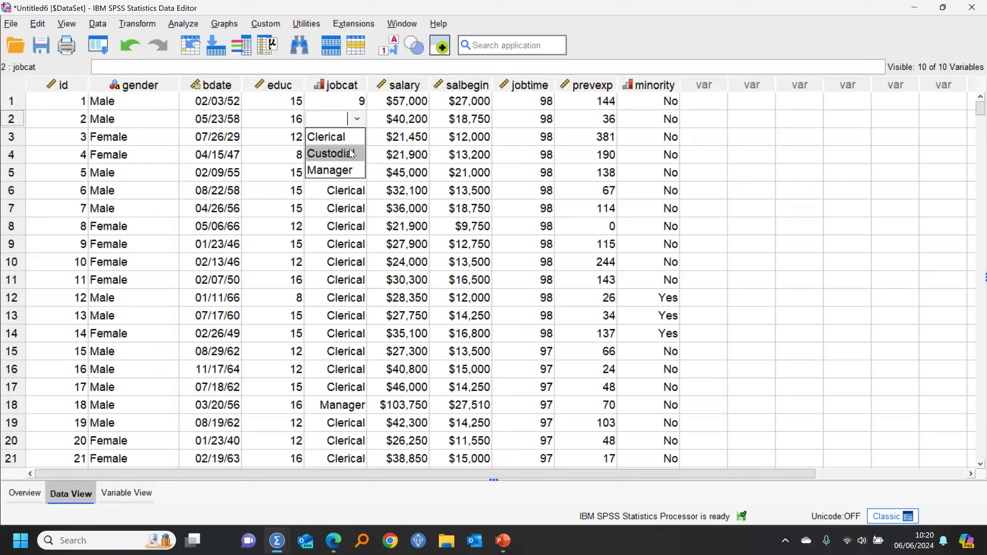
left_click(349, 154)
left_click(355, 107)
left_click(356, 106)
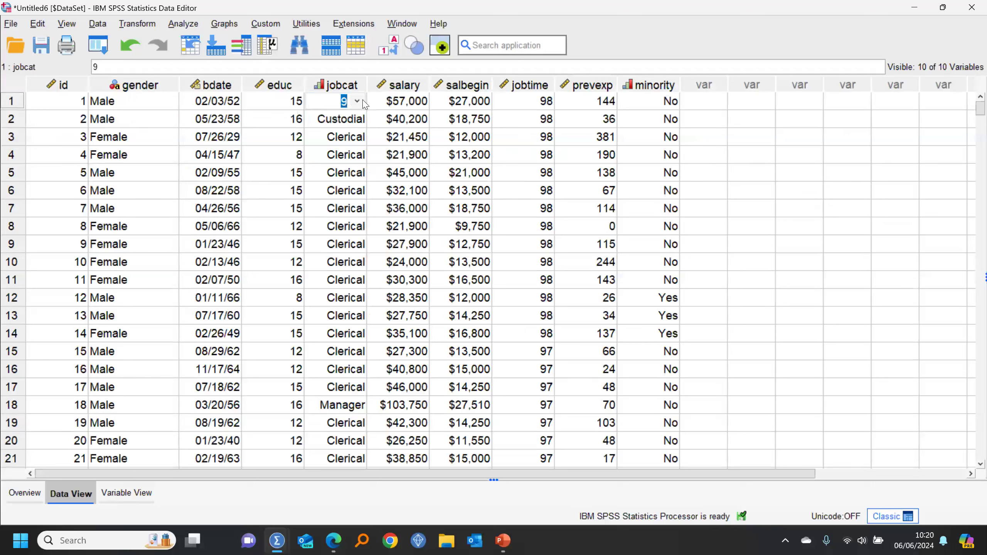
left_click(357, 102)
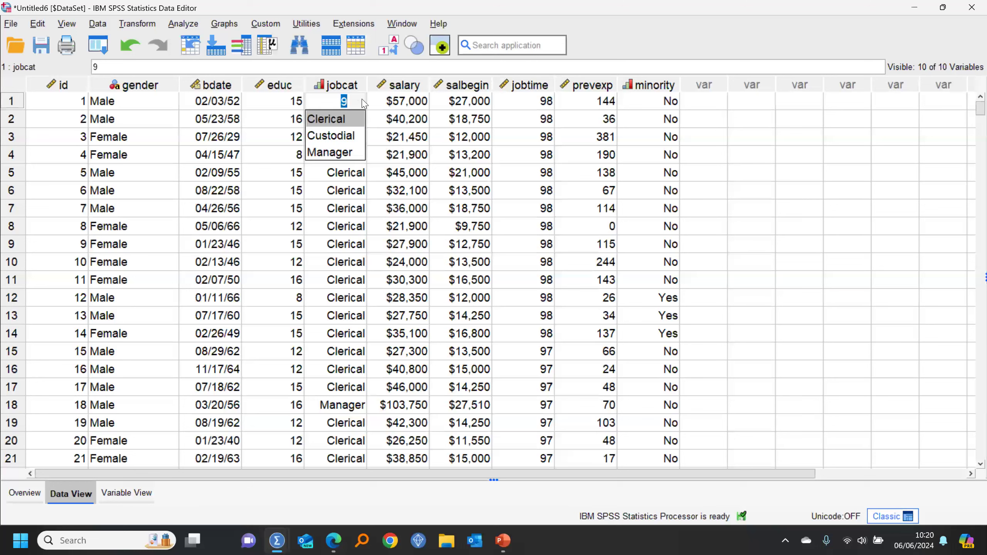
left_click(349, 140)
left_click(400, 174)
Set jobcat to Clerical for case 2 by choosing from the value labels
left_click(357, 124)
left_click(358, 123)
left_click(358, 121)
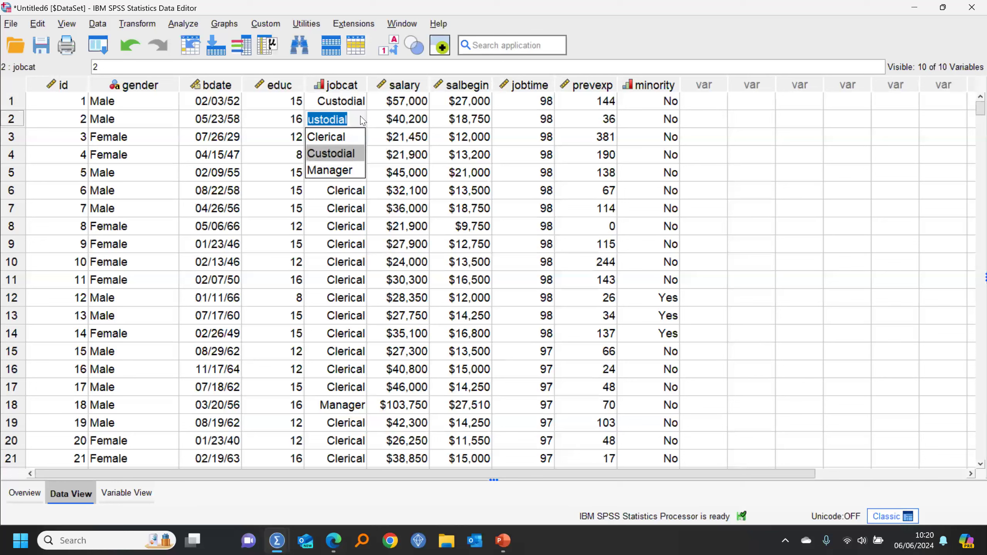
left_click(350, 140)
left_click(436, 158)
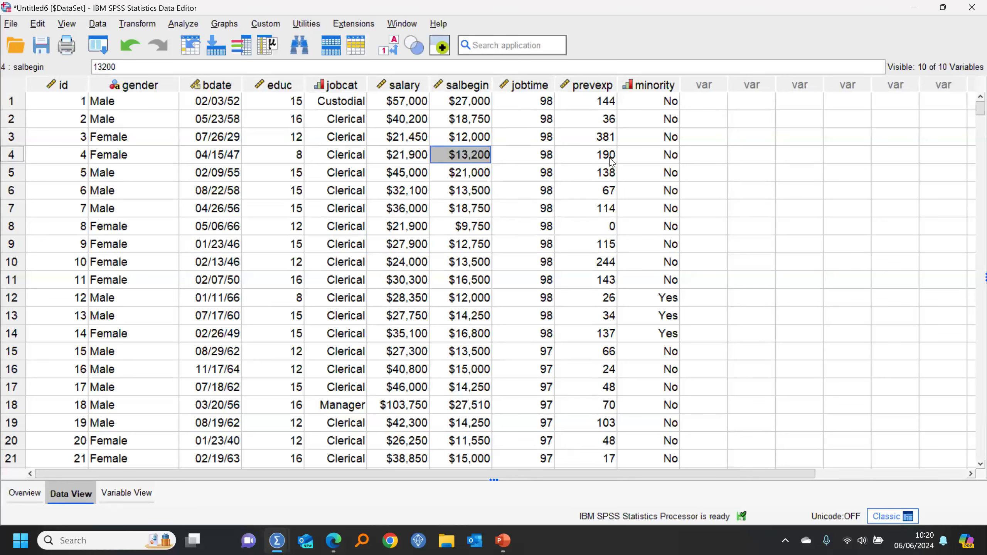
Start a new database query to import data from an ODBC source
left_click(6, 25)
mouse_move(38, 57)
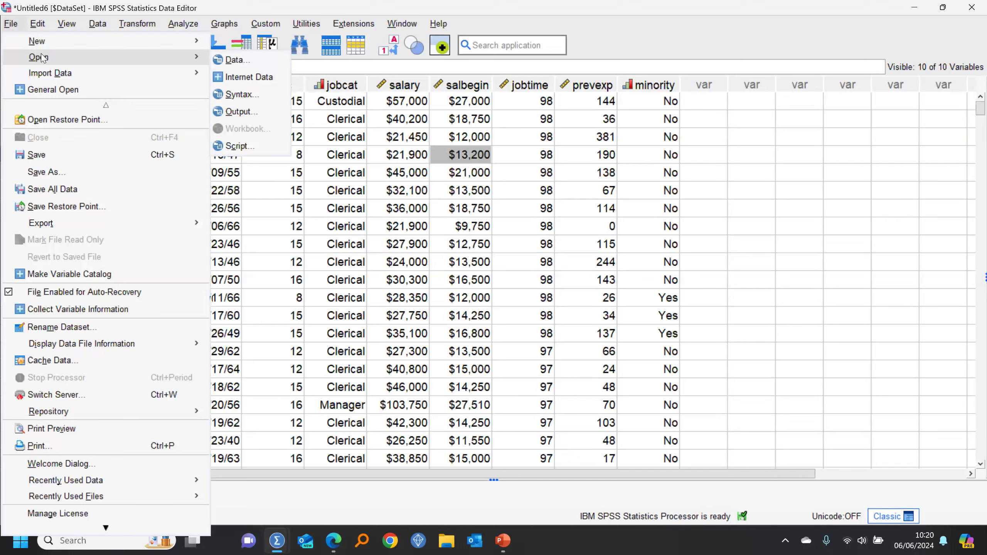
mouse_move(62, 74)
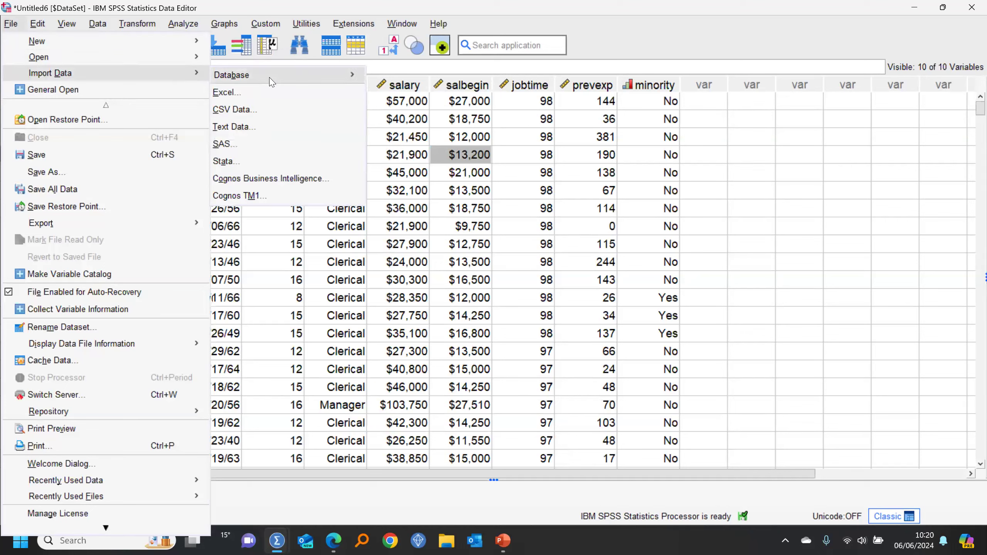
mouse_move(270, 82)
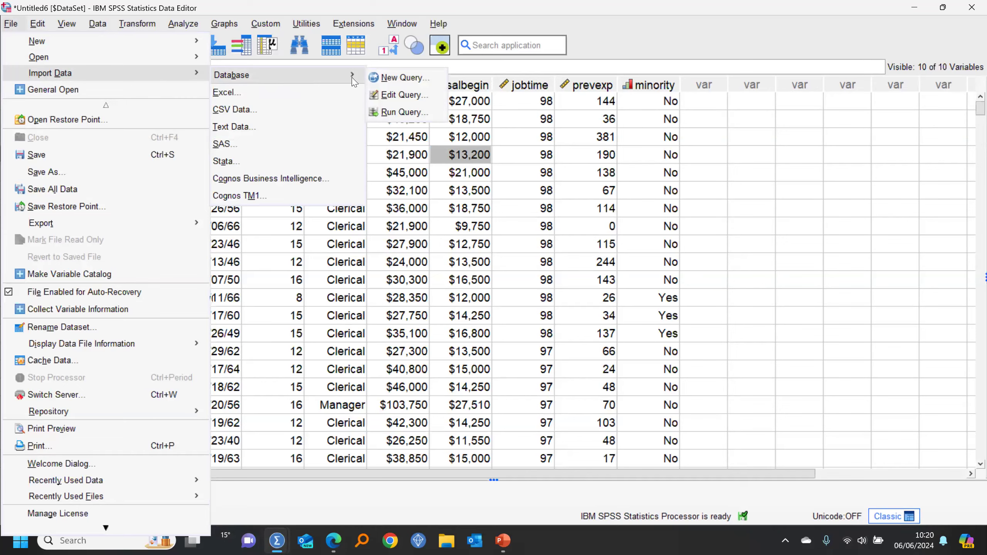
left_click(402, 78)
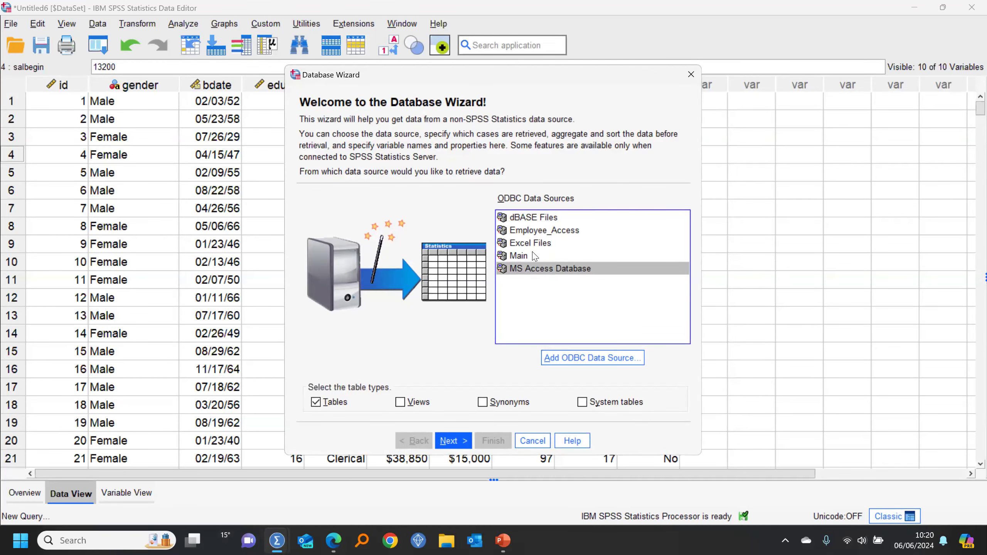
View the tables available in the Main data source and return to the choice of data source
left_click(535, 256)
left_click(453, 439)
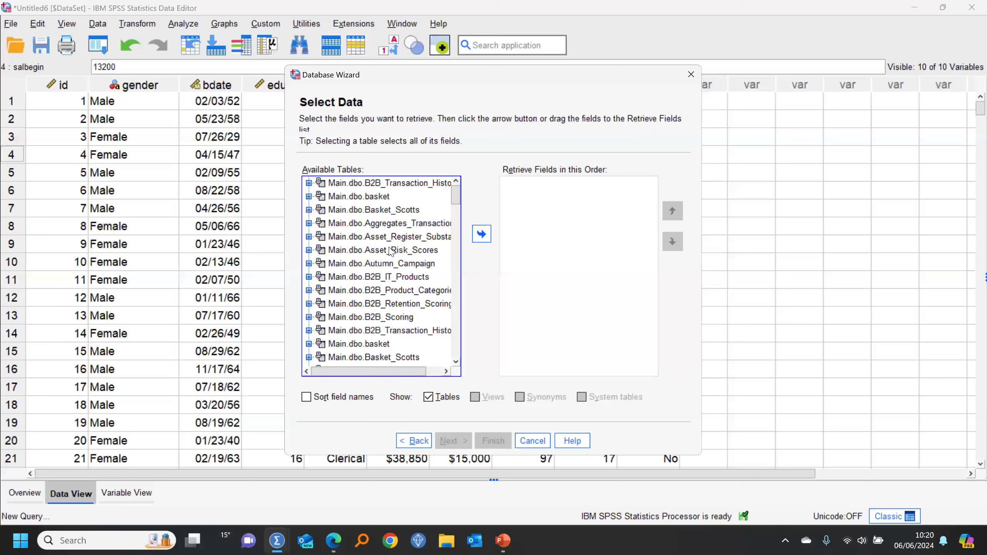
left_click(414, 444)
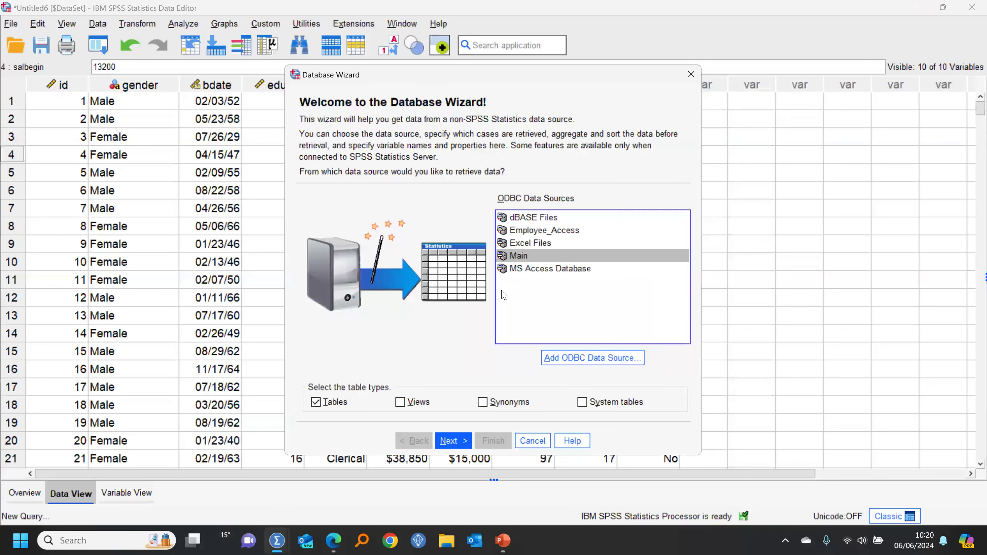
Connect the query to the MS Access Database source using the Access file "employee data.mdb"
left_click(514, 273)
left_click(461, 442)
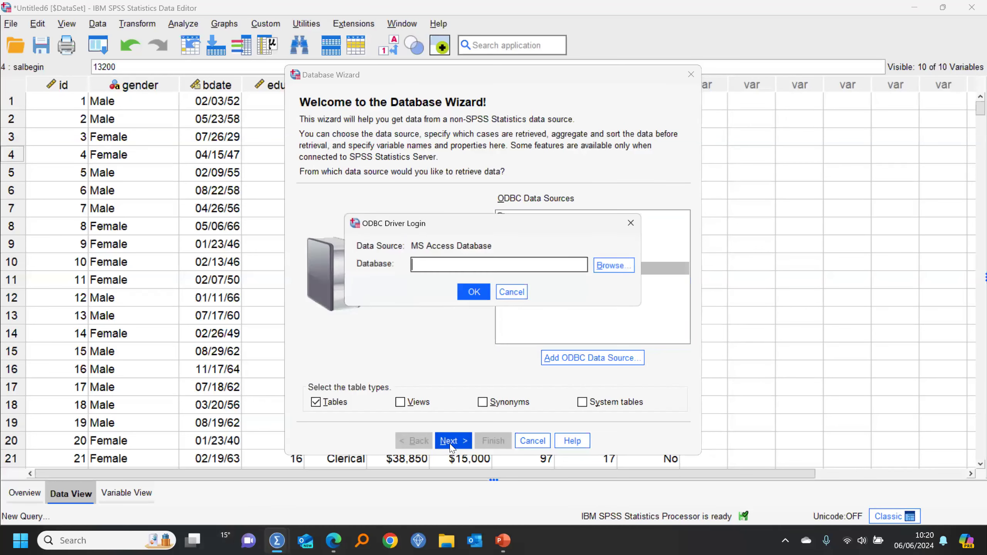
left_click(613, 266)
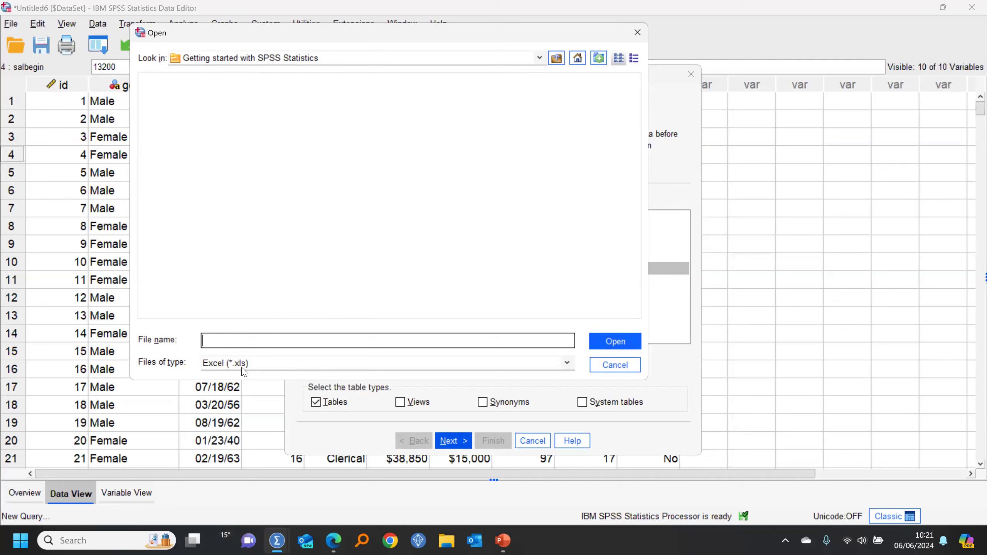
left_click(260, 366)
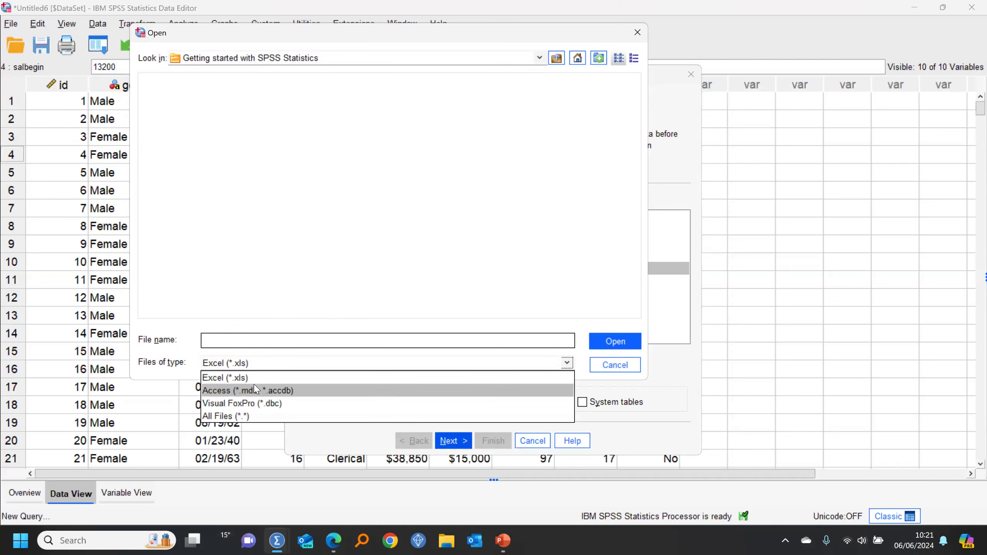
left_click(256, 390)
left_click(157, 82)
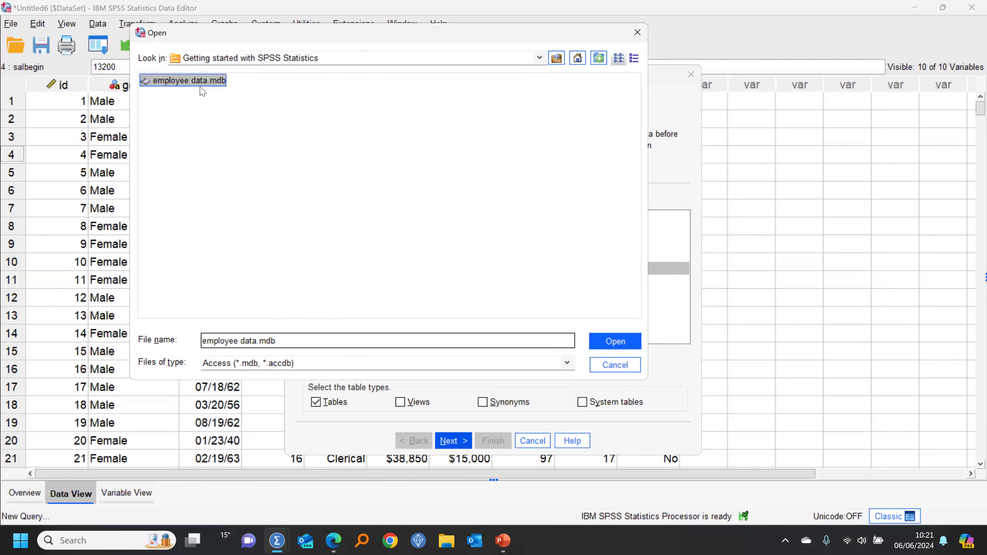
left_click(610, 343)
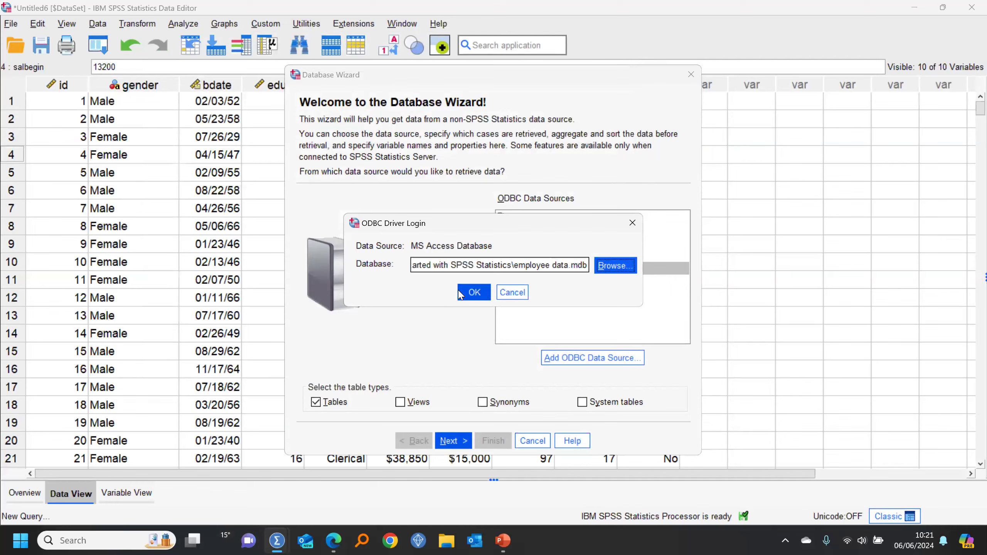
left_click(473, 292)
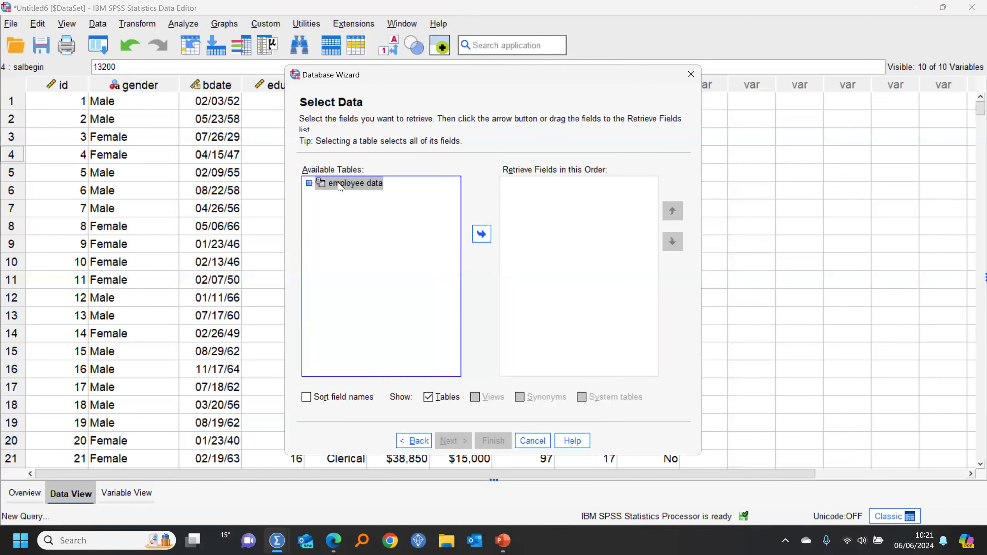
Retrieve all fields of the employee data table with no case criteria, discarding the current unsaved dataset
left_click_drag(339, 185, 525, 205)
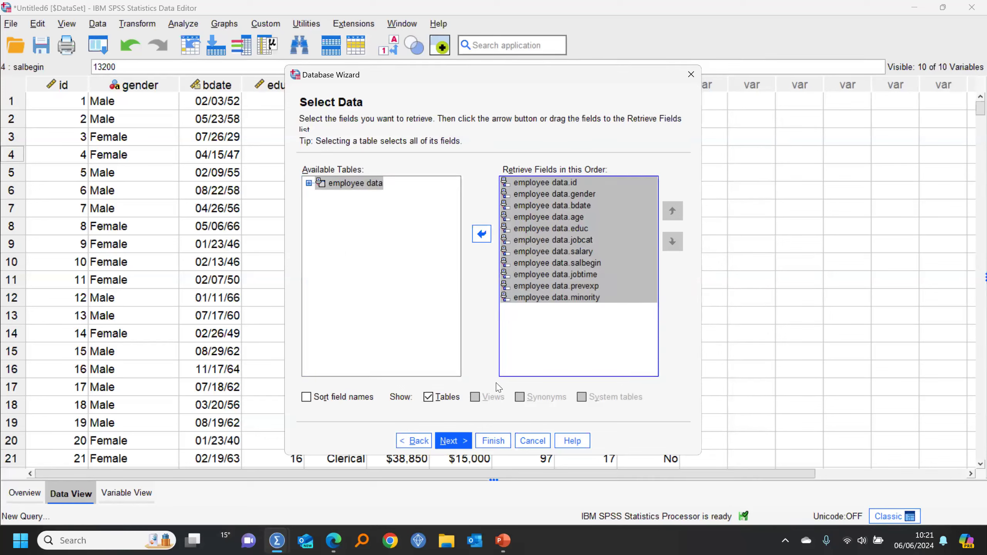
left_click(456, 441)
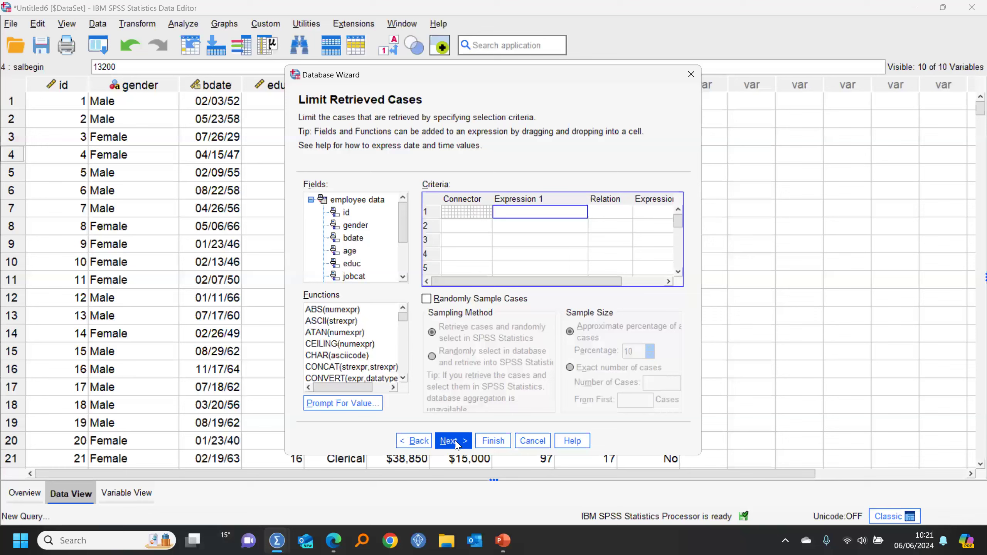
left_click(455, 441)
left_click(455, 442)
left_click(494, 442)
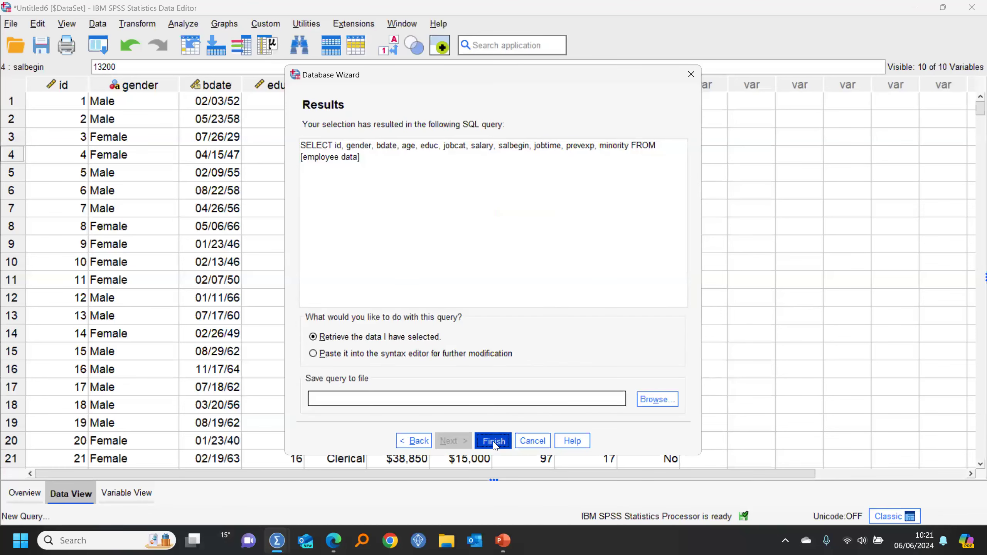
left_click(493, 289)
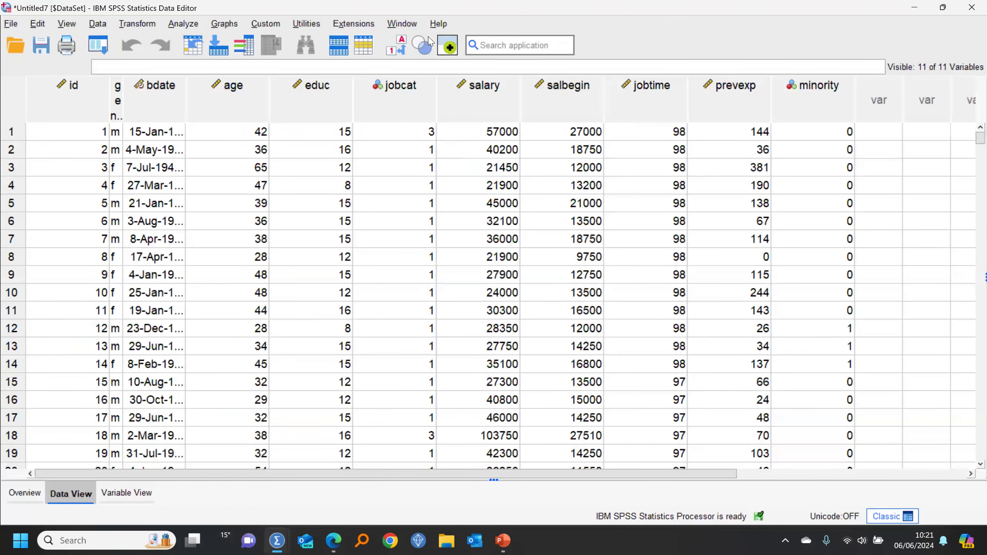
Bring up the Syntax1 editor window and close it without saving
left_click(406, 24)
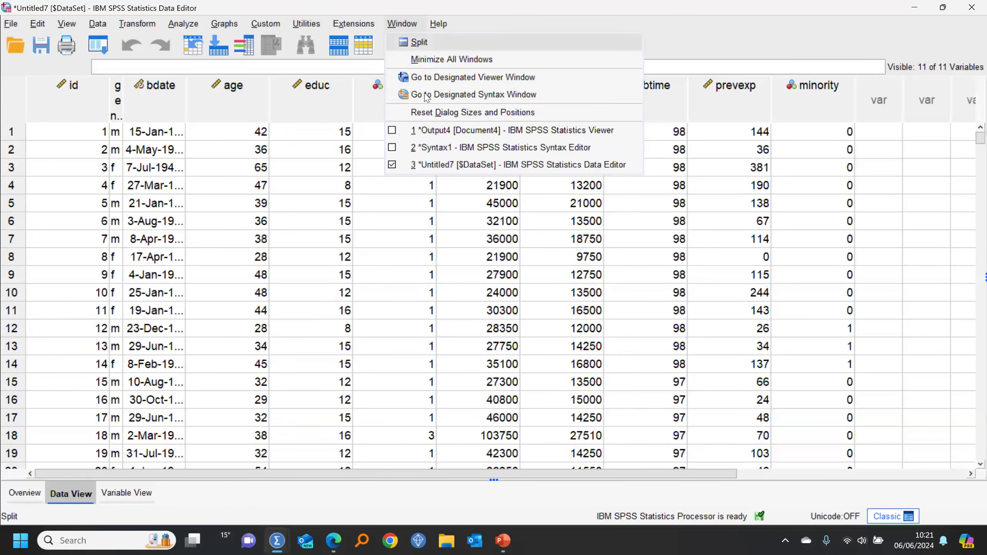
left_click(438, 148)
left_click(835, 88)
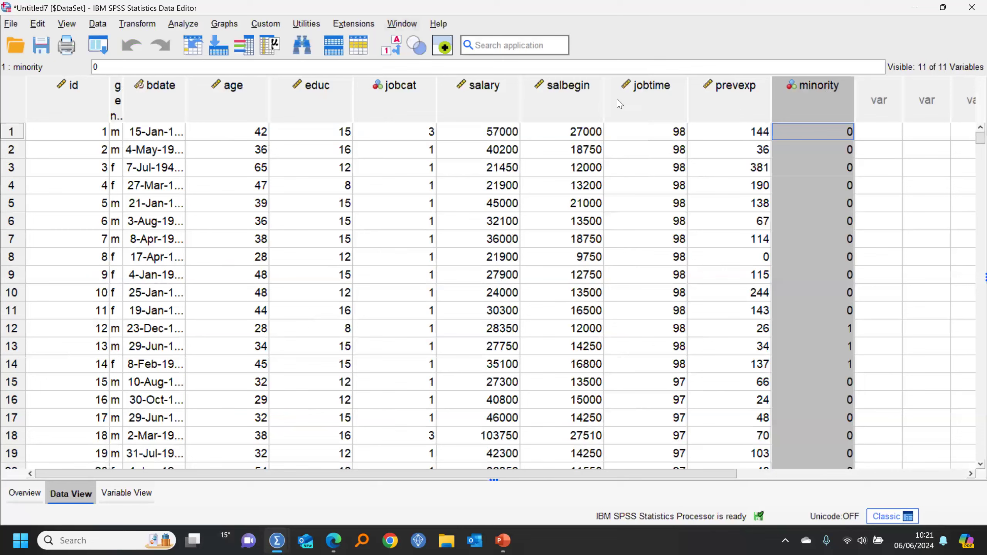
left_click(404, 24)
left_click(433, 148)
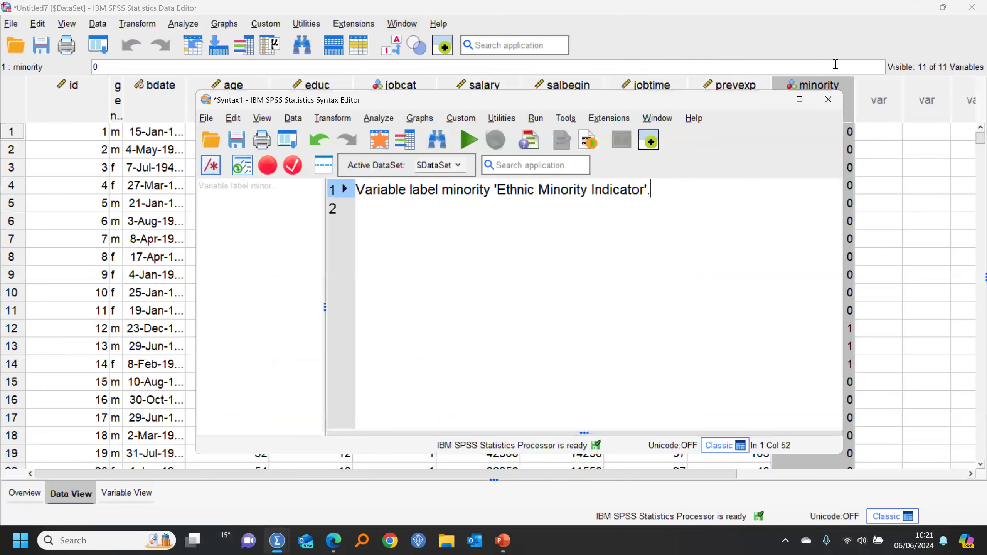
left_click(828, 99)
left_click(519, 297)
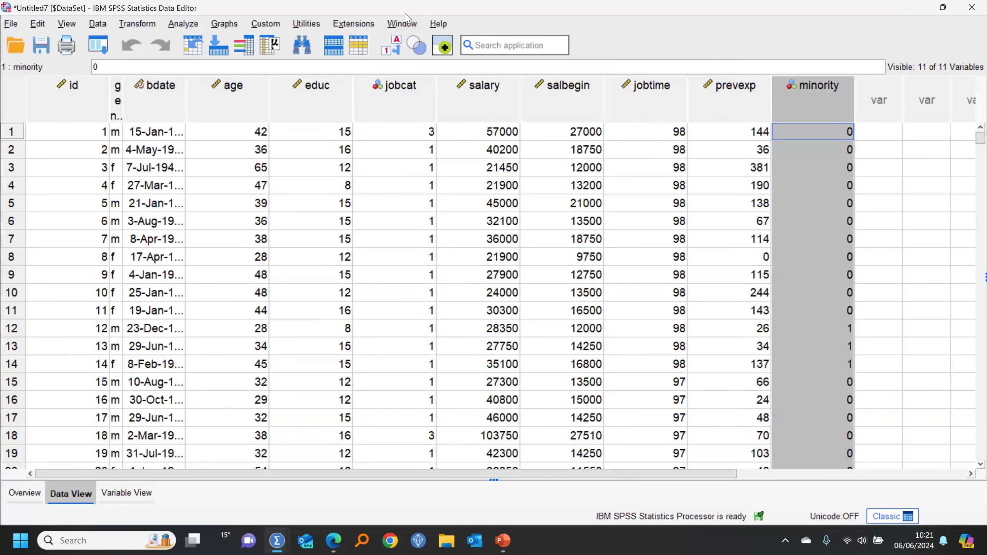
Bring up the Output4 viewer window and close it without saving
left_click(401, 24)
left_click(442, 135)
left_click(972, 7)
left_click(493, 285)
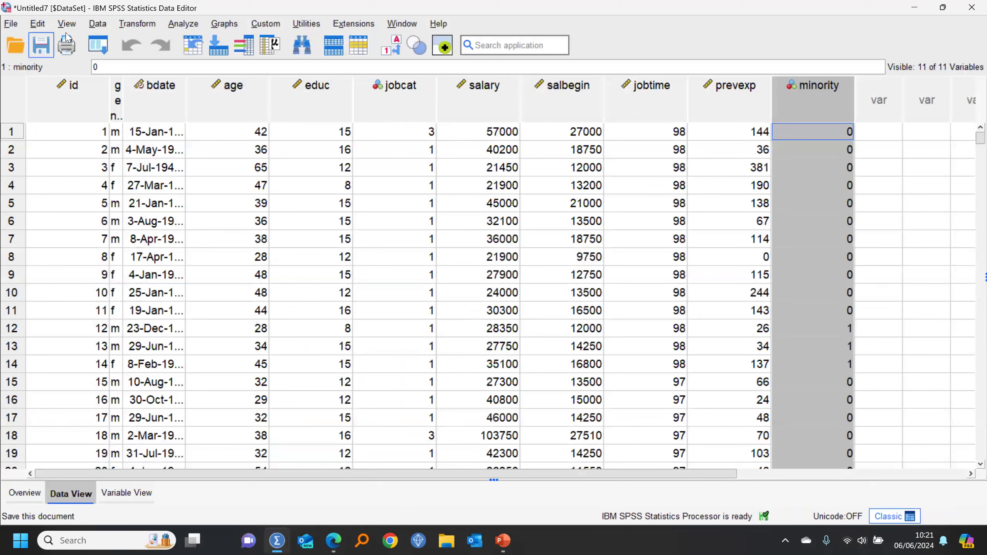
Copy the data properties of all source variables in "Employee just the variables.sav" to the matching variables of the active dataset
left_click(98, 25)
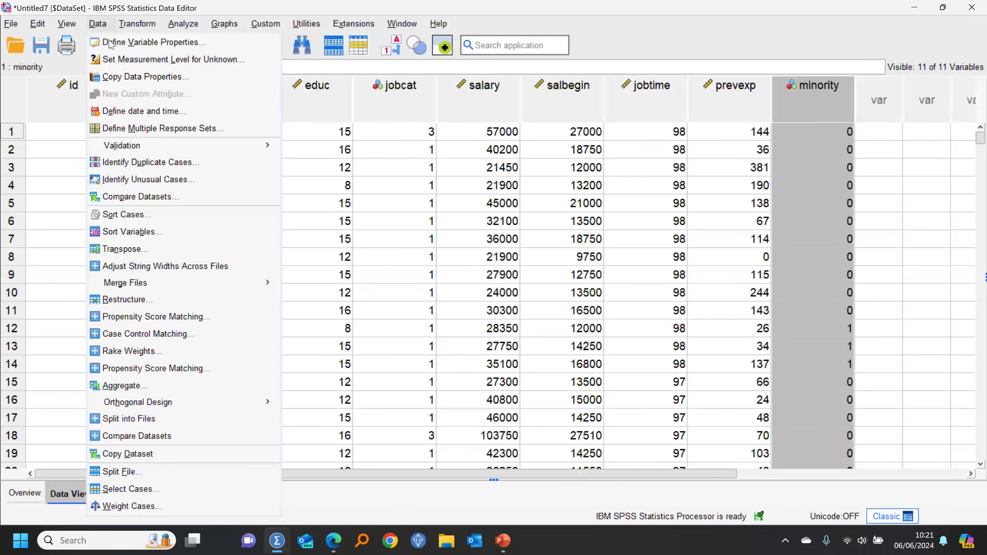
left_click(120, 77)
left_click(650, 371)
left_click(180, 81)
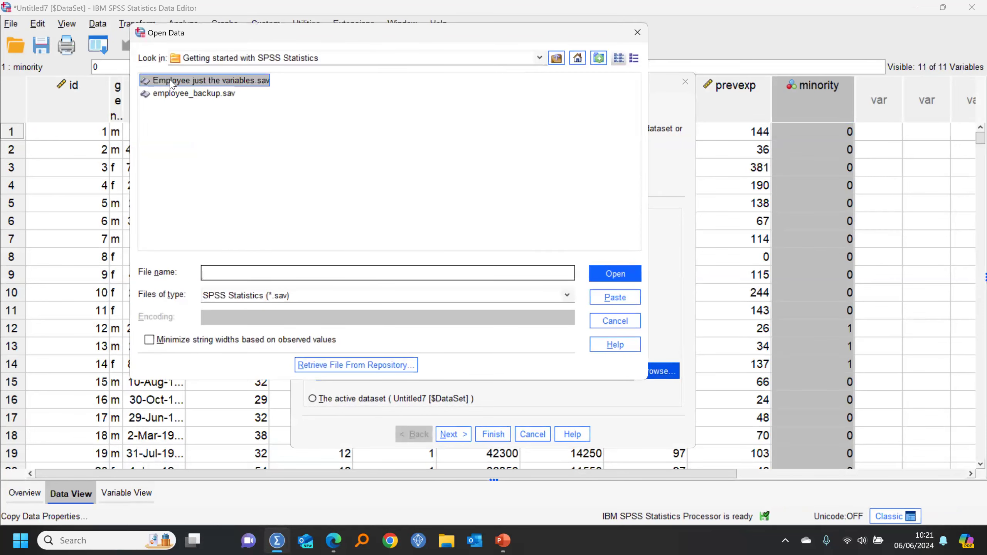
left_click(613, 275)
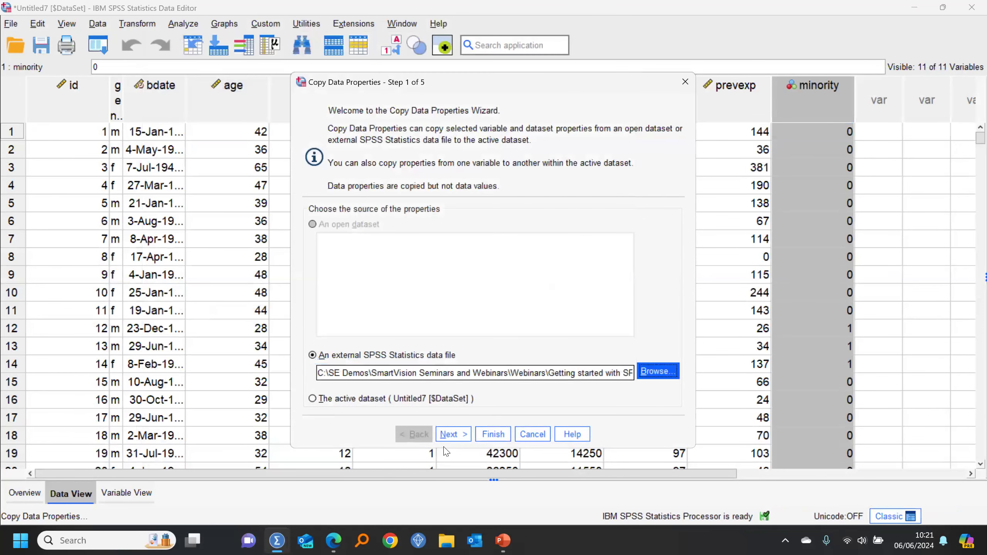
left_click(452, 435)
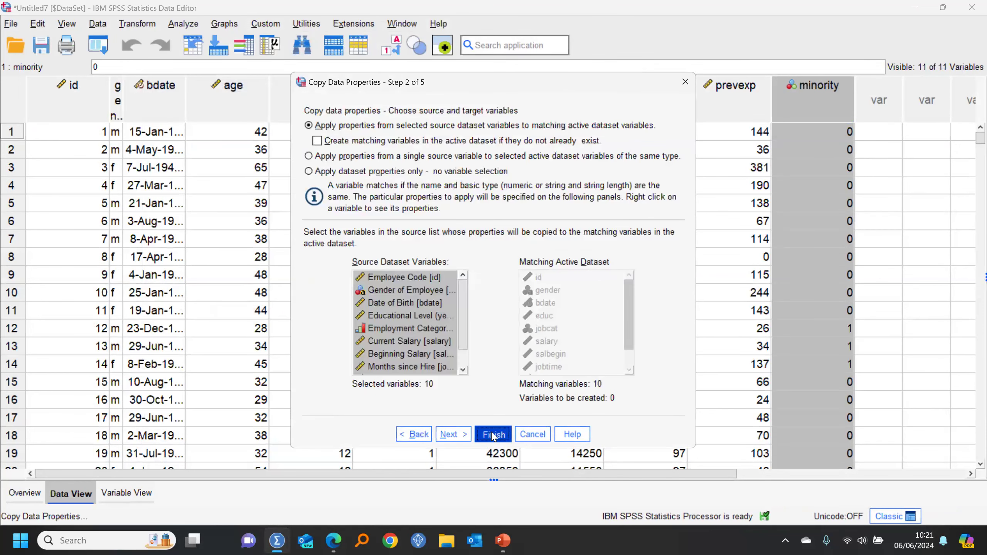
left_click(493, 435)
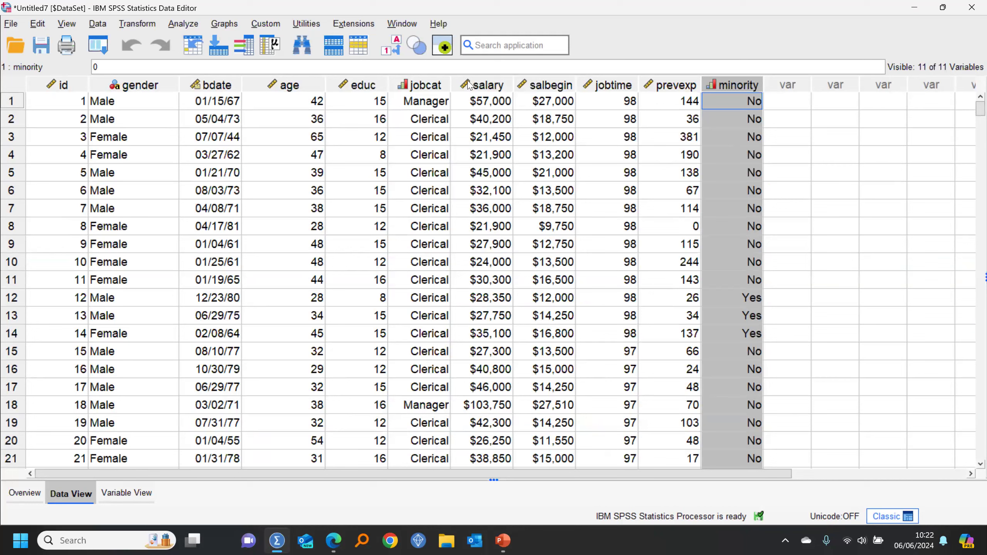
Run descriptive statistics on salary and on jobcat from the data grid, review the output and return to the data
right_click(485, 119)
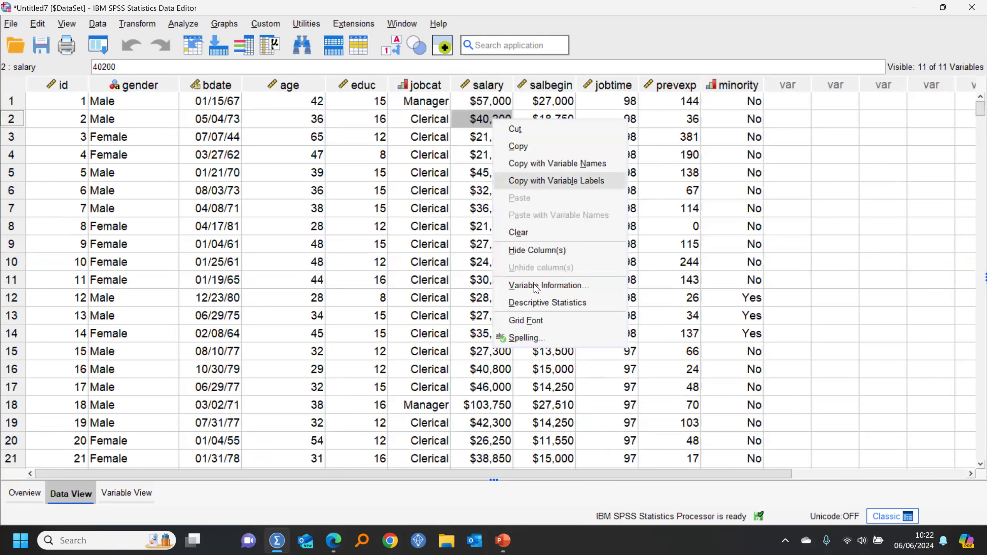
left_click(537, 303)
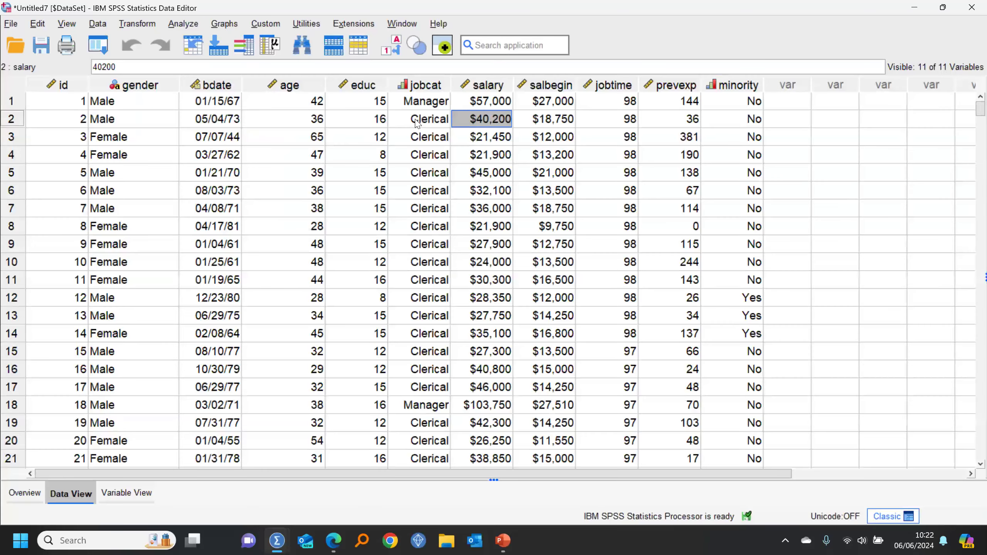
right_click(416, 120)
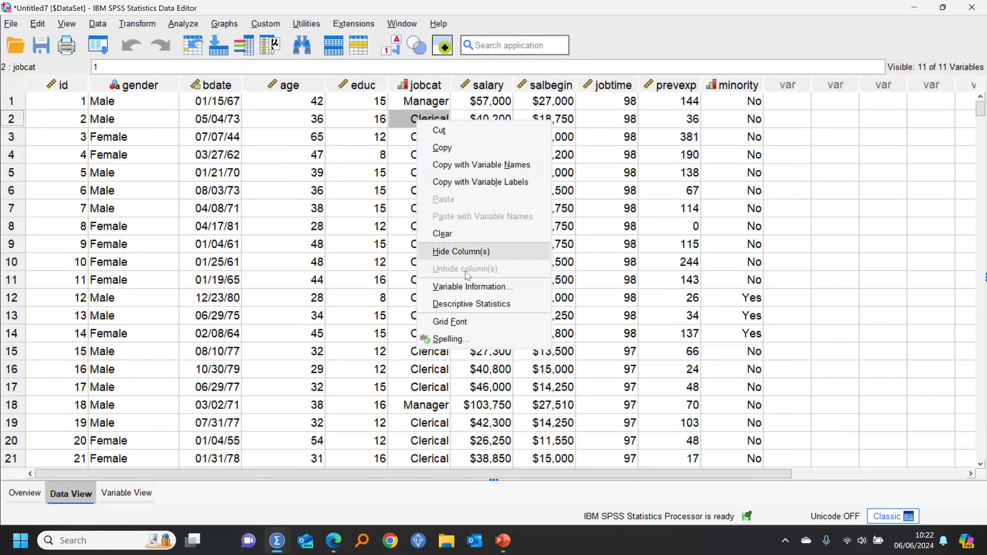
left_click(469, 305)
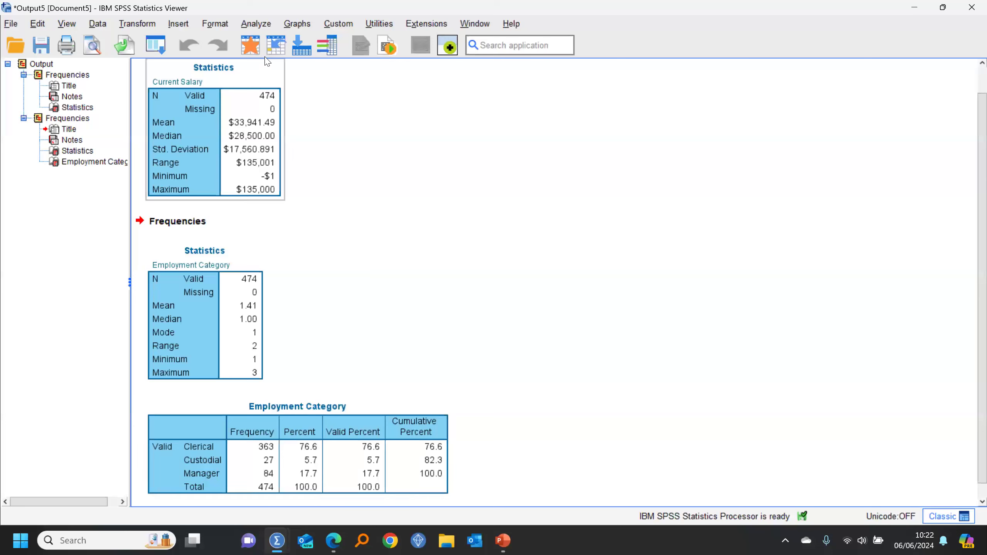
left_click(256, 48)
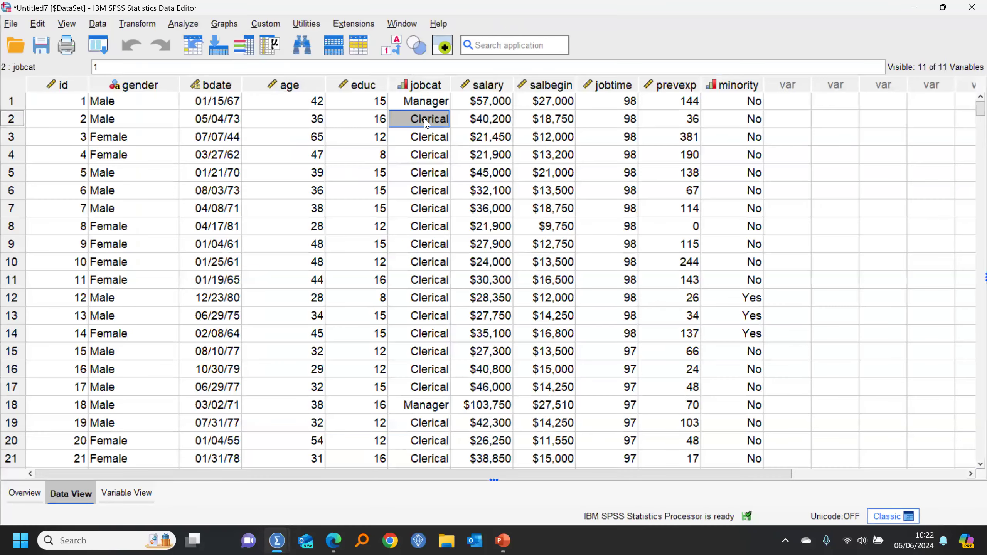
Set the measurement level of the salary variable to Nominal in the variable definitions
double_click(417, 85)
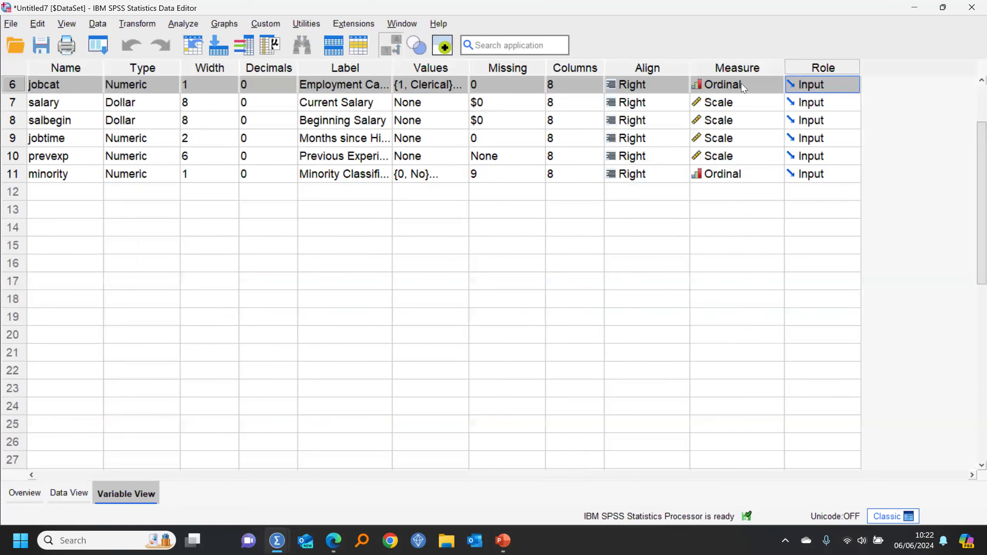
left_click(736, 103)
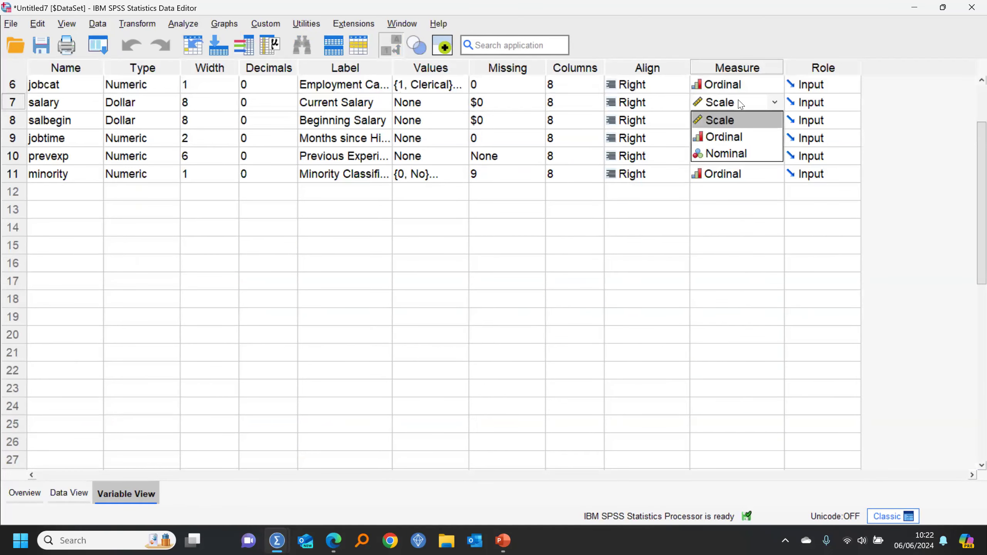
left_click(721, 154)
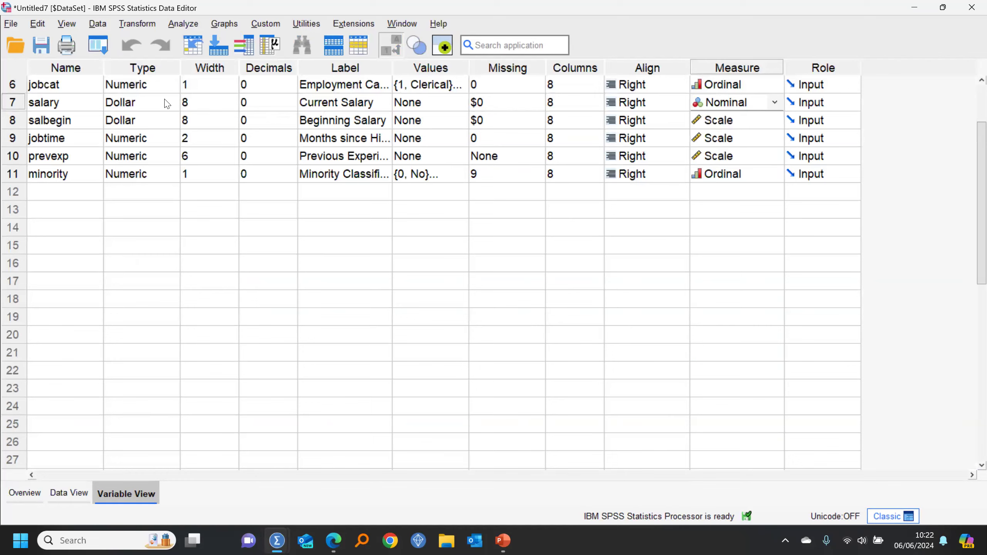
Run descriptive statistics on salary from the variable definitions, look through the frequency table and delete that Frequencies output
right_click(69, 104)
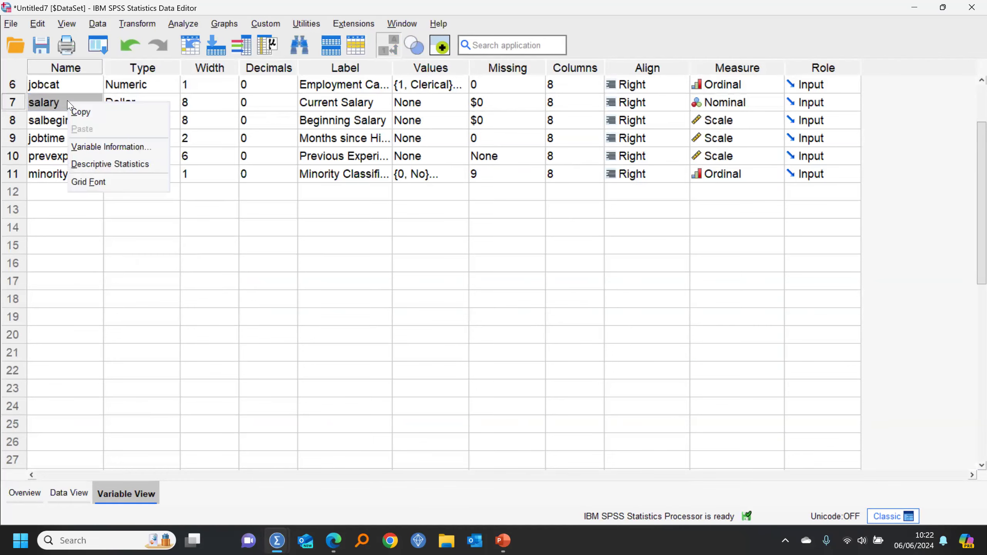
left_click(109, 165)
scroll(645, 278, "down", 20)
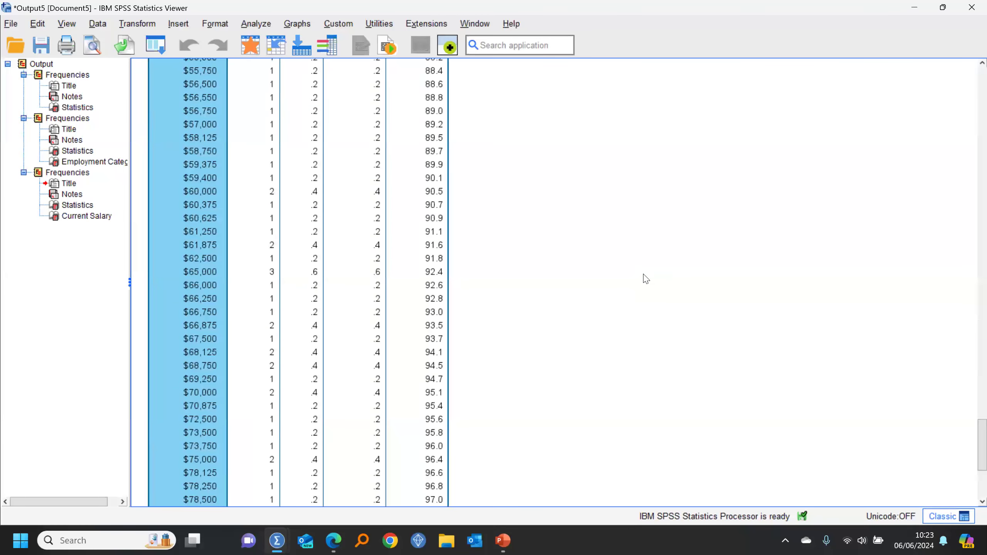
scroll(645, 278, "down", 5)
left_click(41, 178)
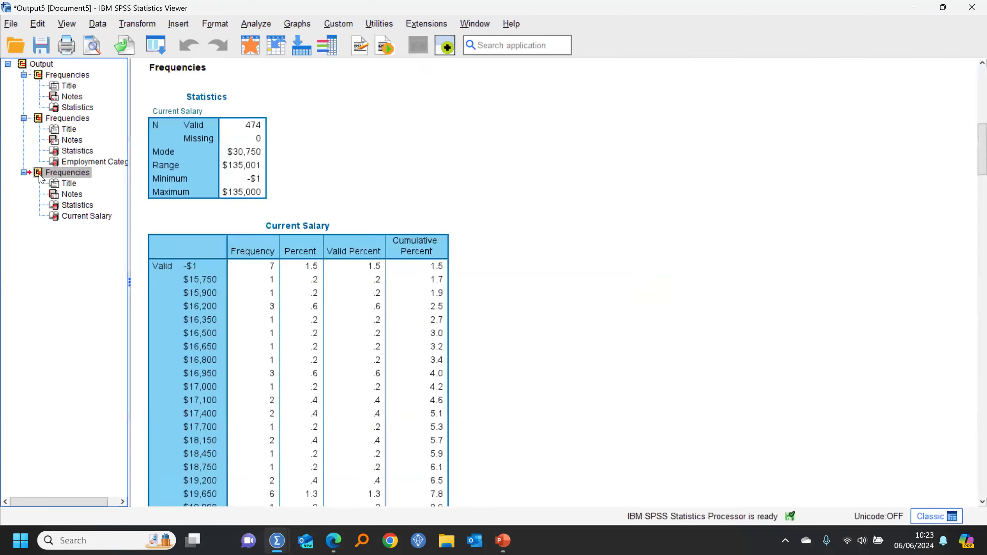
key("Delete")
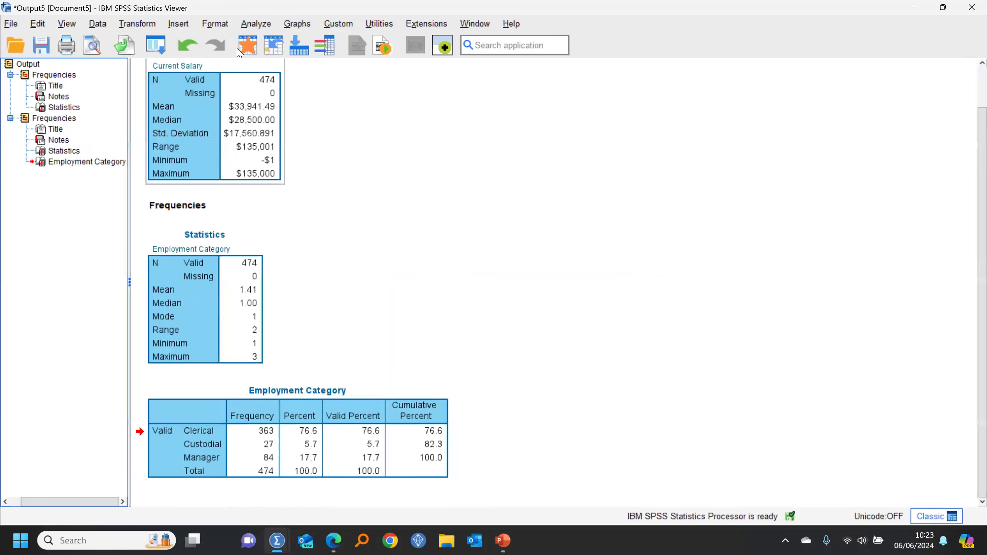
Return to the variable definitions and set the measurement level of salary to Scale
left_click(250, 45)
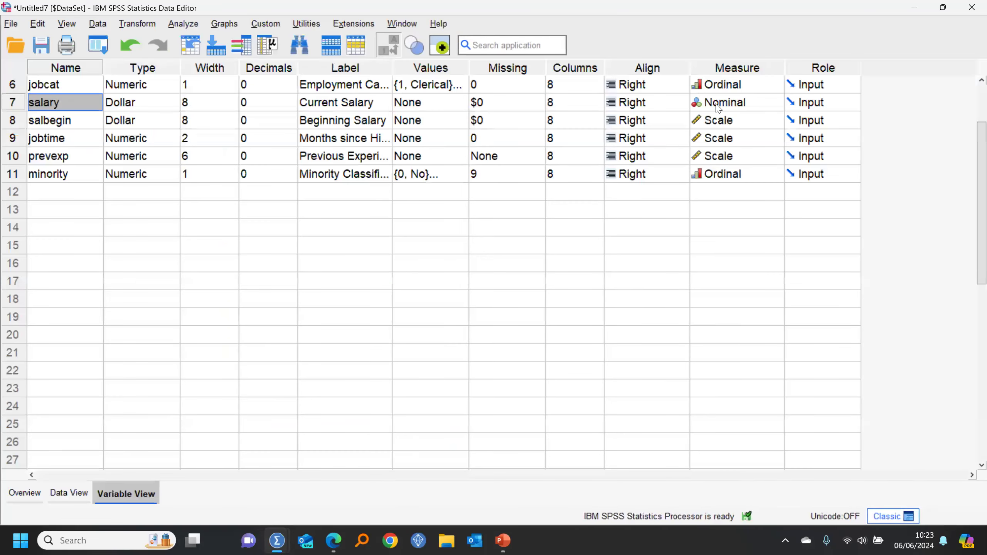
left_click(760, 102)
left_click(743, 121)
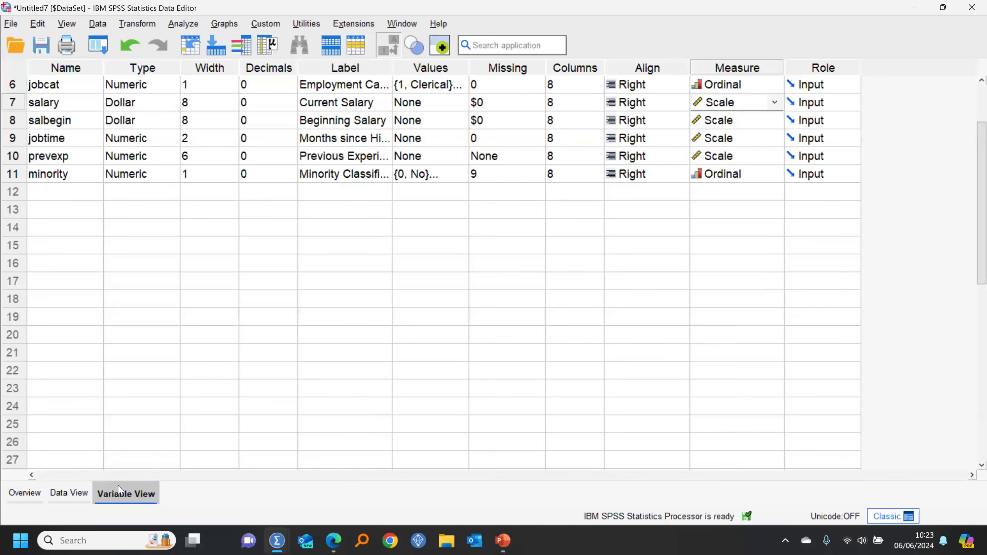
From the data grid, start a Frequencies analysis with Minority Classification, Gender of Employee and Employment Category as variables
left_click(76, 498)
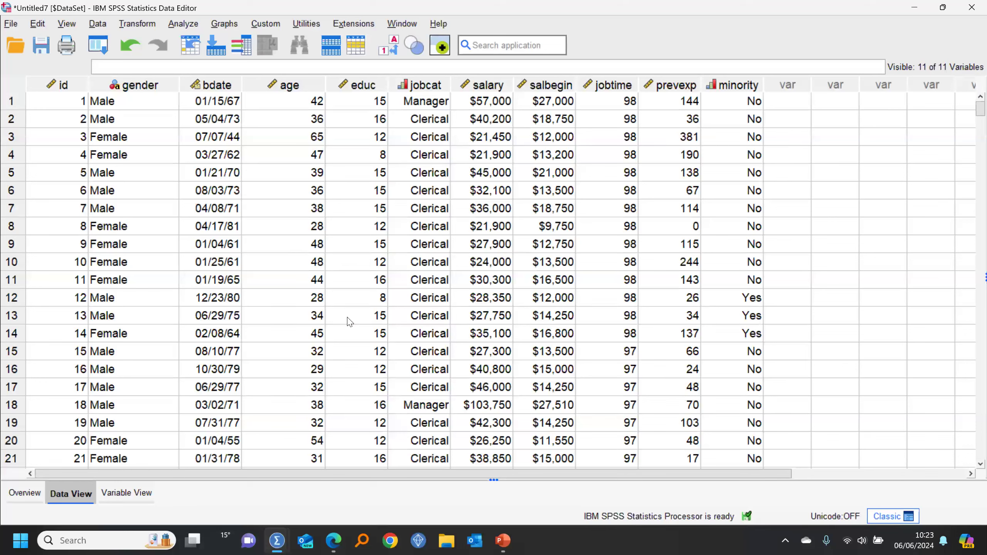
left_click(183, 25)
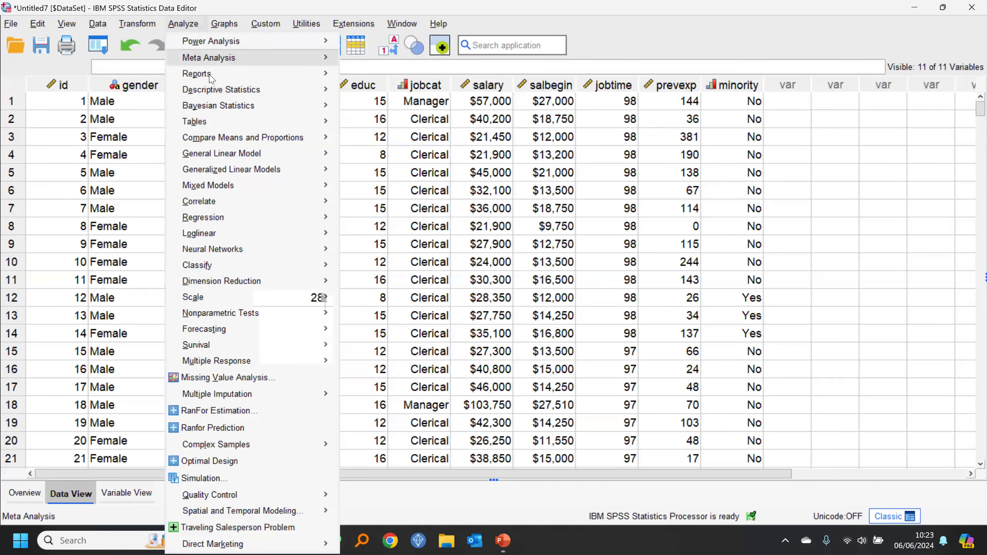
mouse_move(219, 95)
left_click(409, 94)
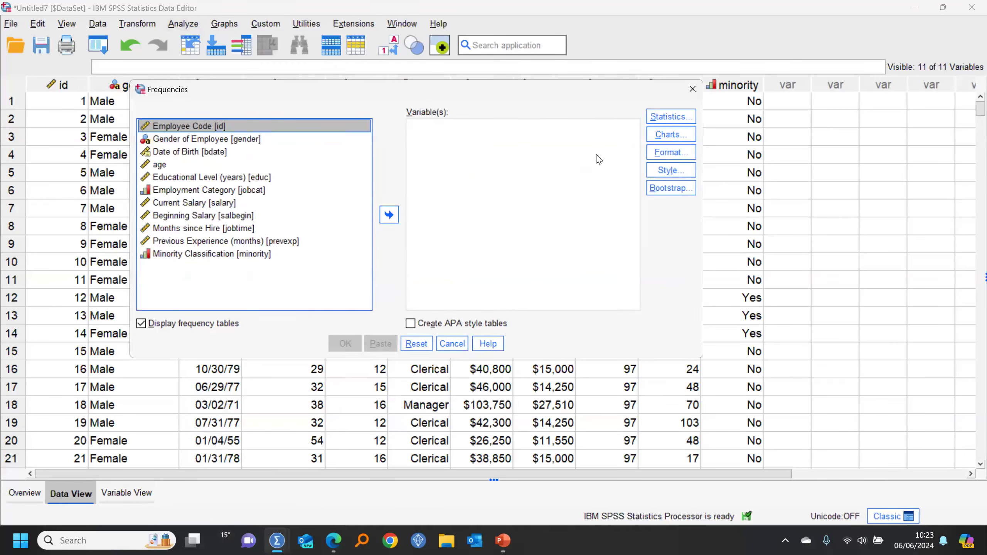
left_click(224, 254)
left_click(388, 215)
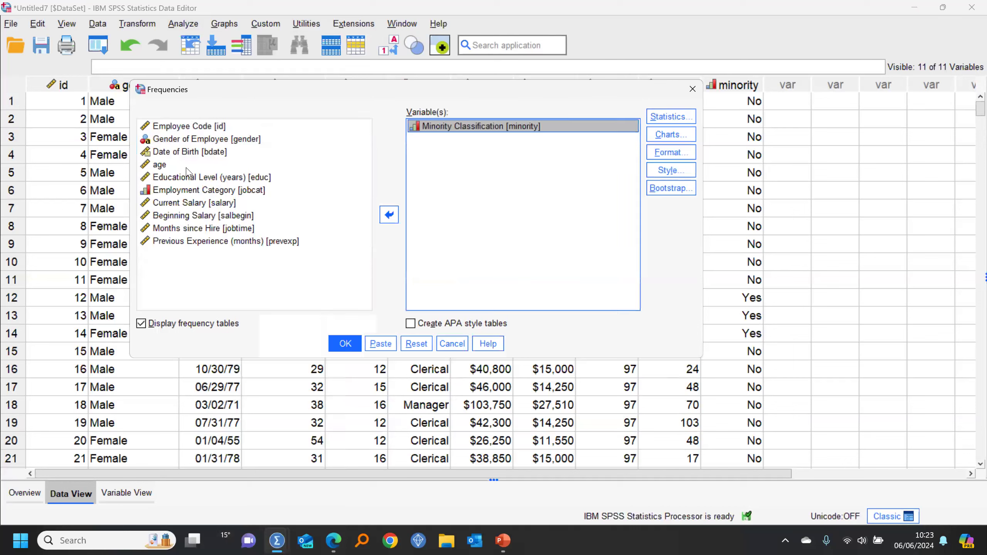
left_click(175, 139)
left_click(389, 215)
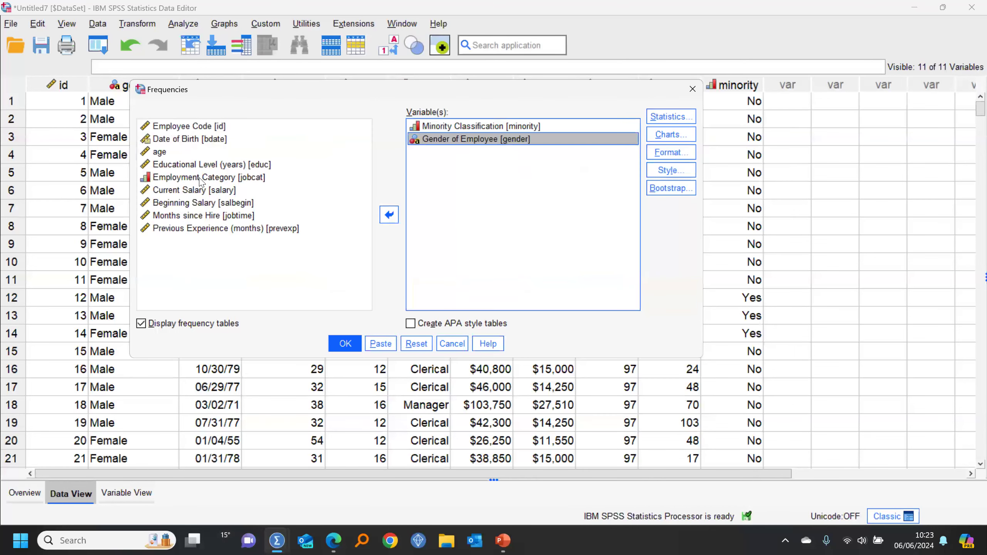
left_click(200, 179)
left_click(388, 214)
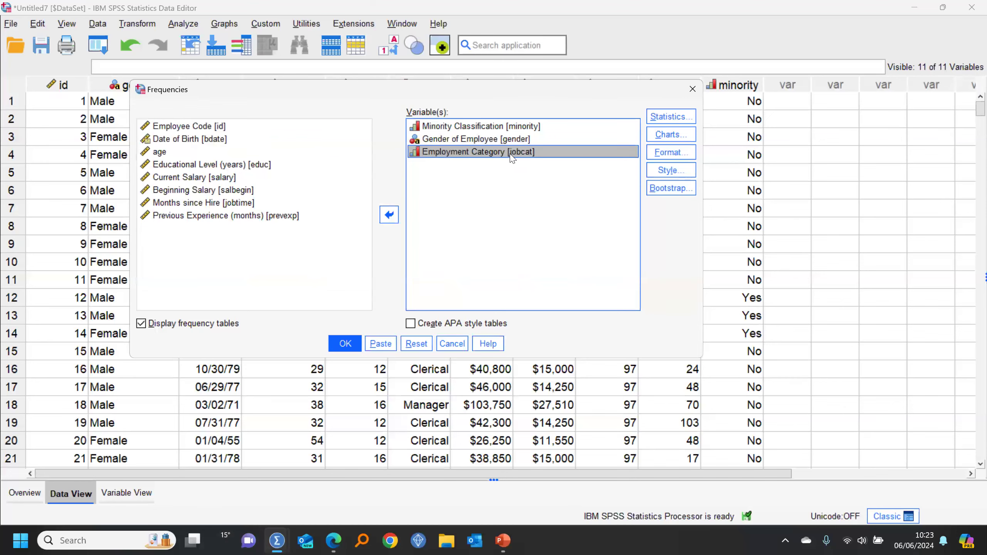
Add bar charts to the Frequencies analysis, run it and review the resulting tables
left_click(671, 135)
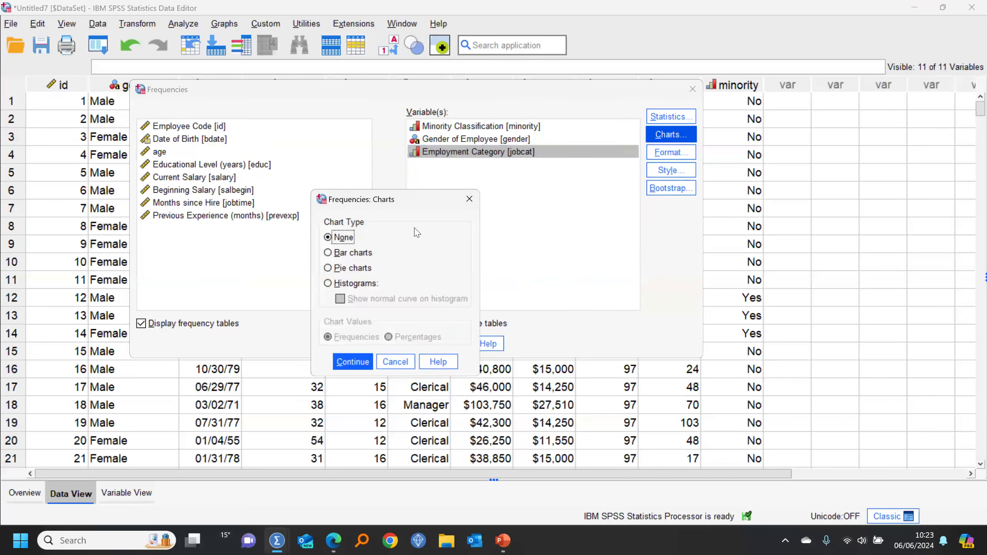
left_click(348, 253)
left_click(363, 363)
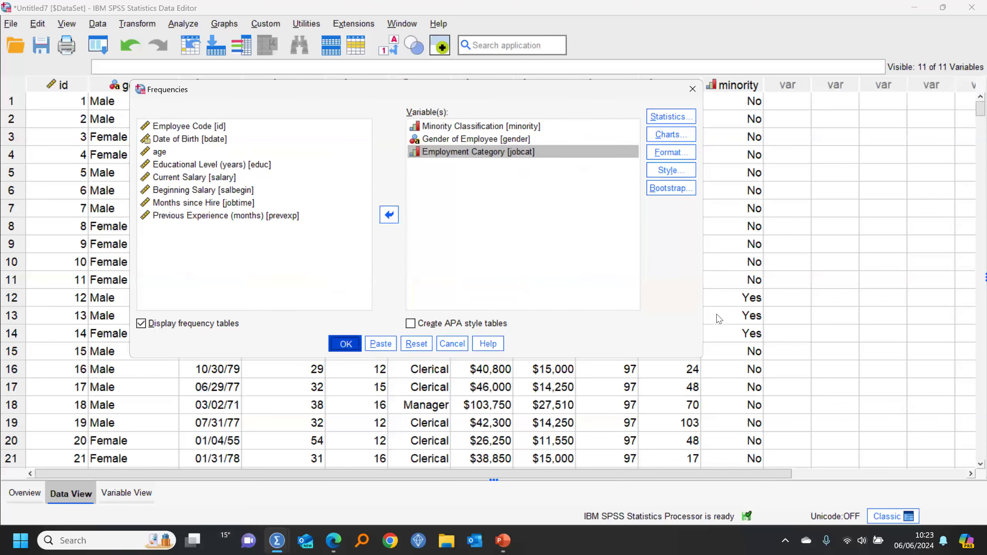
key("Return")
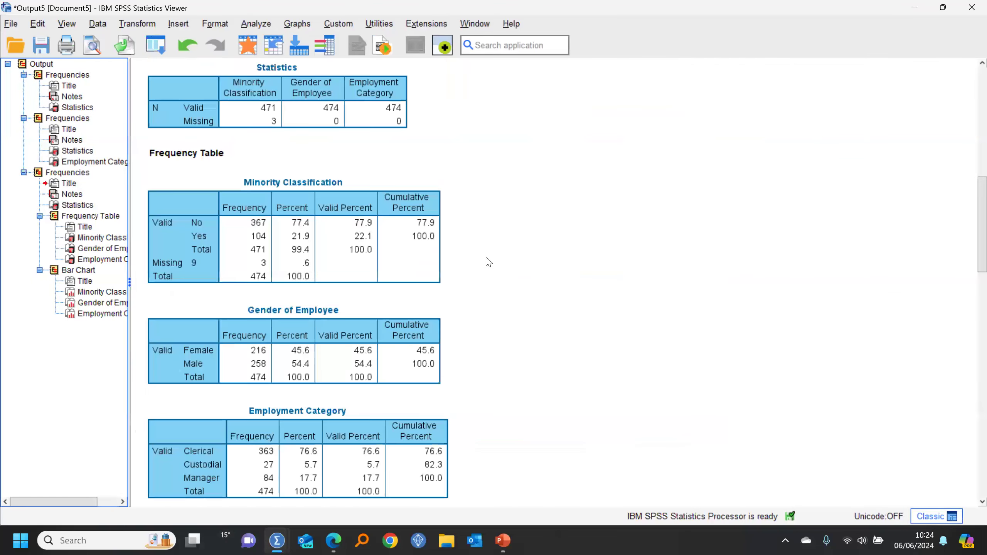
scroll(489, 263, "down", 3)
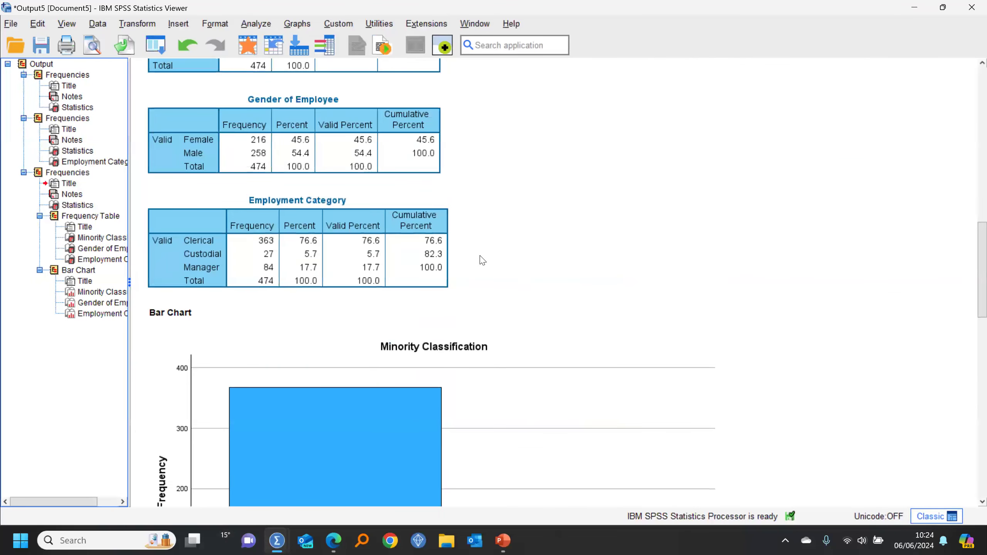
Return to the data and recall the Frequencies analysis, replacing its three categorical variables with Current Salary
left_click(247, 47)
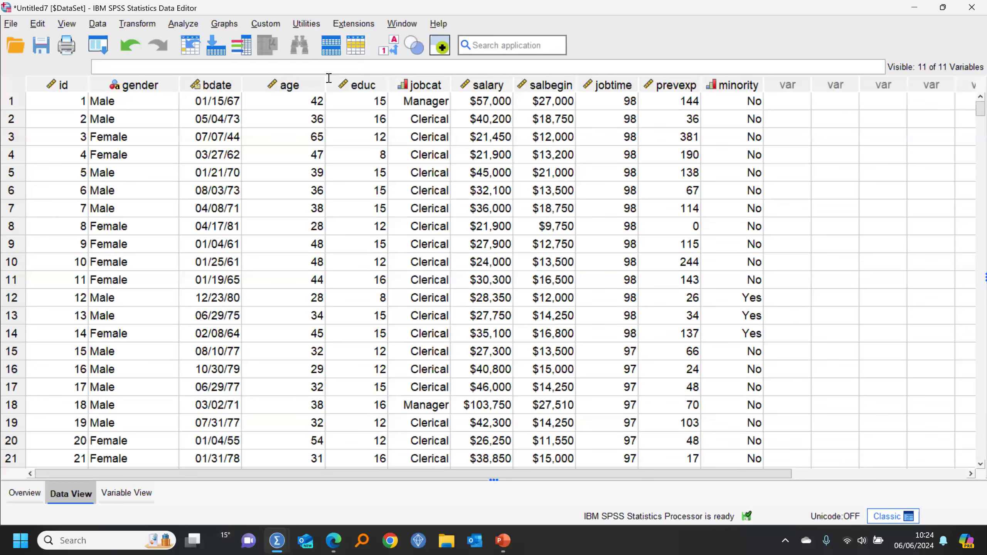
left_click(98, 45)
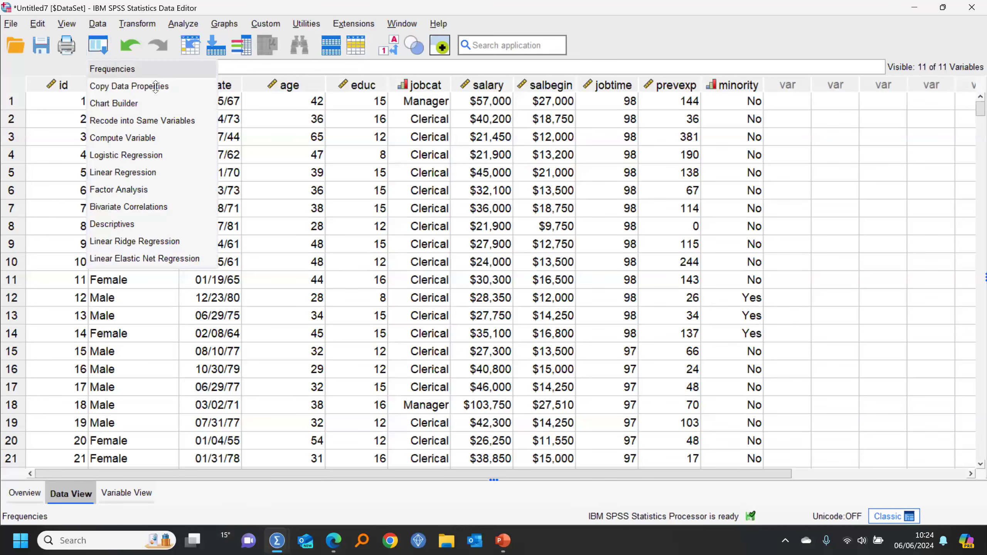
left_click(152, 69)
left_click(457, 153)
left_click(451, 139, "ctrl")
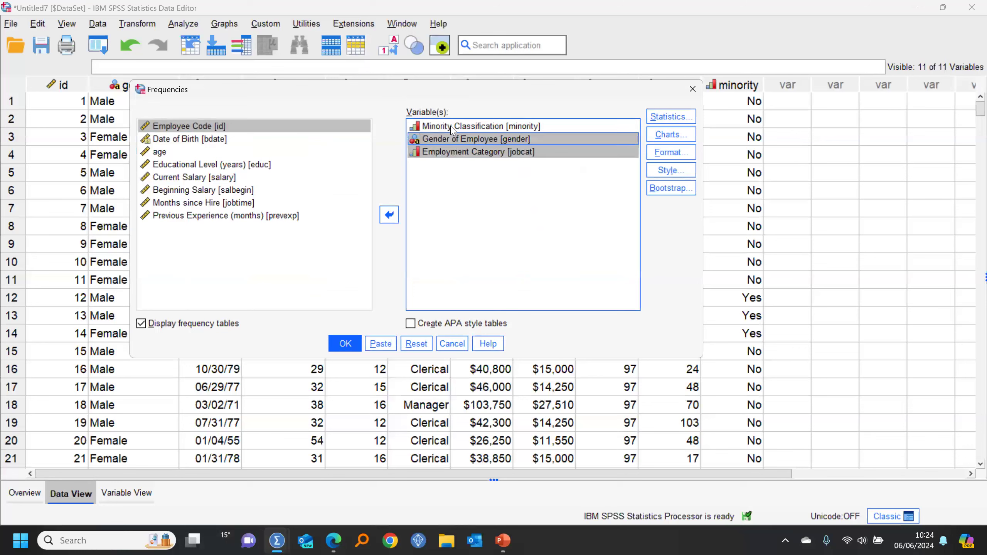
left_click(447, 128, "ctrl")
left_click(386, 214)
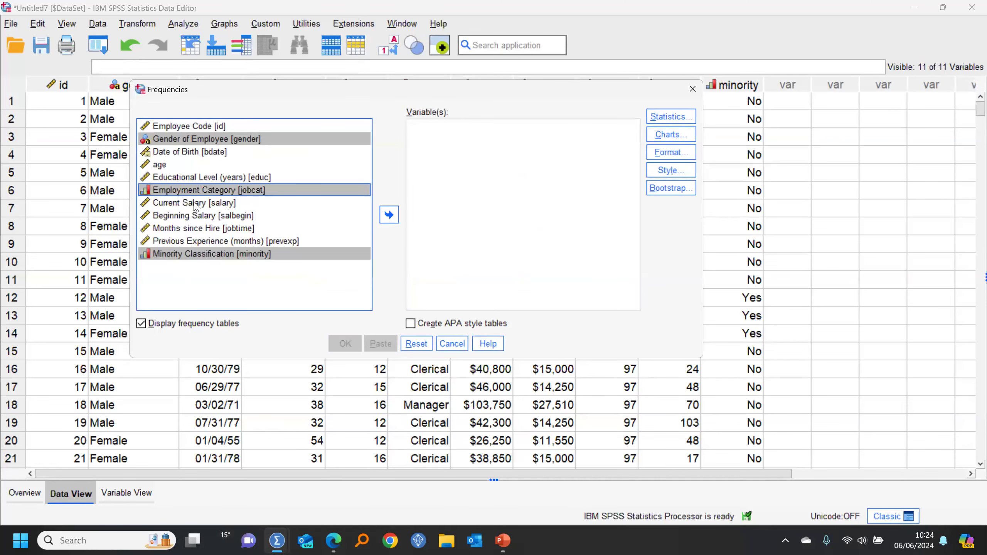
left_click(194, 202)
left_click(389, 215)
Run Frequencies on Current Salary, look through the long frequency table and delete that Frequencies output
left_click(349, 344)
scroll(780, 279, "down", 20)
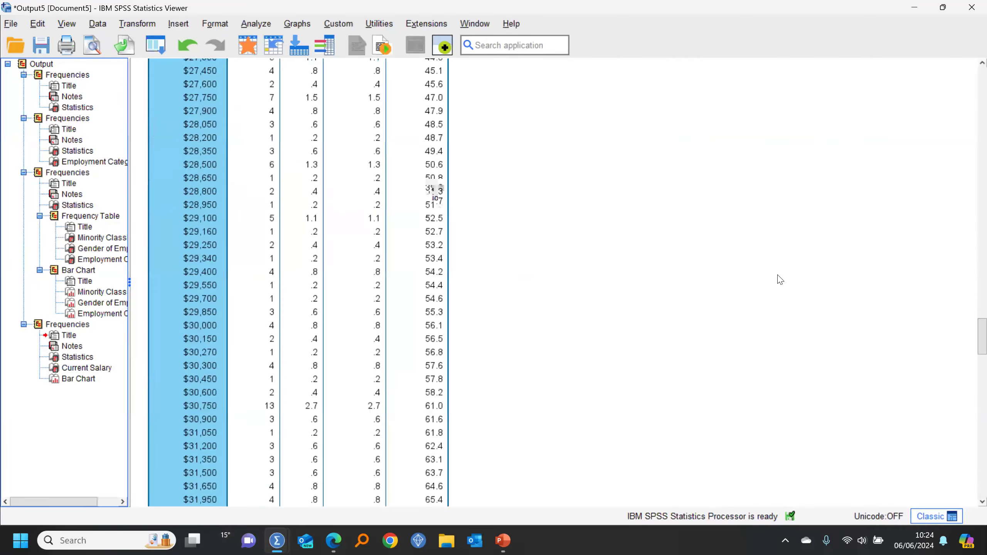
scroll(778, 280, "up", 10)
scroll(778, 279, "up", 5)
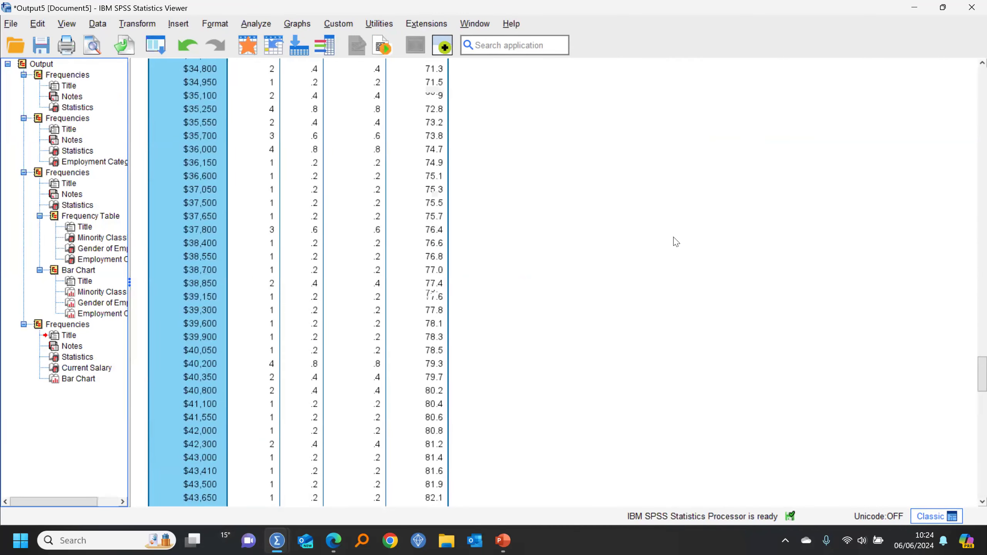
left_click(40, 326)
key("Delete")
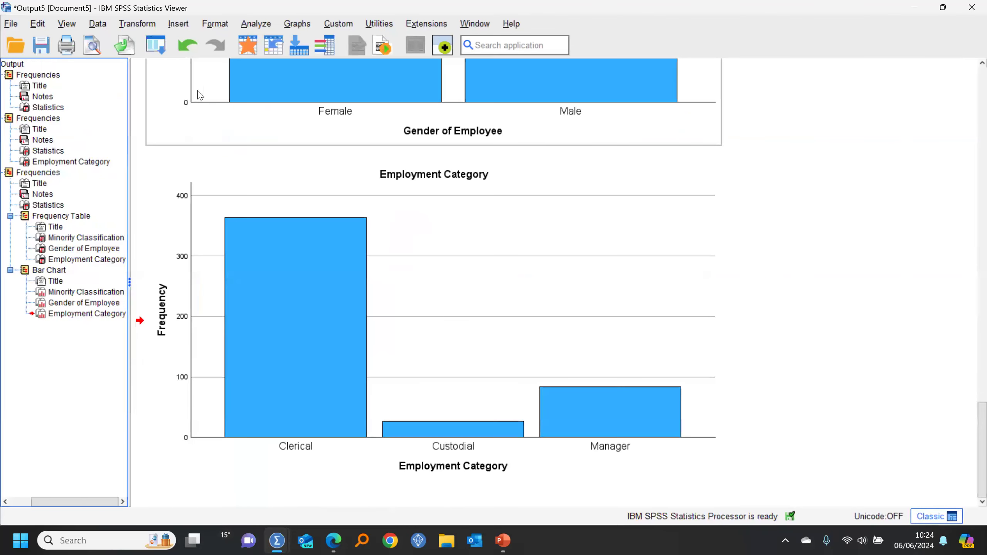
Recall the Frequencies analysis for Current Salary and turn off the display of frequency tables
left_click(167, 50)
left_click(177, 67)
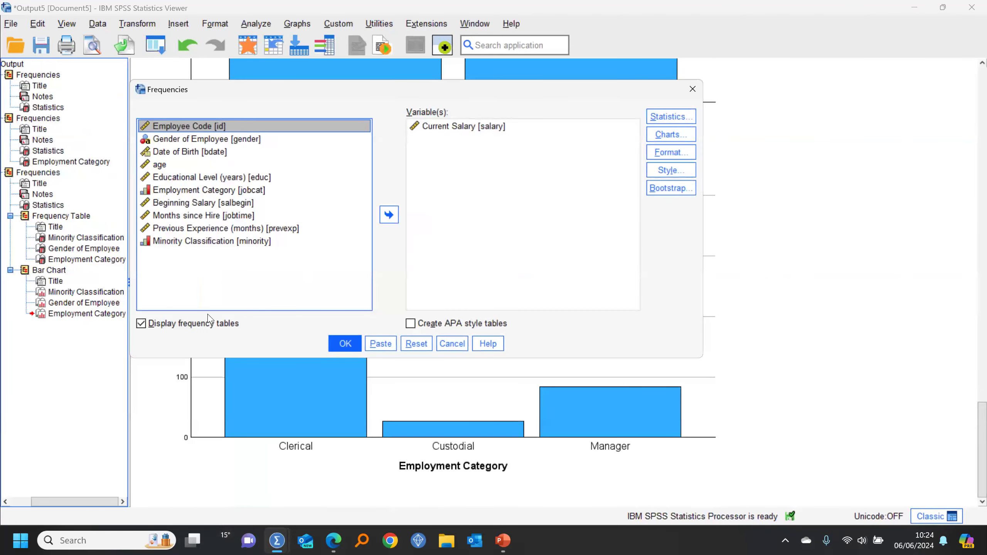
left_click(165, 326)
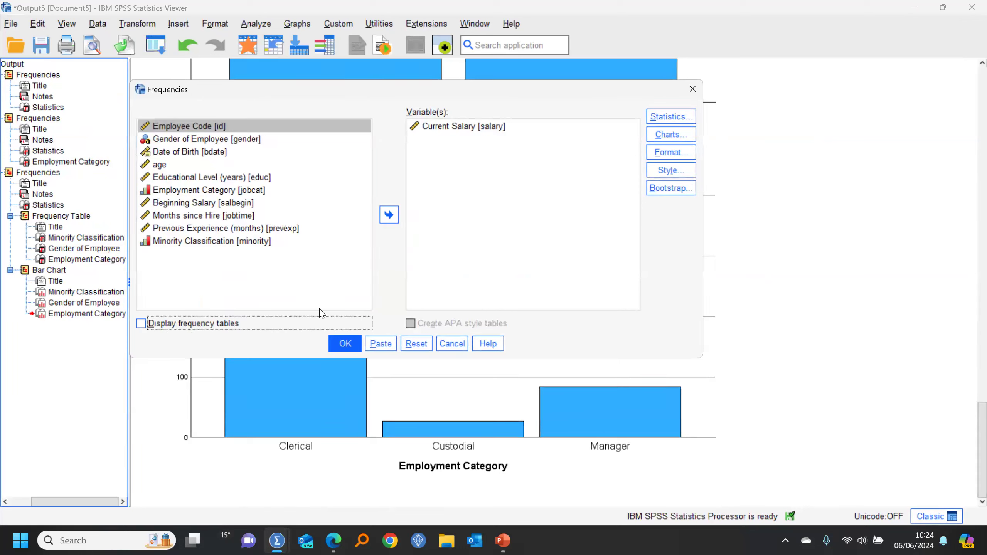
Request the mean, median, standard deviation, minimum and maximum as statistics for the Frequencies analysis
left_click(677, 117)
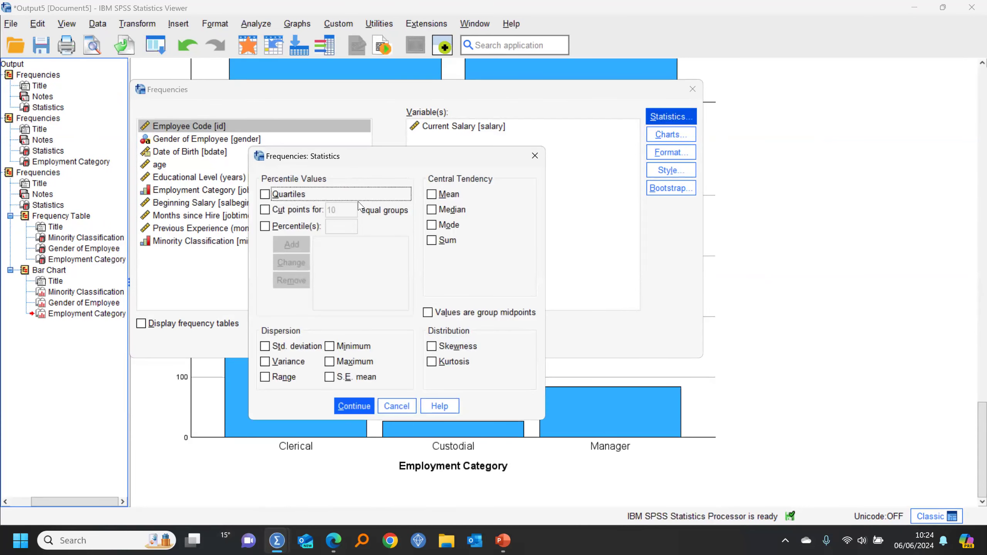
left_click(432, 194)
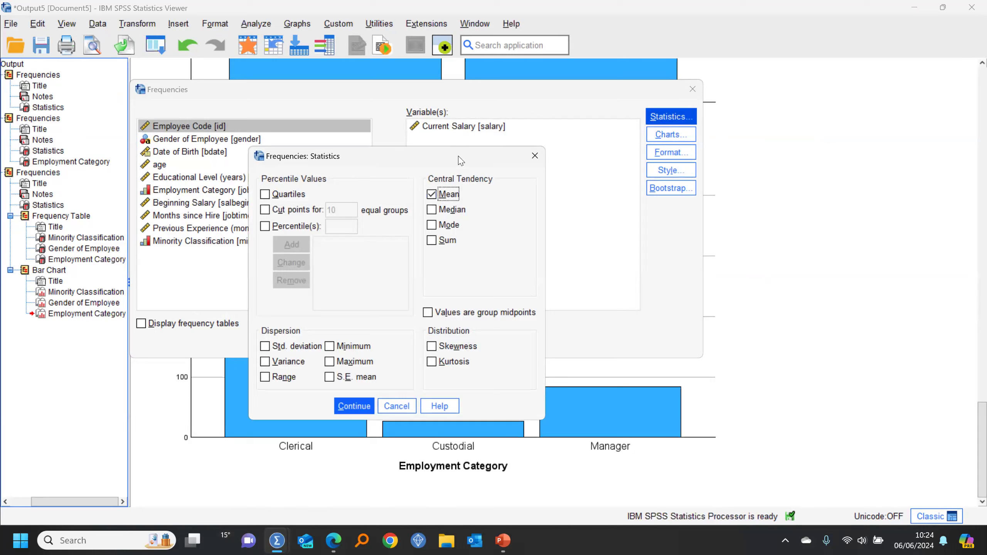
left_click(447, 211)
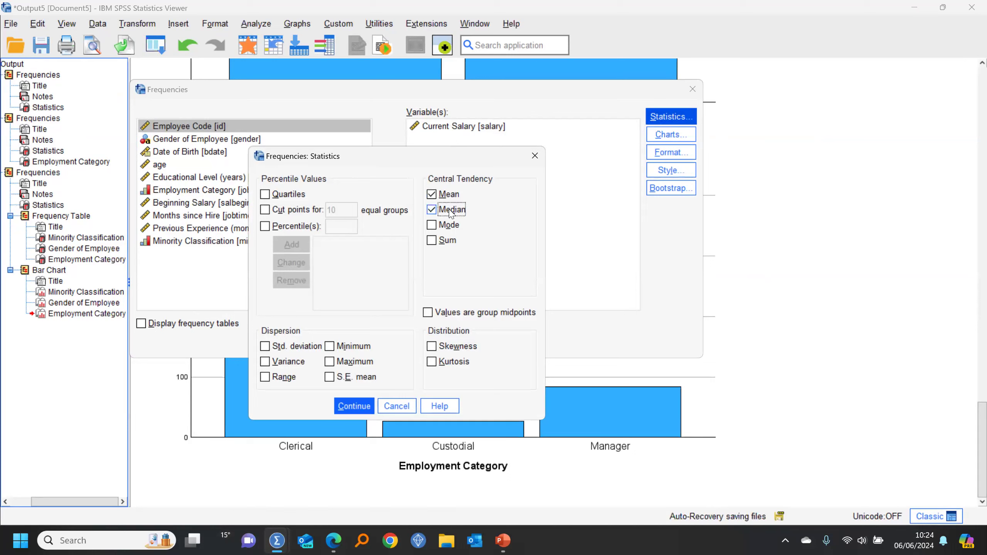
left_click(352, 347)
left_click(353, 364)
left_click(288, 350)
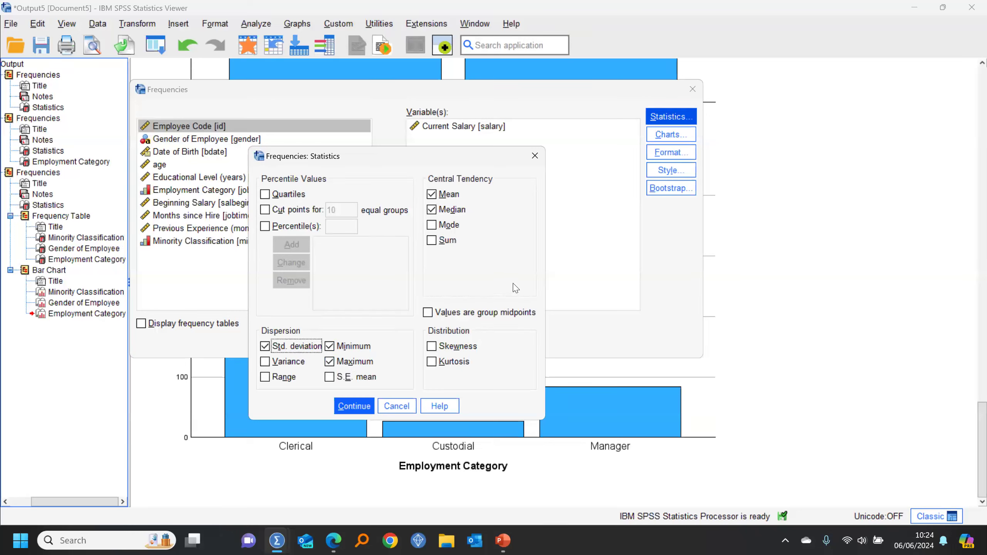
left_click(357, 407)
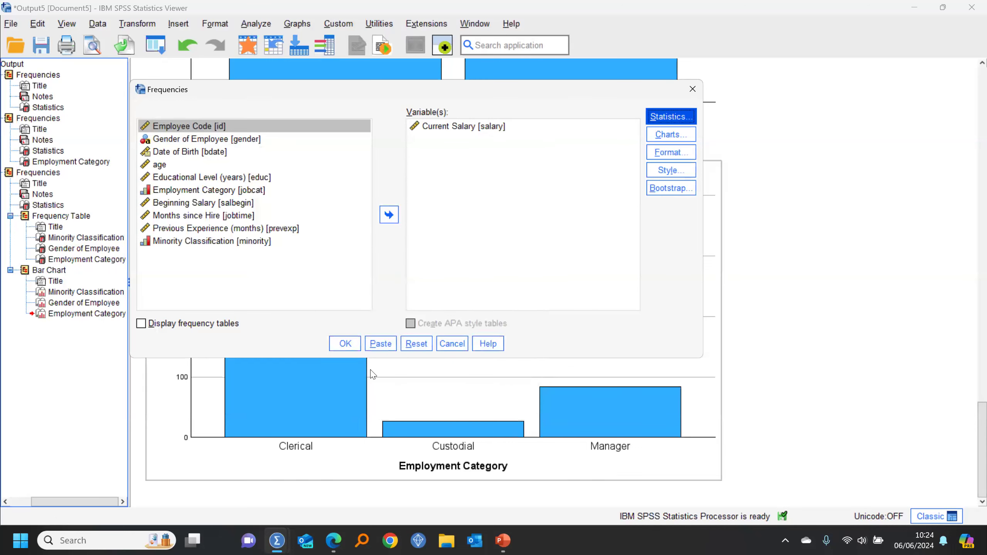
Add Beginning Salary alongside Current Salary and run the Frequencies analysis
left_click(186, 202)
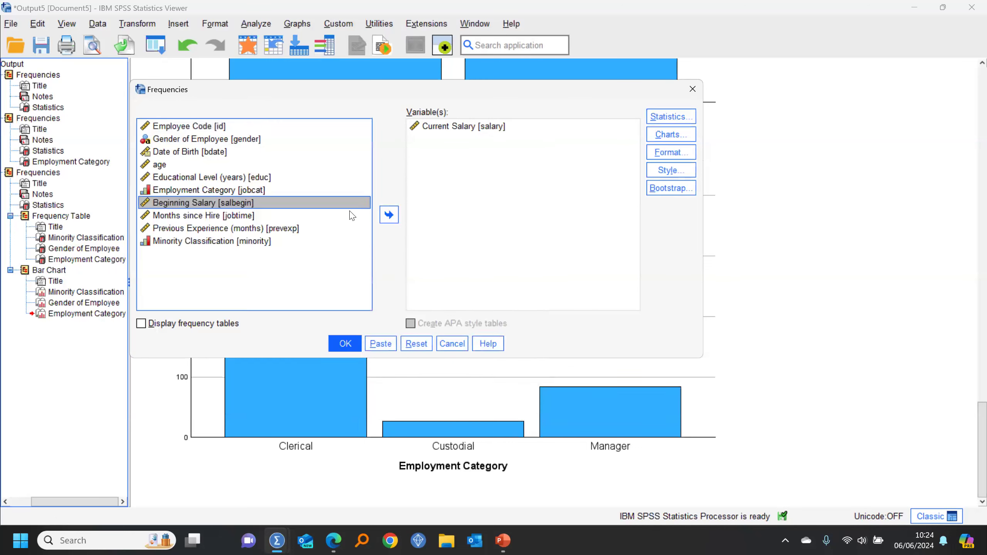
left_click(389, 215)
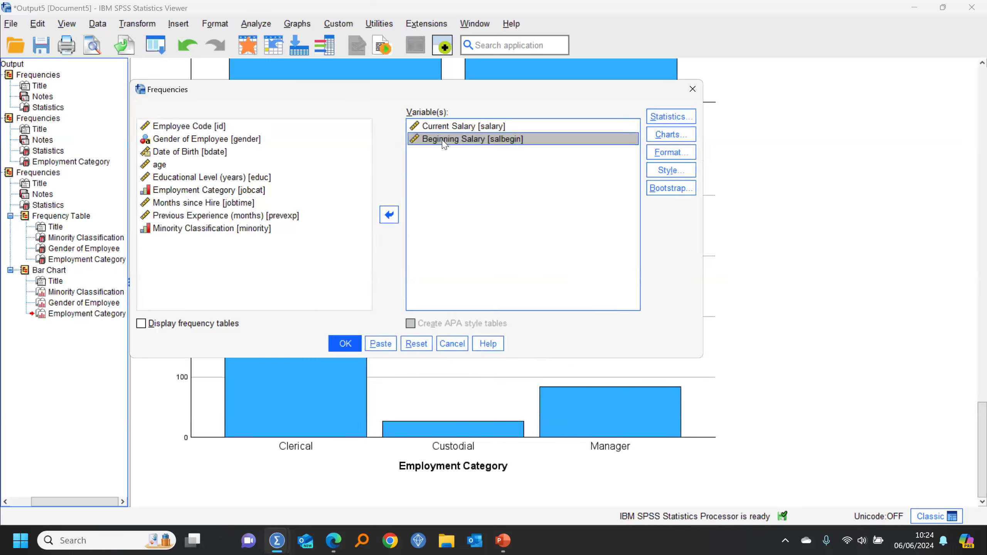
left_click(345, 343)
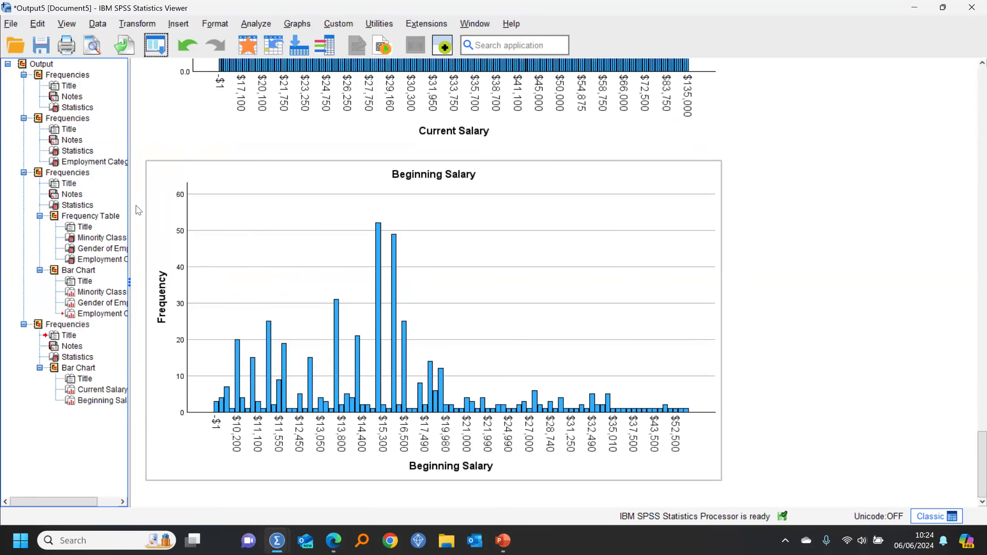
Recall the Frequencies analysis for both salary variables, change the chart type to histograms and run it
left_click(156, 45)
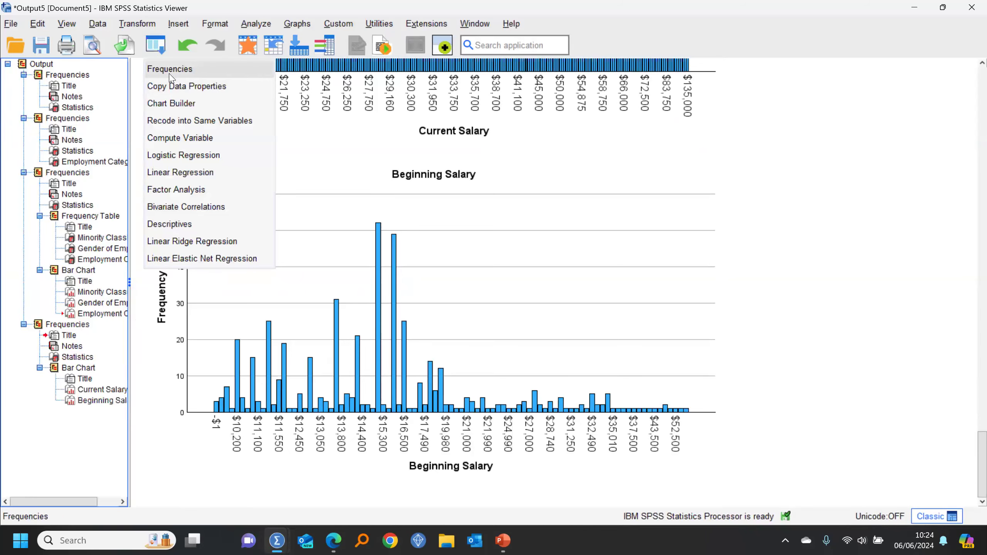
left_click(170, 68)
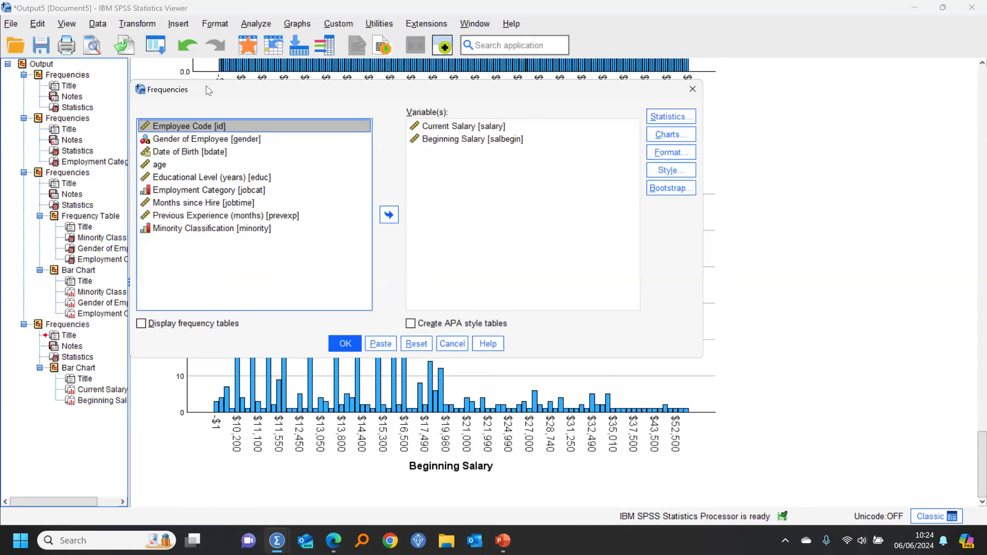
left_click(670, 134)
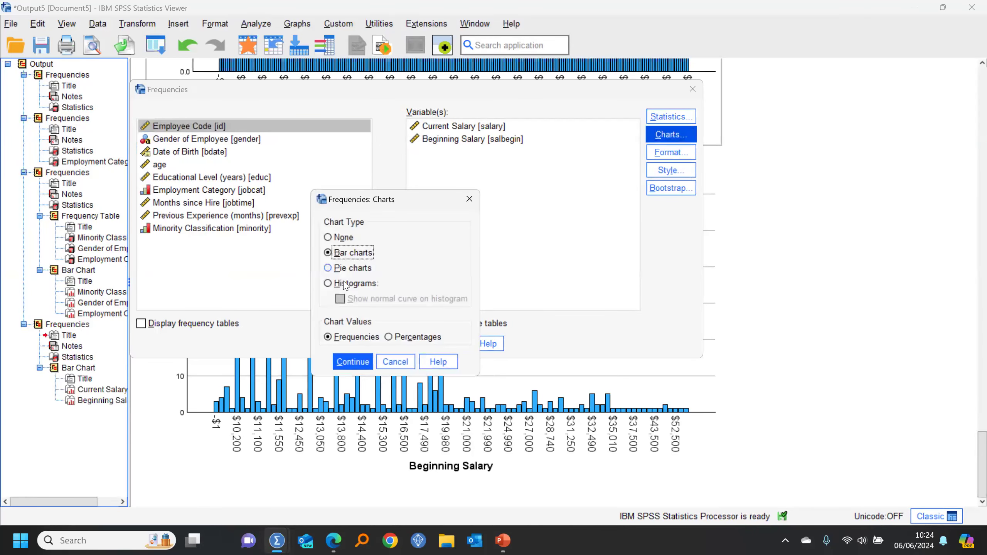
left_click(344, 285)
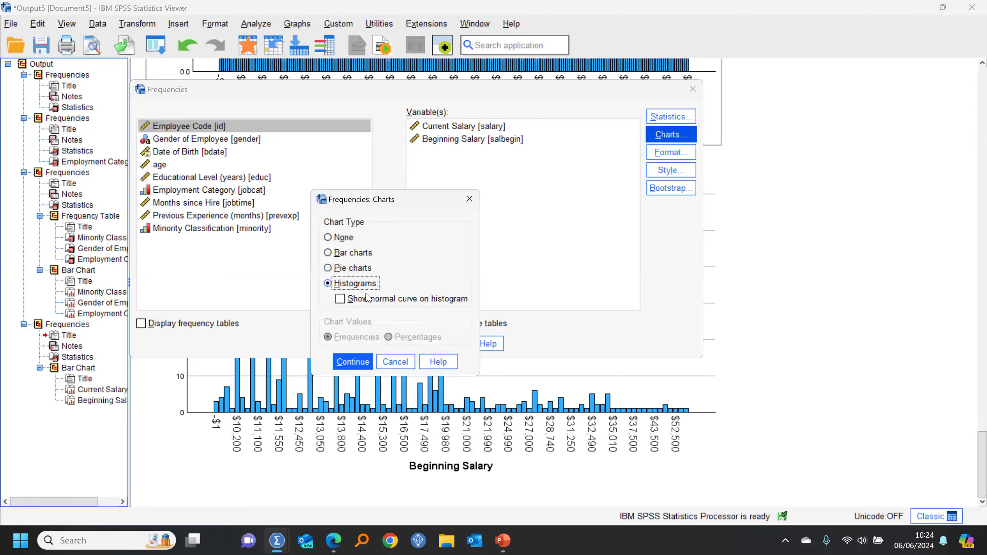
left_click(346, 365)
left_click(348, 346)
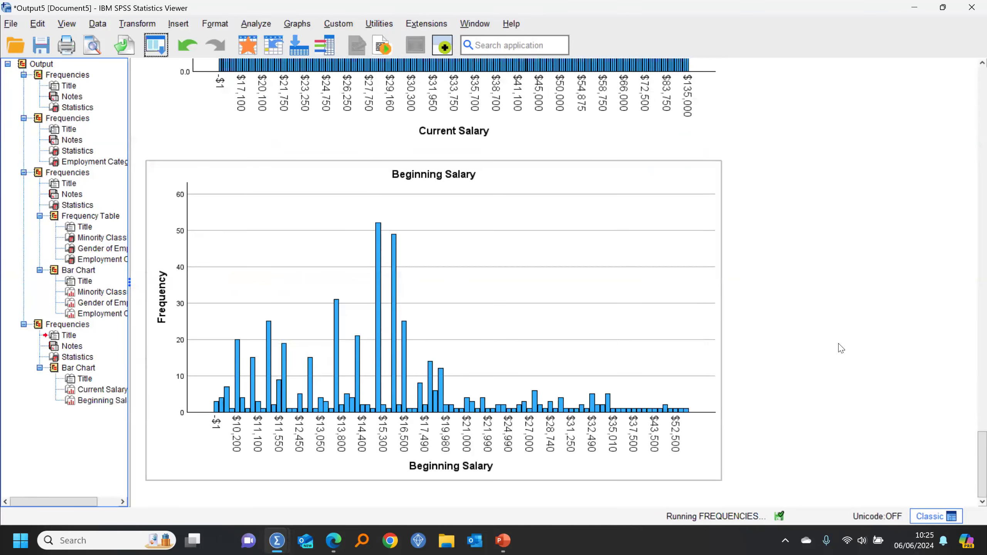
Delete the Frequencies output holding the salary bar charts and look through the remaining salary statistics and histograms
scroll(902, 341, "down", 10)
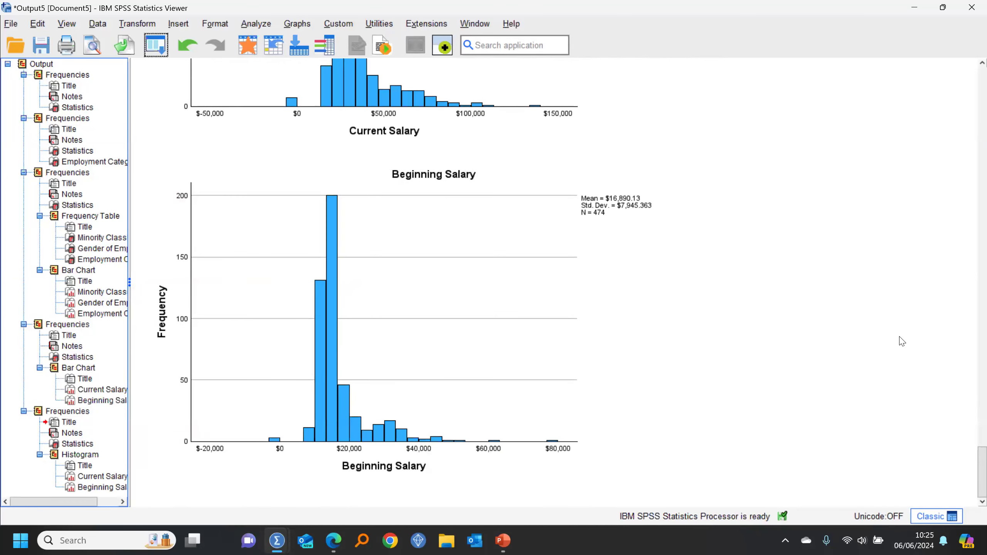
scroll(901, 340, "up", 4)
scroll(812, 319, "up", 8)
left_click(213, 395)
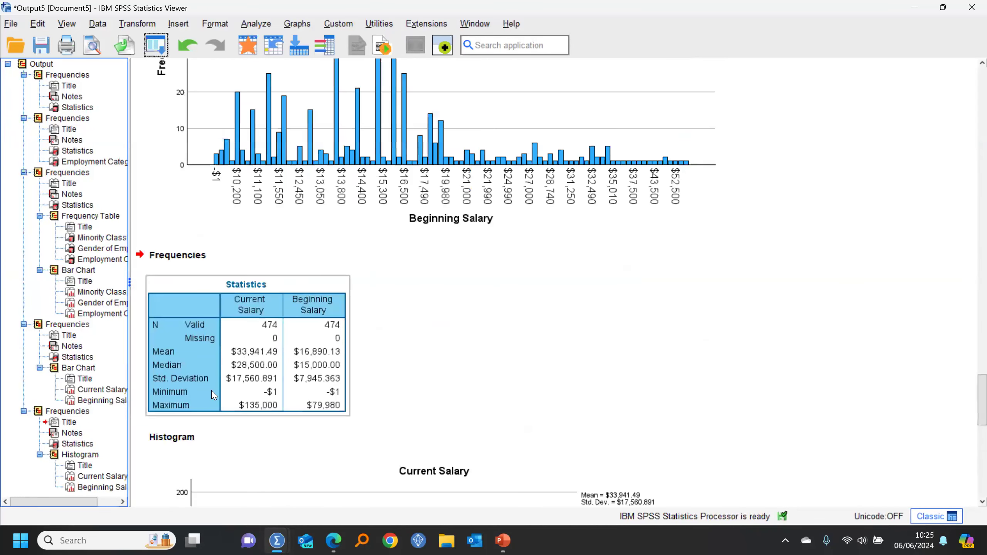
left_click(39, 326)
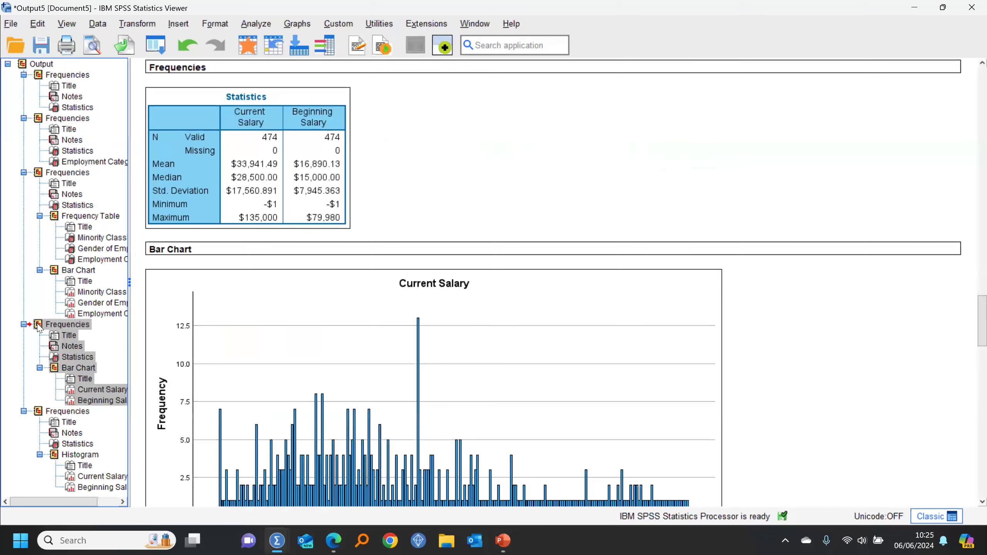
key("Delete")
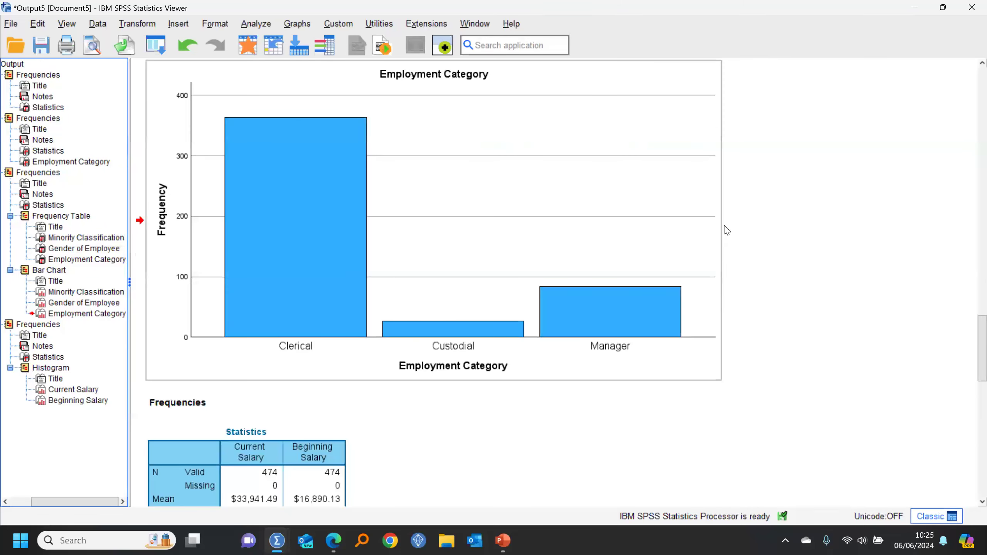
scroll(730, 248, "down", 8)
scroll(743, 270, "down", 7)
left_click(440, 299)
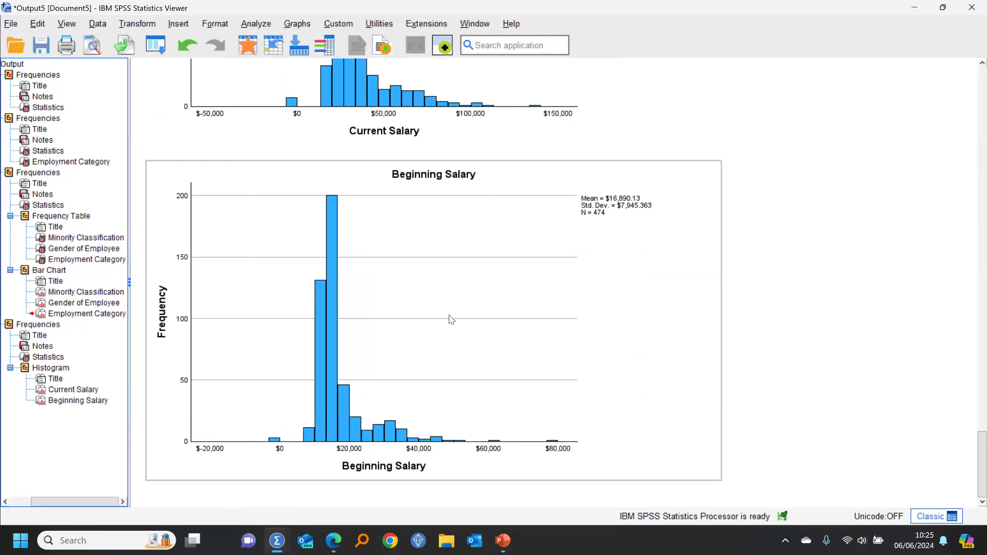
scroll(452, 320, "up", 20)
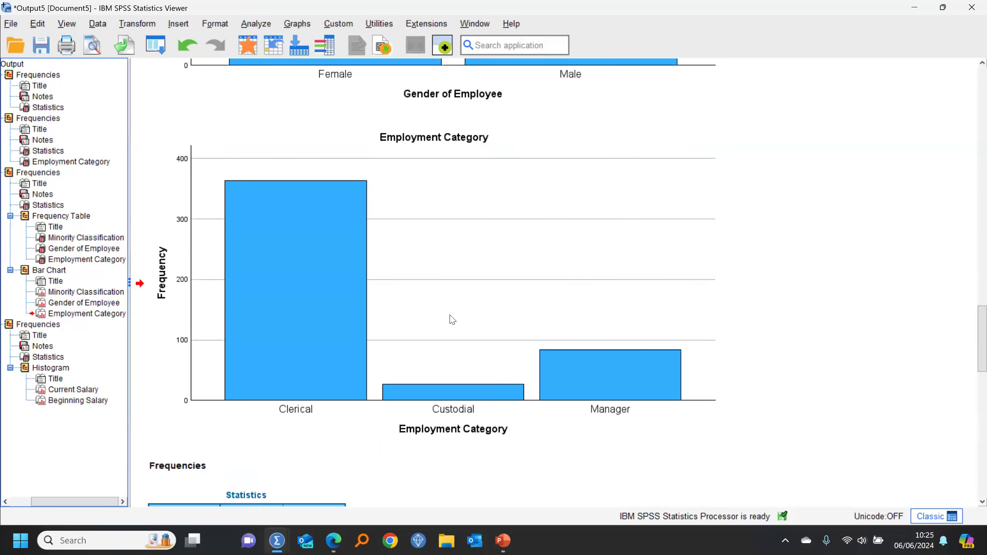
Return to the data and start a Crosstabs analysis with Gender of Employee as the row variable
left_click(248, 45)
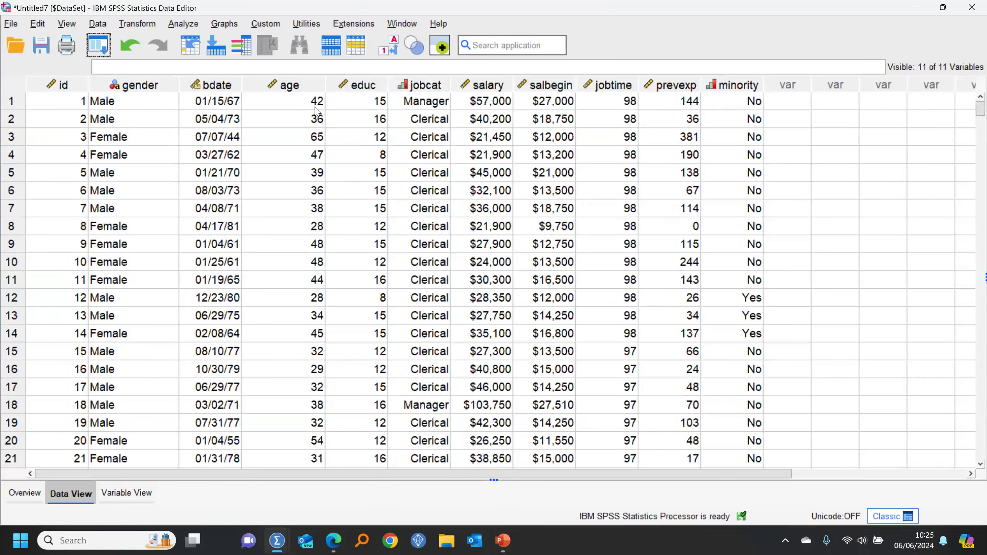
left_click(180, 24)
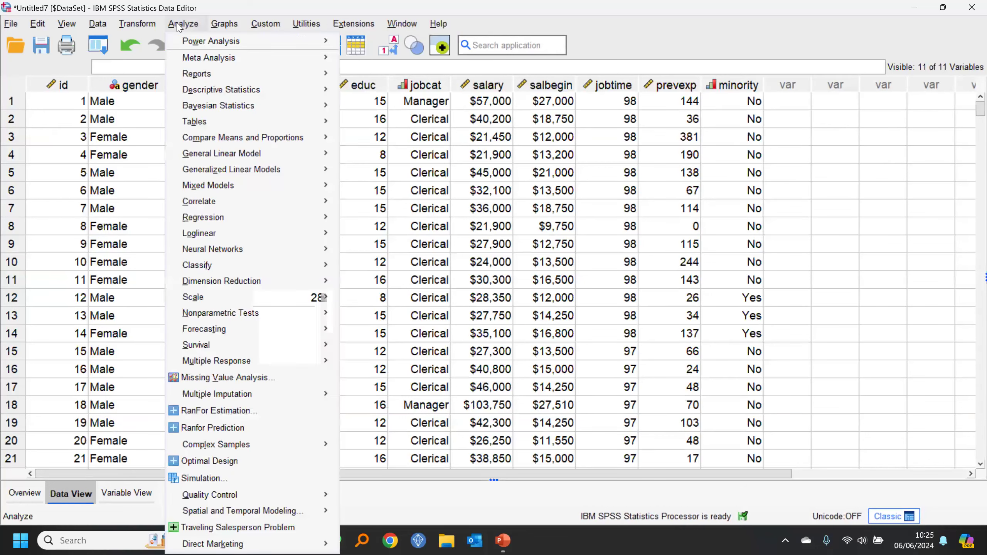
mouse_move(210, 92)
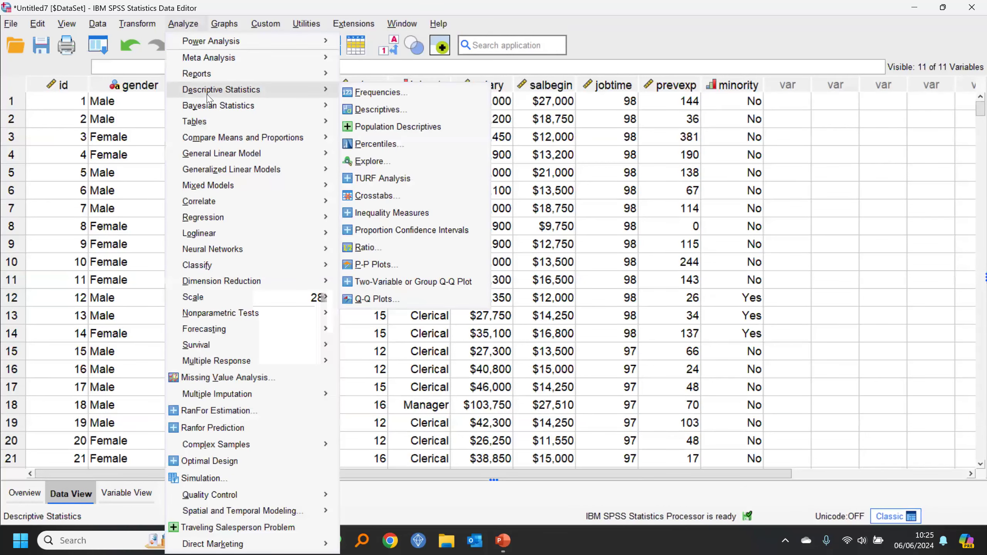
left_click(378, 196)
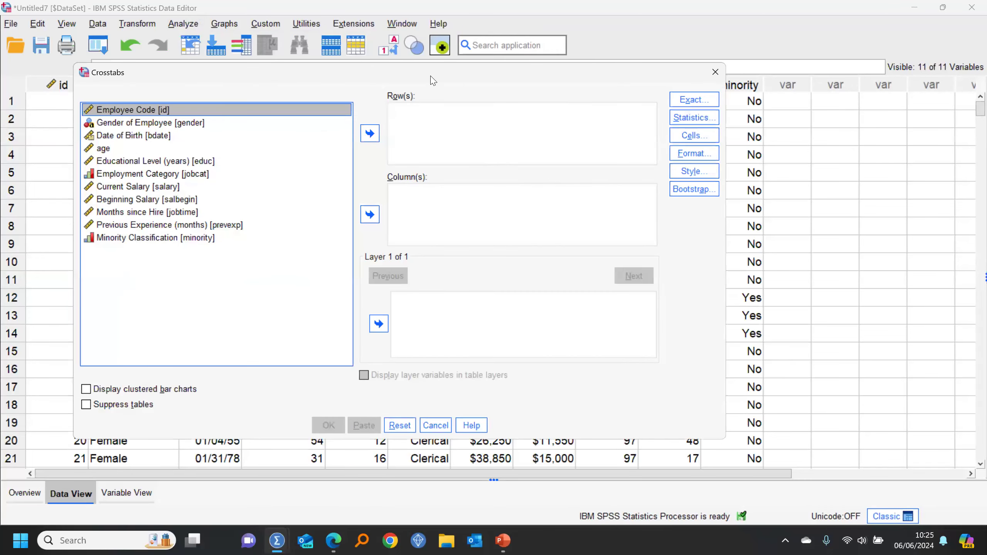
left_click_drag(431, 76, 513, 79)
left_click(209, 178)
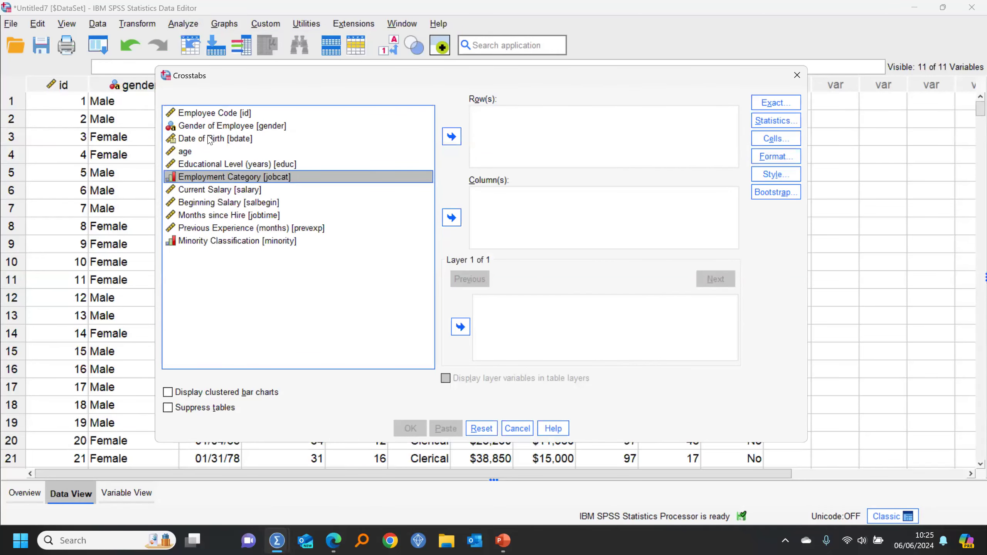
left_click(207, 126)
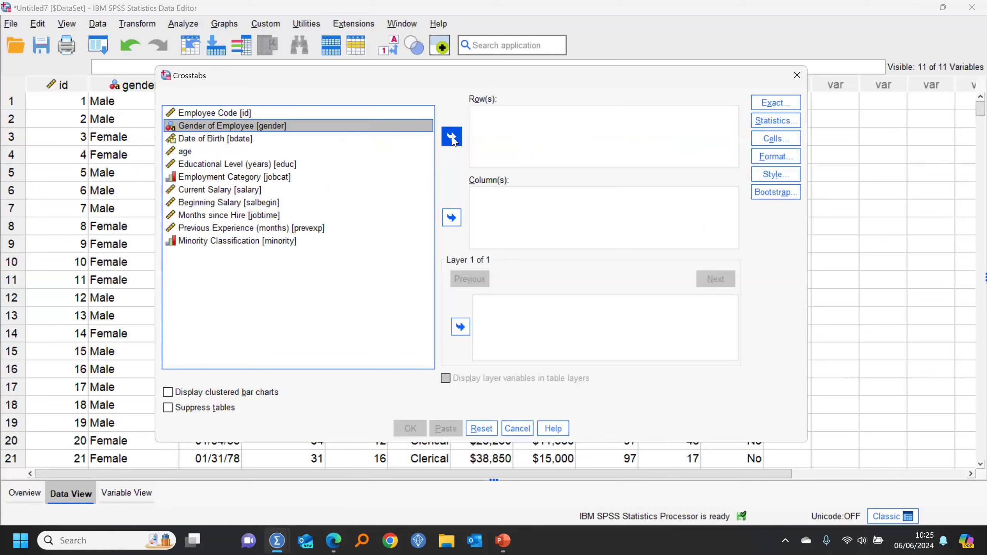
left_click(452, 137)
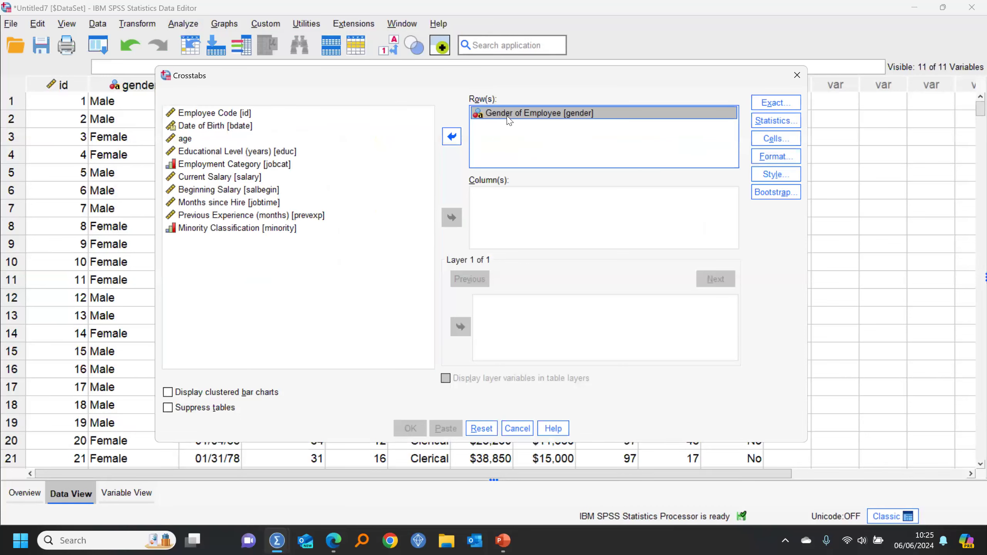
Set Employment Category as the column variable and run the Crosstabs analysis
left_click(210, 164)
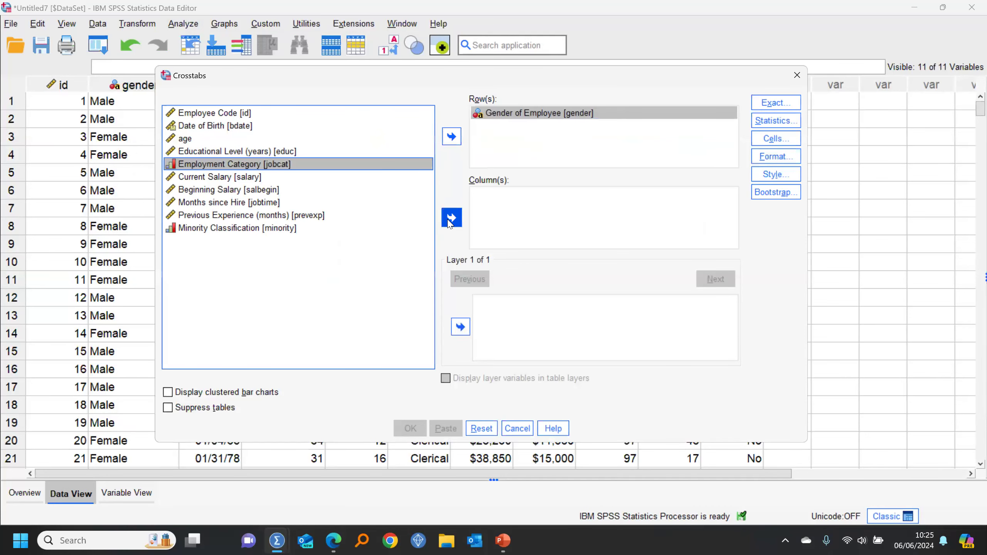
left_click(452, 218)
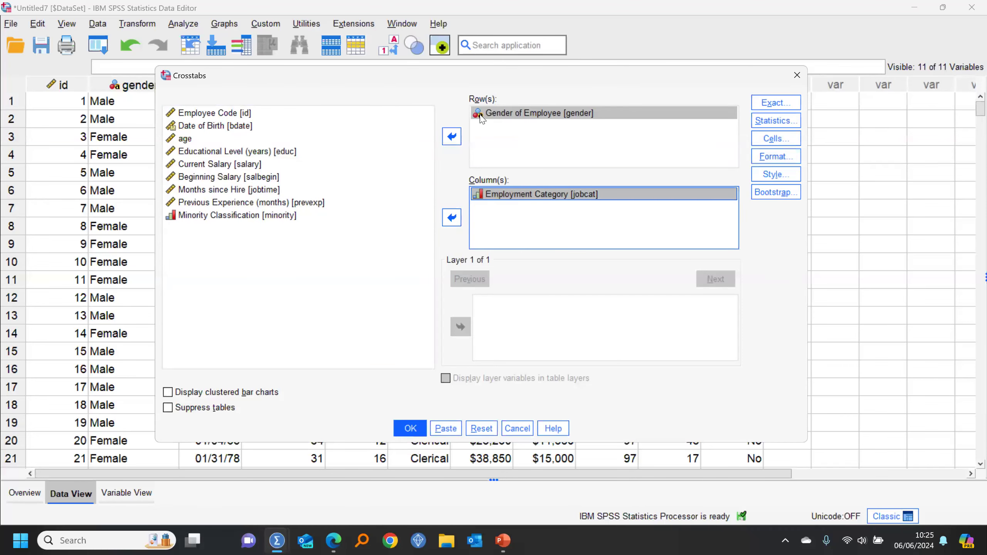
left_click(417, 429)
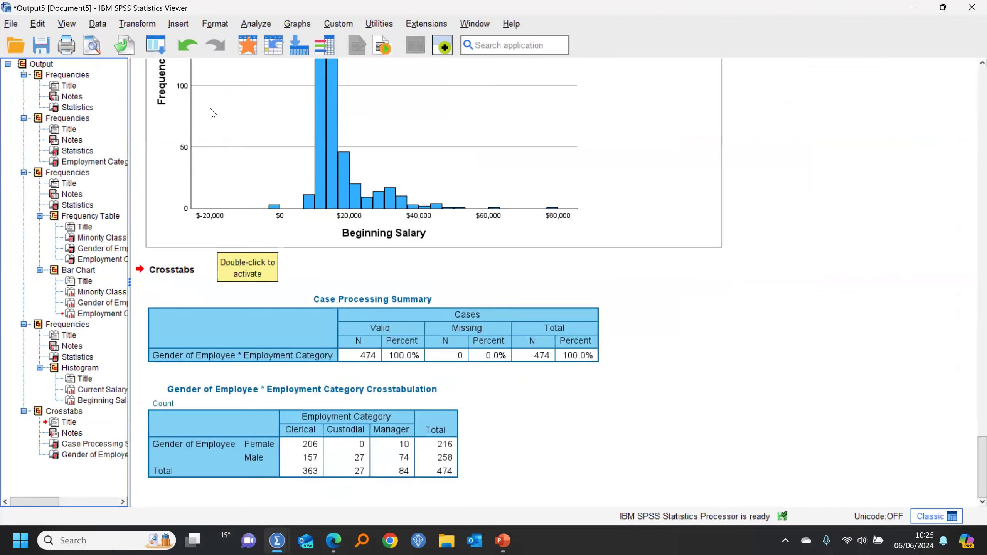
left_click(156, 44)
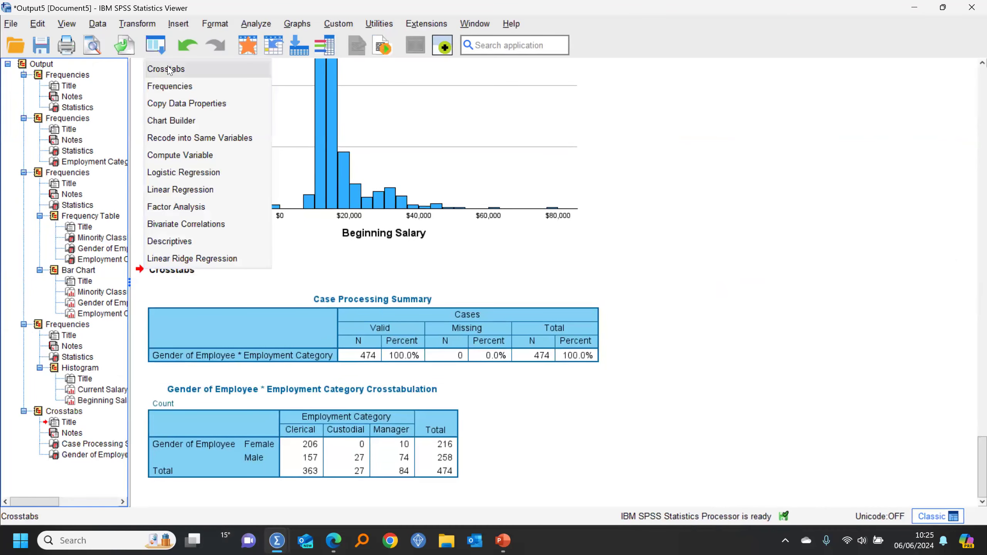
left_click(171, 68)
left_click(517, 428)
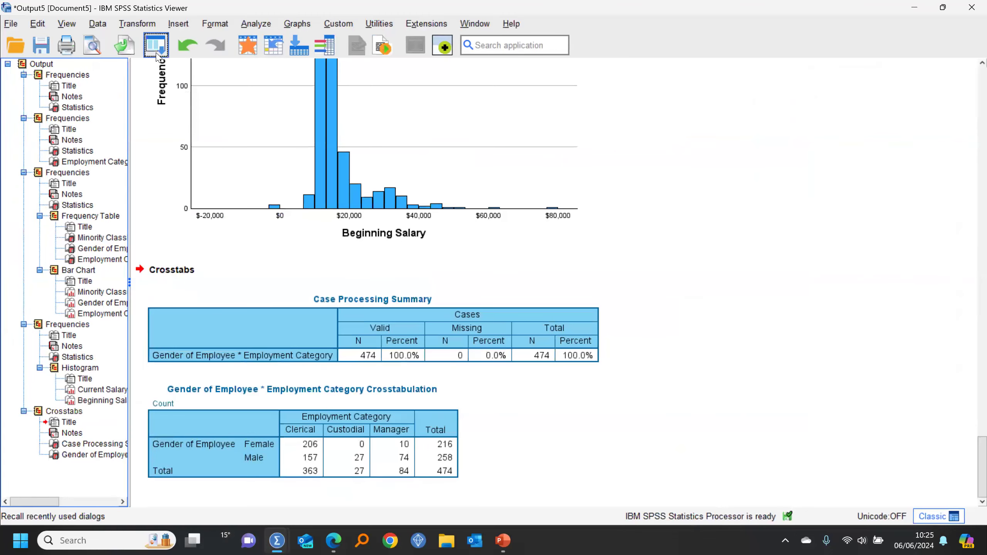
Recall the Crosstabs analysis and examine the variable information and value labels of Employment Category
left_click(156, 47)
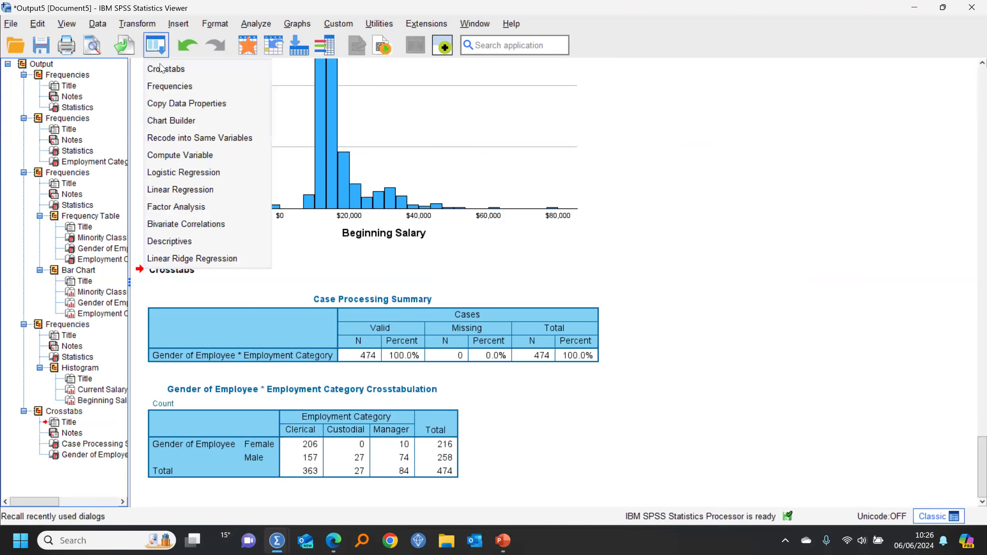
left_click(210, 70)
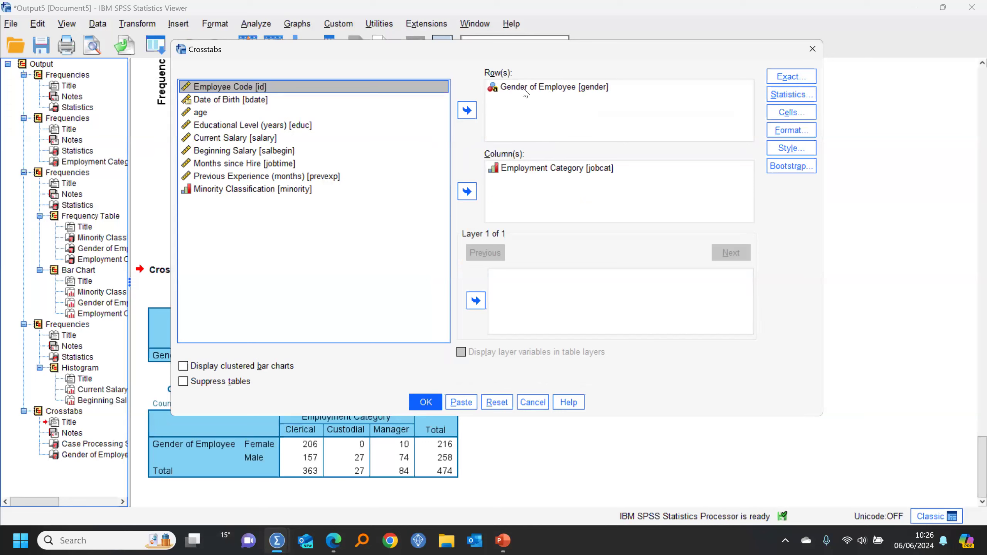
left_click(552, 171)
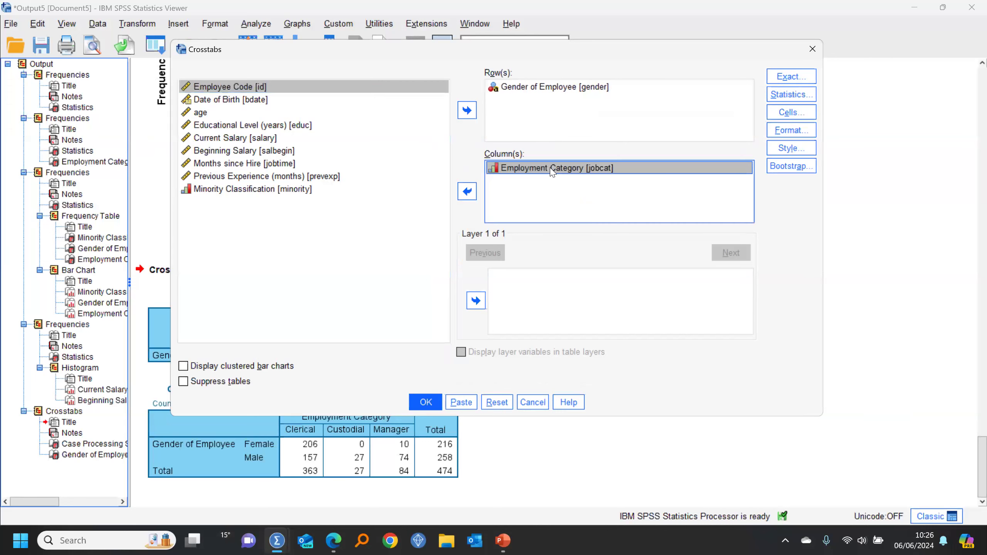
right_click(552, 171)
left_click(574, 193)
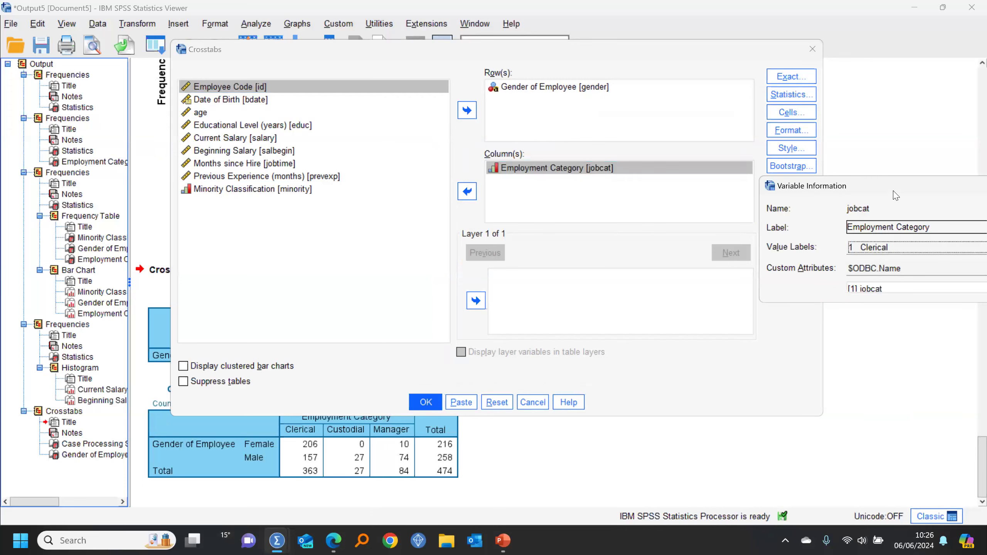
left_click(652, 212)
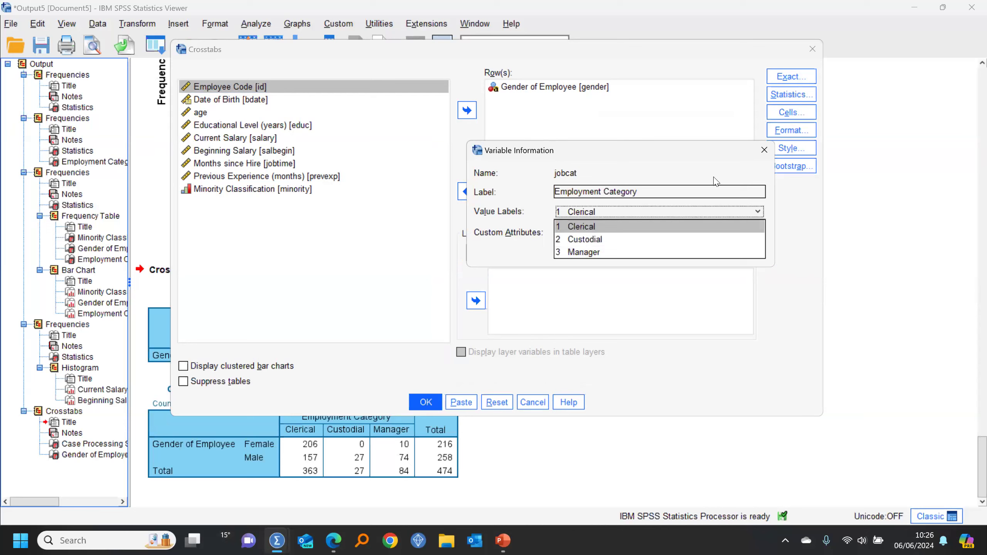
left_click(764, 150)
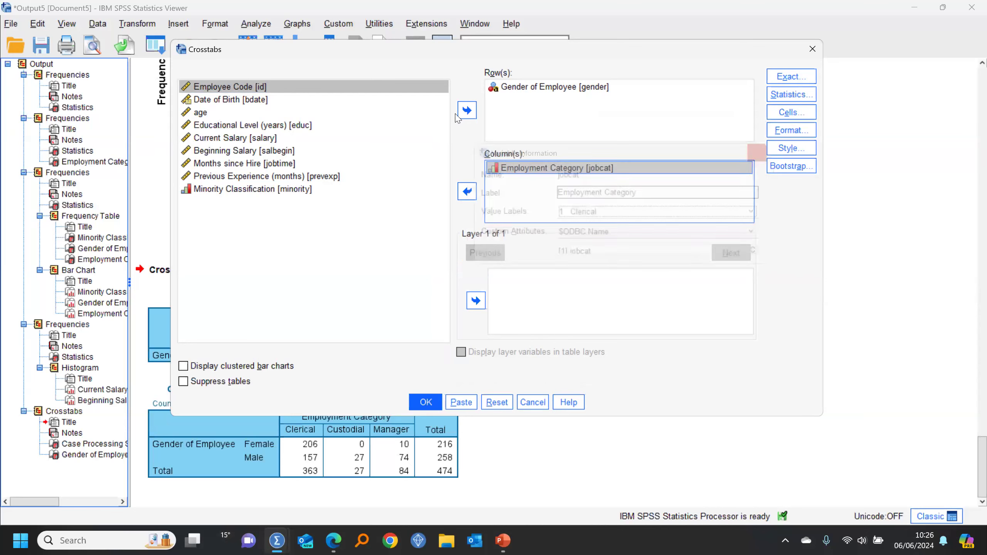
Try listing the Crosstabs variables by name and switch back to showing their labels
right_click(224, 137)
left_click(240, 155)
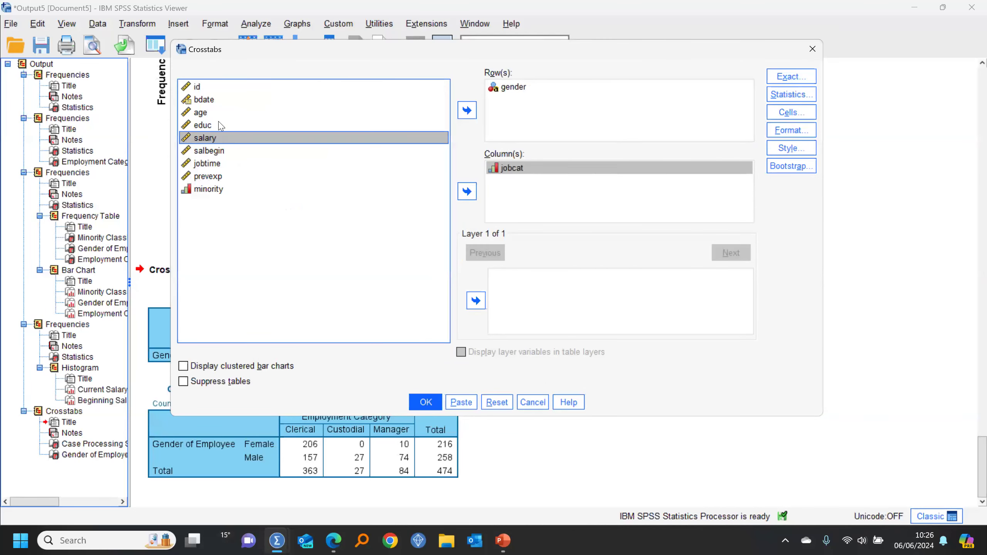
right_click(203, 139)
left_click(226, 172)
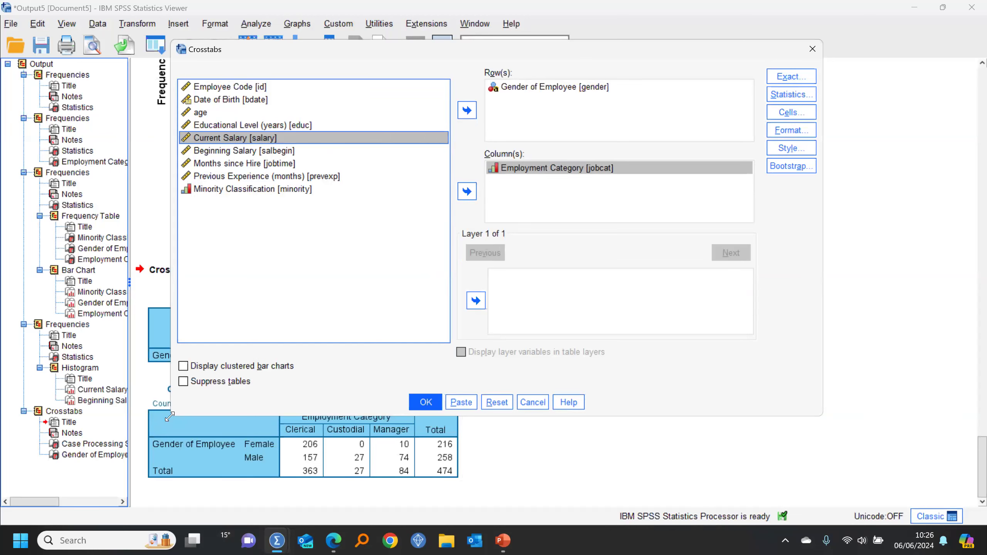
Add row percentages and clustered bar charts to the Gender by Employment Category crosstab and run it
left_click_drag(169, 417, 126, 400)
left_click_drag(178, 190, 249, 193)
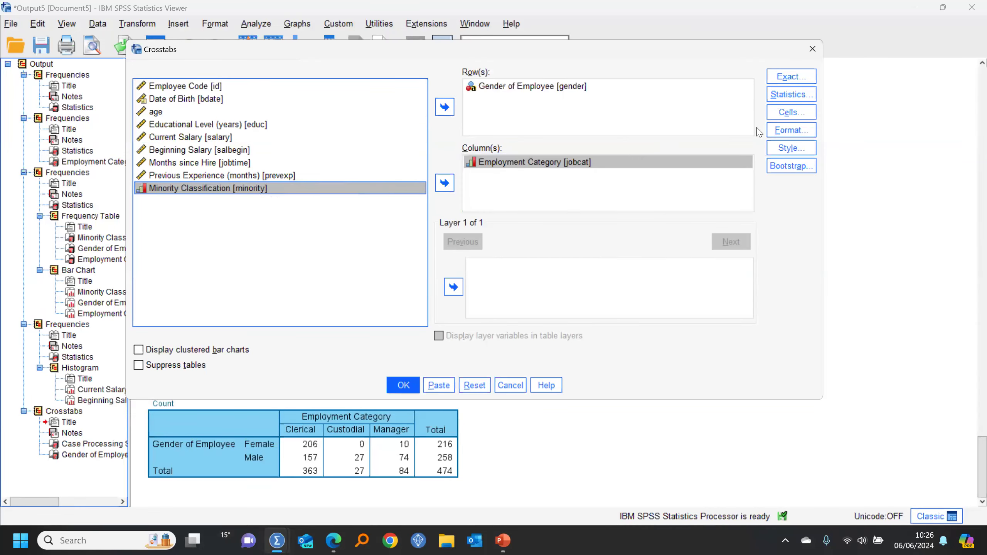
left_click(779, 113)
left_click(470, 179)
left_click(592, 319)
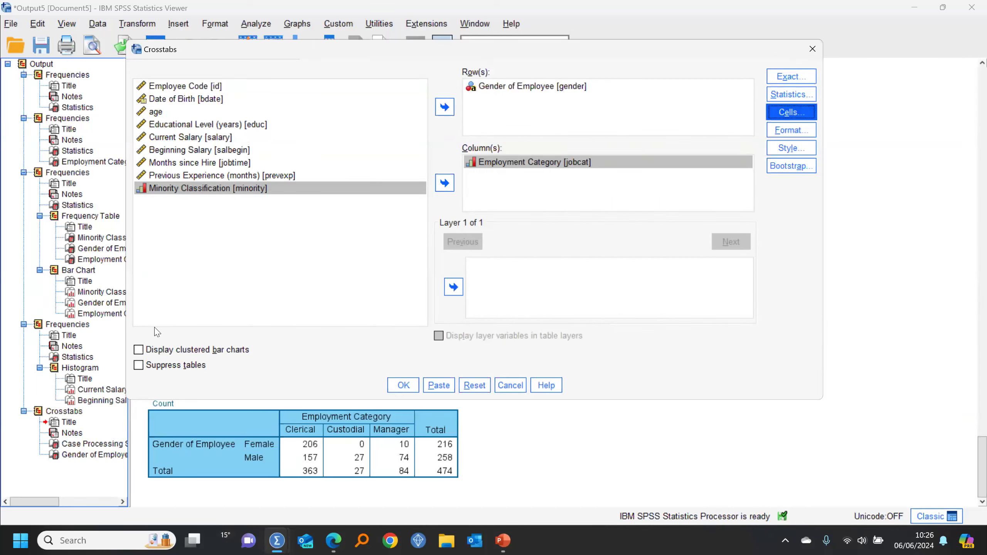
left_click(139, 350)
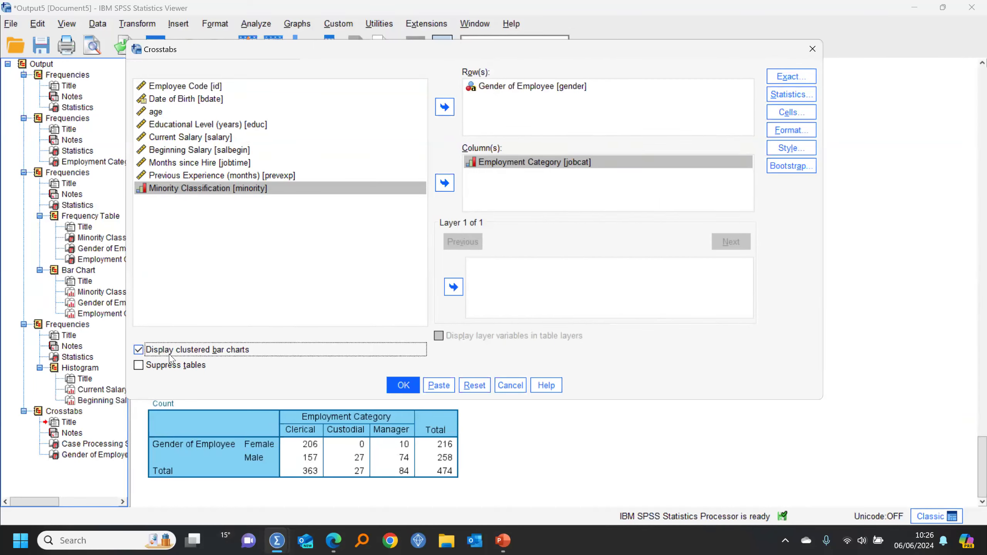
left_click(404, 386)
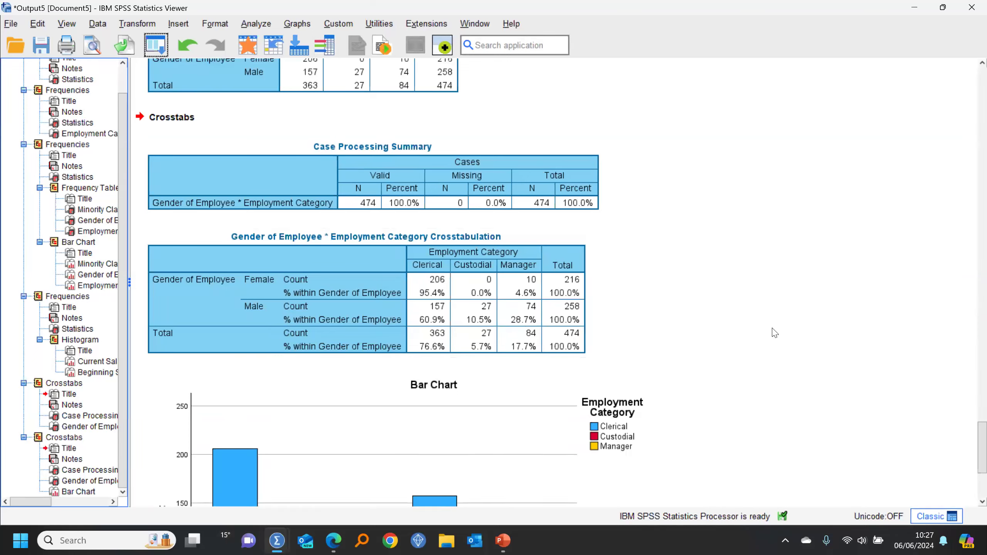
Rerun Crosstabs with Current Salary replacing Employment Category as the column variable, and select the resulting output block
left_click(155, 45)
left_click(166, 69)
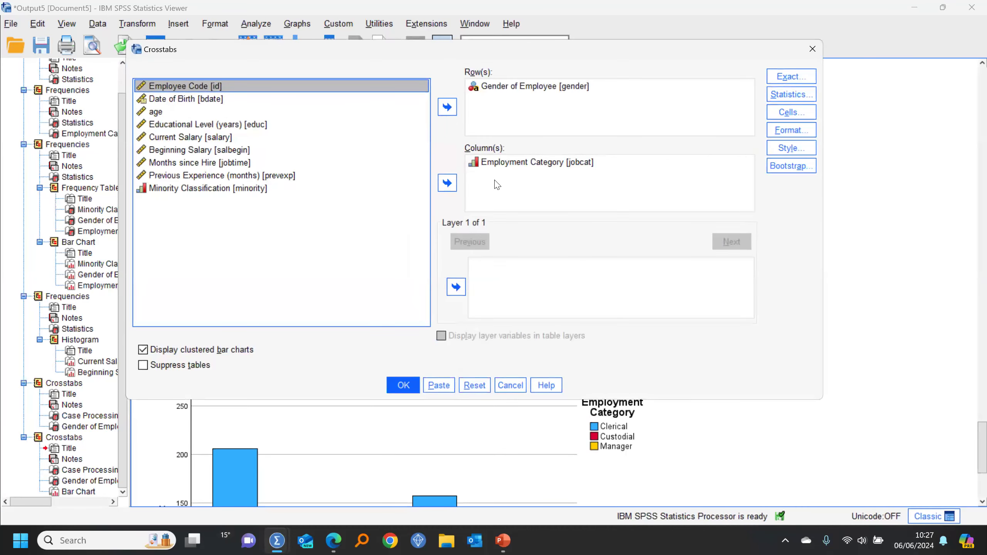
left_click(489, 167)
left_click(447, 183)
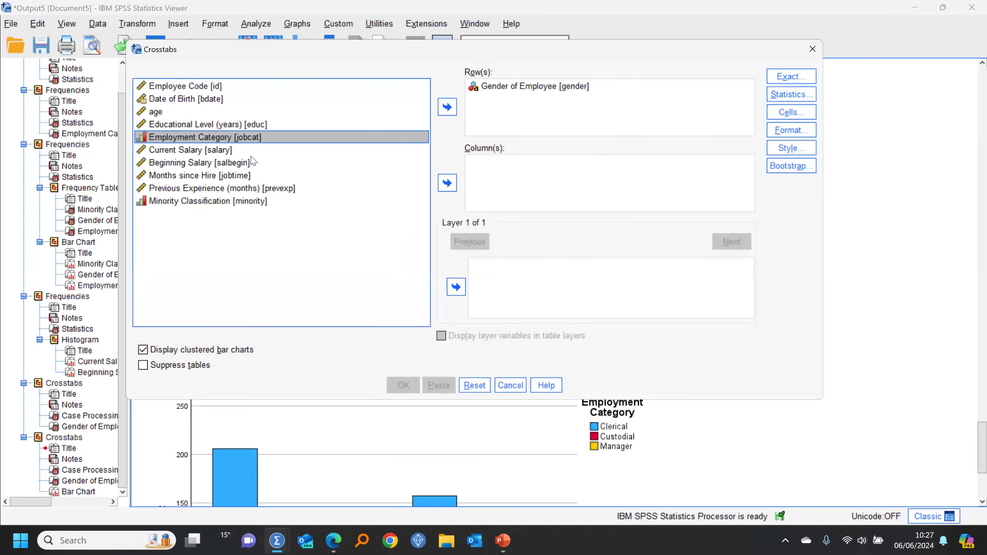
left_click(199, 151)
left_click(453, 183)
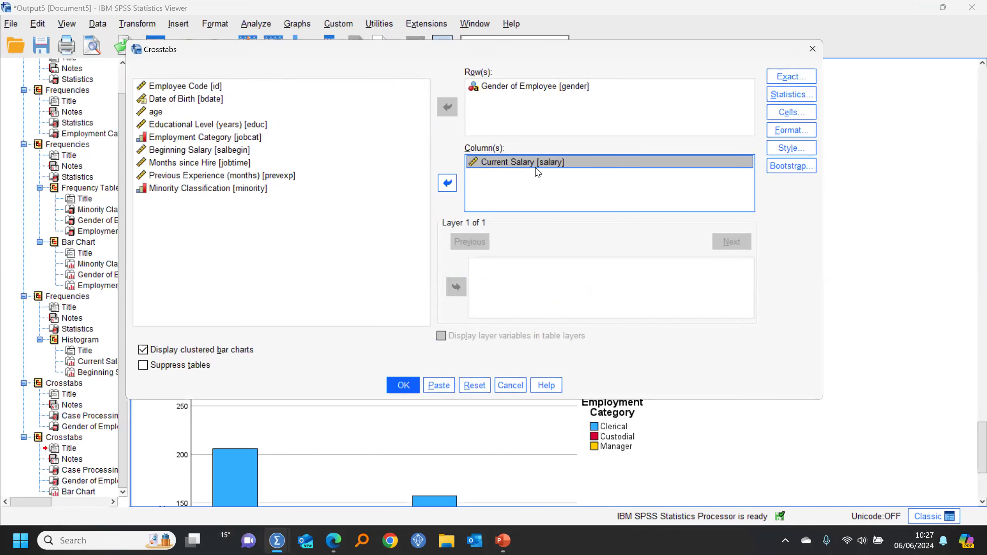
left_click(403, 386)
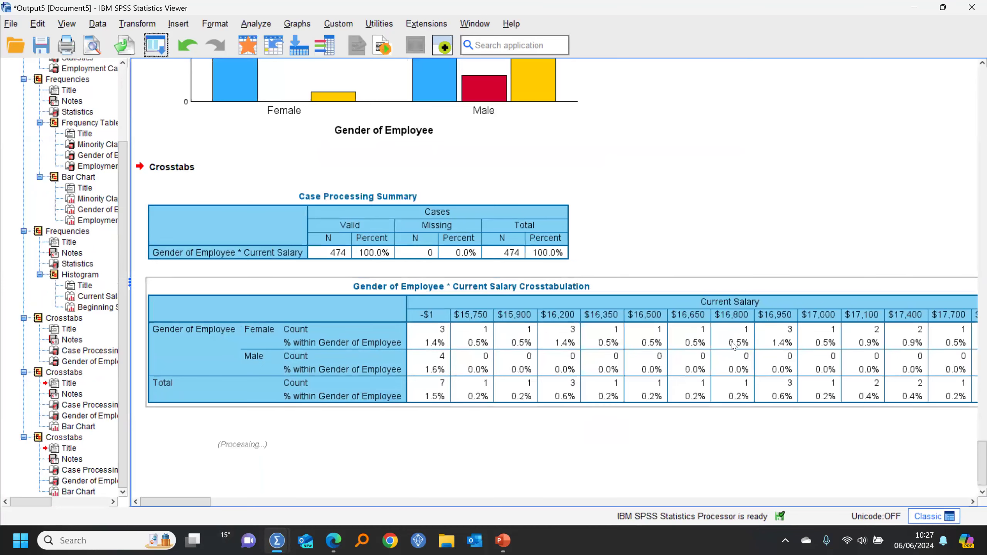
left_click(38, 437)
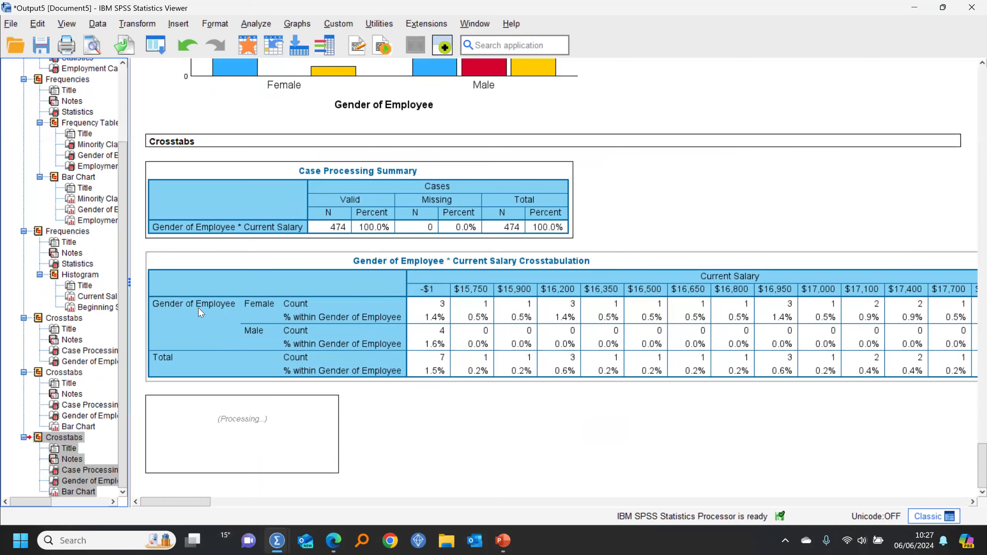
Return to the data and scan Current Salary for Visual Binning
left_click(248, 46)
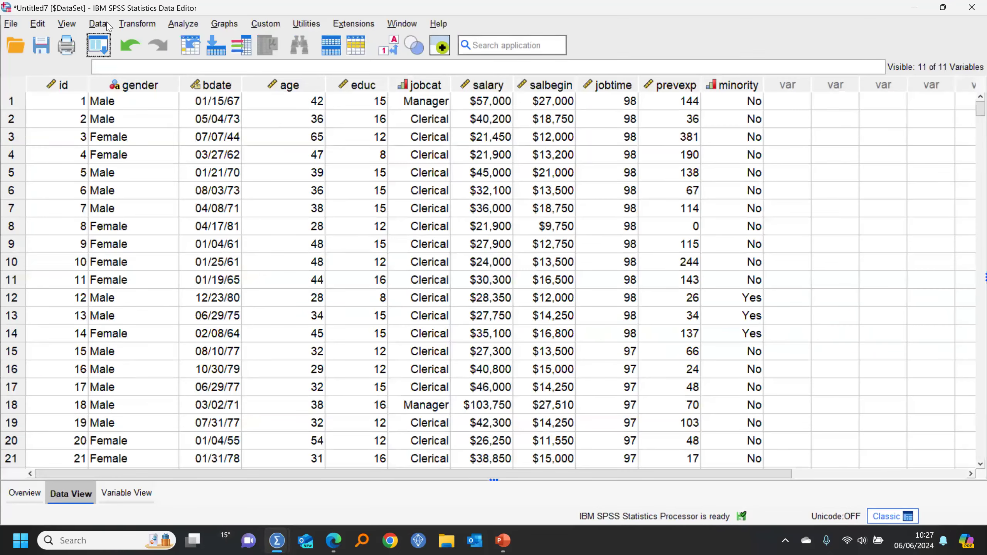
left_click(130, 25)
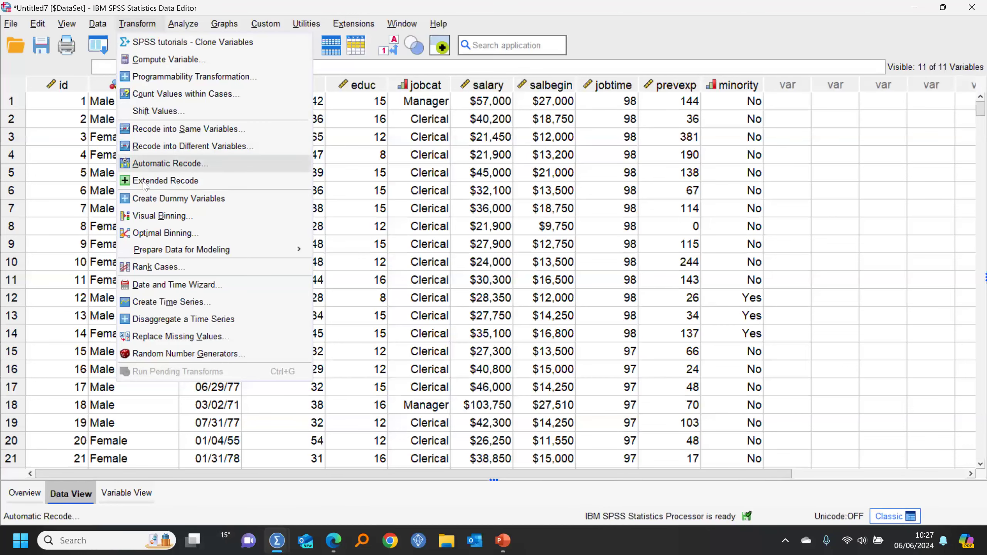
left_click(157, 217)
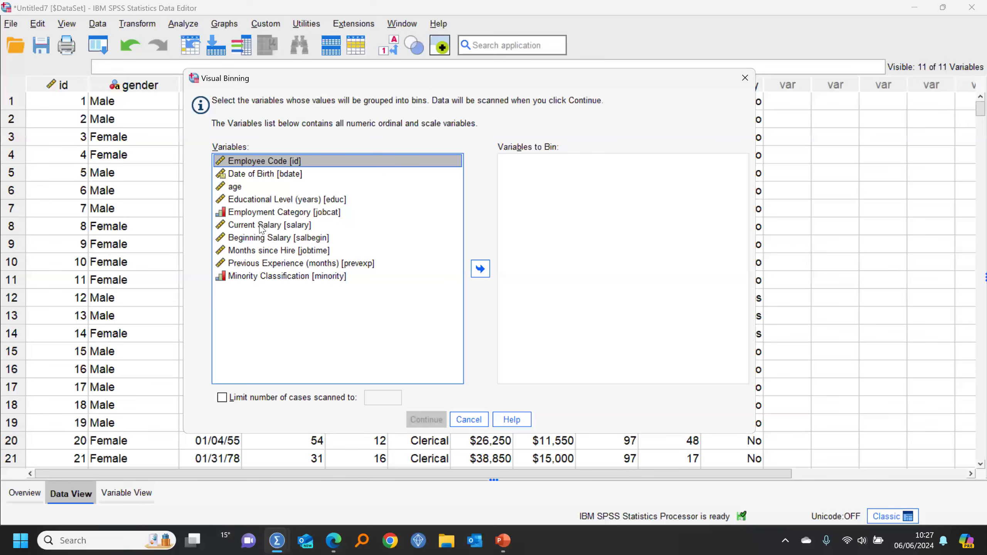
left_click(262, 224)
left_click(481, 269)
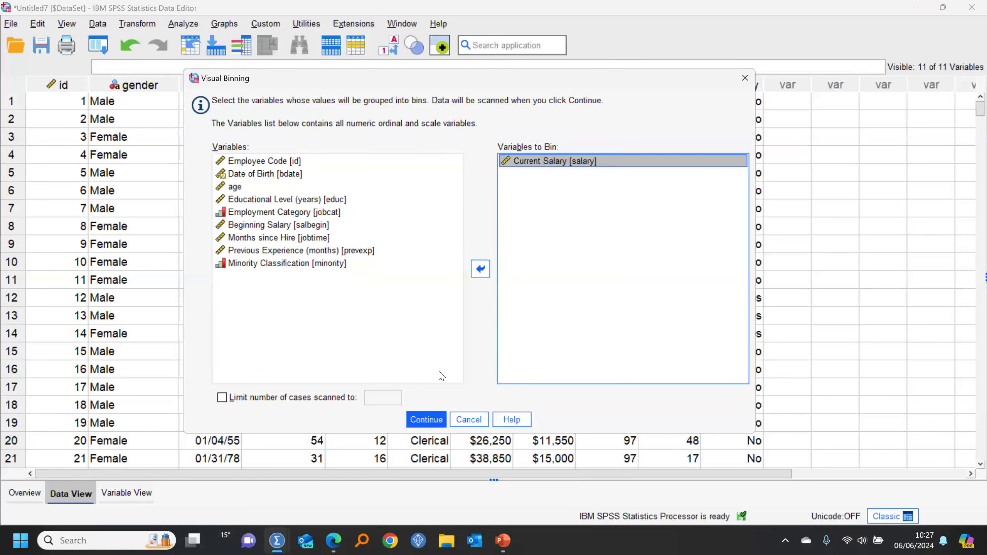
left_click(426, 420)
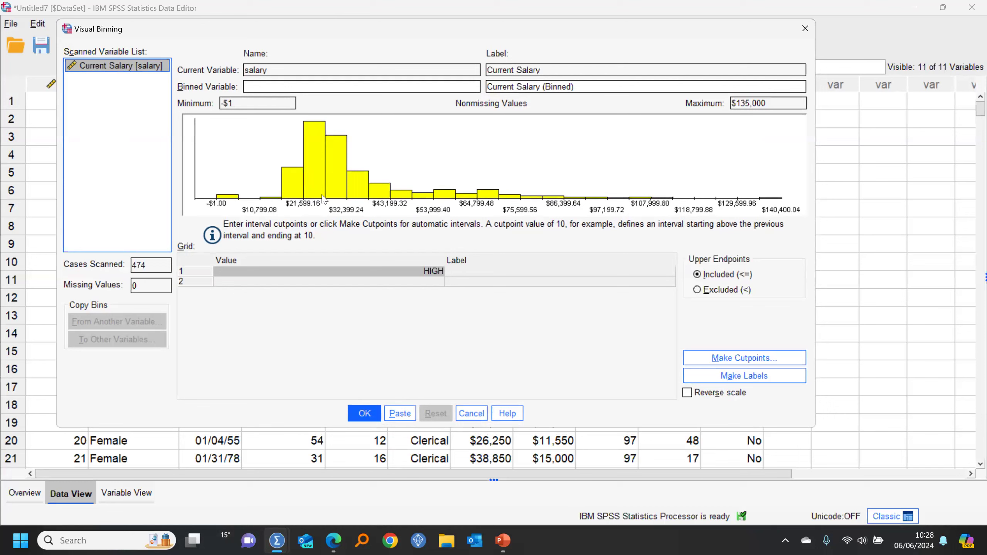
Name the binned variable salband and label it "Current Salary (Grouped)"
left_click(288, 91)
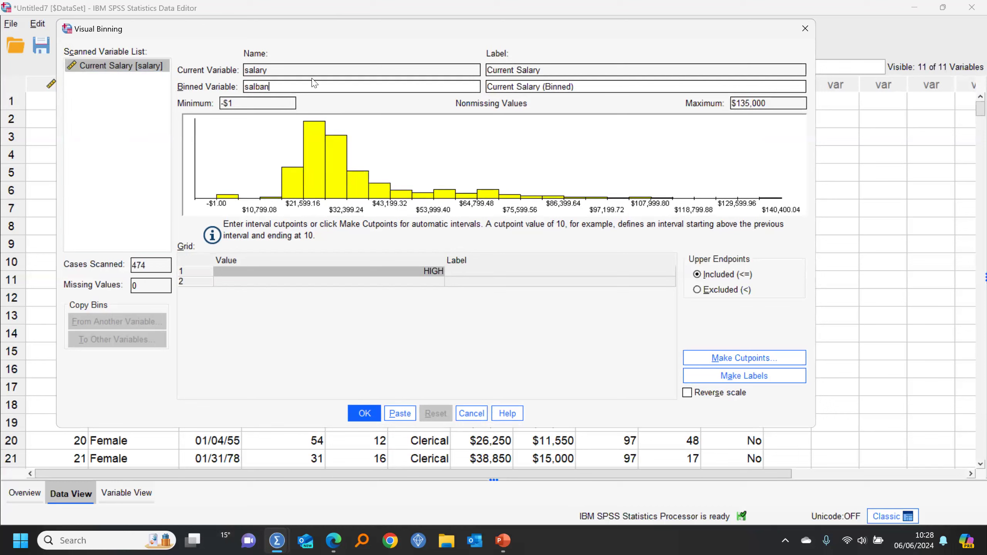
double_click(561, 85)
type("Grouped")
Make three cutpoints for the salary bins using equal percentiles based on scanned cases
left_click(722, 361)
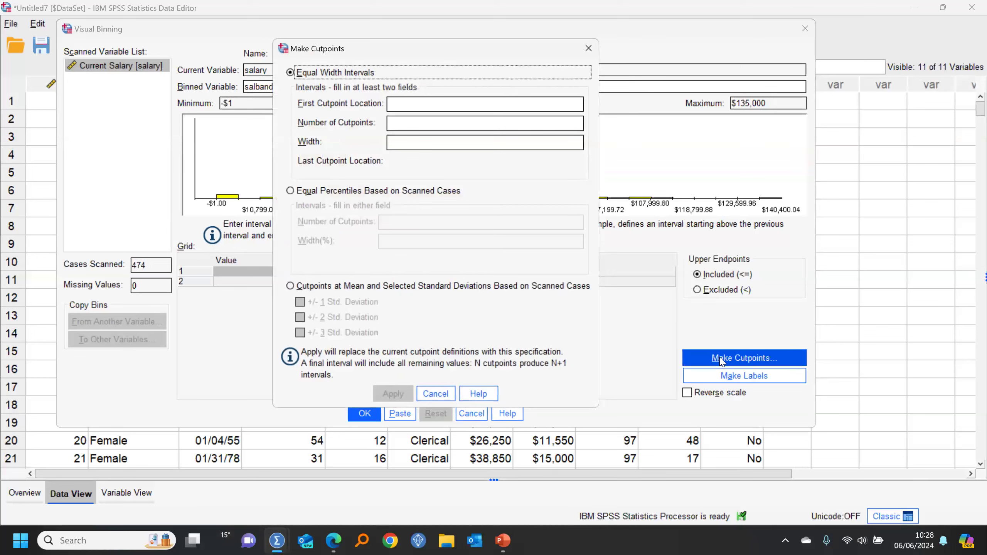
left_click(325, 194)
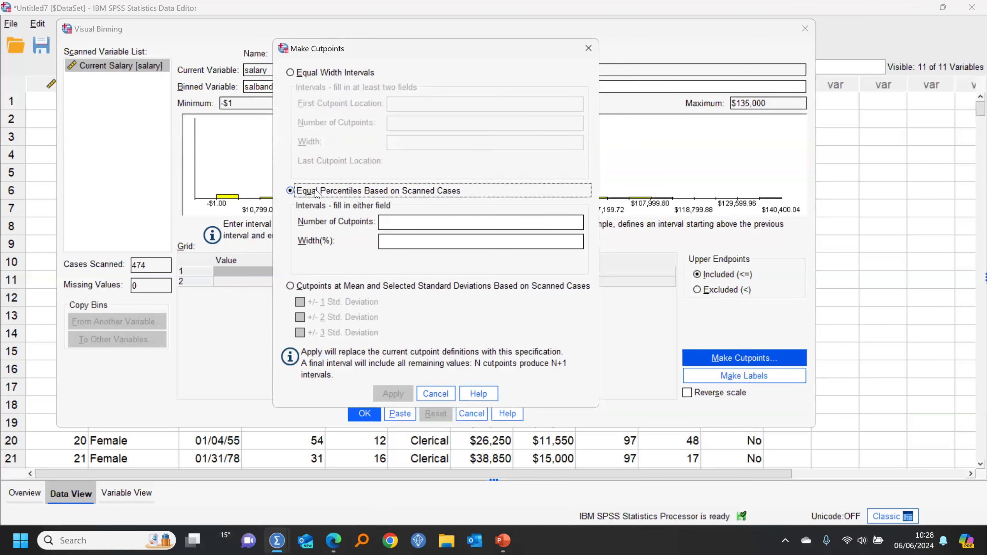
left_click(412, 223)
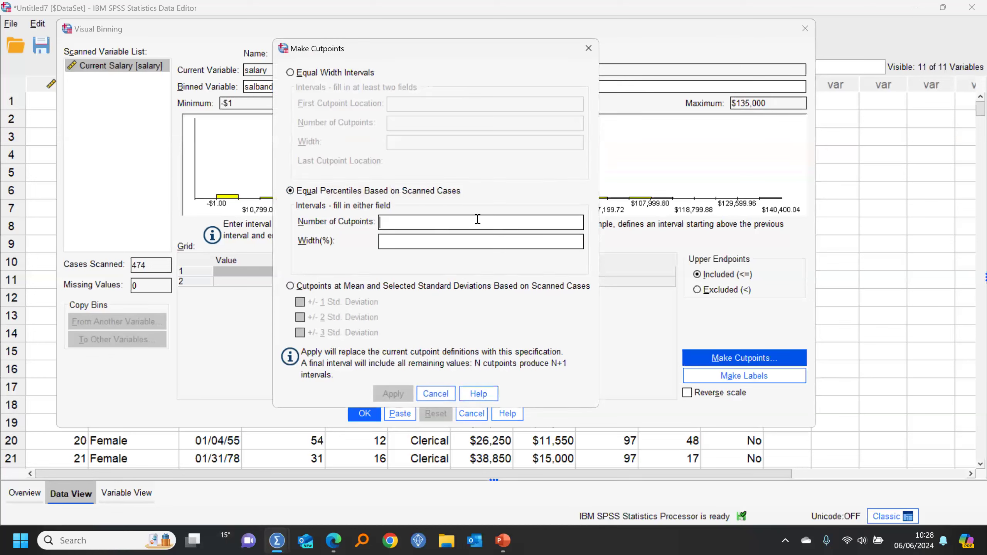
type("3")
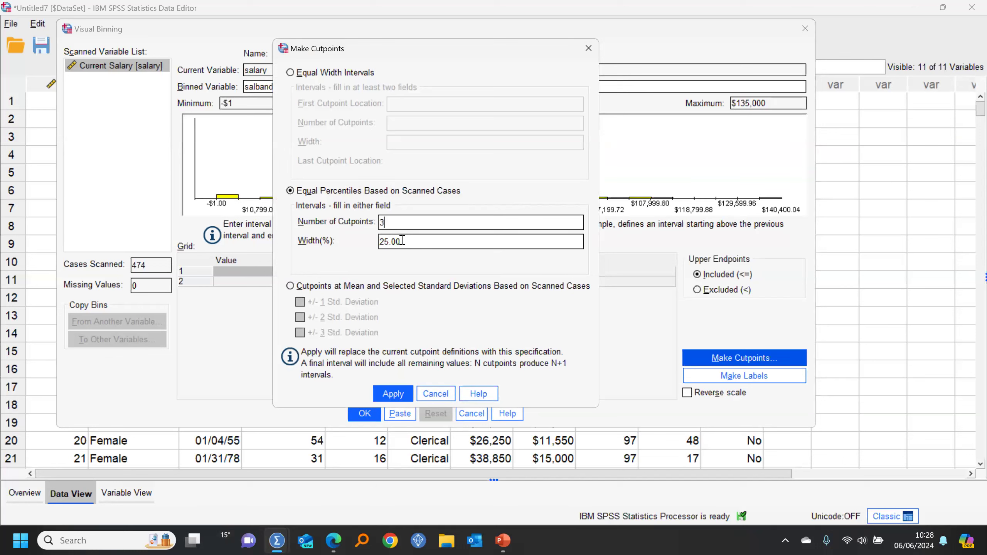
left_click(396, 394)
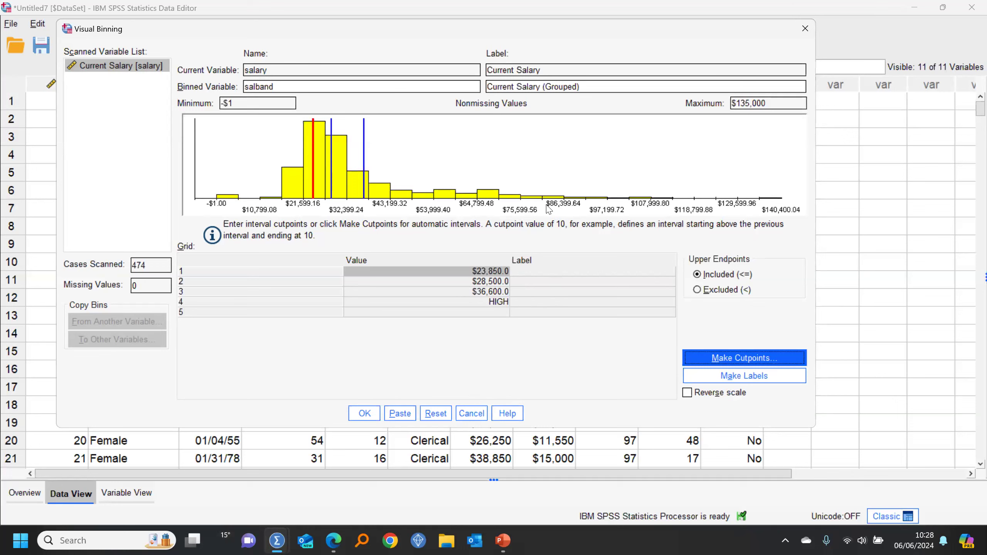
Try moving the first cutpoint line along the salary histogram to about $22,839
left_click(490, 273)
left_click(491, 271)
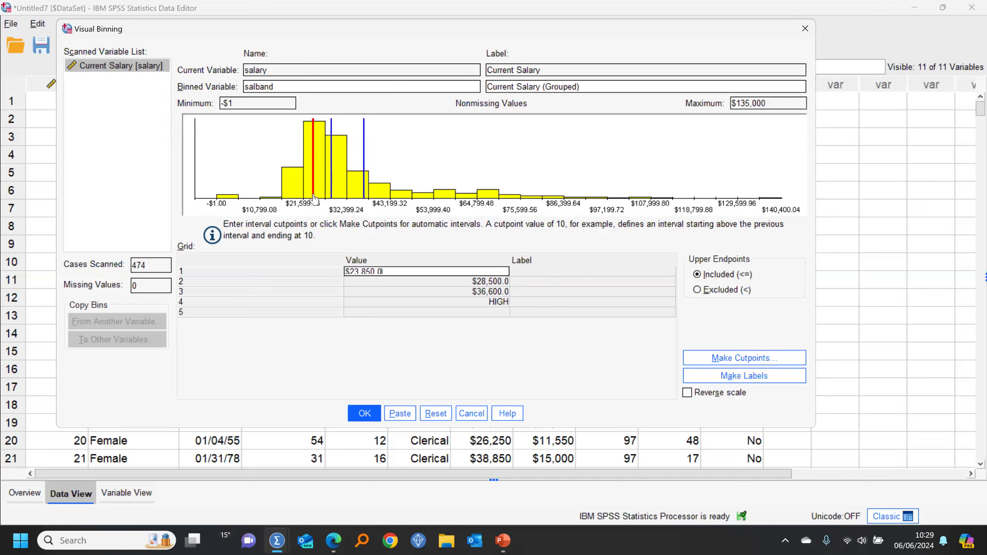
left_click_drag(314, 199, 317, 199)
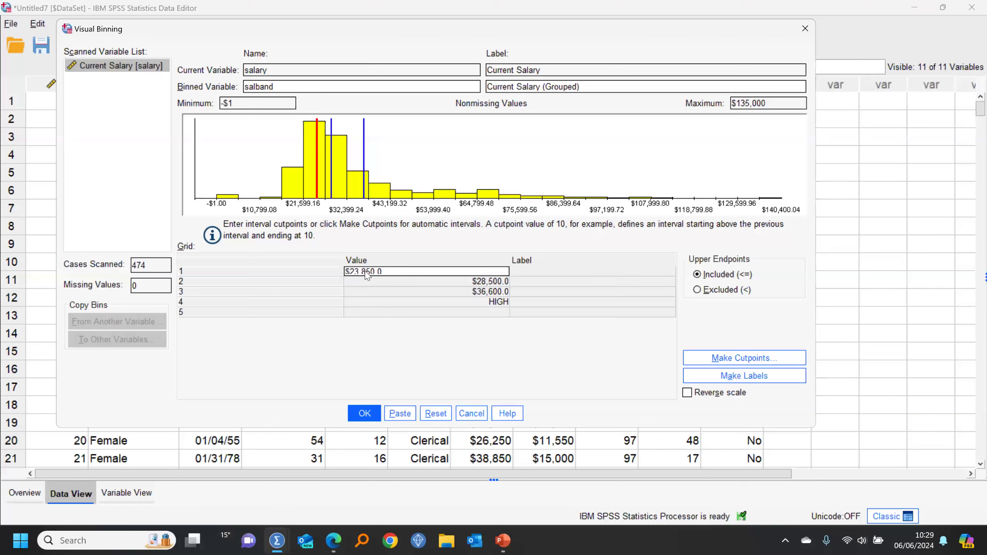
left_click_drag(318, 198, 320, 199)
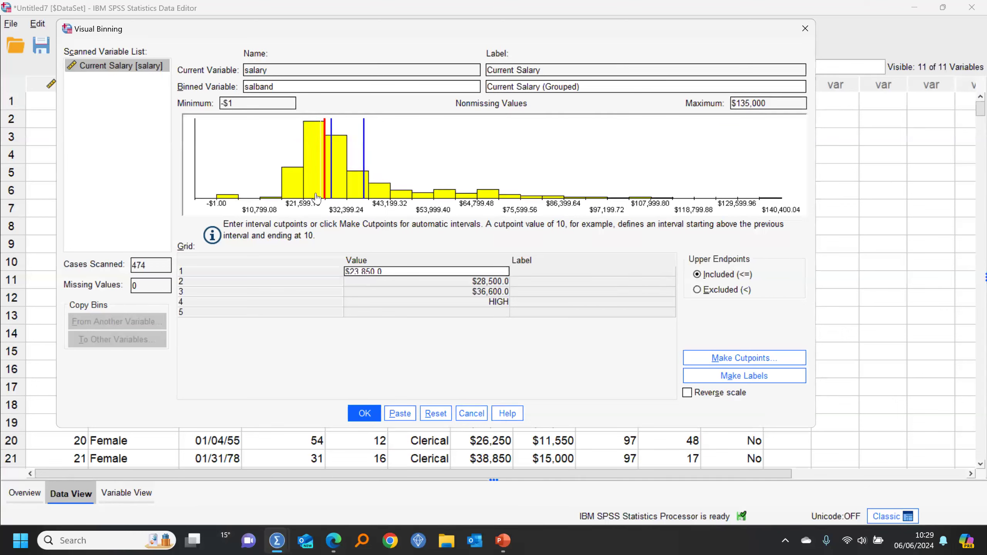
left_click(359, 282)
left_click(363, 295)
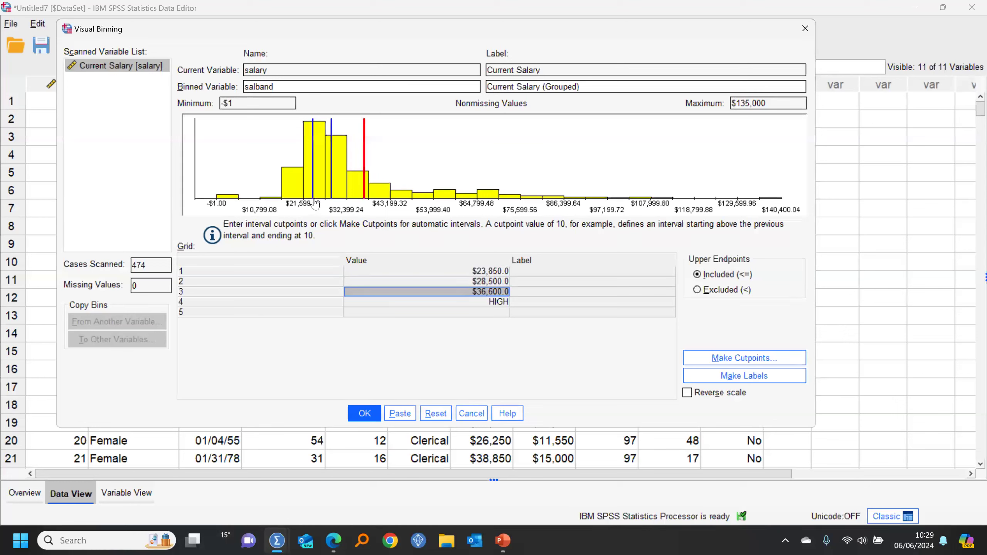
left_click_drag(313, 196, 308, 199)
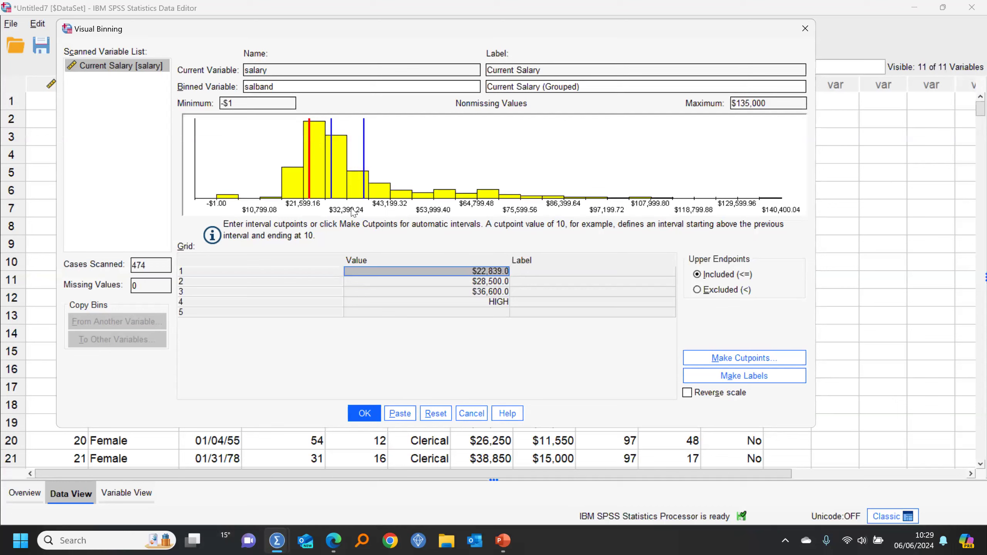
Set the first salary cutpoint to $24,000
left_click(491, 270)
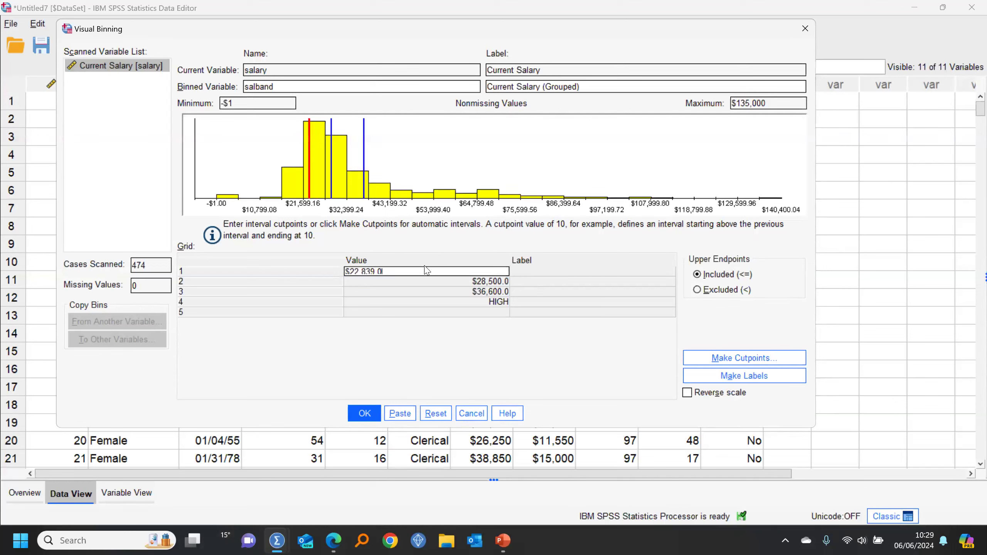
left_click(362, 262)
left_click(490, 272)
left_click_drag(389, 274, 344, 272)
type("24")
key("Return")
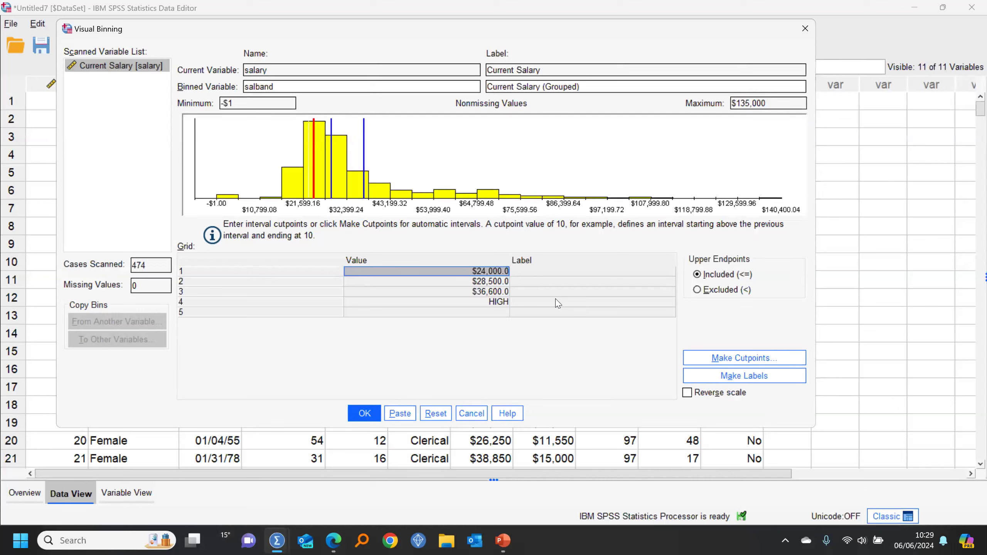
Set the second salary cutpoint to $29,000 and the third to $37,000
left_click(486, 282)
left_click(367, 280)
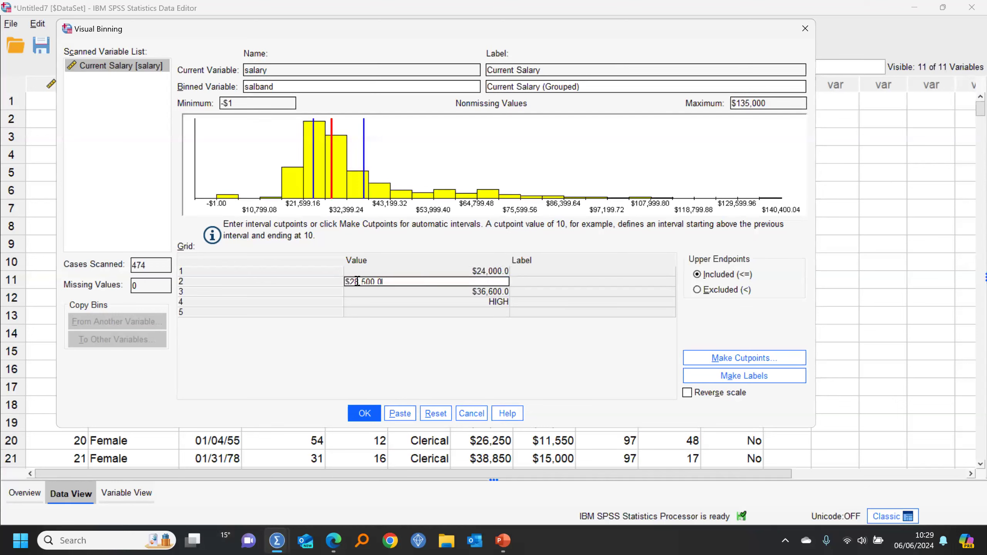
left_click_drag(354, 281, 413, 280)
type("9")
left_click(430, 293)
left_click(428, 290)
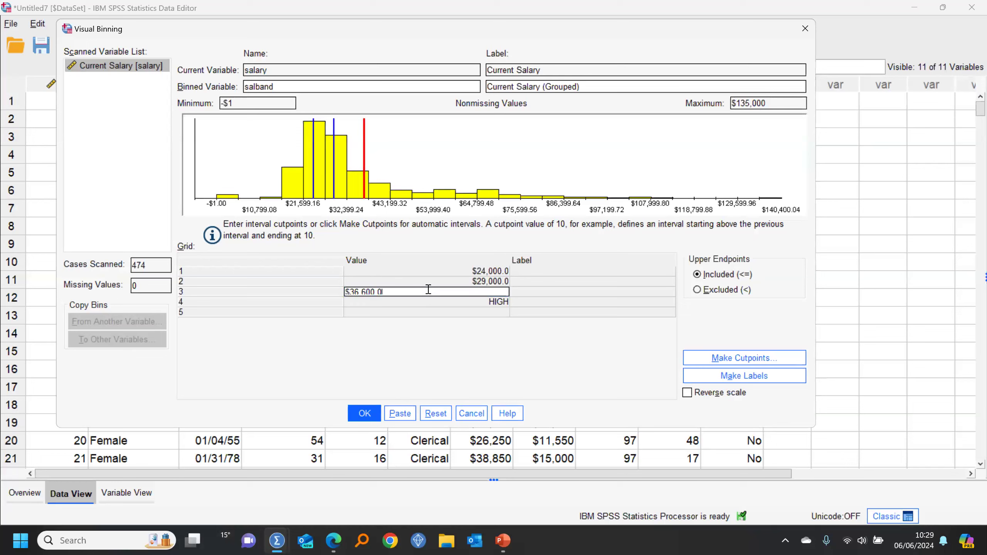
left_click_drag(353, 292, 396, 294)
type("7000")
key("Return")
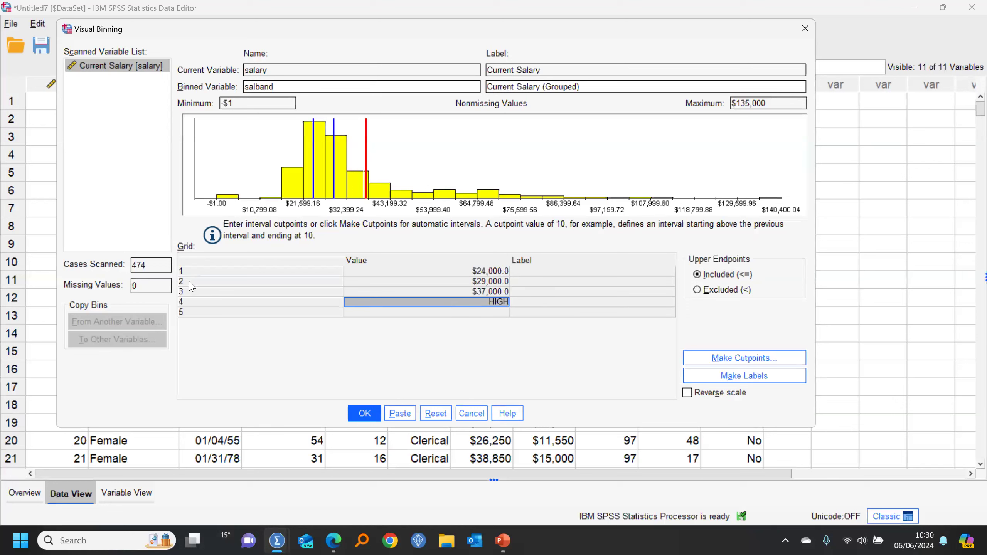
Generate labels for the salary bins and reword the first one as "Up to $24,000"
left_click(717, 376)
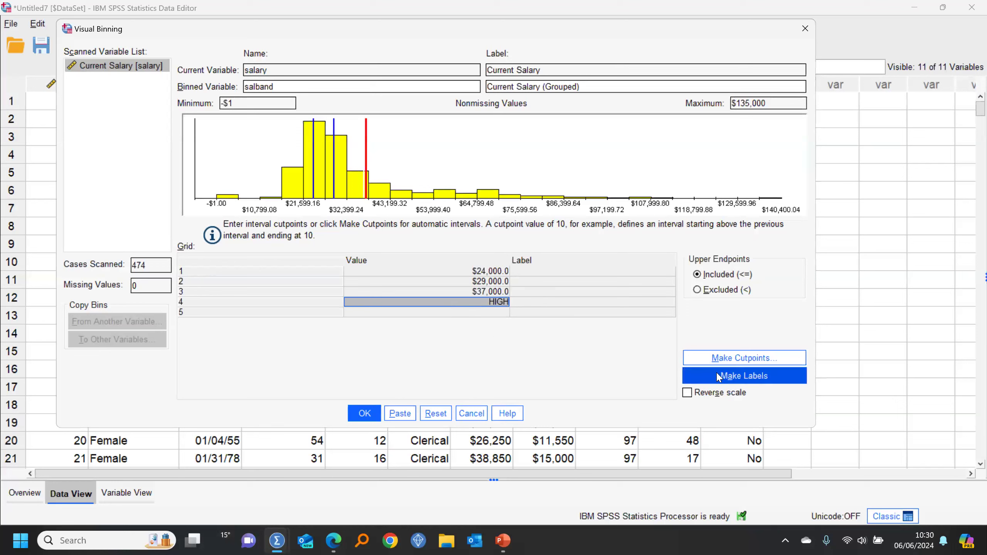
left_click(519, 272)
left_click_drag(525, 272, 495, 270)
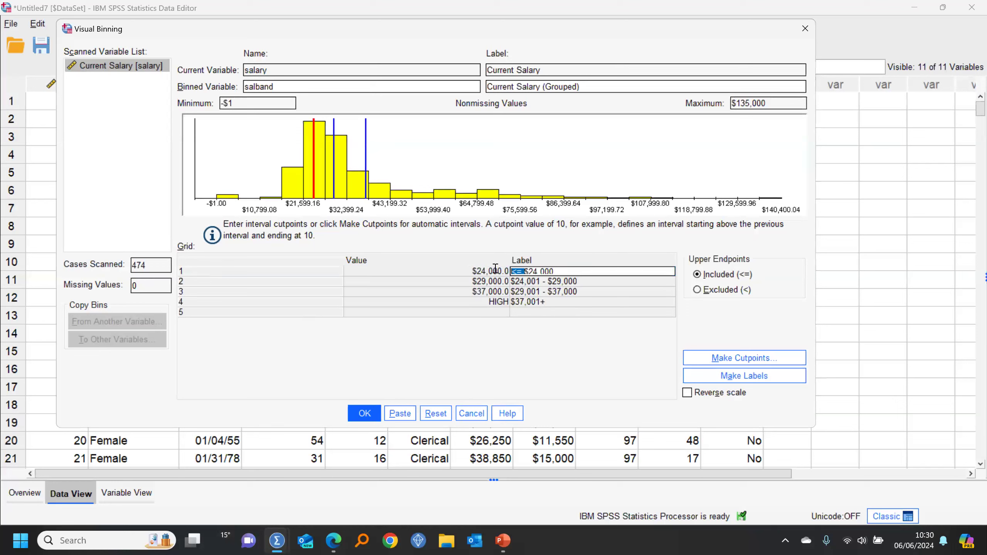
key("Left")
key("Delete")
key("Delete")
key("Delete")
key("Delete")
type("Up to")
Reword the label of the highest salary bin as "Over $37,000"
left_click(552, 304)
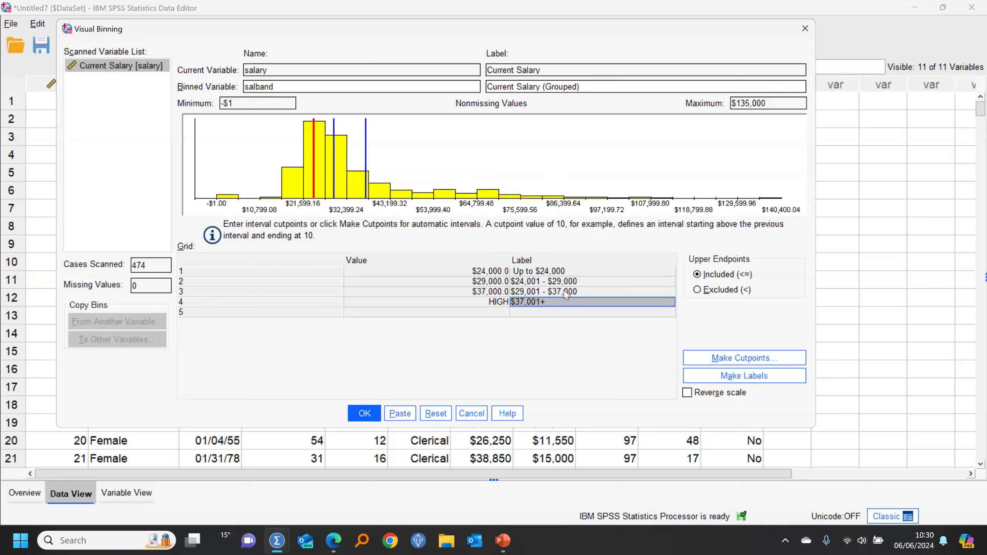
left_click(543, 303)
left_click_drag(552, 303, 541, 303)
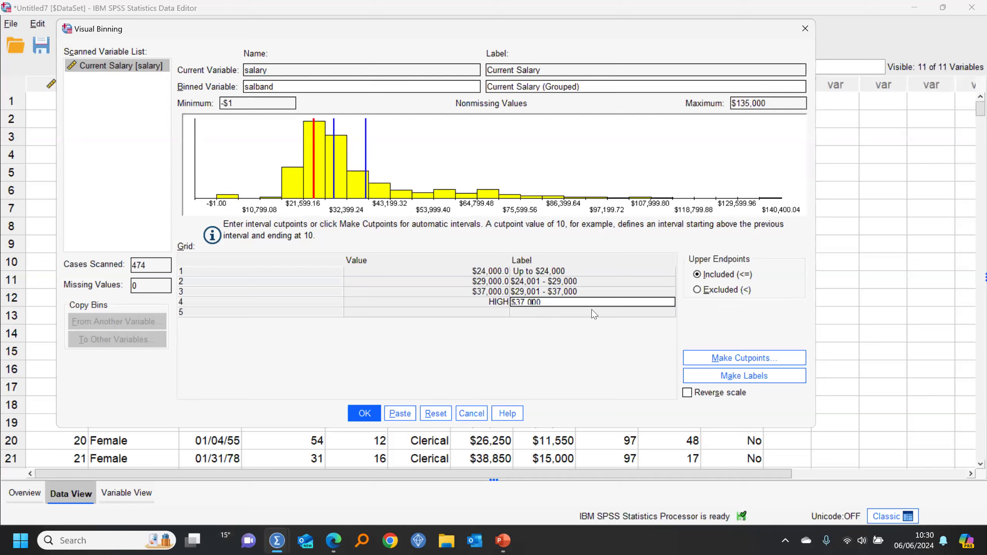
type("Over")
Create the binned variable salband and run descriptive statistics on it from the data grid
left_click(361, 414)
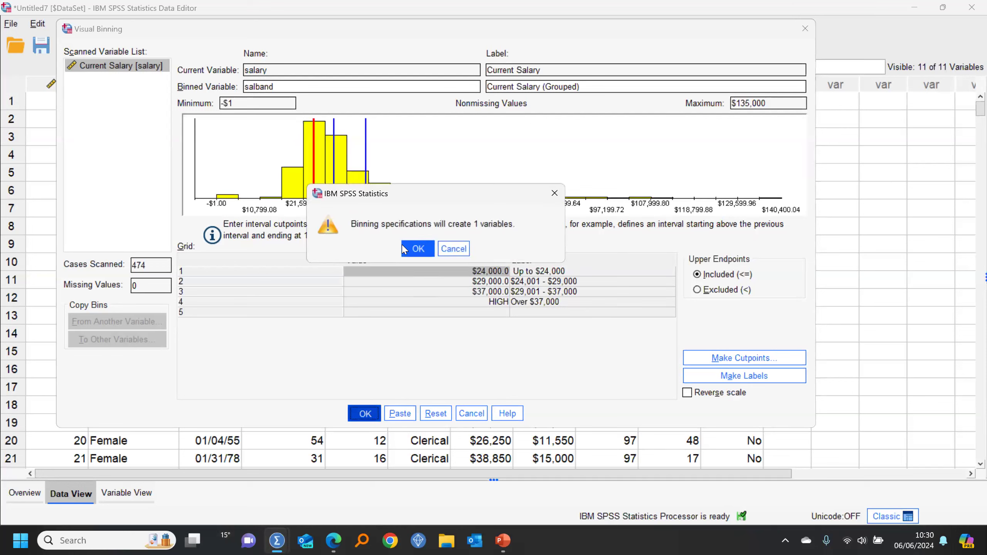
left_click(416, 251)
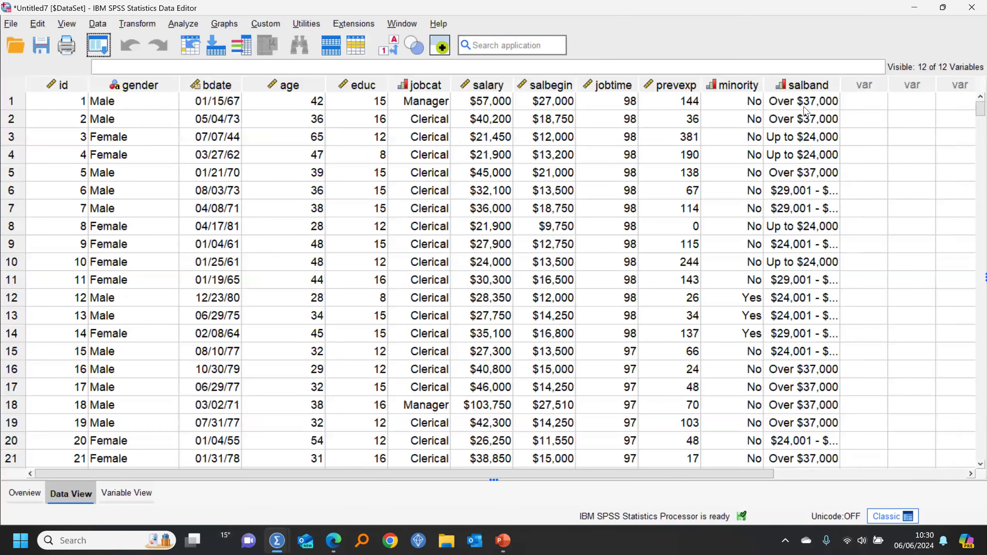
right_click(804, 109)
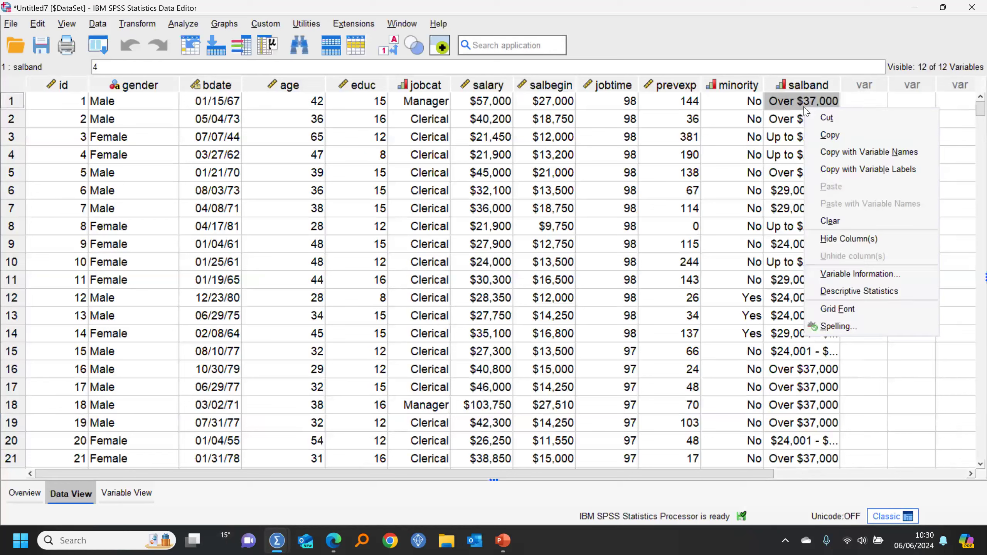
left_click(849, 291)
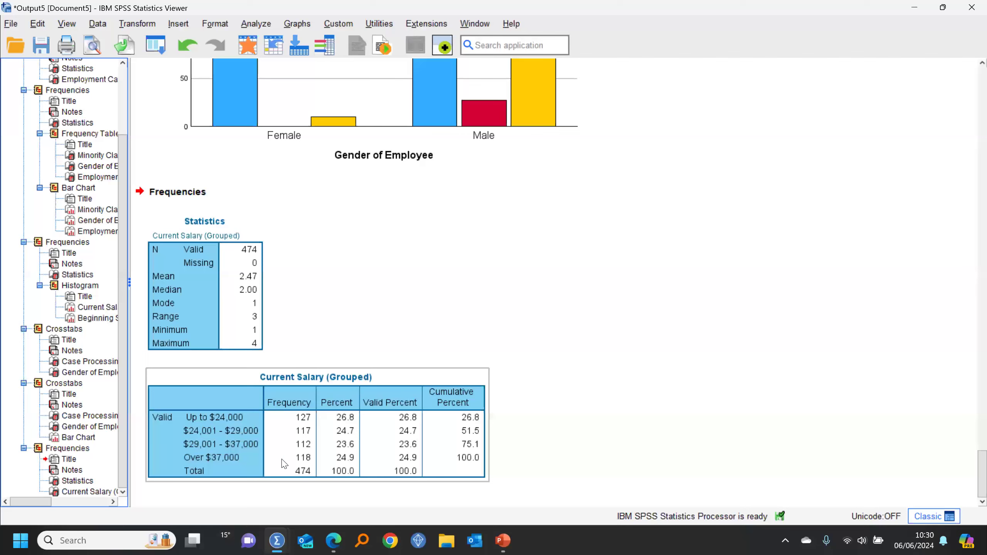
Rerun the gender crosstabulation with Current Salary (Grouped) replacing Current Salary as the column variable
left_click(160, 54)
left_click(161, 86)
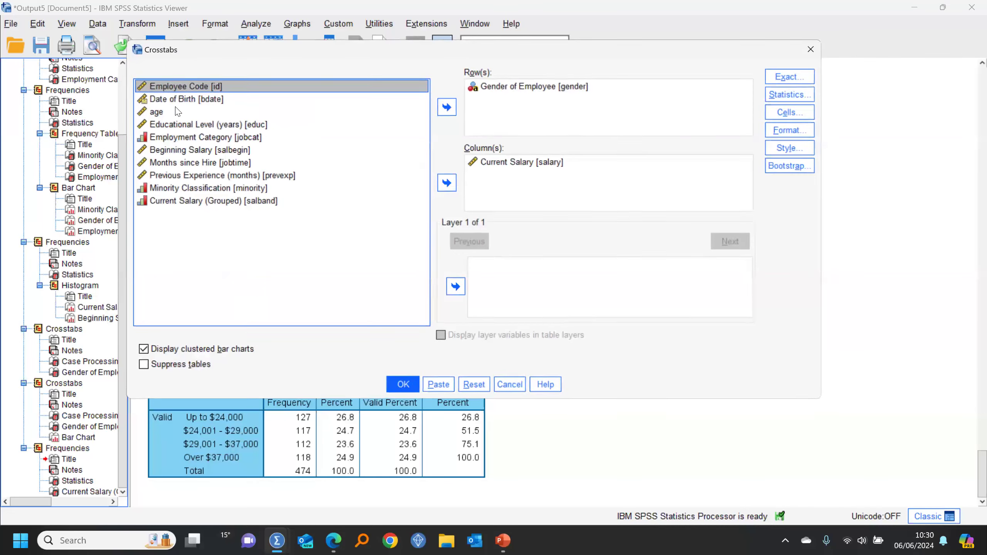
left_click_drag(490, 161, 517, 182)
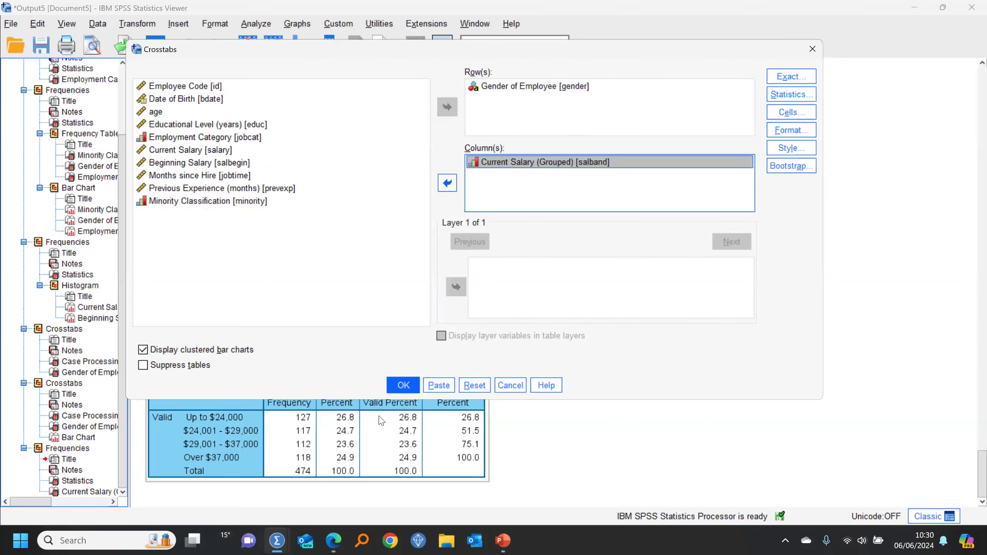
left_click(404, 385)
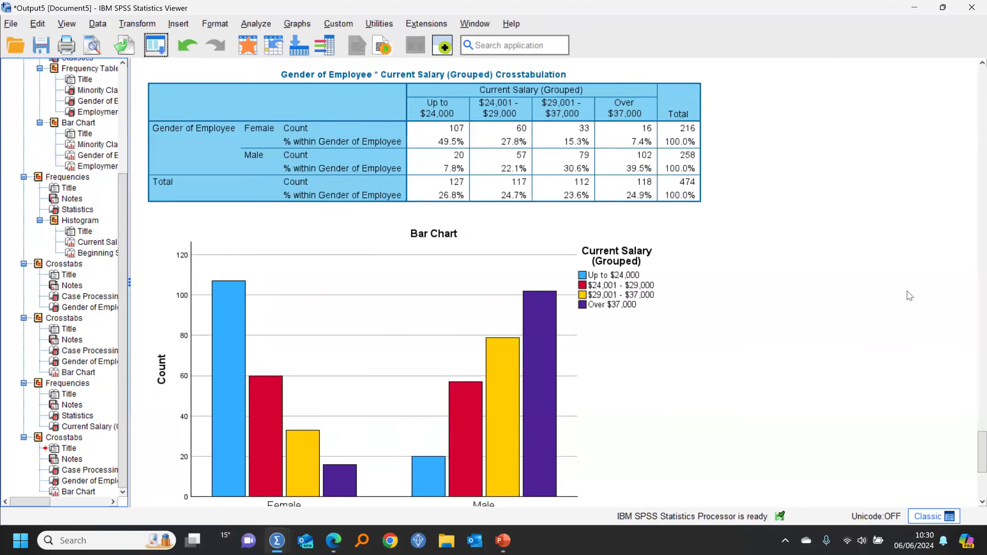
left_click(457, 342)
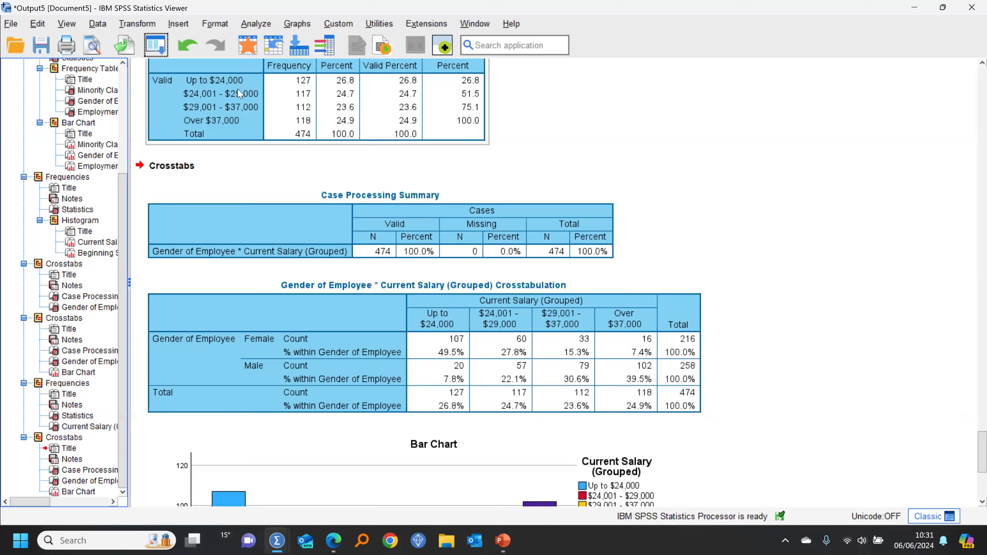
Add the Chi-square statistic to the gender by Current Salary (Grouped) crosstabulation and run it again
left_click(157, 45)
left_click(175, 73)
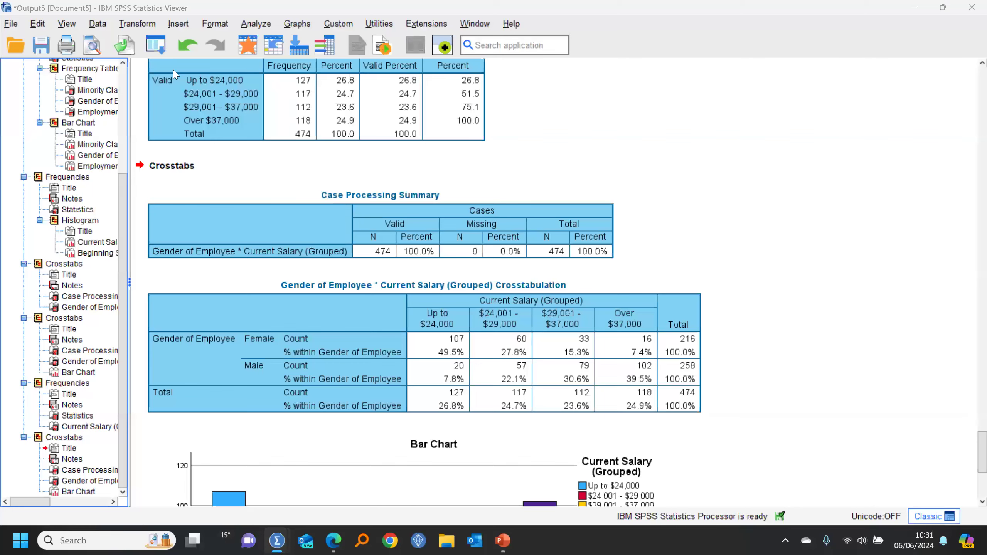
left_click(791, 112)
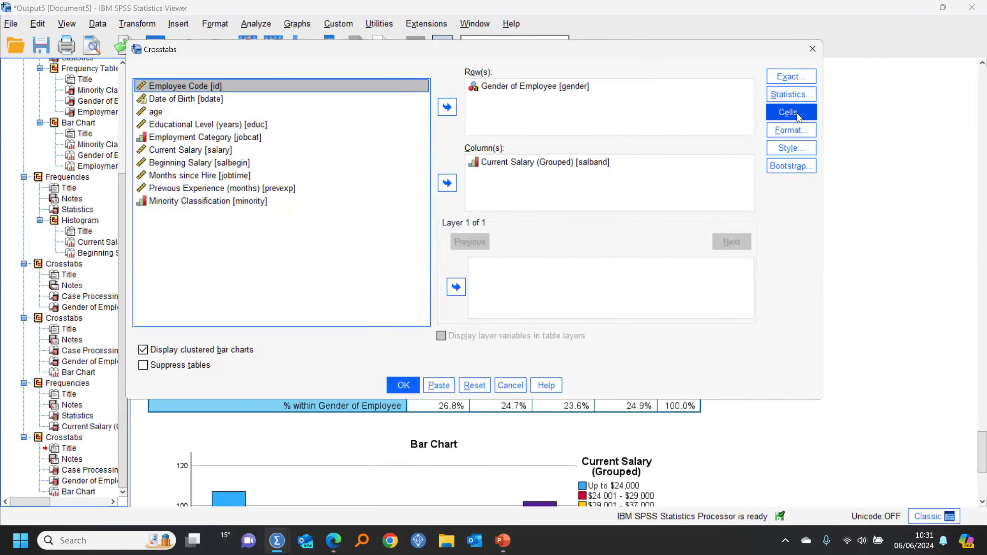
left_click(792, 94)
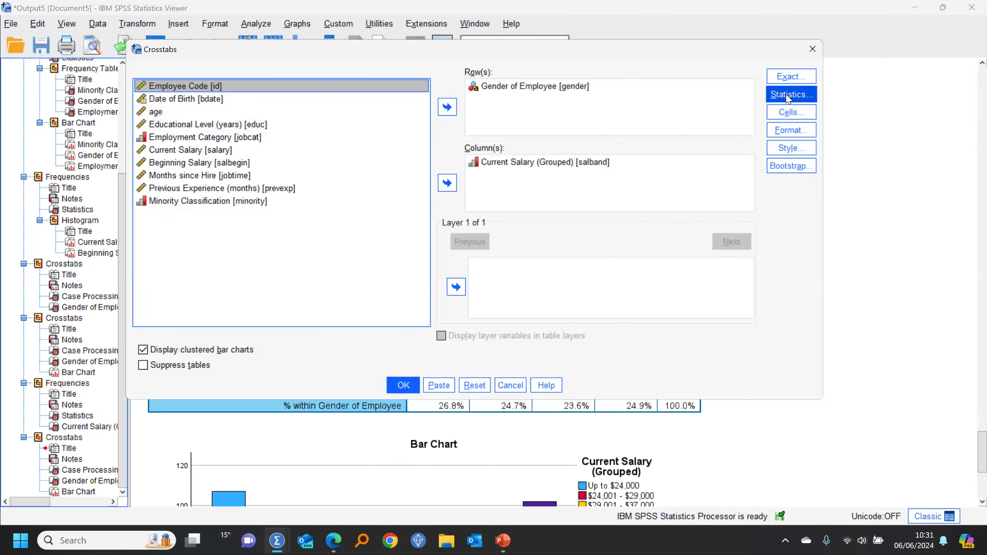
left_click(398, 96)
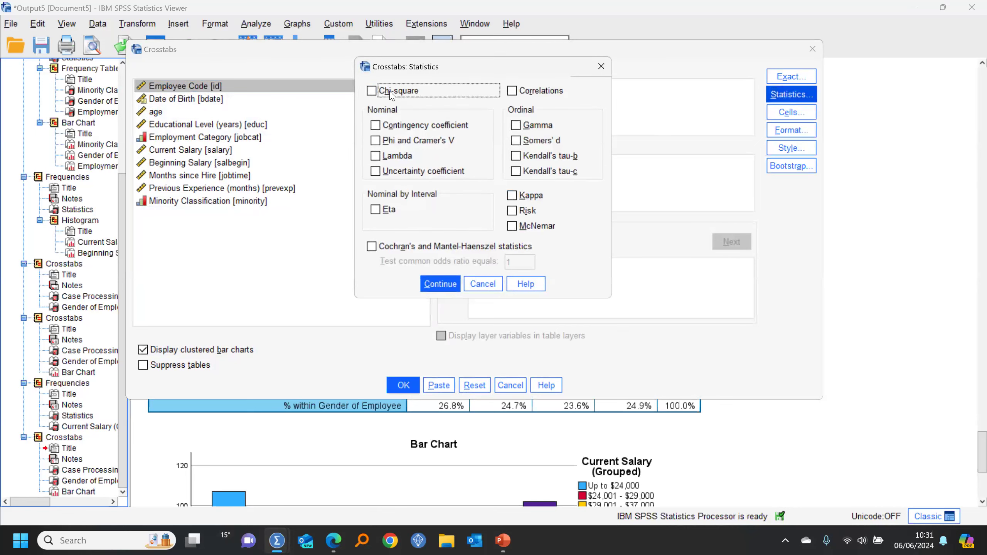
left_click(445, 285)
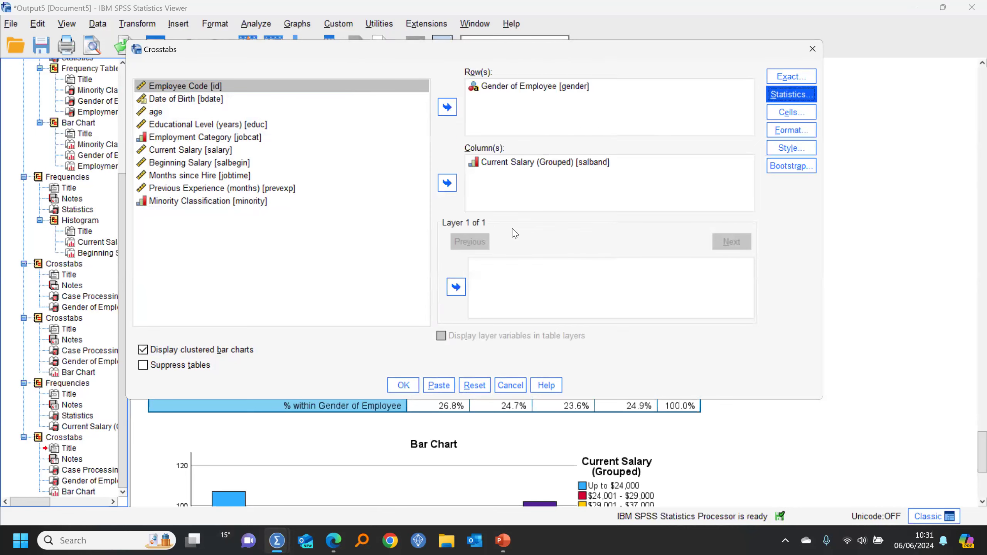
left_click(405, 386)
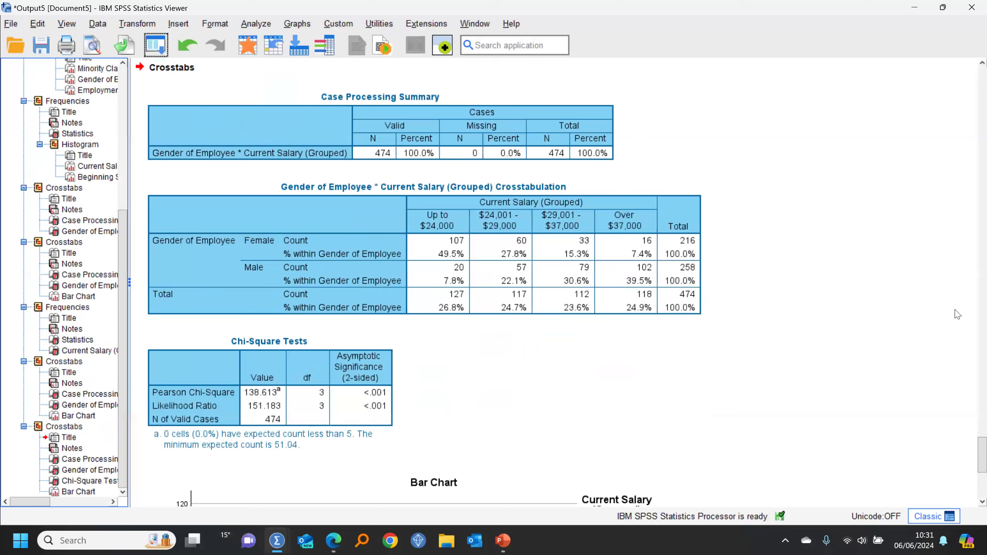
Open the Chi-Square Tests output table in the pivot table editor
left_click(343, 425)
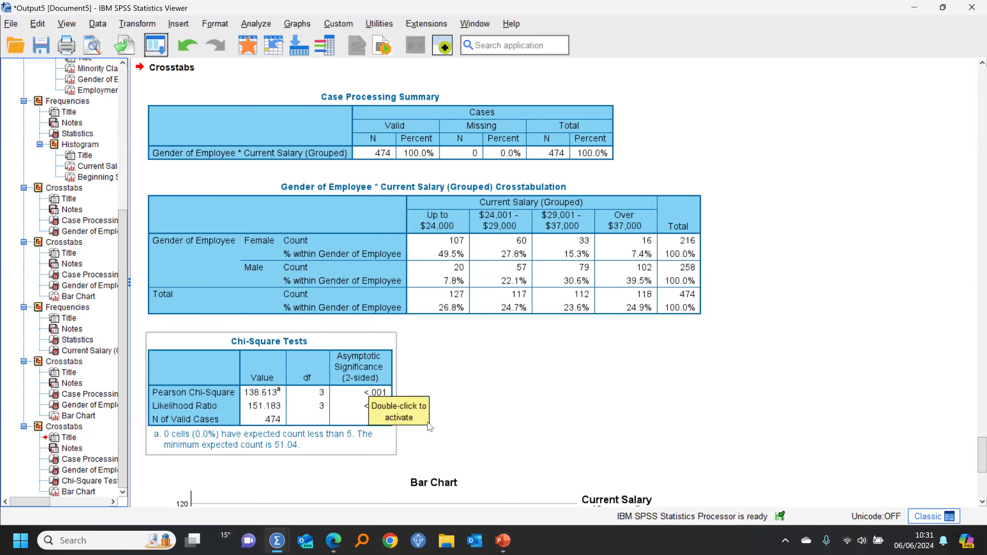
left_click(372, 373)
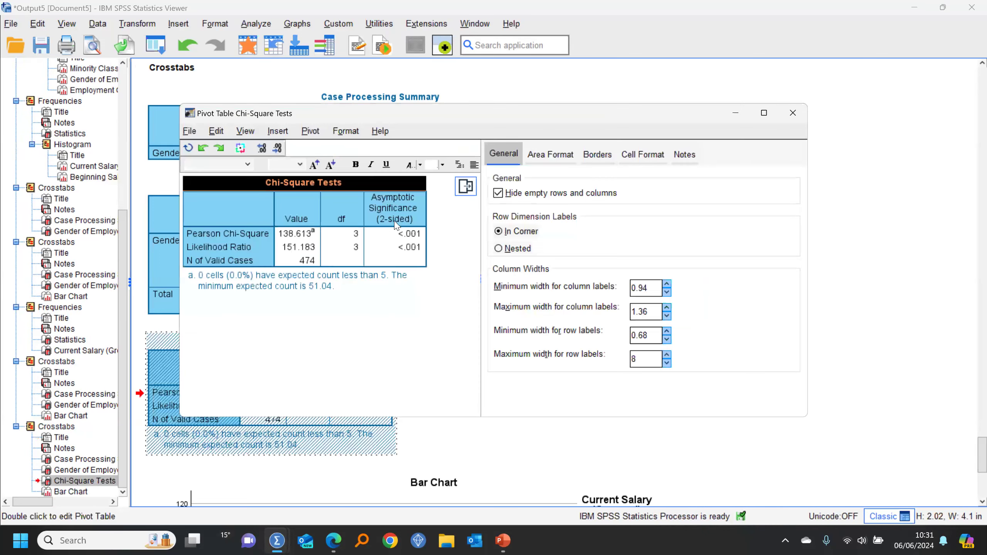
Look up the built-in explanation of the Asymptotic Significance heading in the Chi-Square Tests table, and close the table editor
left_click(389, 212)
right_click(393, 212)
left_click(433, 199)
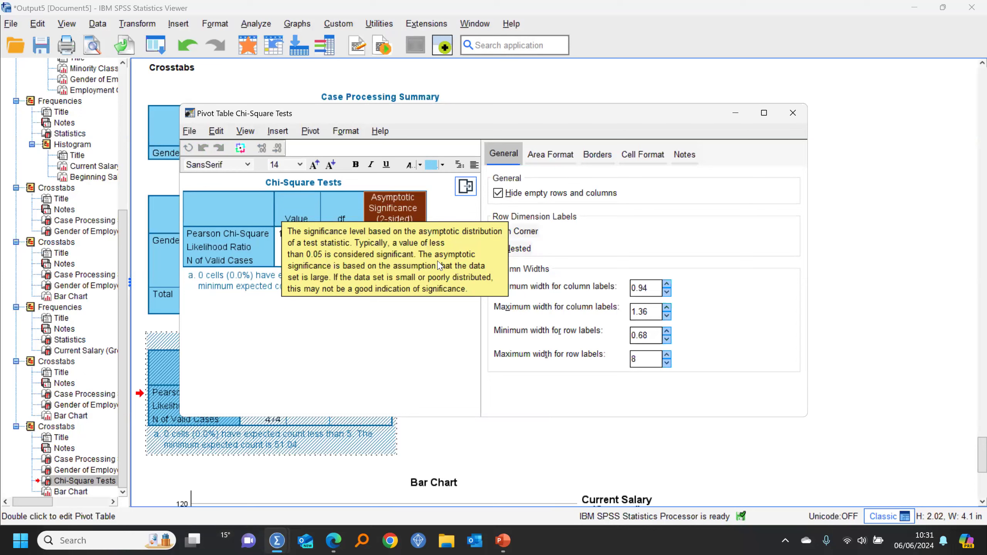
left_click(412, 345)
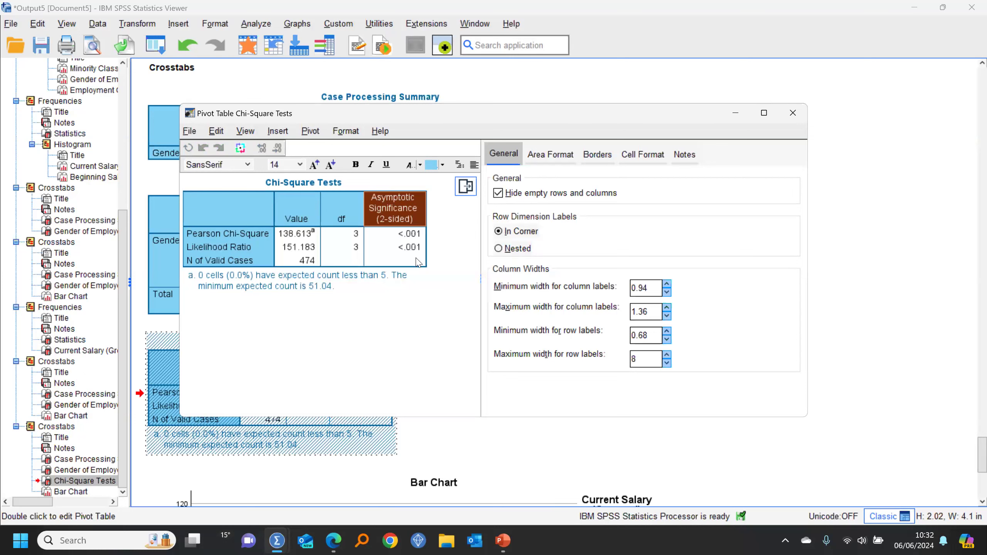
left_click(793, 113)
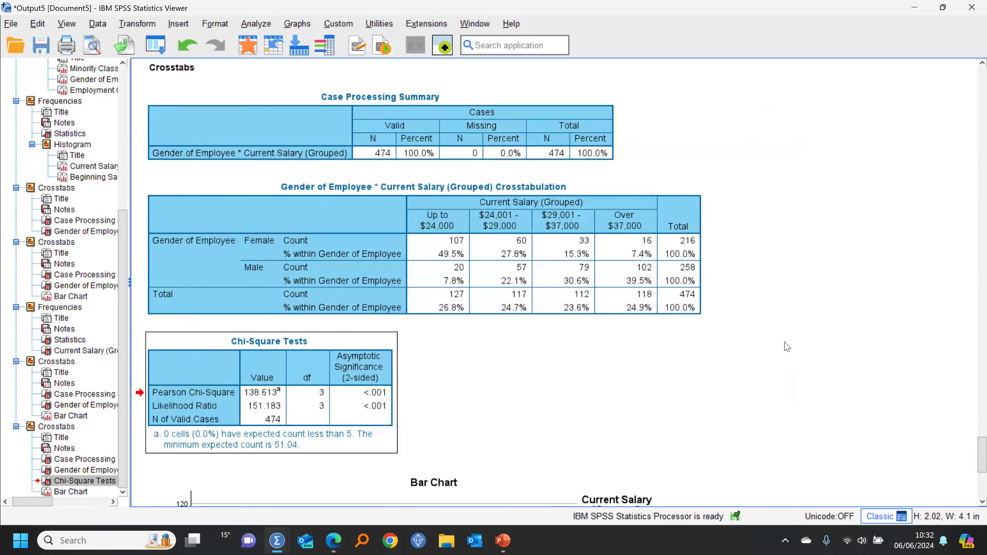
Open the gender by grouped salary bar chart in the Chart Editor and check its chart size properties
scroll(786, 346, "down", 5)
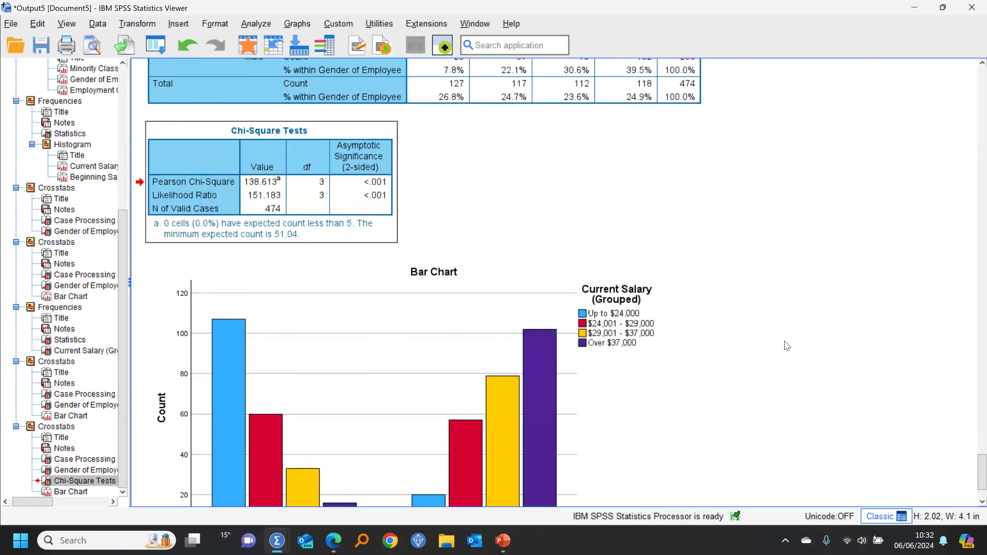
scroll(787, 346, "down", 2)
left_click(378, 252)
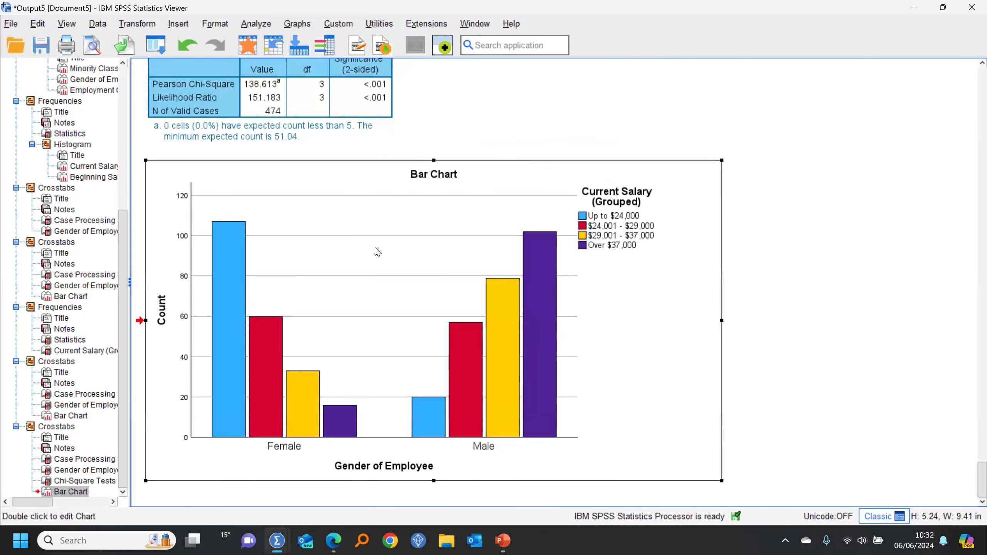
double_click(647, 160)
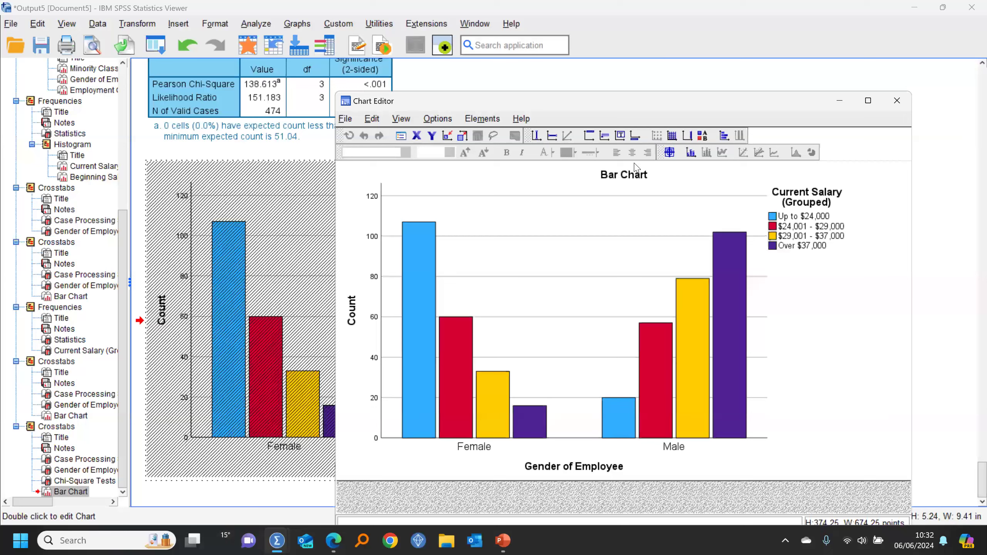
left_click(401, 137)
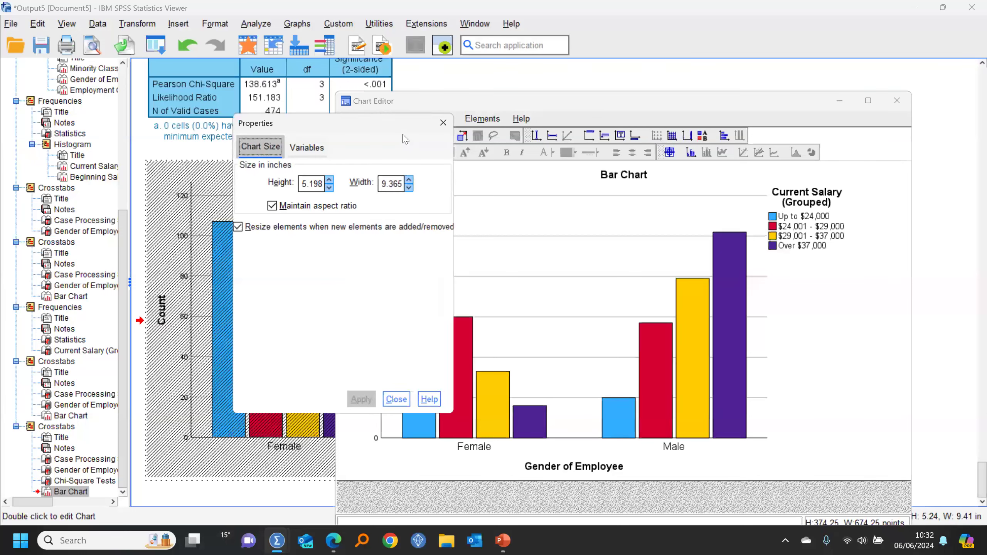
left_click(396, 399)
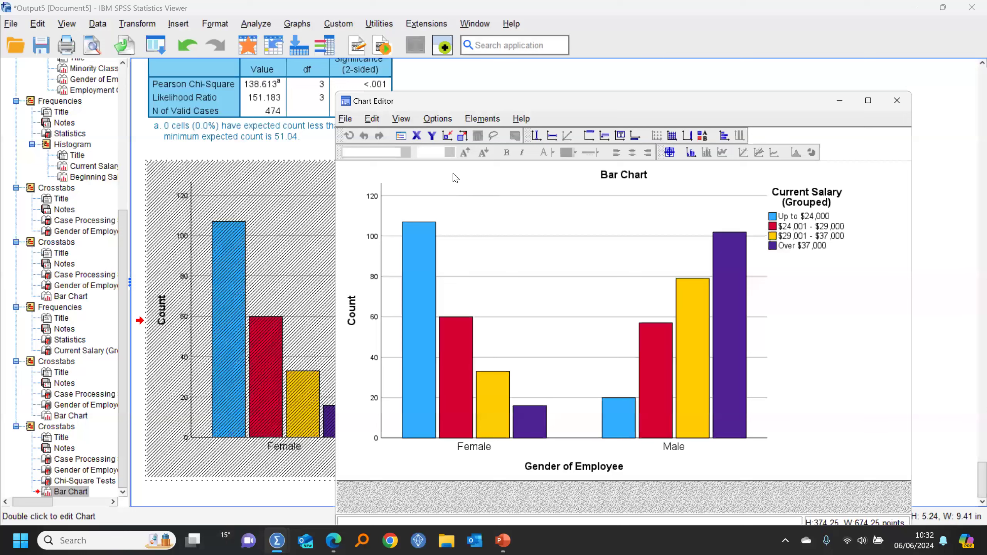
Add count data labels to all the bars, close the Chart Editor and return to the output document
left_click(438, 119)
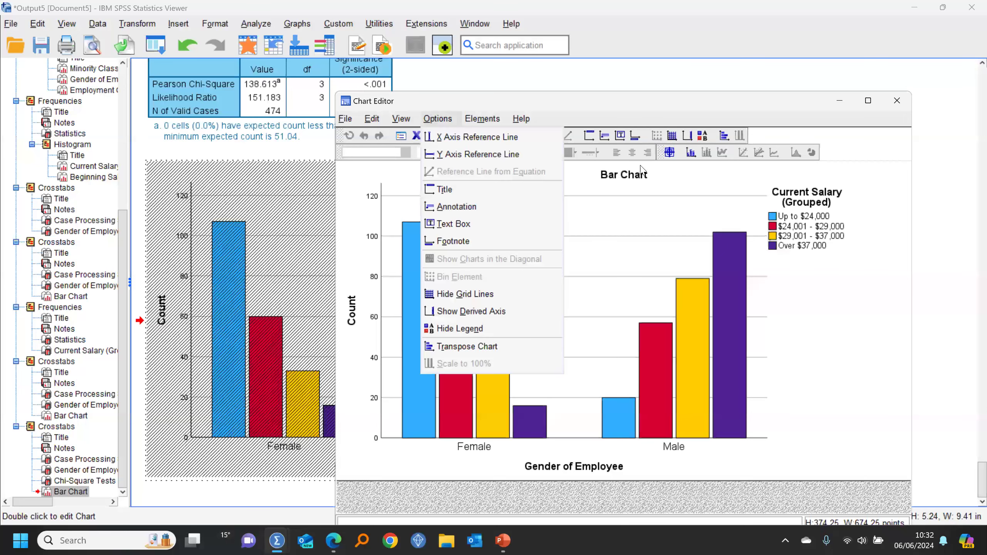
left_click(680, 186)
left_click(680, 185)
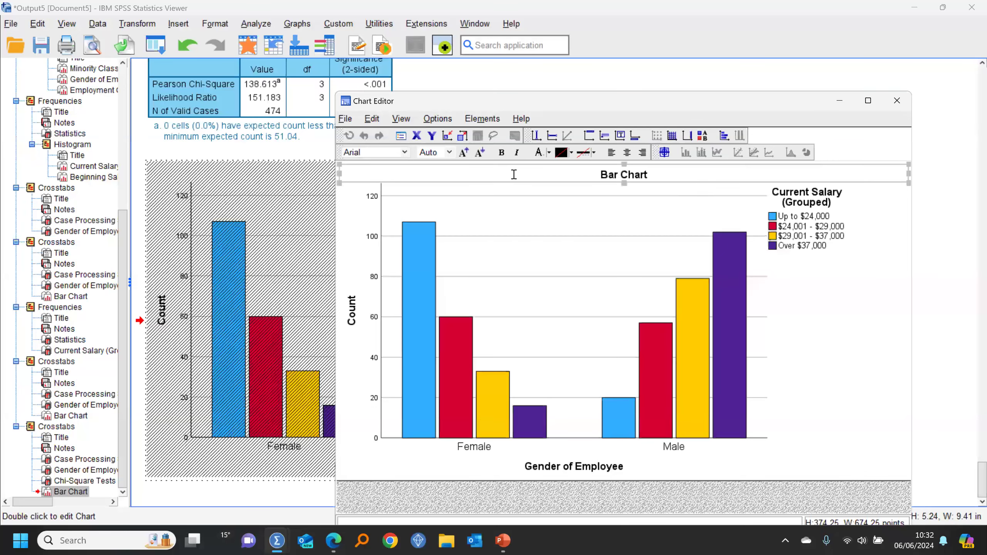
left_click(417, 330)
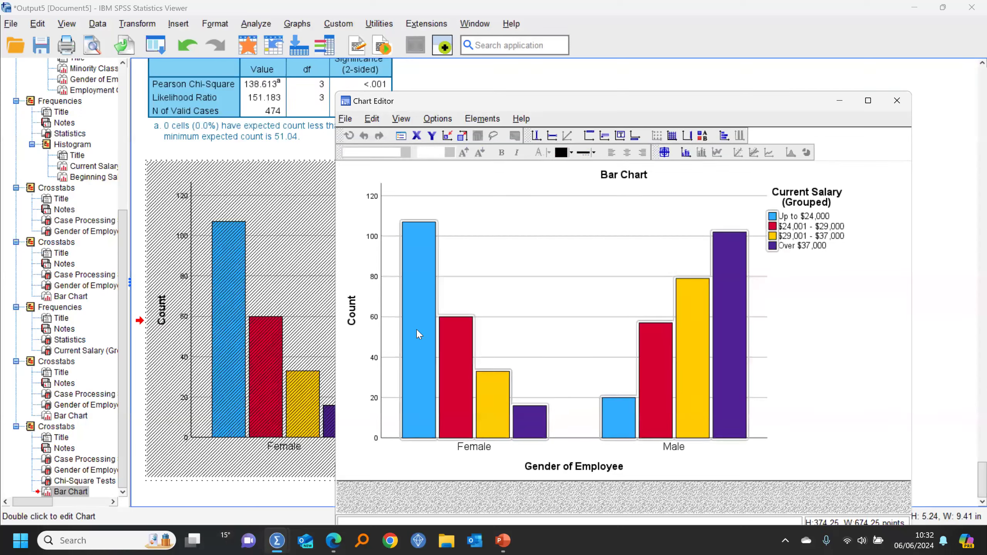
left_click(685, 152)
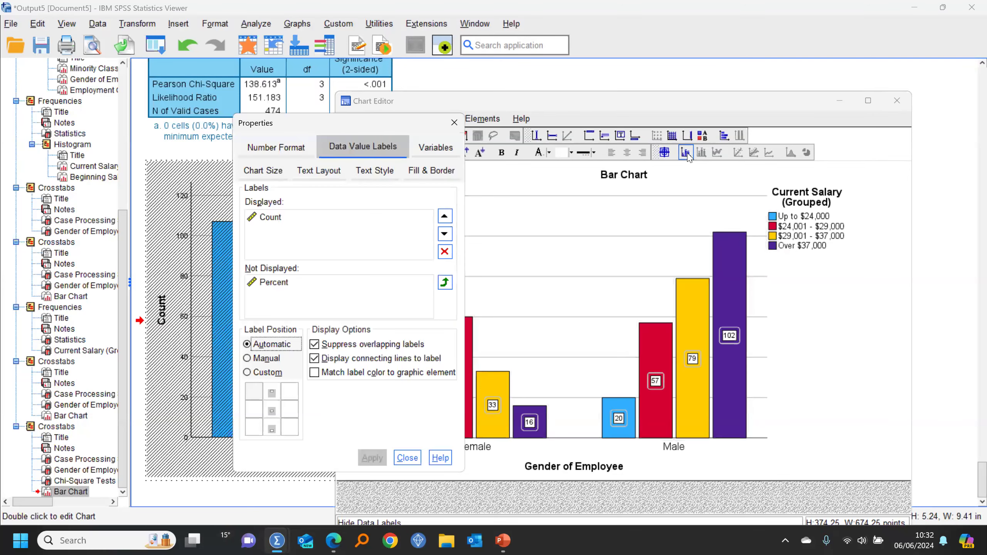
left_click(454, 123)
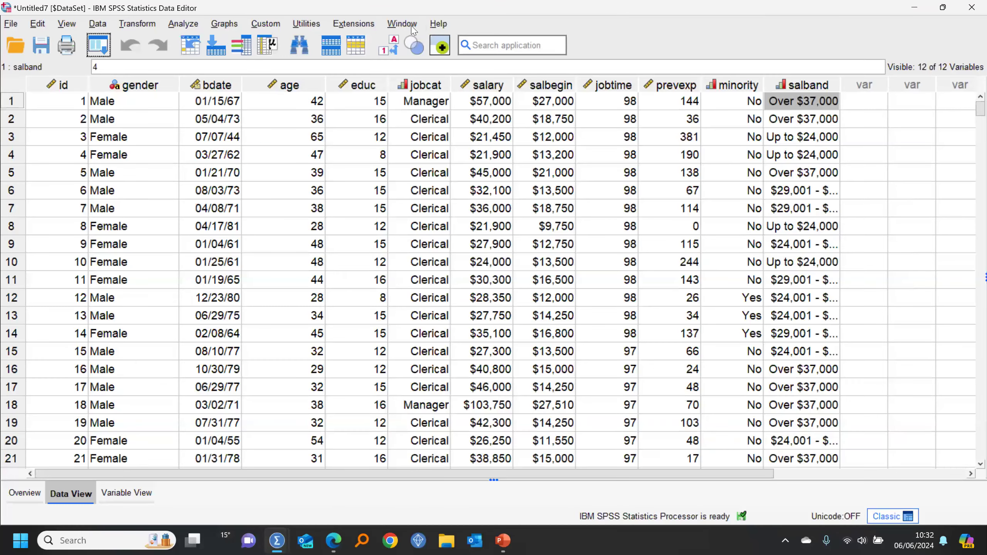
left_click(410, 25)
left_click(443, 146)
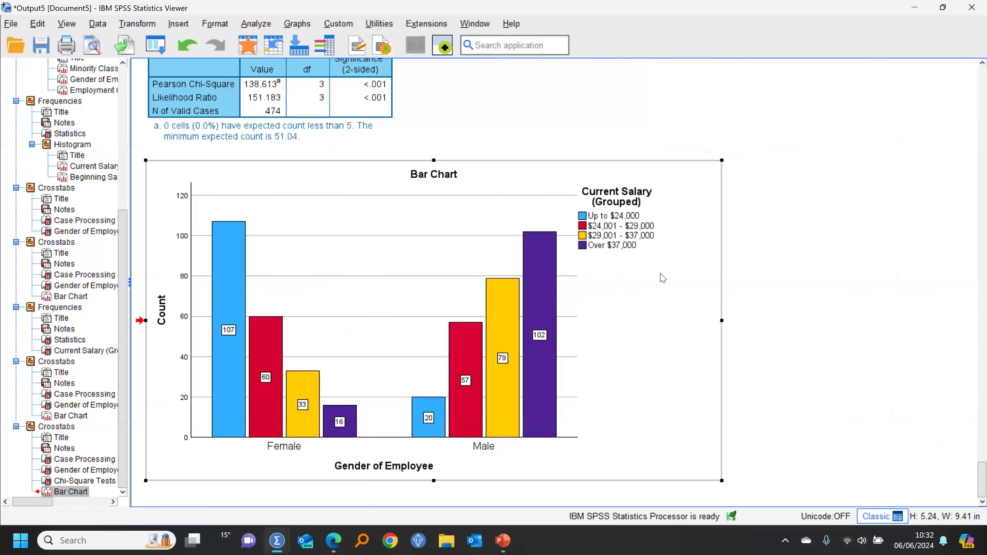
Copy the labelled bar chart as a Microsoft Office Graphics Object
right_click(700, 280)
mouse_move(726, 287)
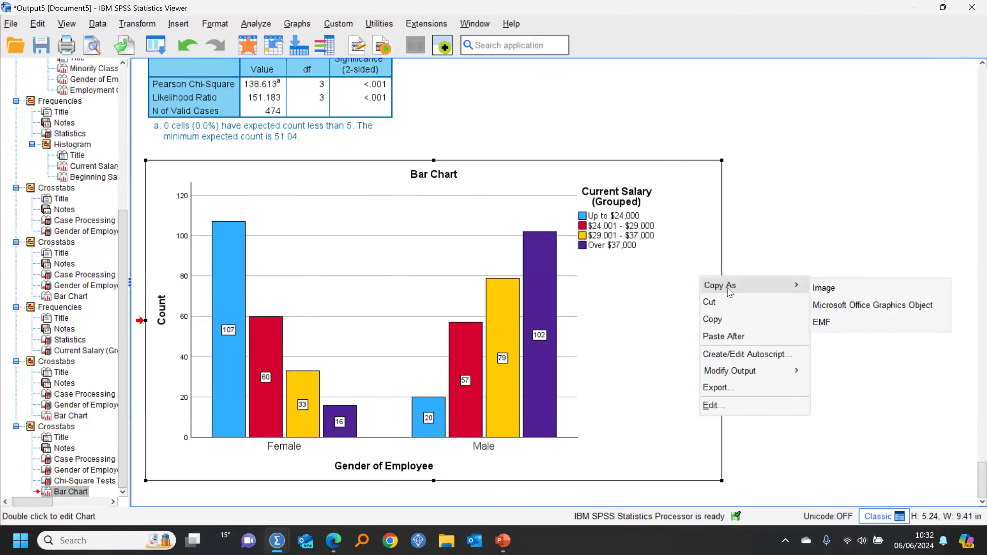
left_click(846, 308)
Switch to Blank Slide Deck.pptx in PowerPoint and paste the chart onto slide 1 using the destination theme
mouse_move(503, 540)
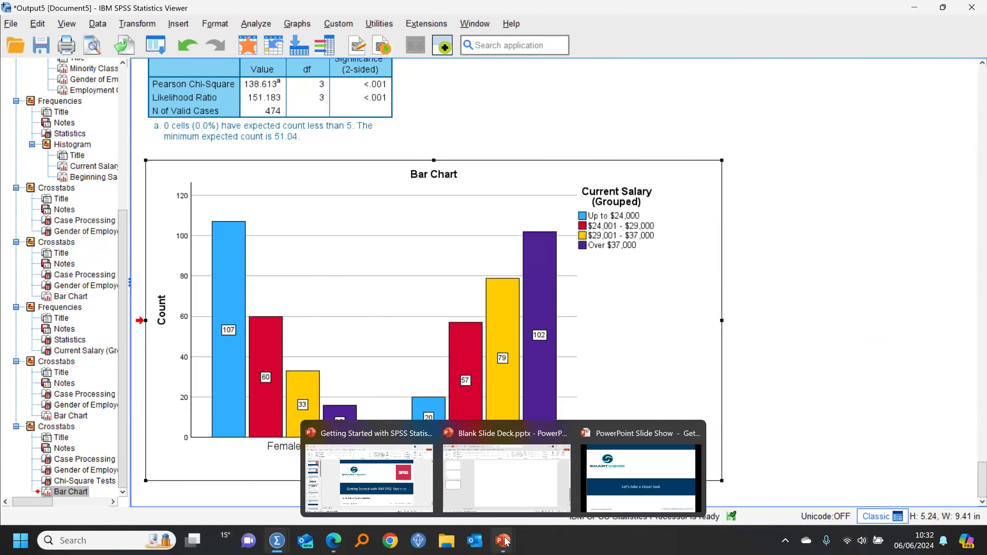
left_click(504, 469)
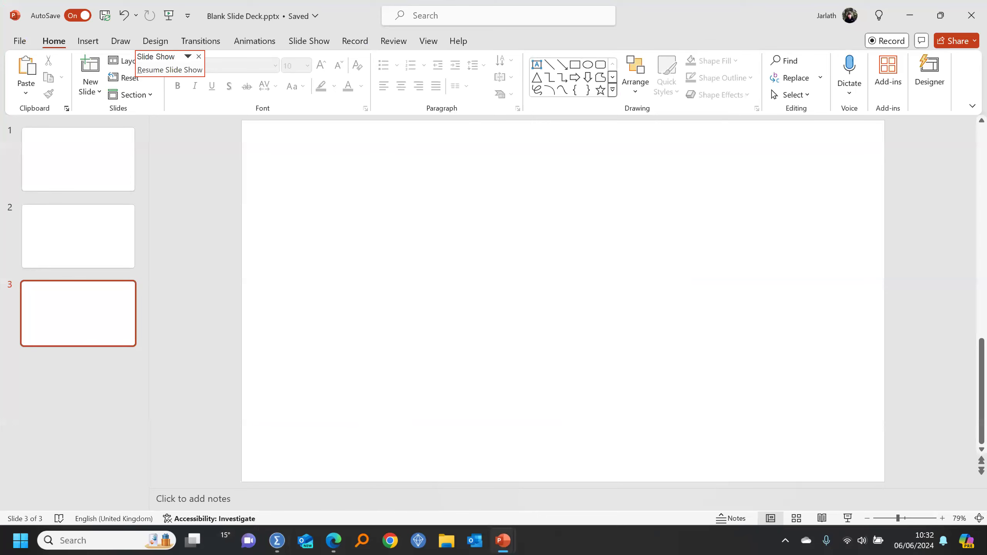
left_click(55, 158)
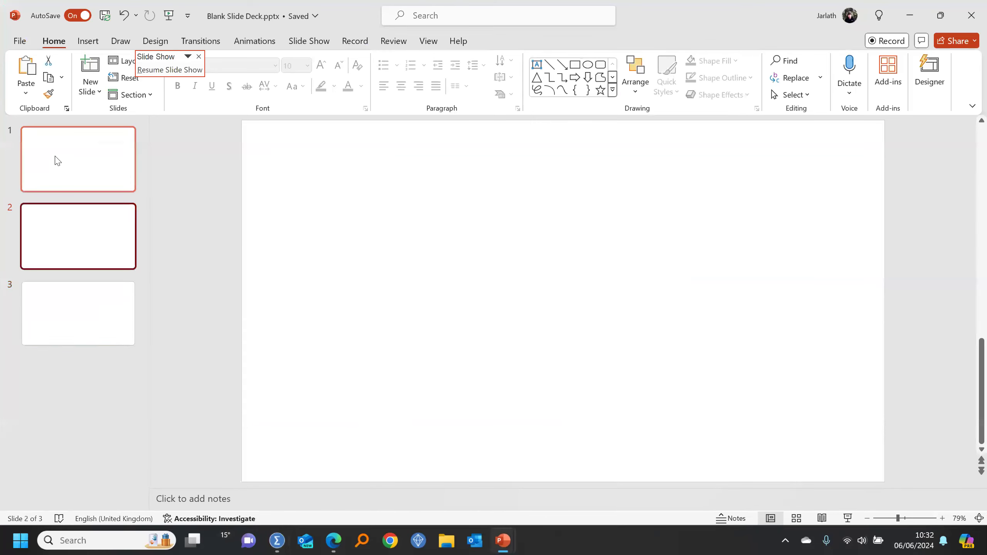
right_click(358, 195)
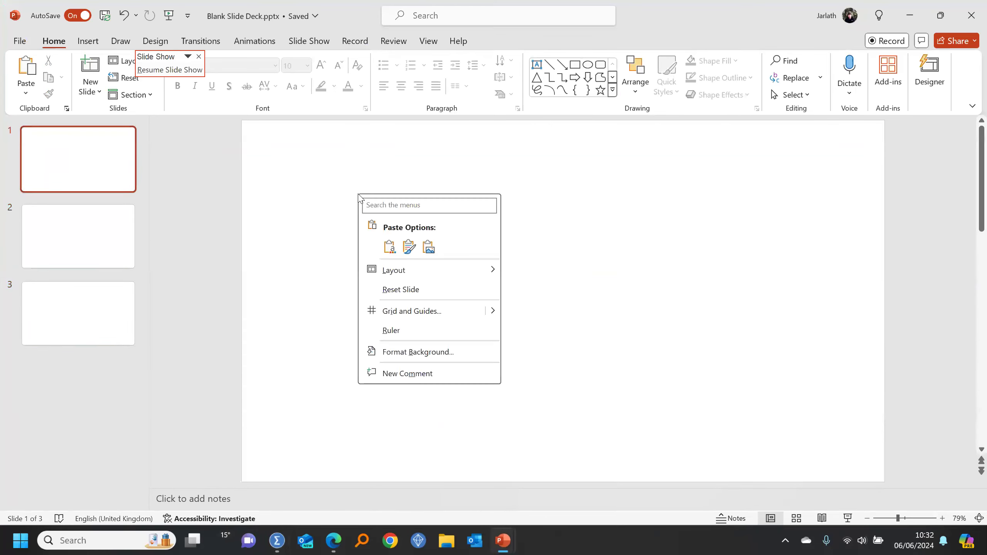
left_click(391, 246)
Move the pasted chart toward the slide's upper-left corner and enlarge it to fill most of the slide
left_click_drag(408, 200, 261, 158)
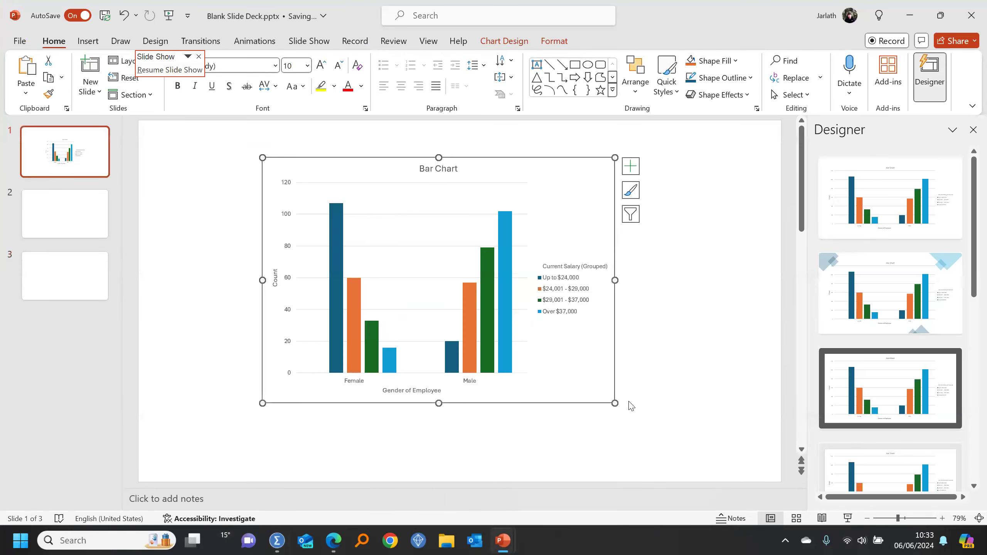
left_click_drag(614, 403, 735, 427)
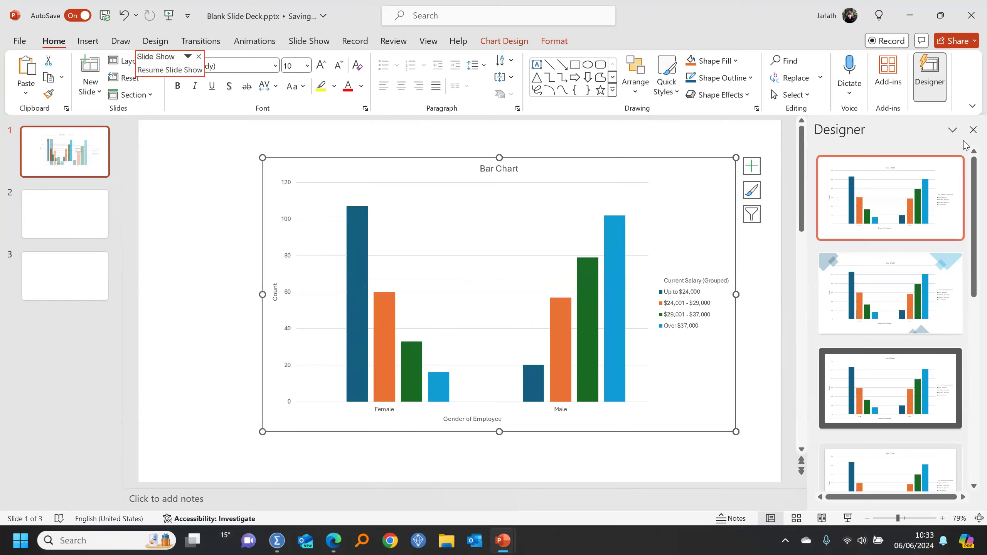
left_click_drag(360, 158, 269, 149)
mouse_move(642, 308)
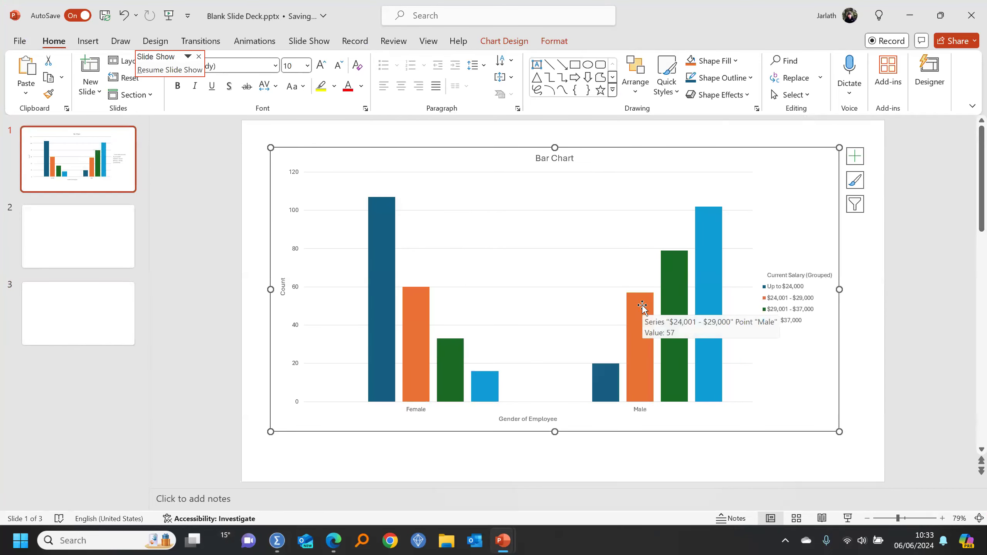
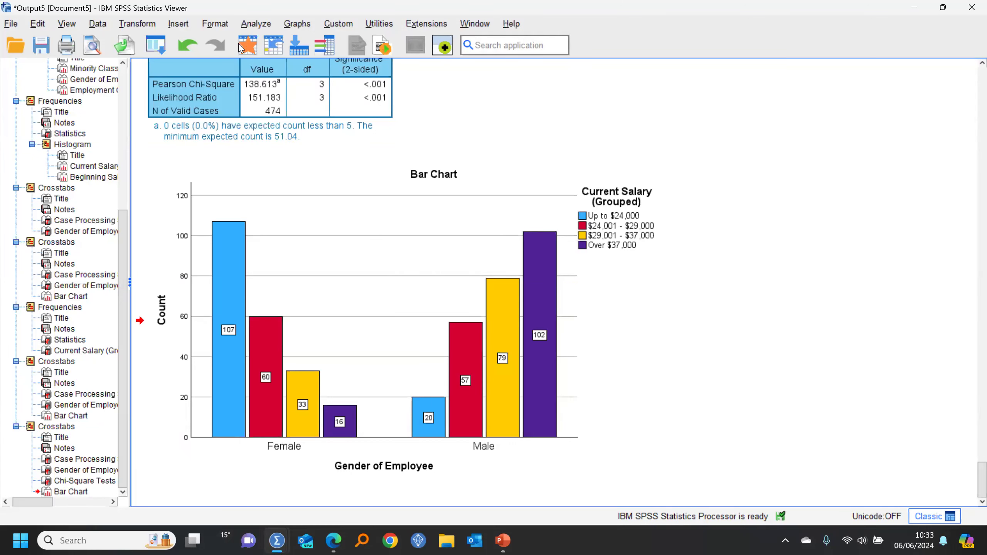
Open Custom Tables for the employee dataset in SPSS and widen the variable list to fit the full labels
left_click(254, 52)
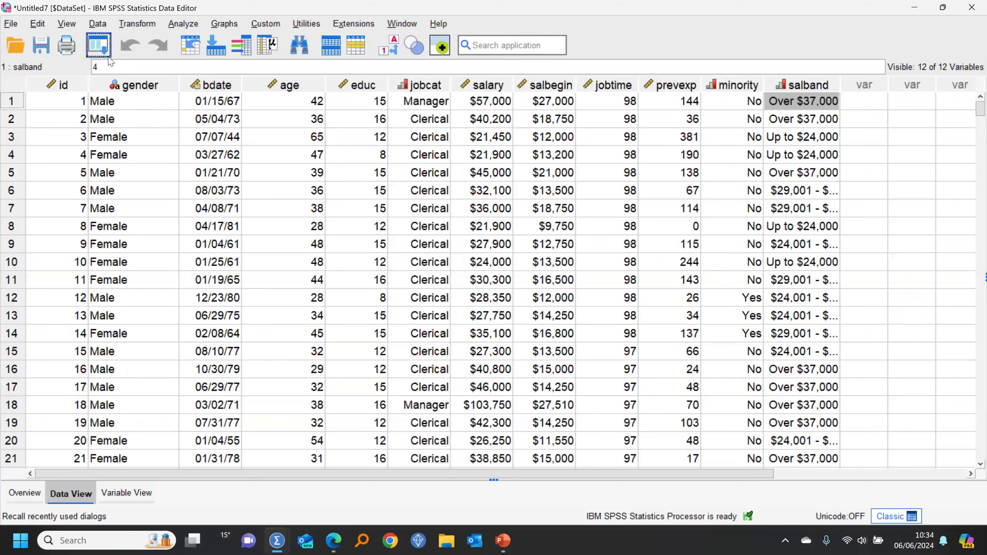
left_click(184, 25)
mouse_move(210, 122)
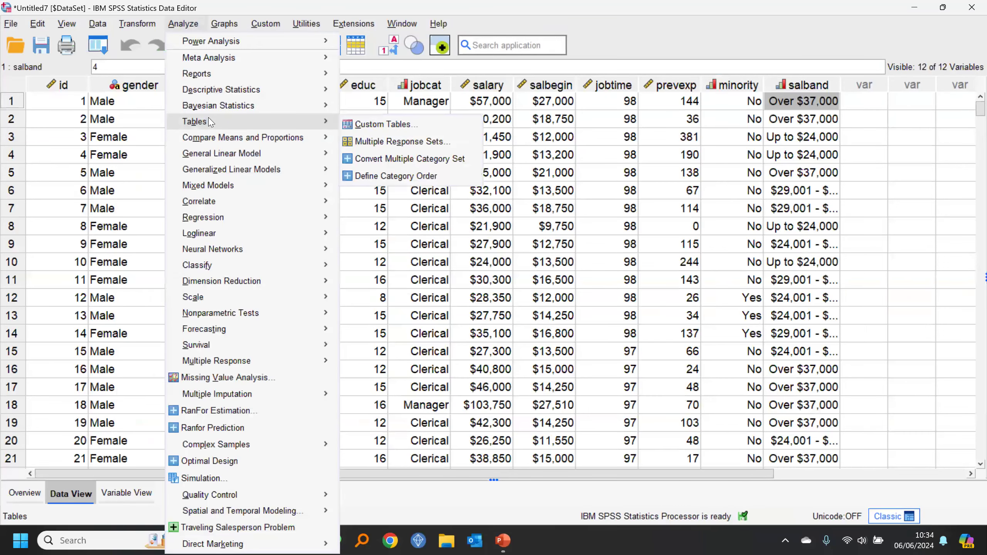
left_click(366, 124)
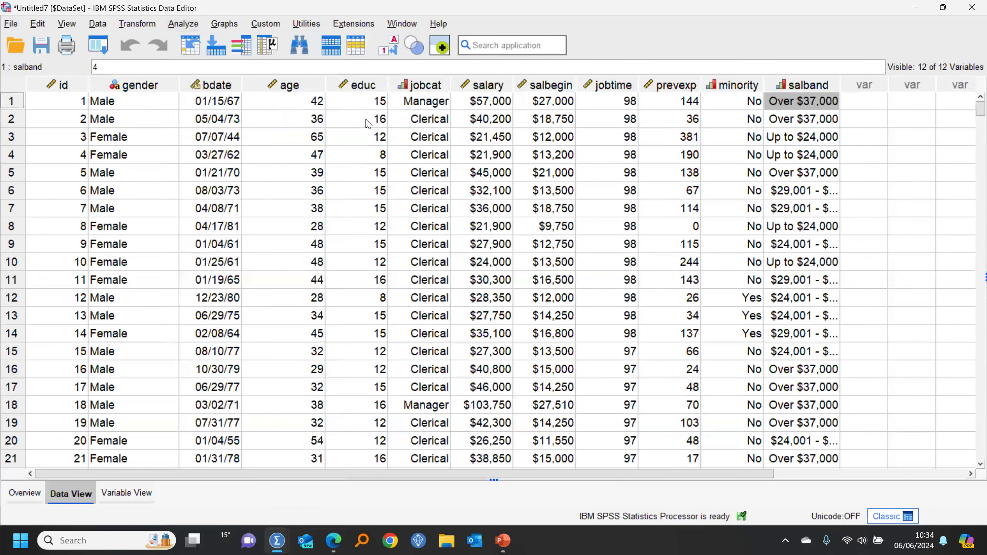
left_click_drag(280, 46, 285, 2)
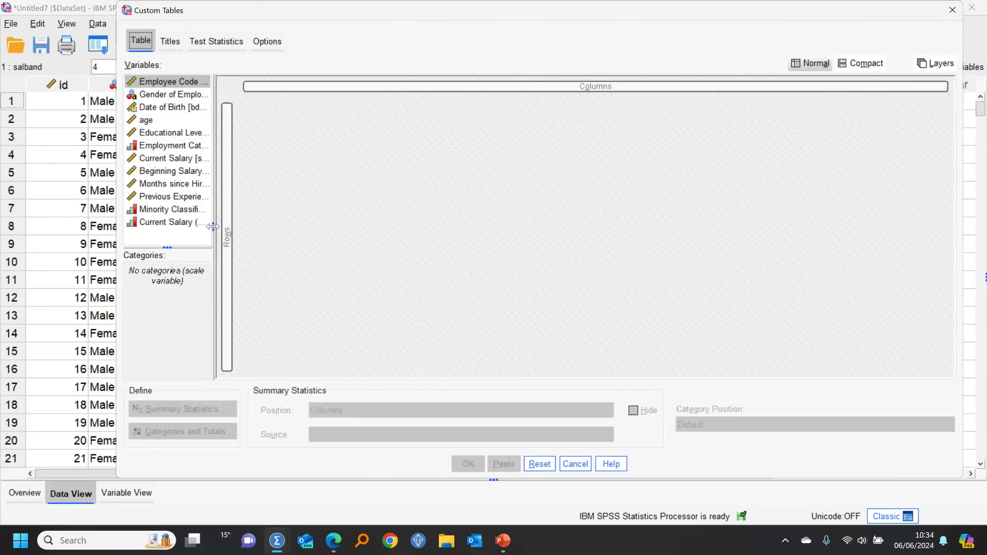
left_click_drag(212, 226, 299, 227)
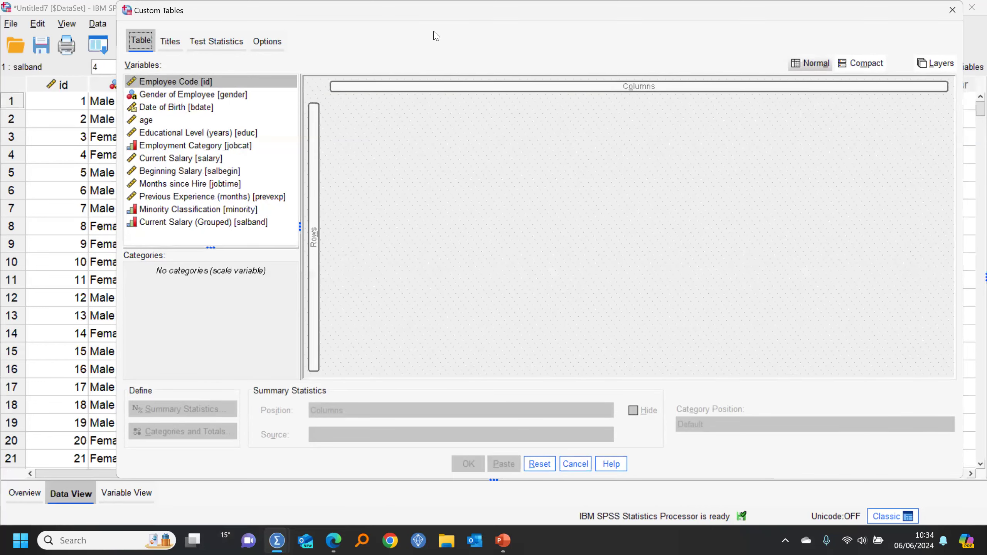
left_click_drag(416, 17, 393, 24)
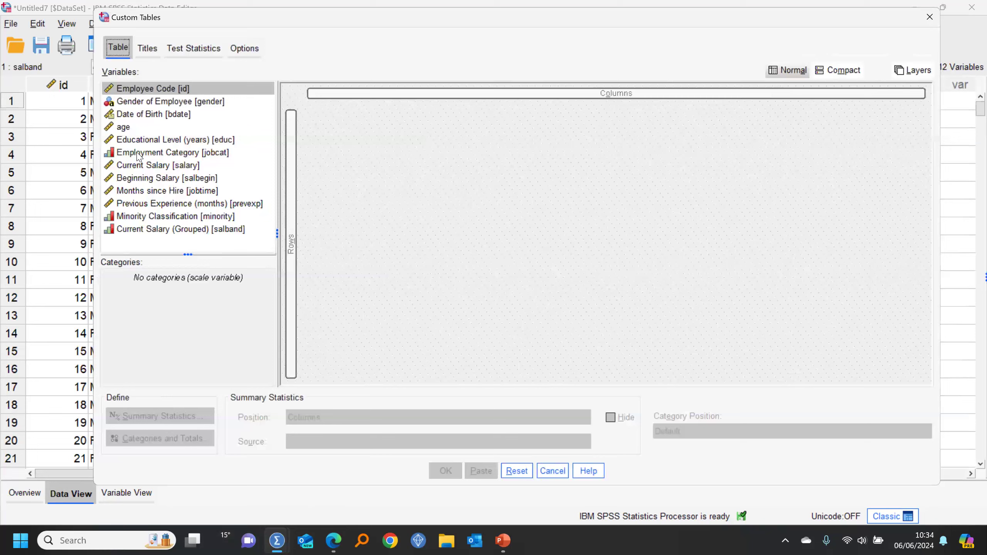
Lay out the table with Employment Category in the rows and Current Salary (Grouped) in the columns
left_click_drag(136, 153, 422, 97)
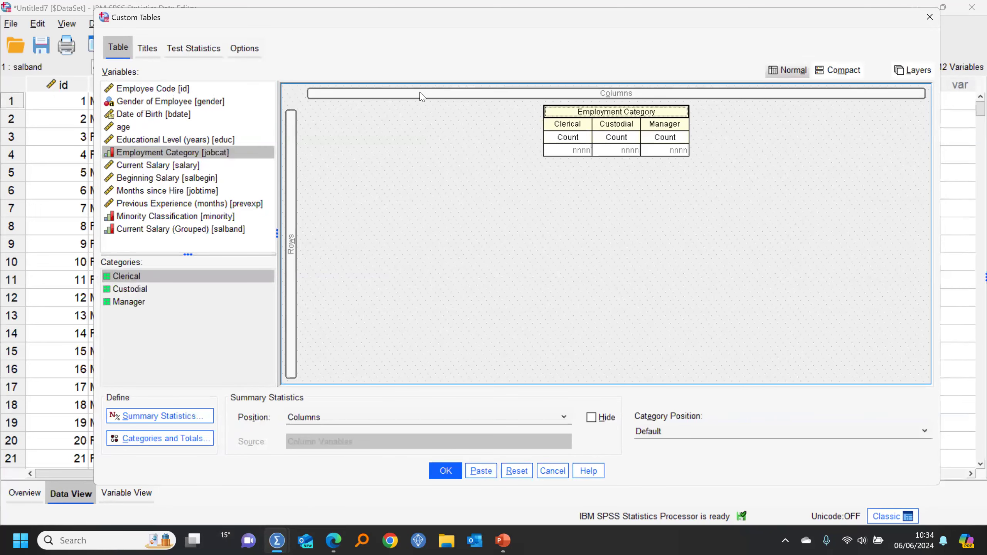
left_click_drag(121, 231, 691, 125)
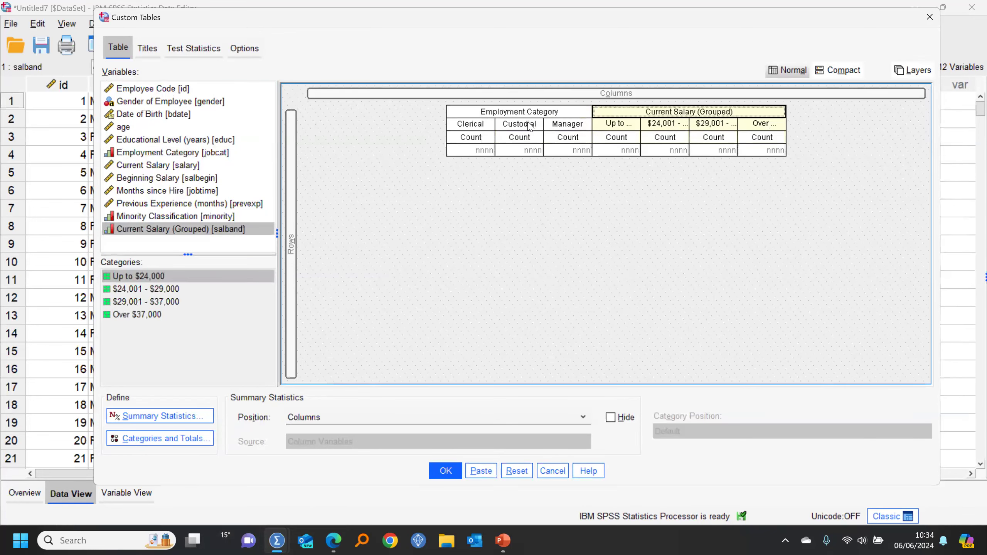
left_click_drag(521, 117, 290, 193)
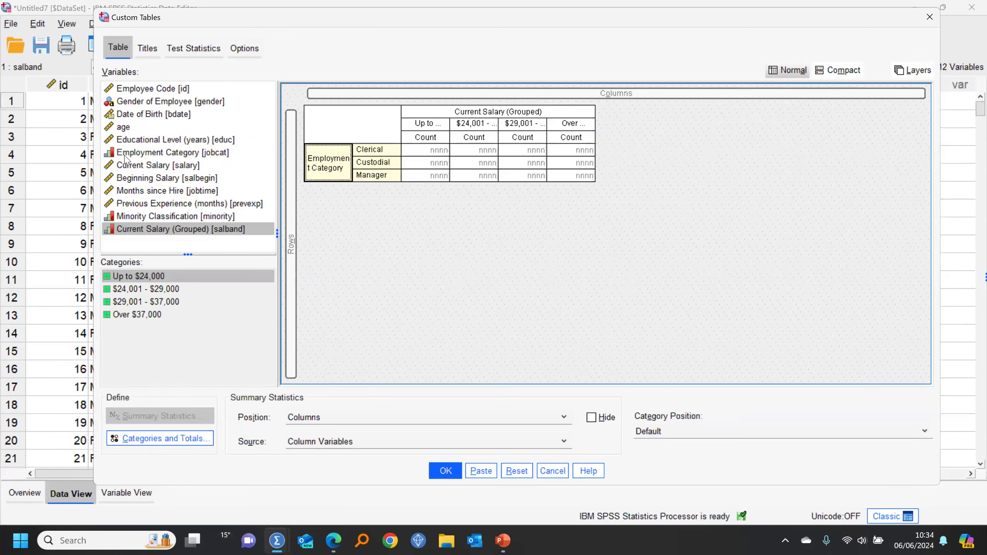
Nest Minority Classification within the Employment Category rows and add age as a column beside Current Salary (Grouped)
left_click_drag(146, 217, 353, 181)
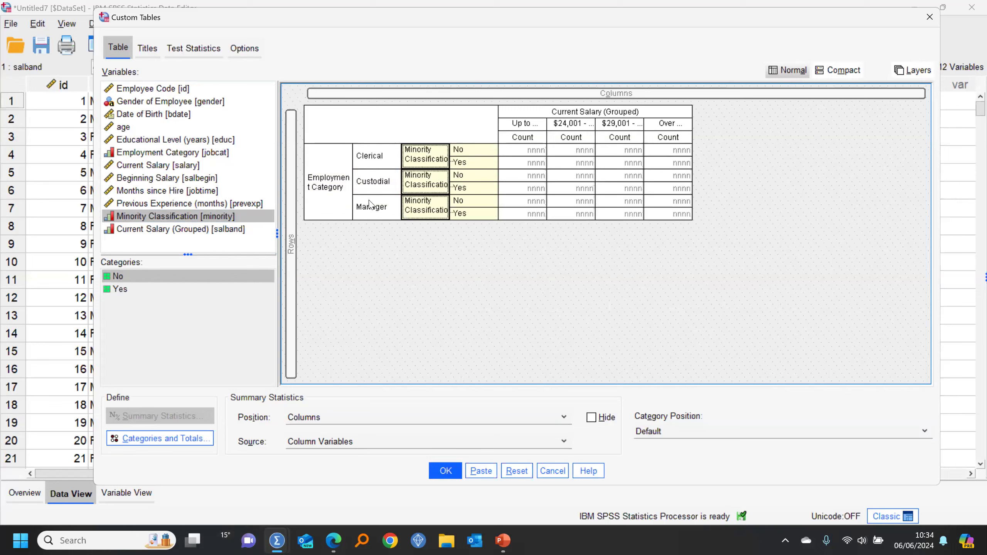
left_click_drag(124, 128, 699, 136)
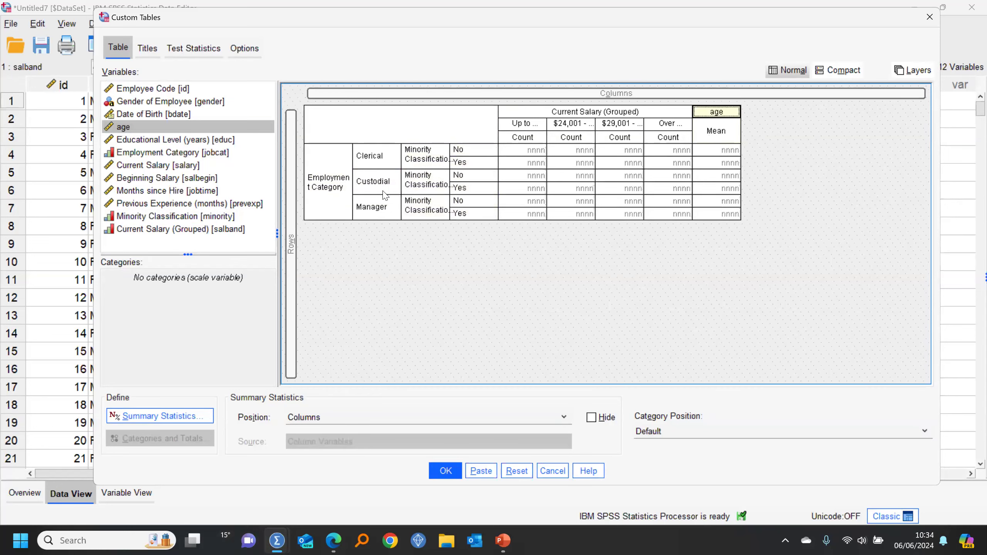
Show a total for Employment Category in the table rows and exclude the Custodial category
left_click(328, 188)
left_click(160, 438)
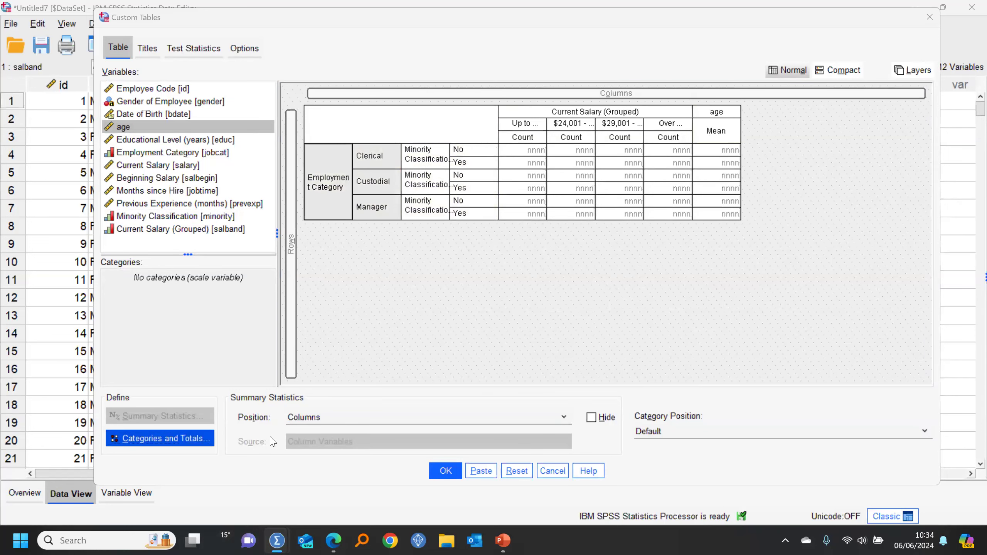
left_click(602, 234)
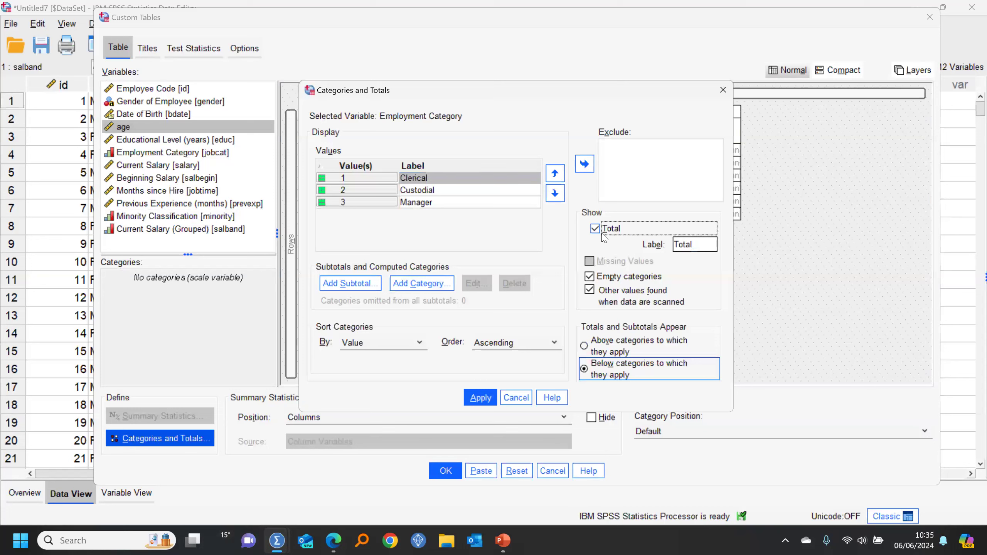
left_click(479, 192)
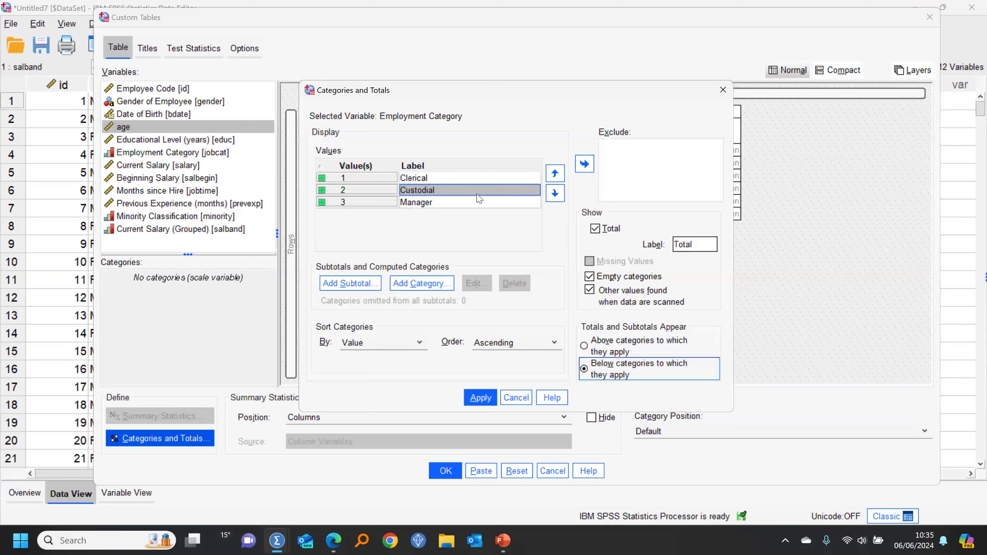
left_click(584, 165)
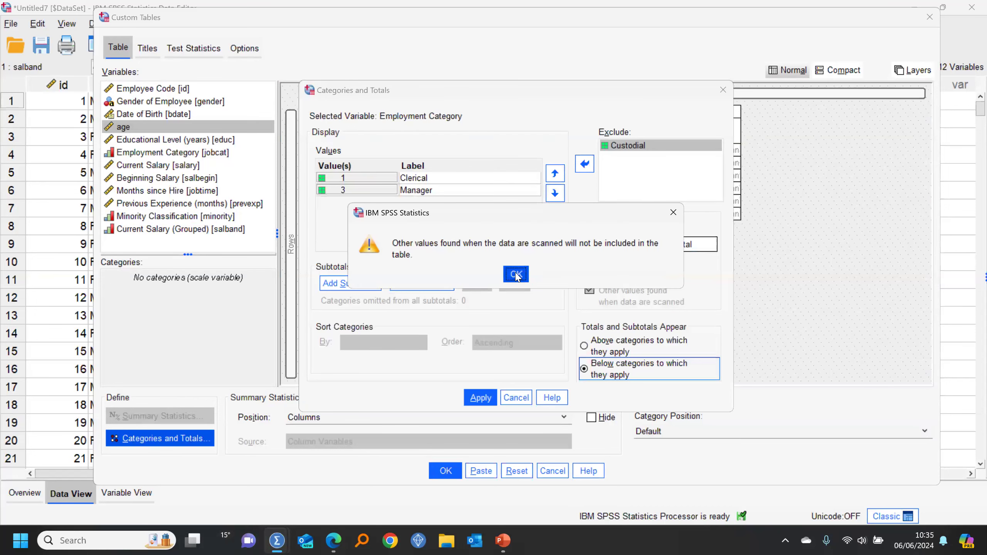
left_click(515, 274)
left_click(481, 398)
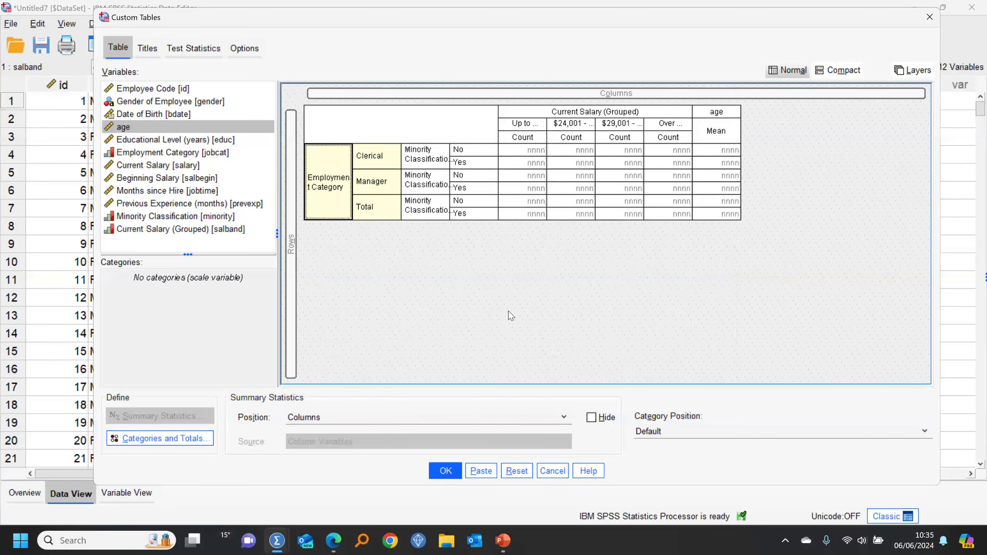
Add the Row N % statistic to Current Salary (Grouped) and label it Percent
left_click(529, 117)
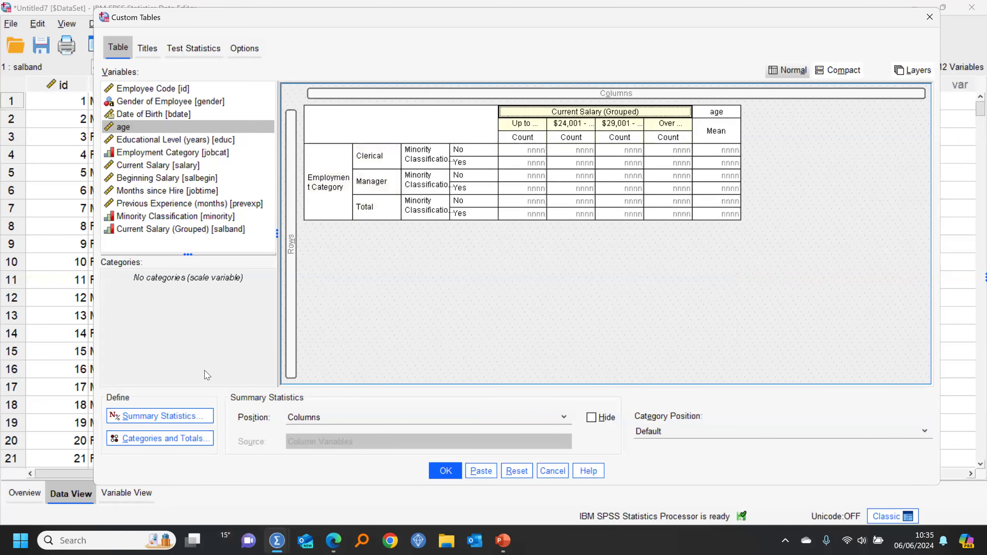
left_click(169, 422)
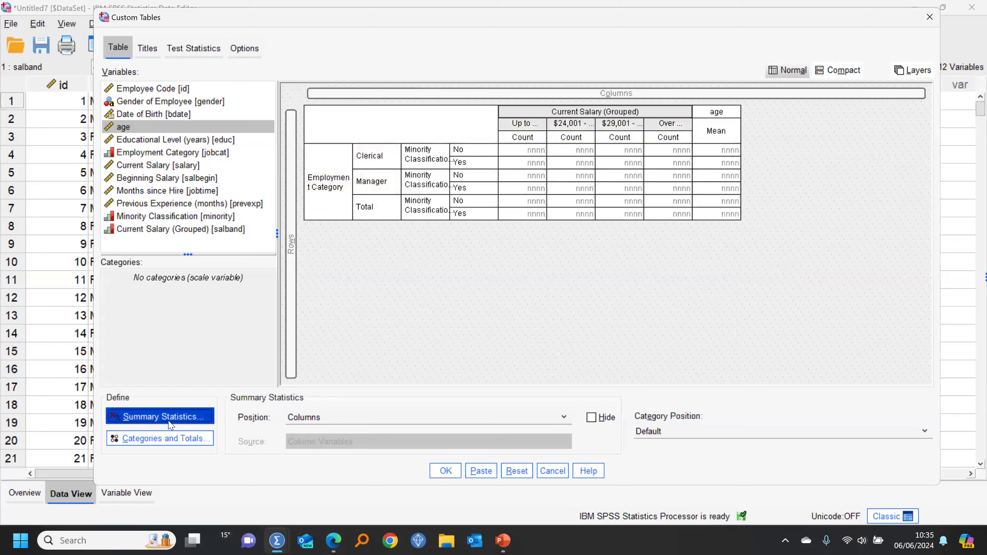
left_click(237, 110)
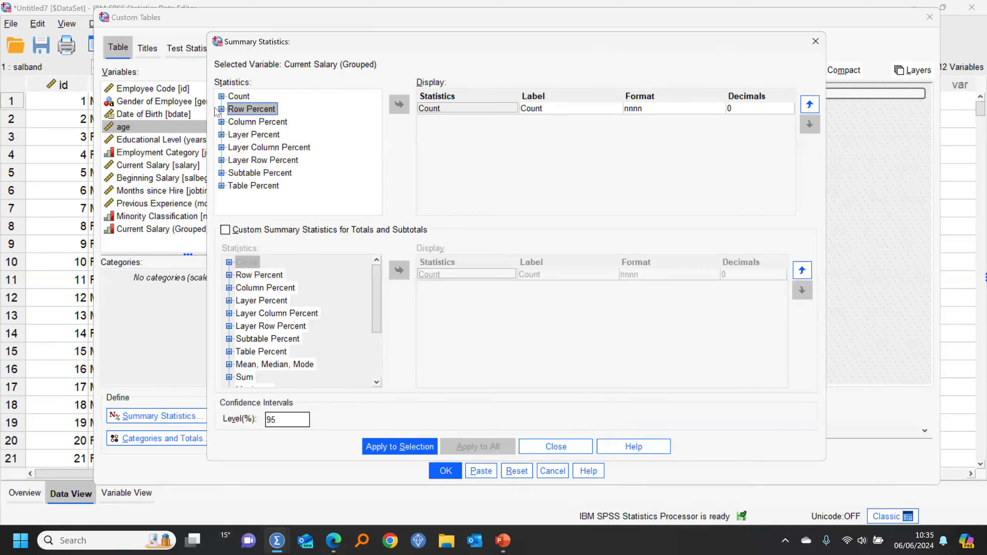
left_click(221, 109)
left_click(253, 110)
left_click(399, 109)
double_click(551, 123)
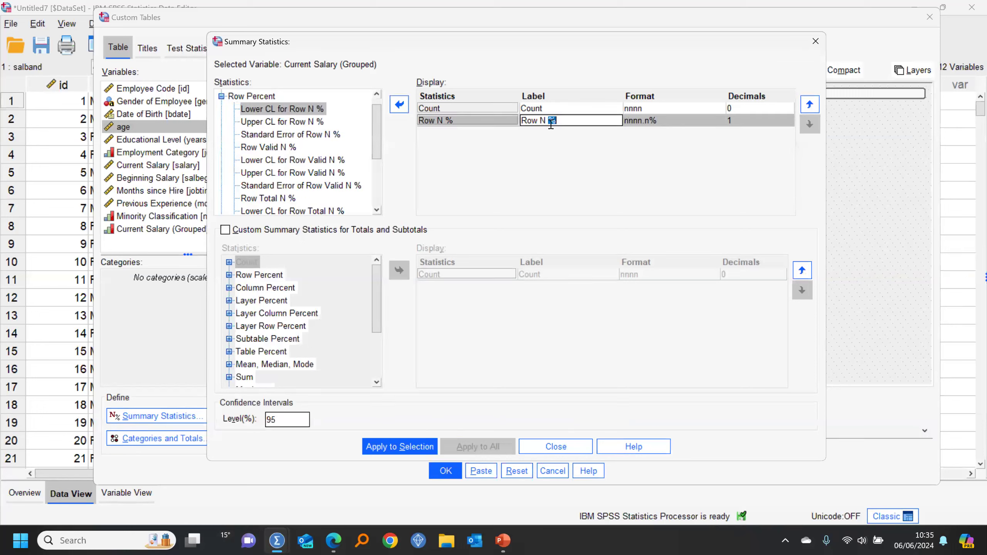
left_click_drag(571, 119, 496, 117)
type("Percent")
left_click(412, 447)
left_click(567, 448)
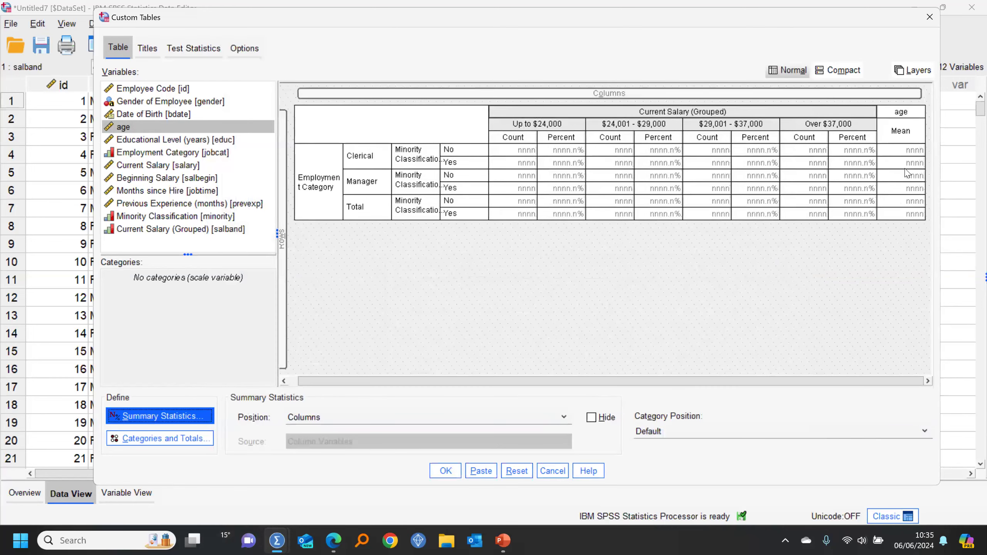
left_click(904, 120)
left_click(201, 416)
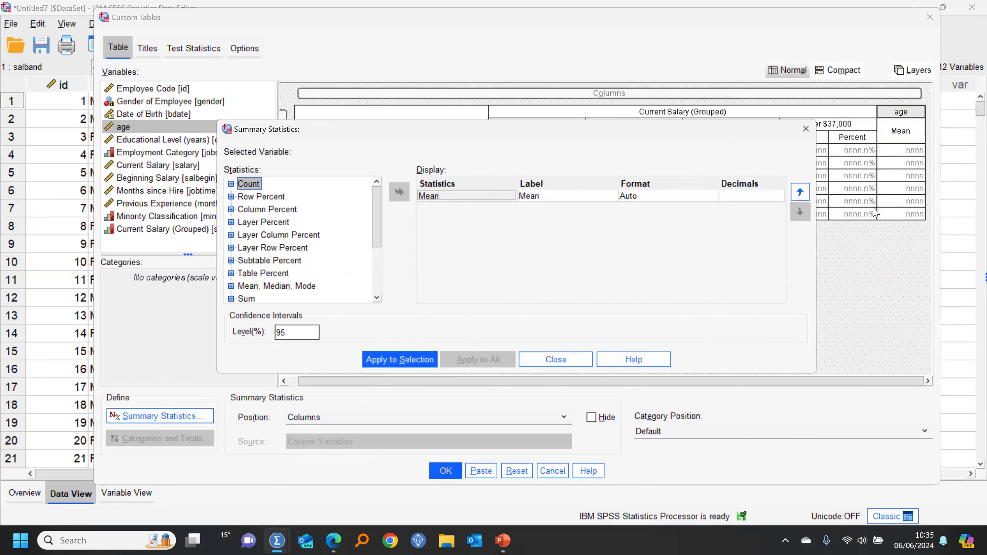
left_click(556, 359)
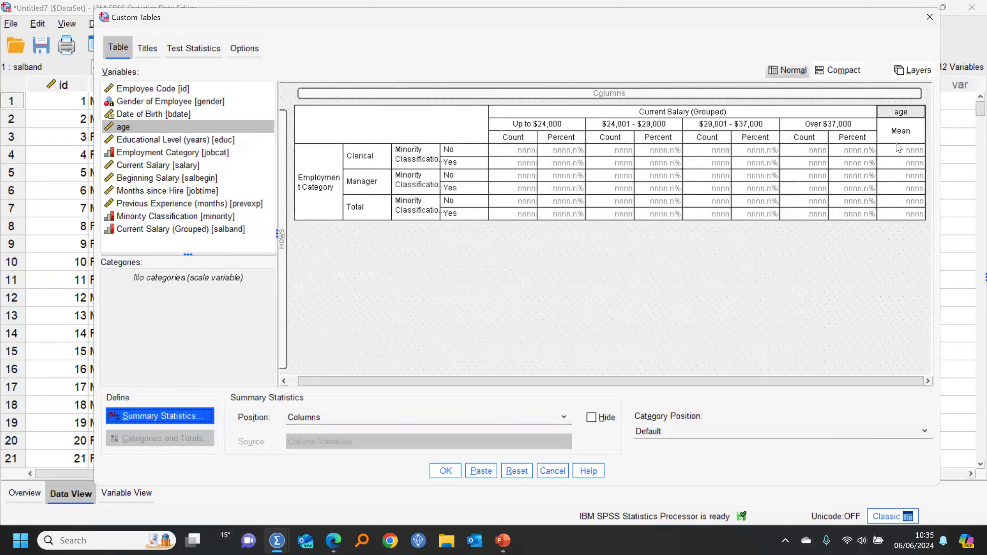
Add Median to the summary statistics of age, below Mean
left_click(904, 131)
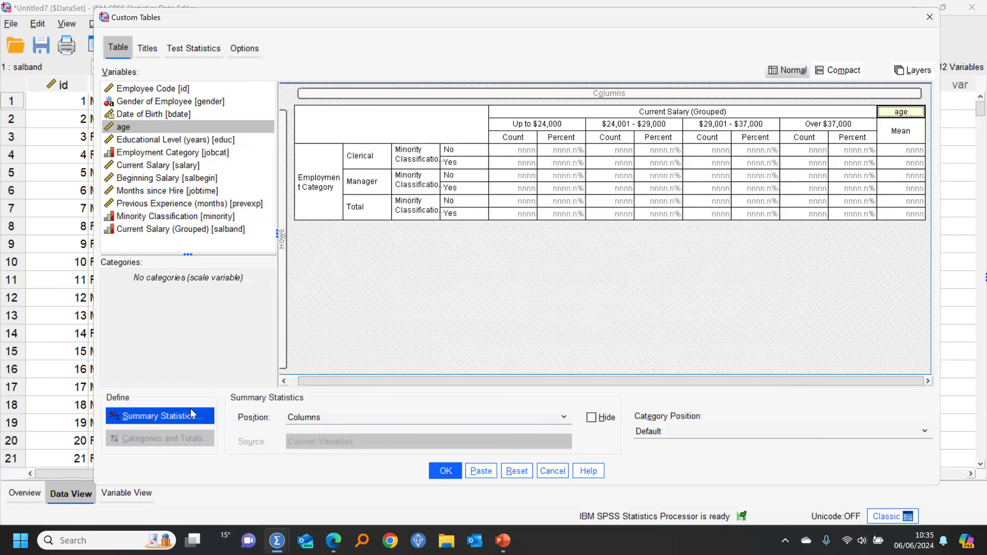
left_click(206, 415)
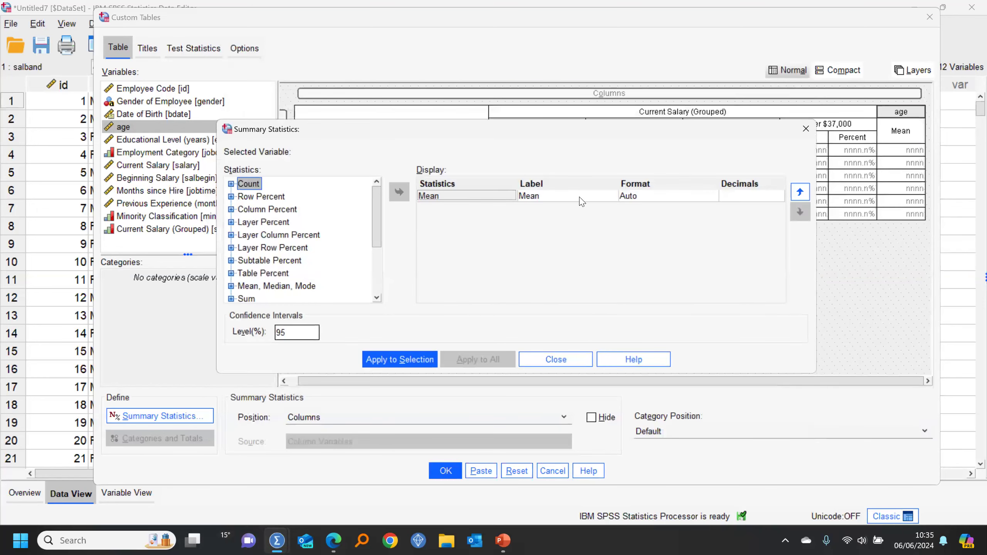
left_click(594, 198)
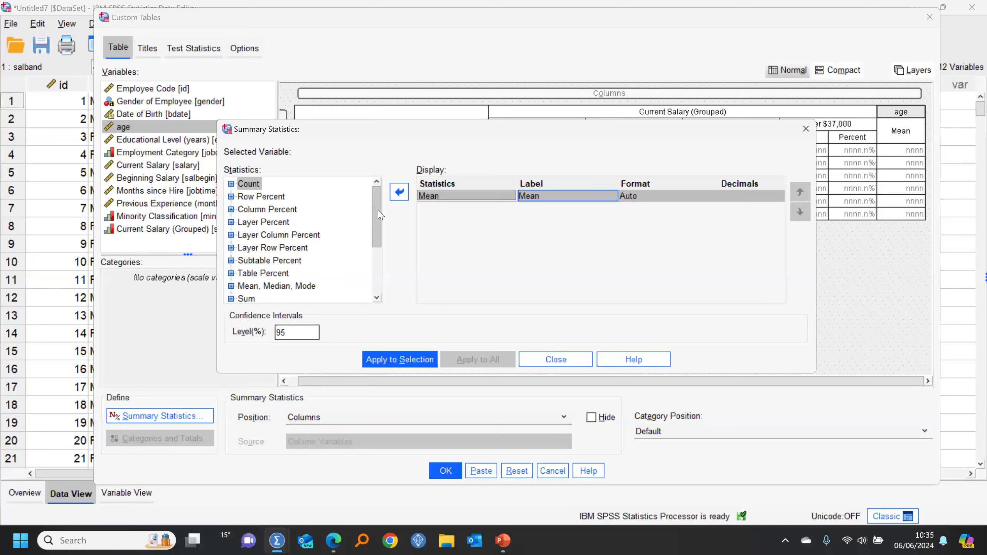
left_click(231, 184)
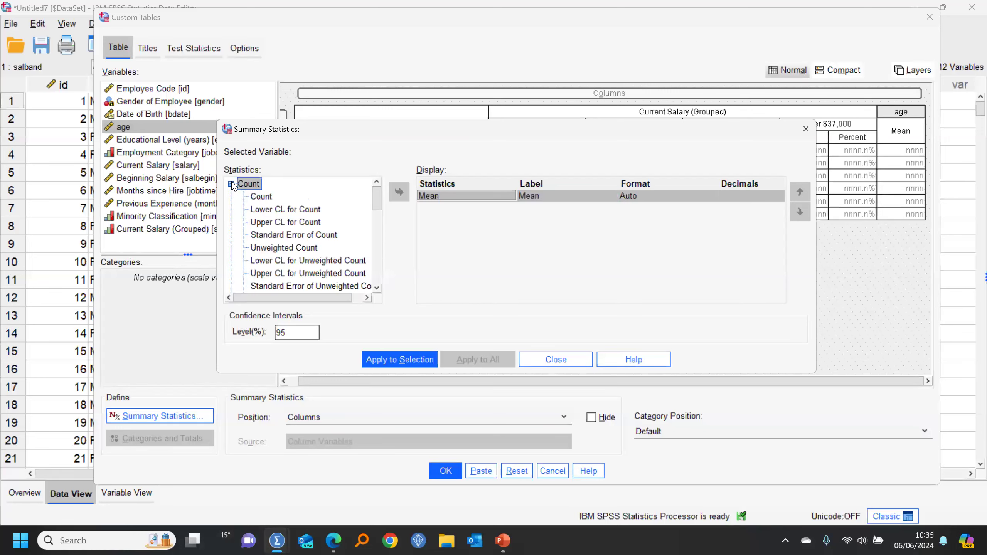
left_click(232, 184)
left_click(231, 184)
left_click(232, 184)
left_click(231, 184)
left_click_drag(371, 210, 391, 272)
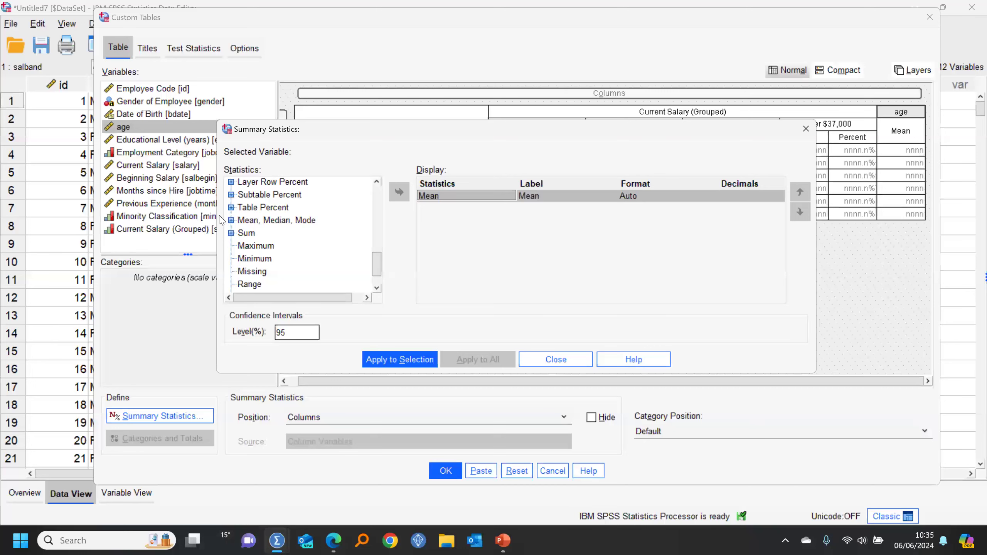
left_click(231, 221)
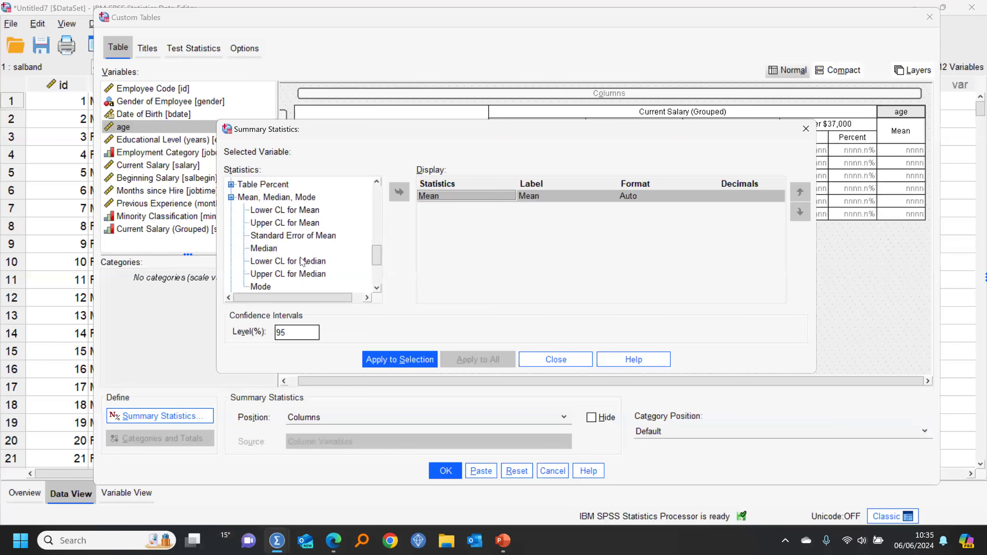
left_click_drag(266, 250, 428, 229)
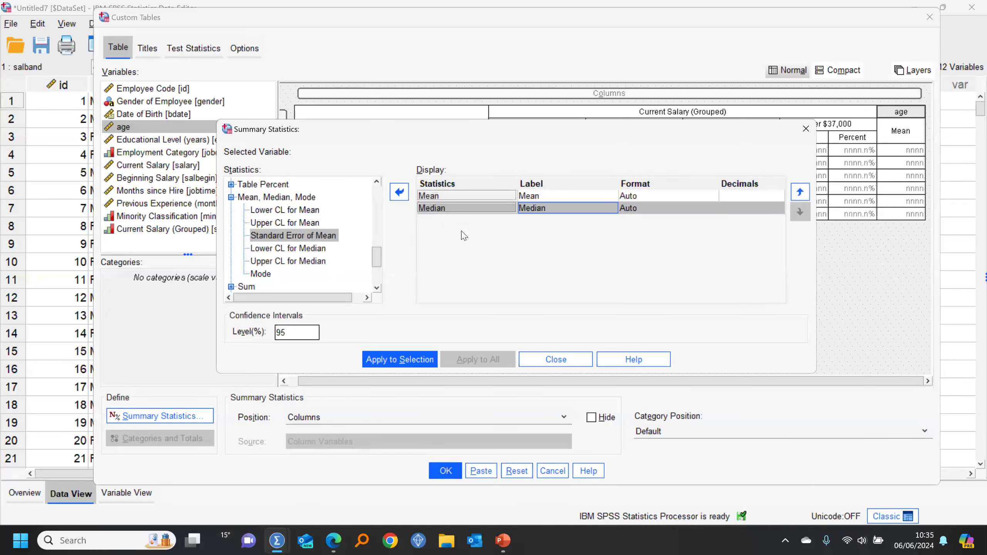
left_click(556, 360)
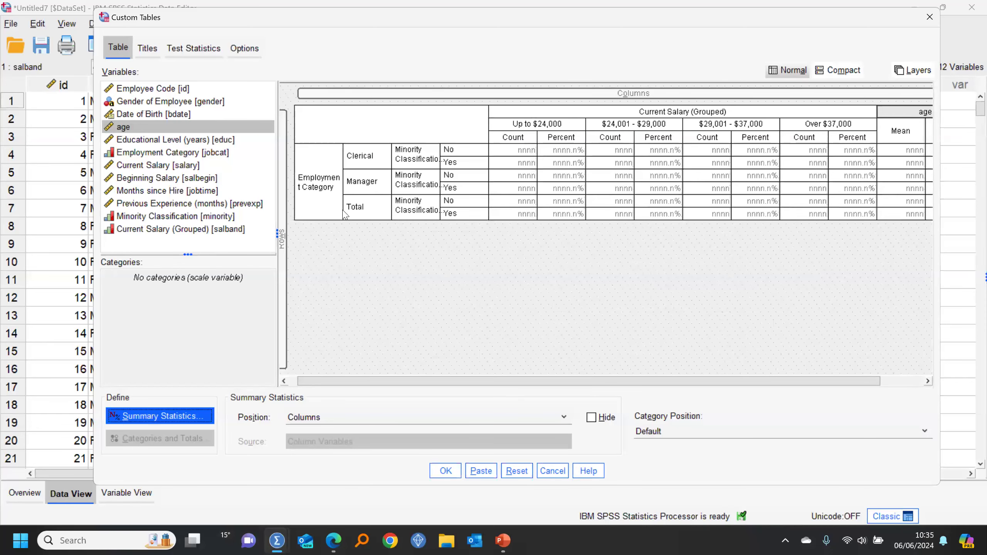
Place the Employment Category total above the categories to which it applies
left_click(319, 197)
left_click(177, 449)
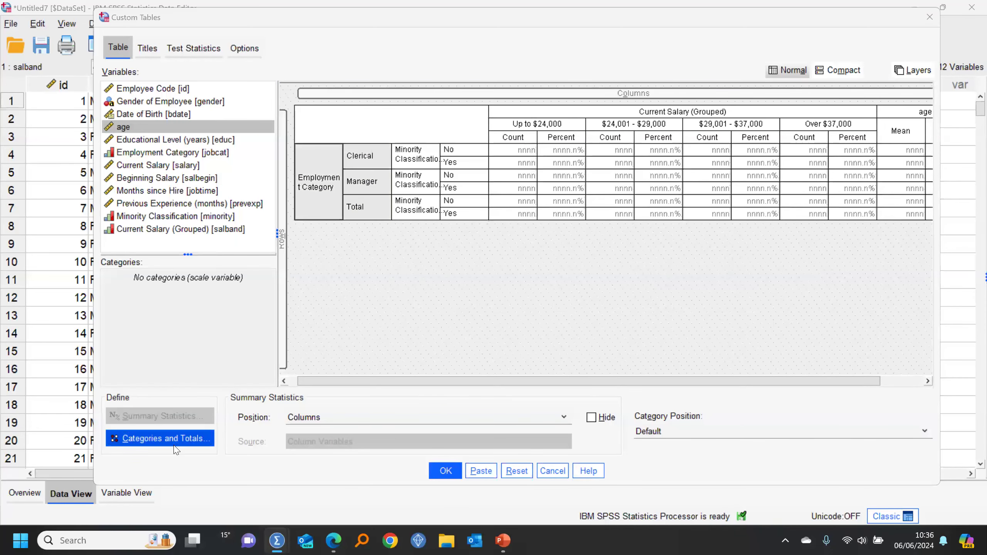
left_click(595, 229)
left_click(595, 229)
left_click(459, 196)
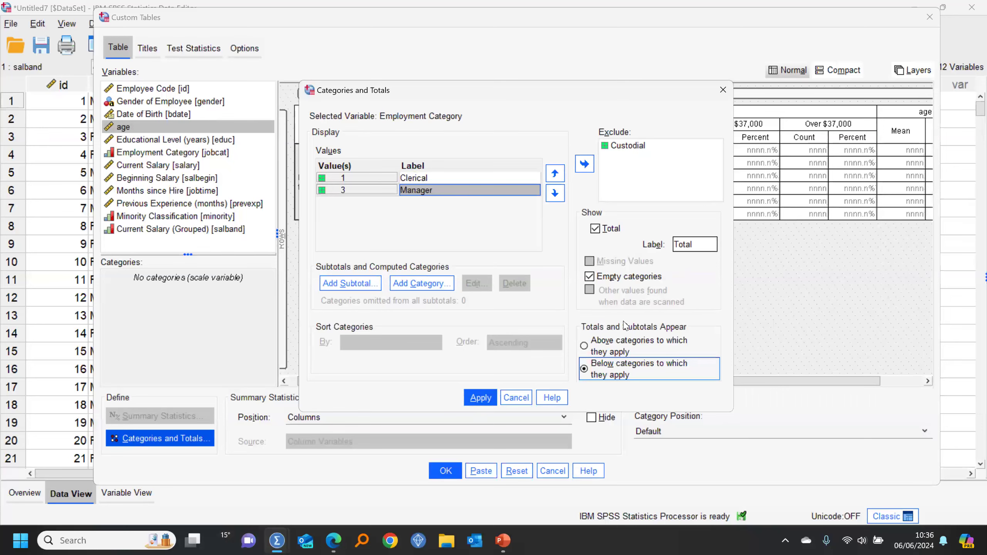
left_click(609, 342)
left_click(479, 397)
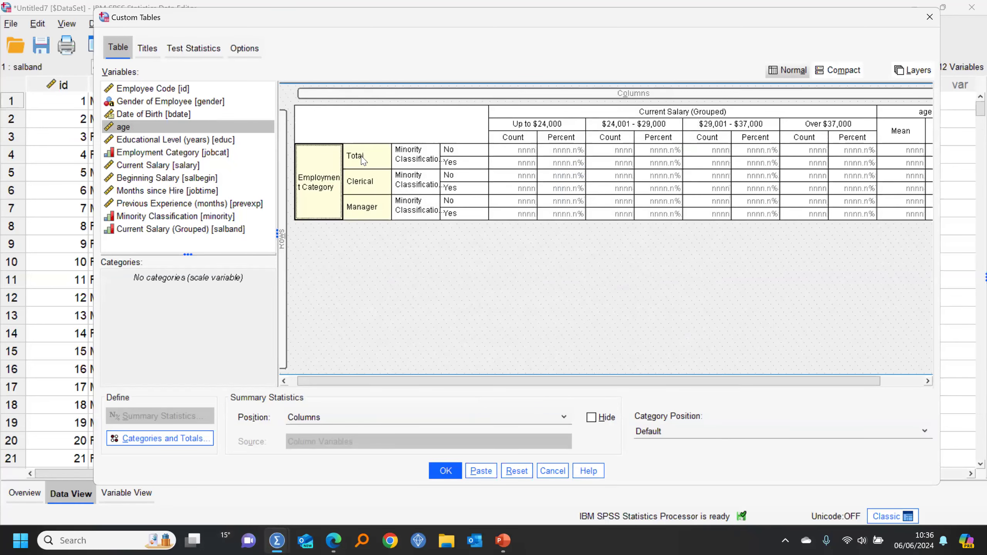
Change the Employment Category total's label to Base and generate the custom table
left_click(196, 437)
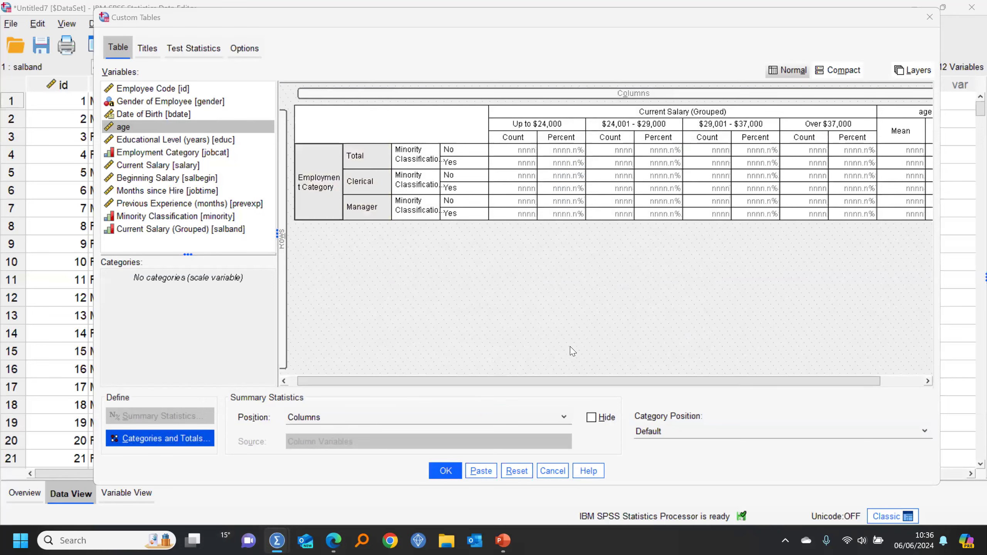
left_click_drag(702, 245, 658, 248)
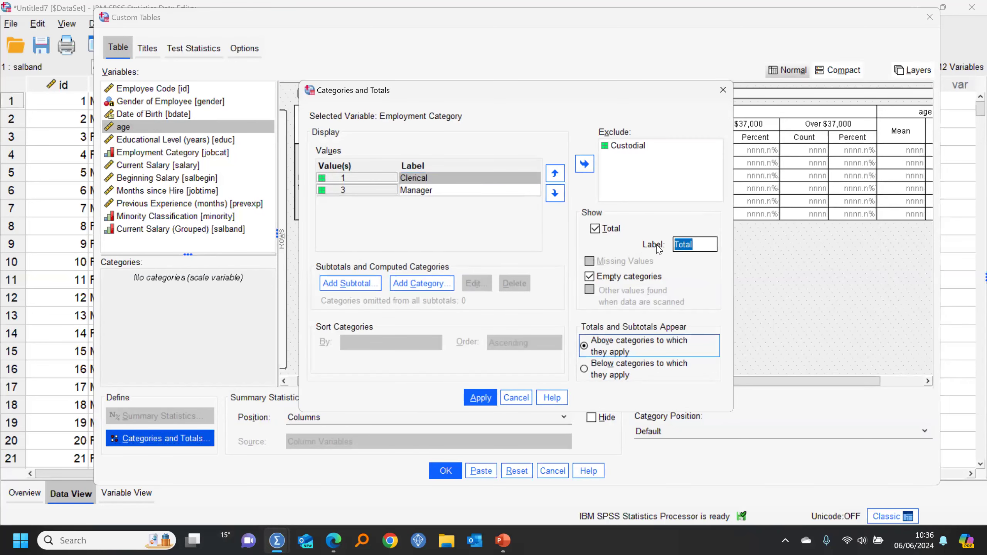
type("Base")
left_click(481, 398)
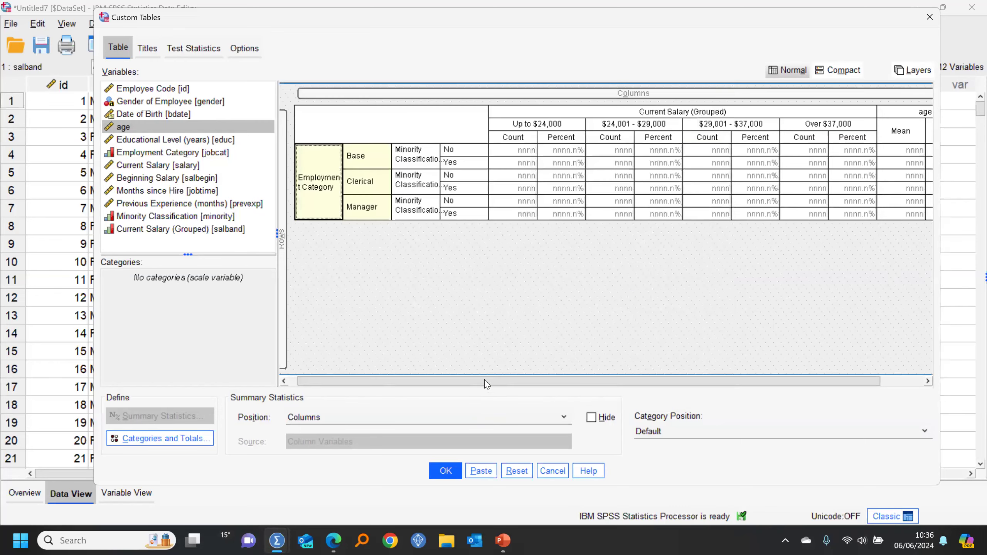
left_click(447, 471)
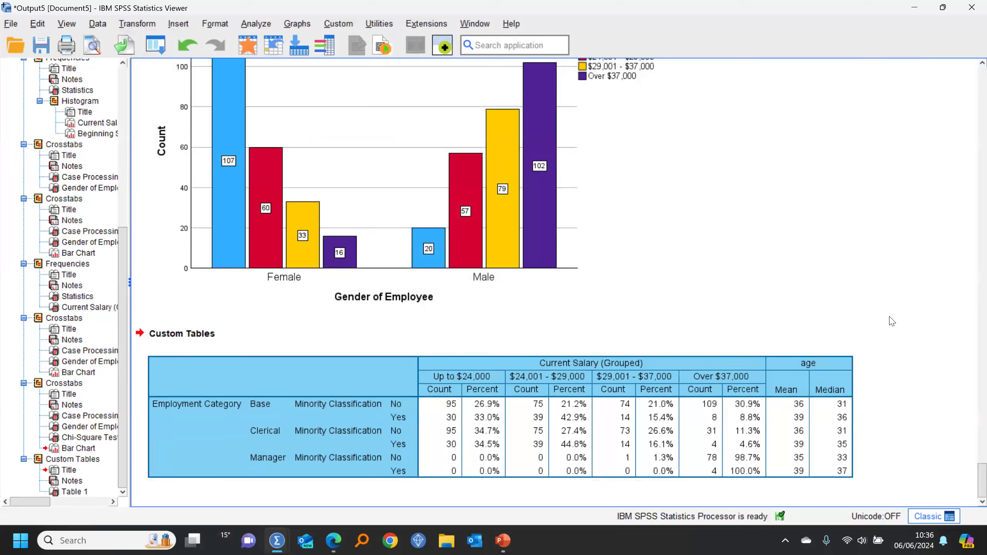
Create a bar graph from the custom table's Base and Clerical Percent cells under Up to $24,000, and view it in the output
left_click(555, 391)
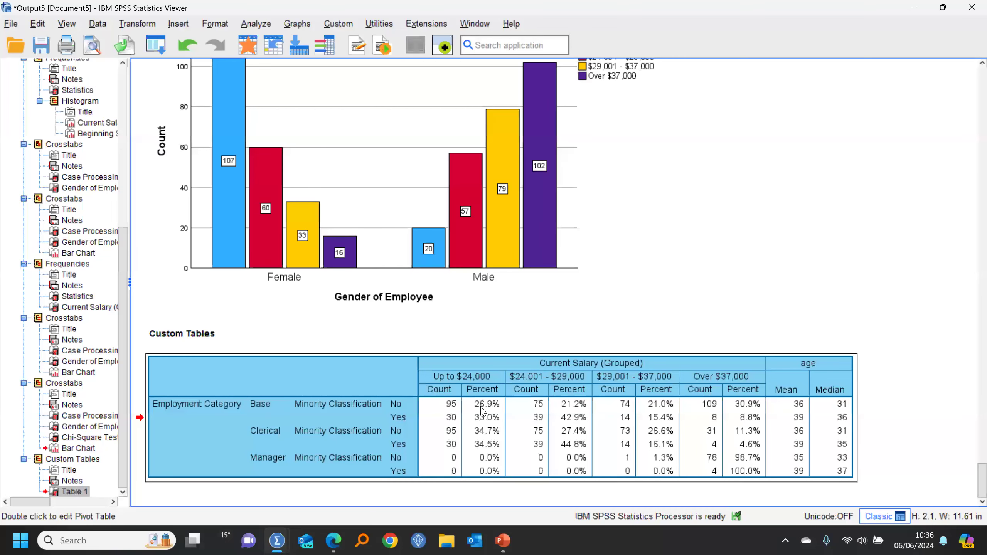
double_click(493, 425)
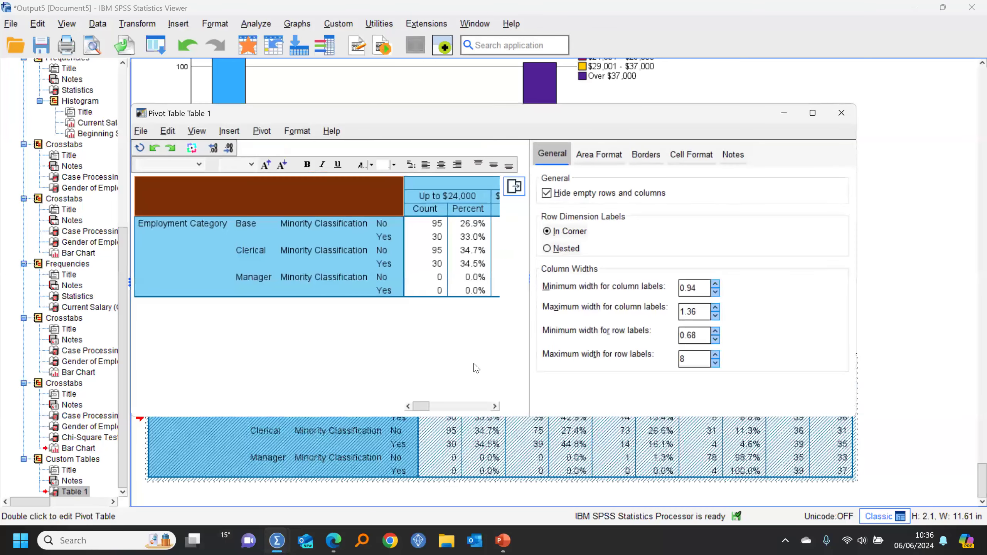
left_click(474, 227)
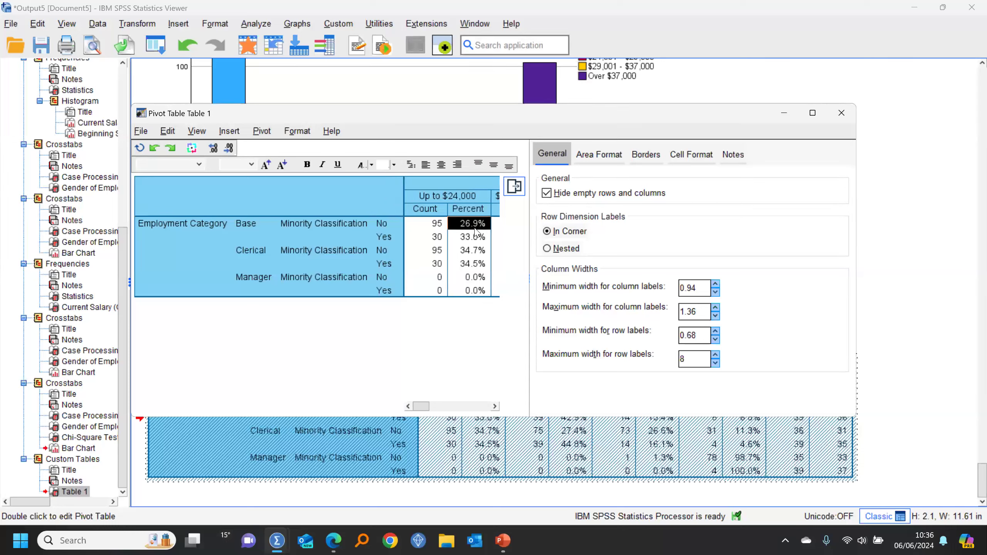
left_click_drag(480, 249, 481, 268)
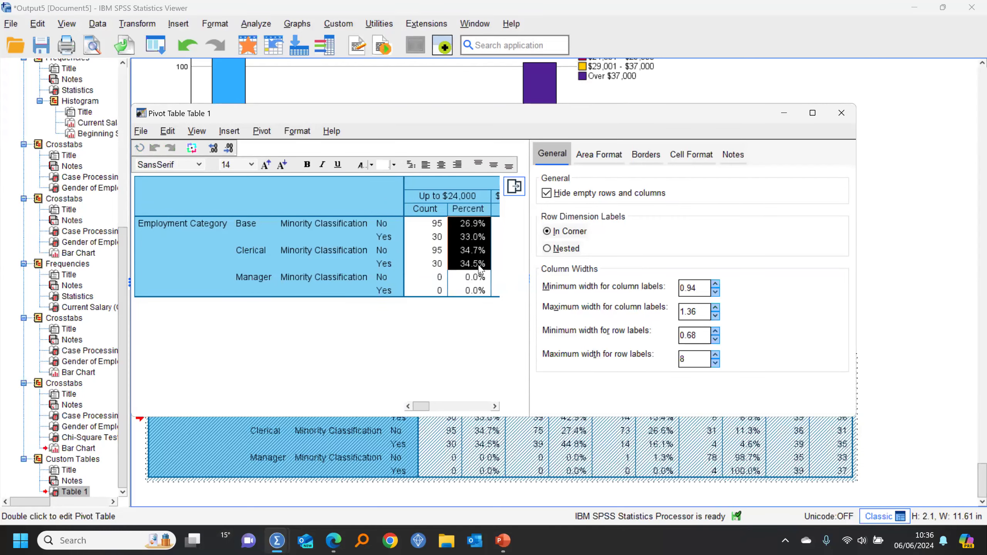
right_click(481, 268)
mouse_move(602, 387)
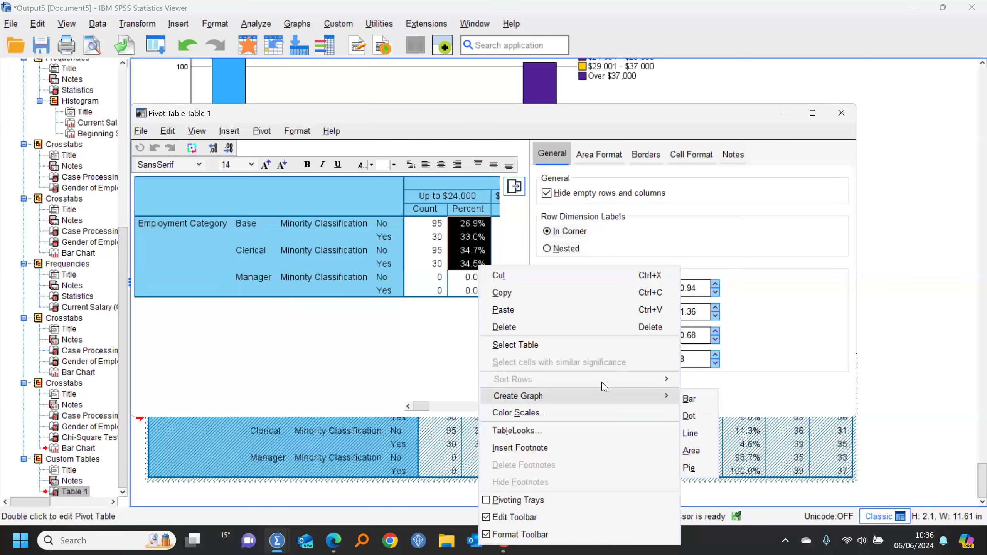
left_click(692, 399)
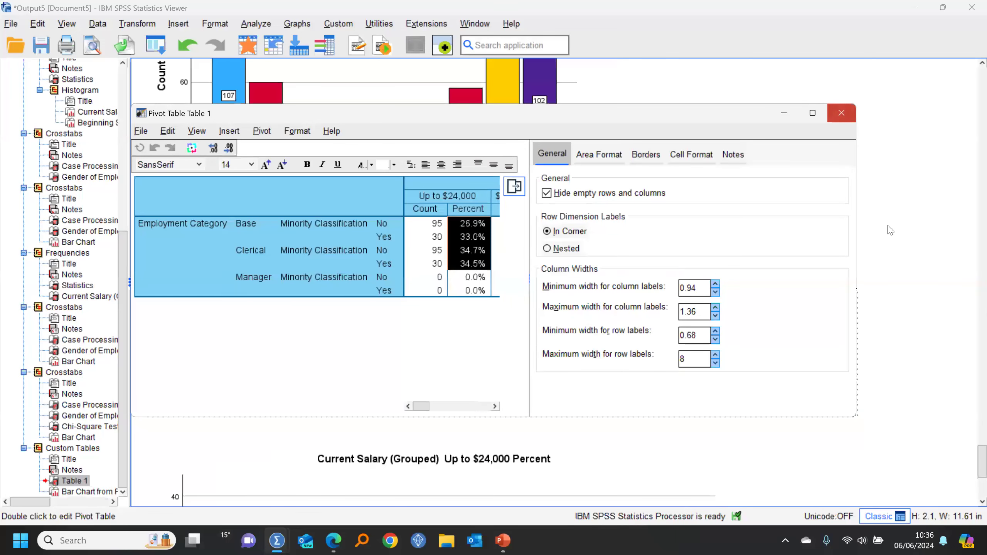
left_click(890, 231)
scroll(496, 324, "down", 3)
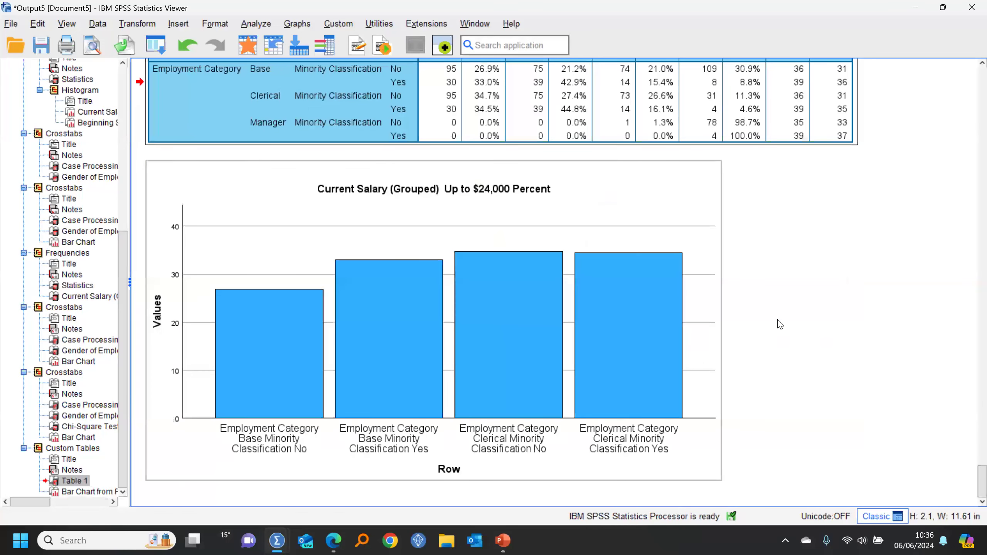
scroll(390, 297, "up", 3)
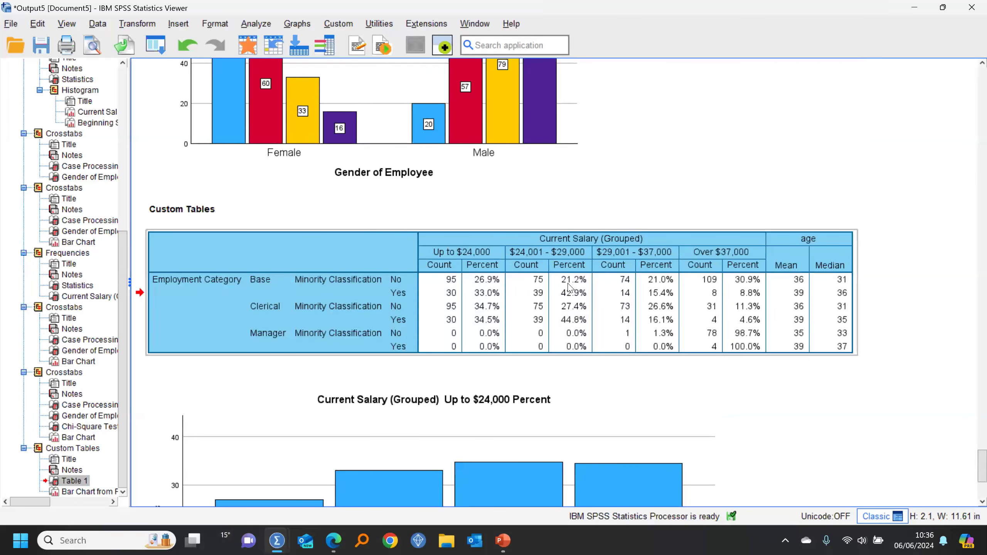
Open the custom table in the pivot table editor and hide its properties pane to show the whole table
left_click(396, 268)
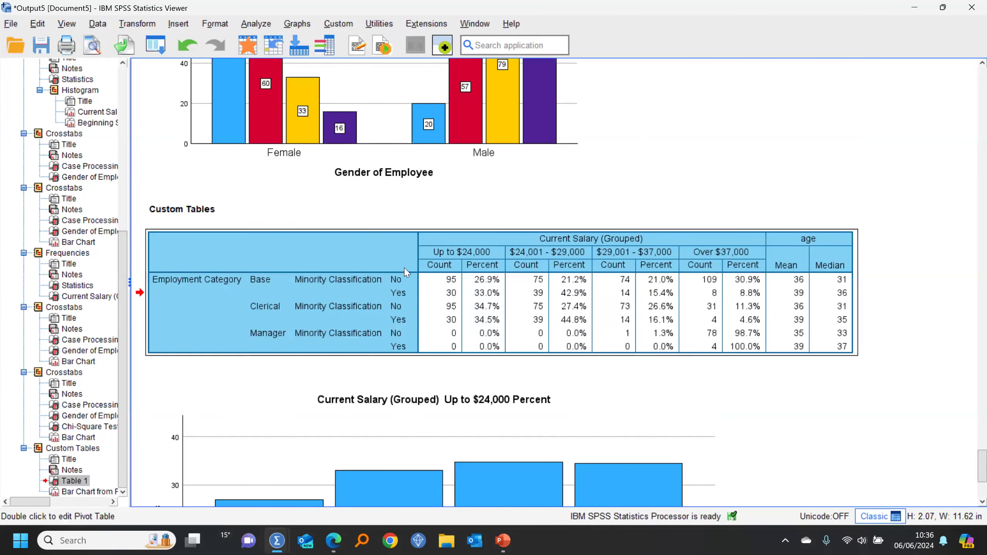
right_click(415, 263)
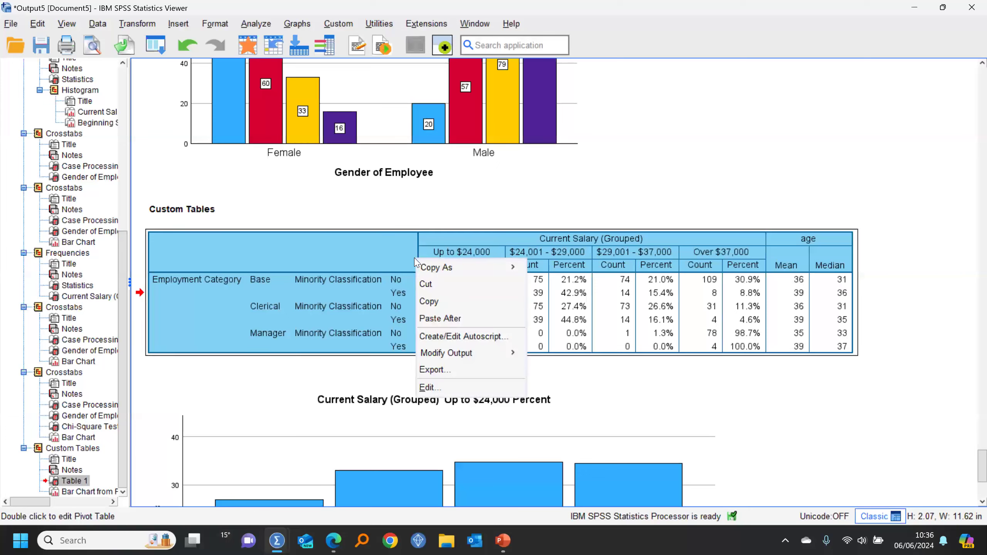
left_click(384, 269)
double_click(386, 254)
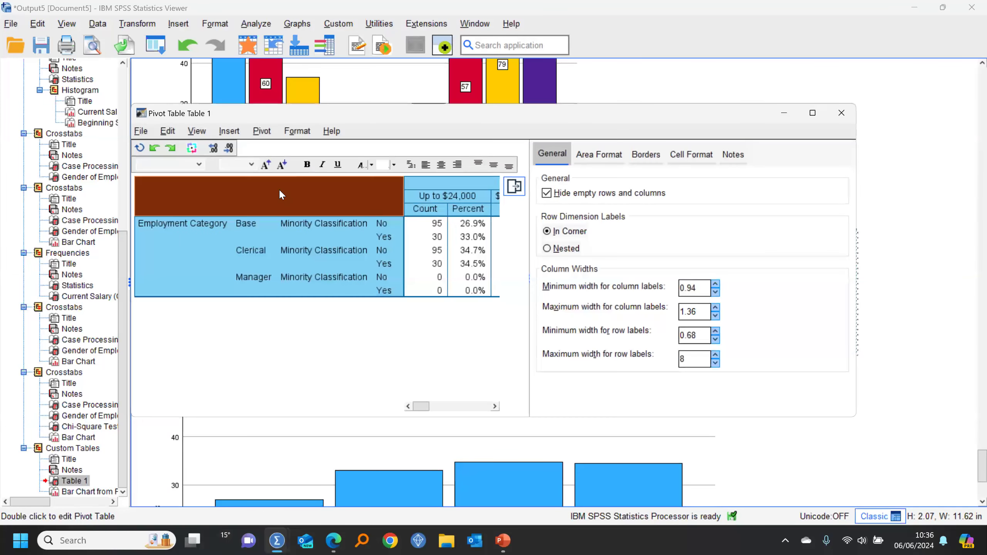
left_click(514, 187)
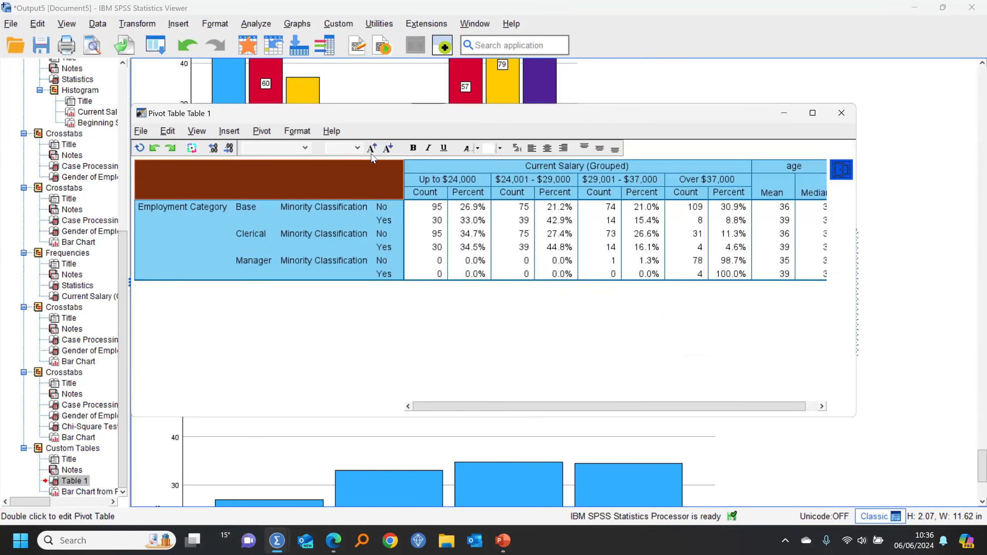
Preview the available TableLooks, apply a blue look with cell borders to the custom table, and return to the output
left_click(297, 131)
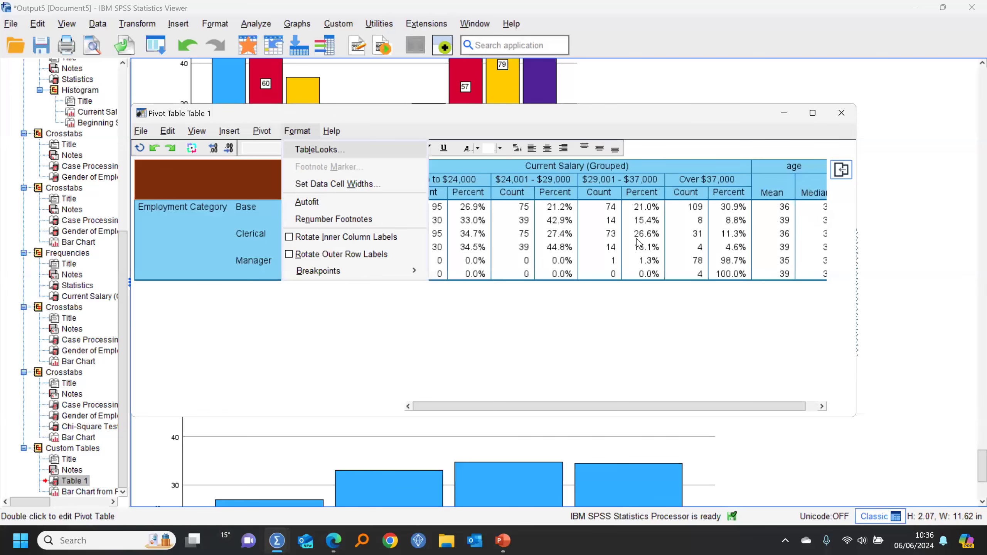
key("Return")
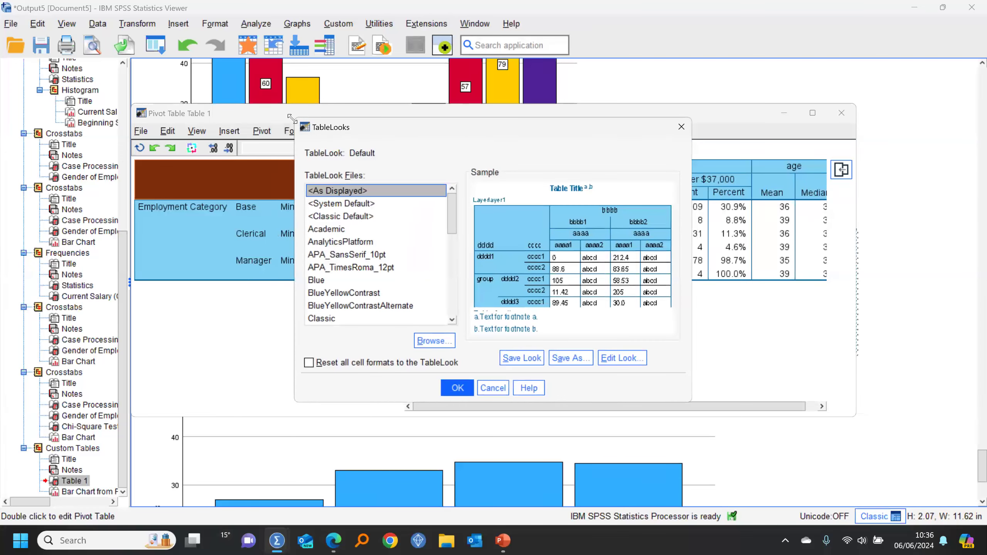
left_click_drag(291, 118, 178, 58)
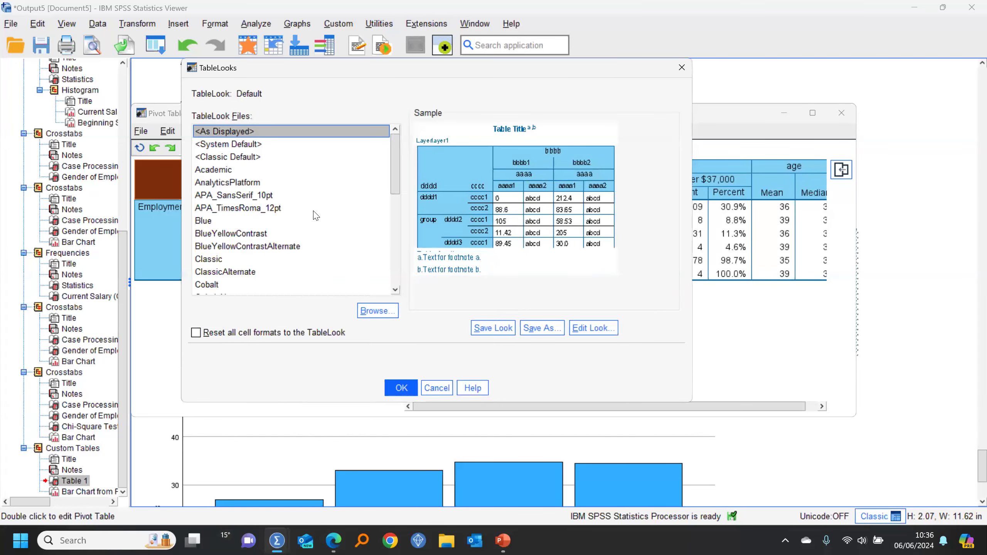
scroll(316, 216, "down", 4)
left_click(225, 219)
key("Up")
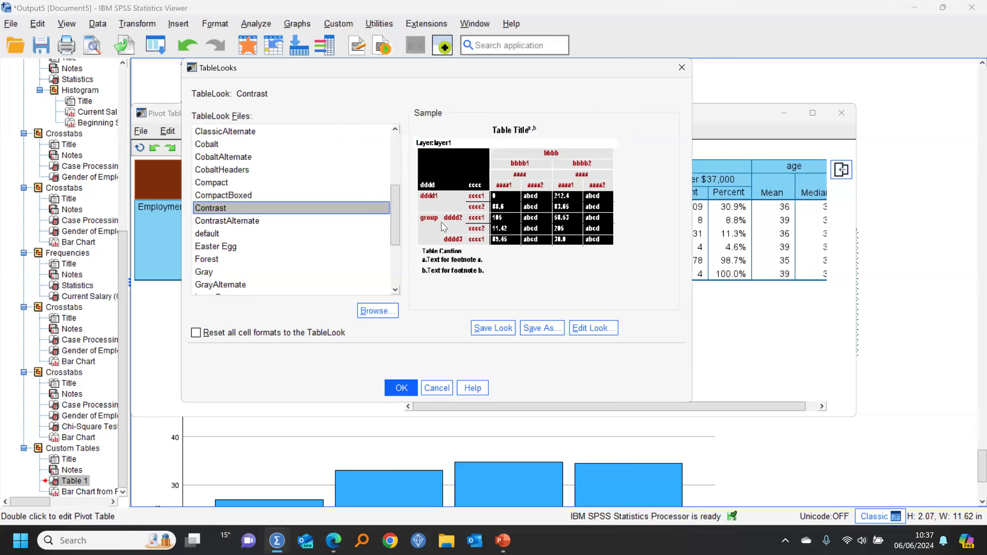
key("Down")
key("Down")
key("Down")
key("Down")
key("Down")
key("Down")
key("Down")
key("Down")
key("Down")
key("Down")
key("Down")
key("Down")
key("Down")
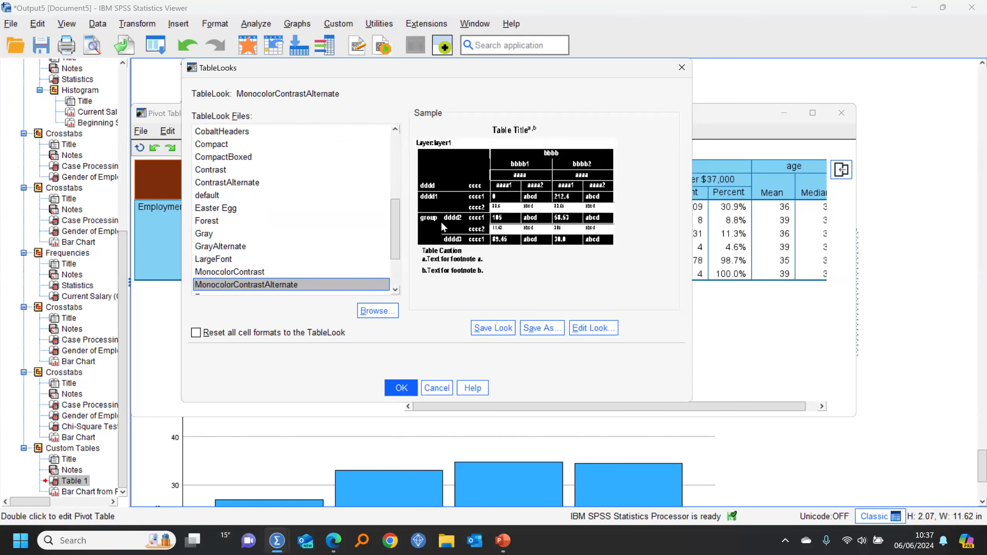
key("Down")
key("Down")
key("Up")
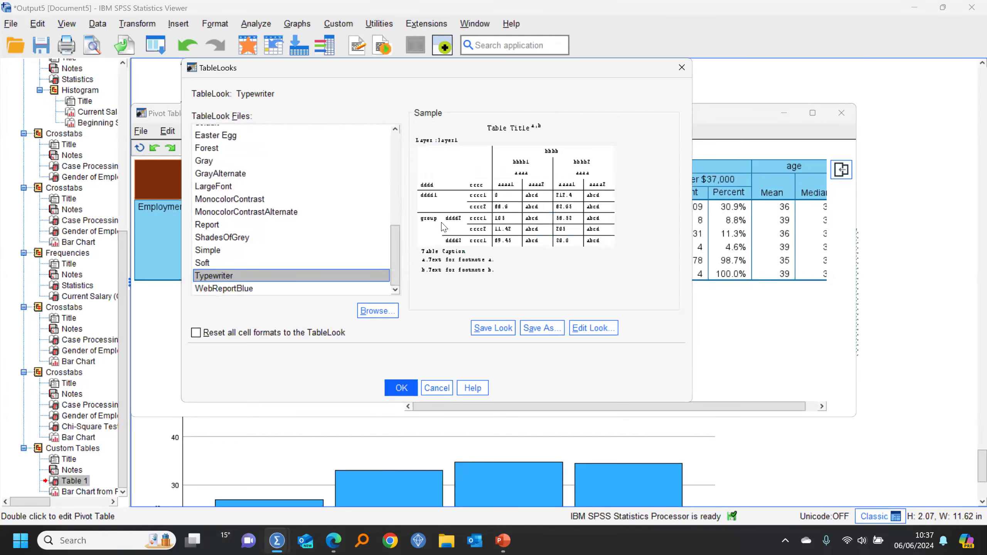
key("Up")
key("Up")
key("Up")
key("Up")
key("Up")
key("Up")
key("Up")
key("Up")
key("Up")
key("Up")
key("Up")
key("Up")
key("Up")
key("Up")
key("Up")
key("Up")
key("Up")
key("Up")
key("Up")
key("Up")
key("Down")
key("Down")
key("Down")
key("Down")
key("Down")
key("Down")
key("Down")
key("Up")
left_click(402, 386)
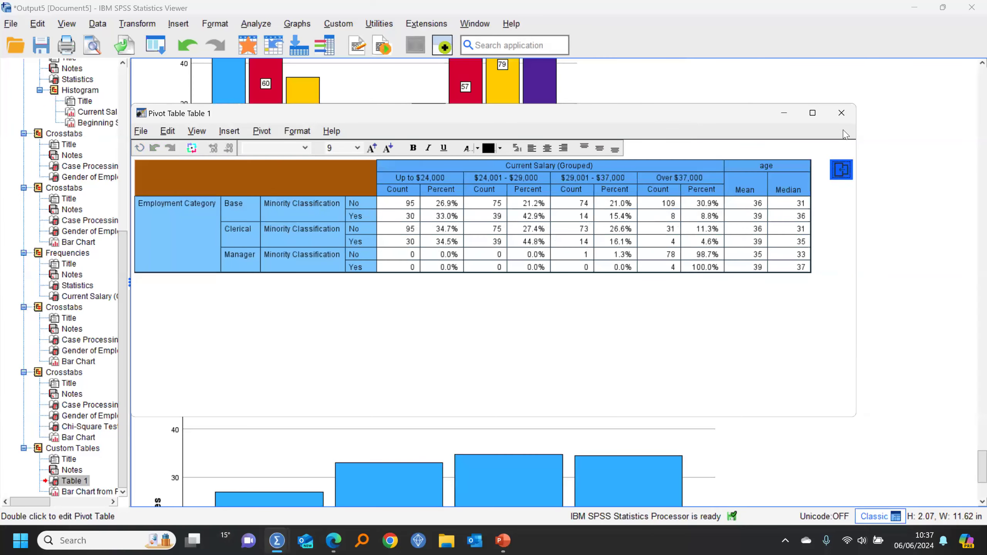
left_click(841, 112)
left_click(843, 333)
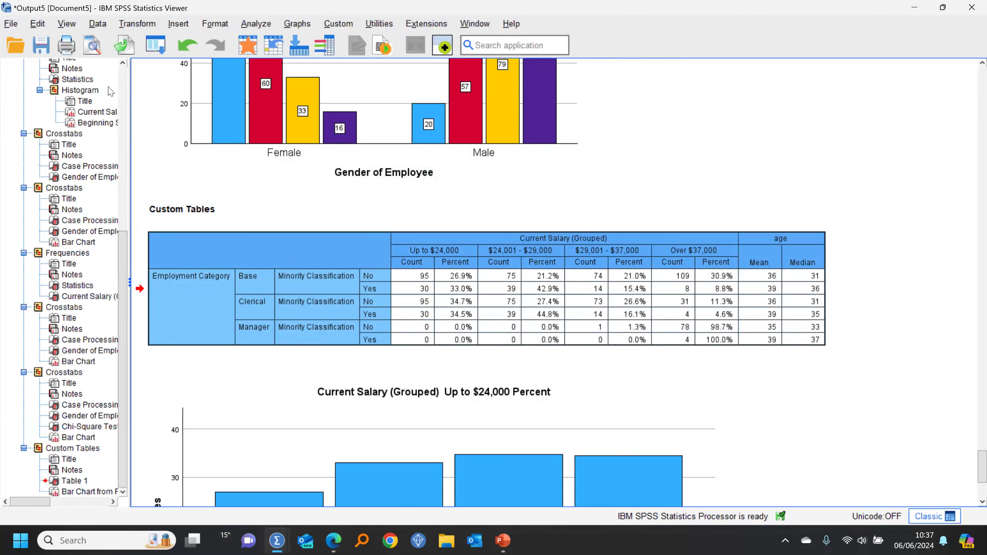
Begin a conditional case selection in the dataset with the expression "jobcat <="
left_click(253, 52)
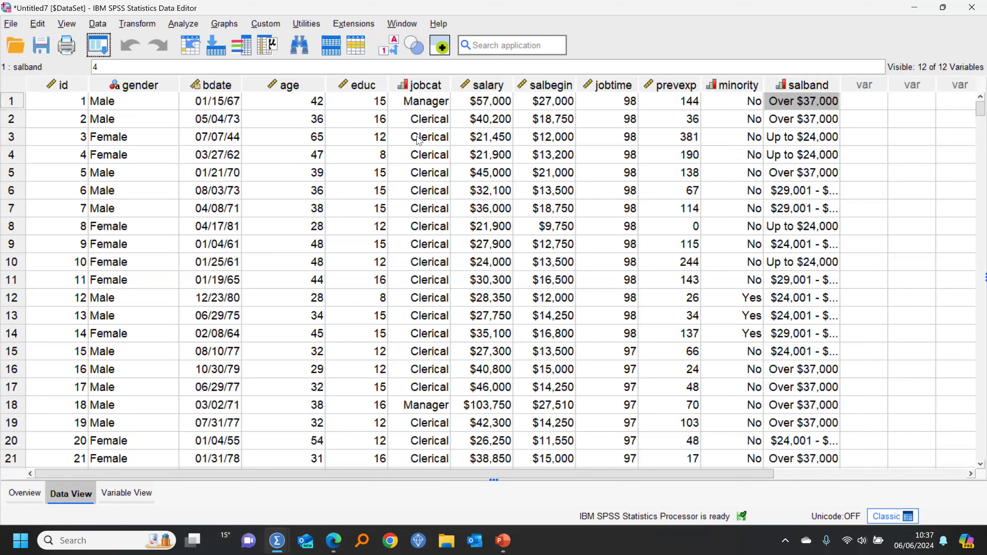
left_click(97, 24)
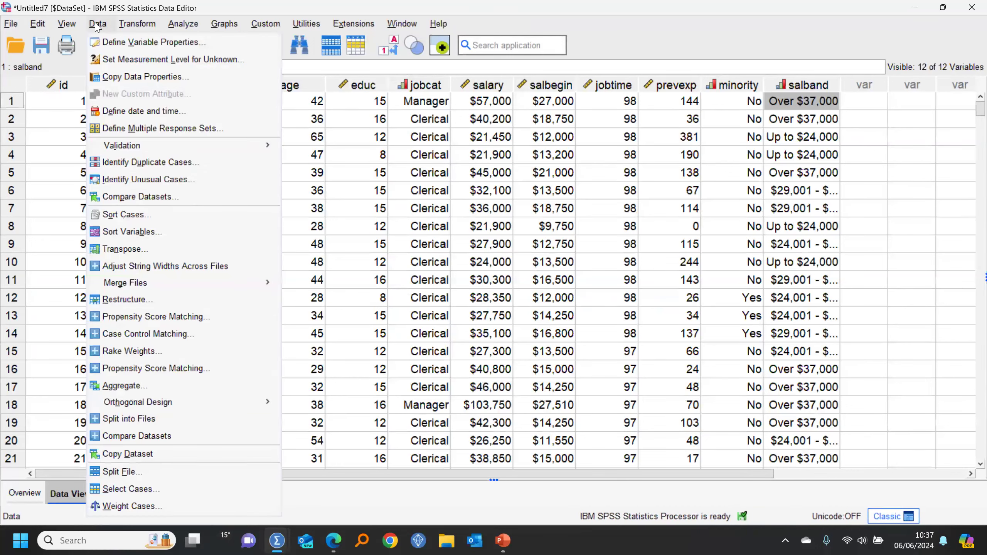
left_click(128, 490)
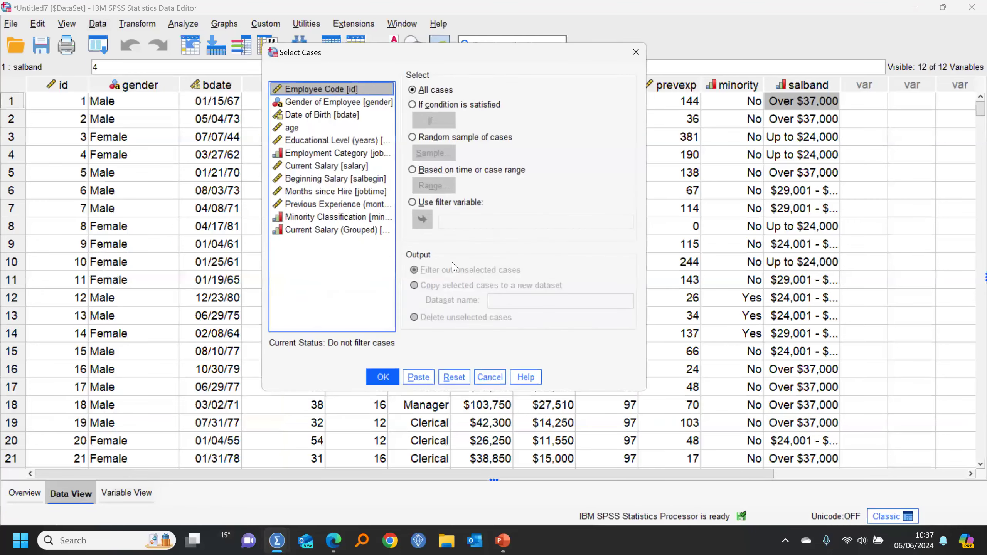
left_click(415, 105)
left_click(433, 120)
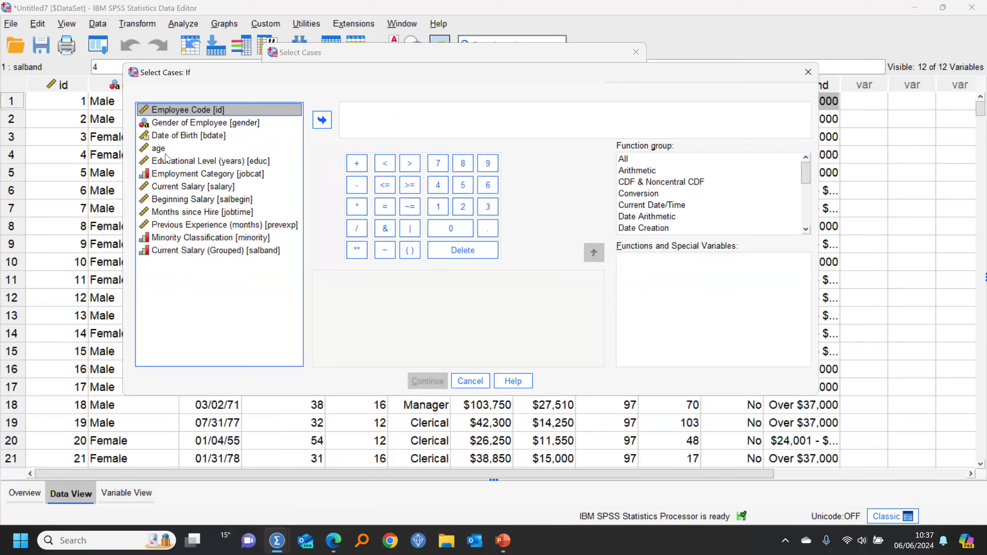
left_click(177, 175)
left_click(322, 120)
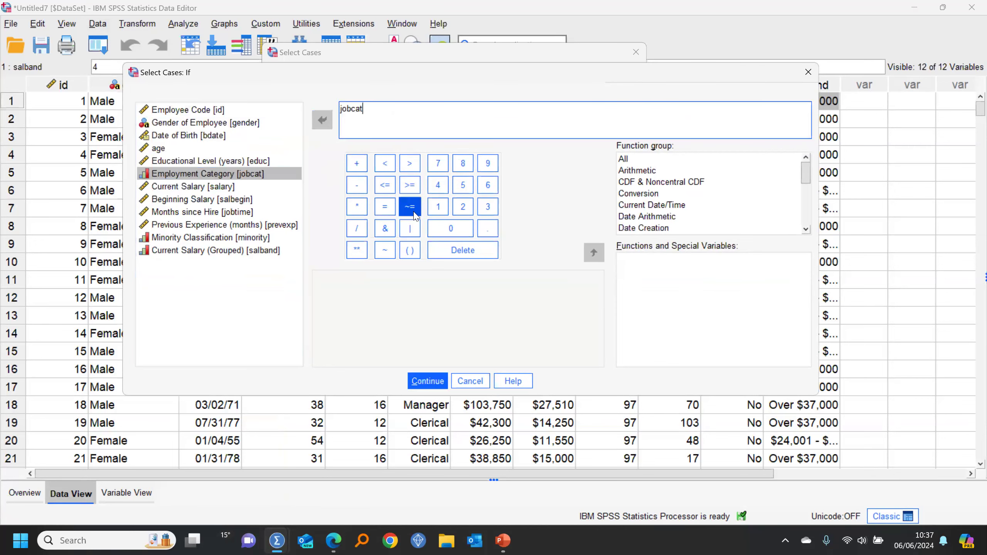
left_click(385, 185)
Look up the value labels of Employment Category in its variable information
right_click(150, 181)
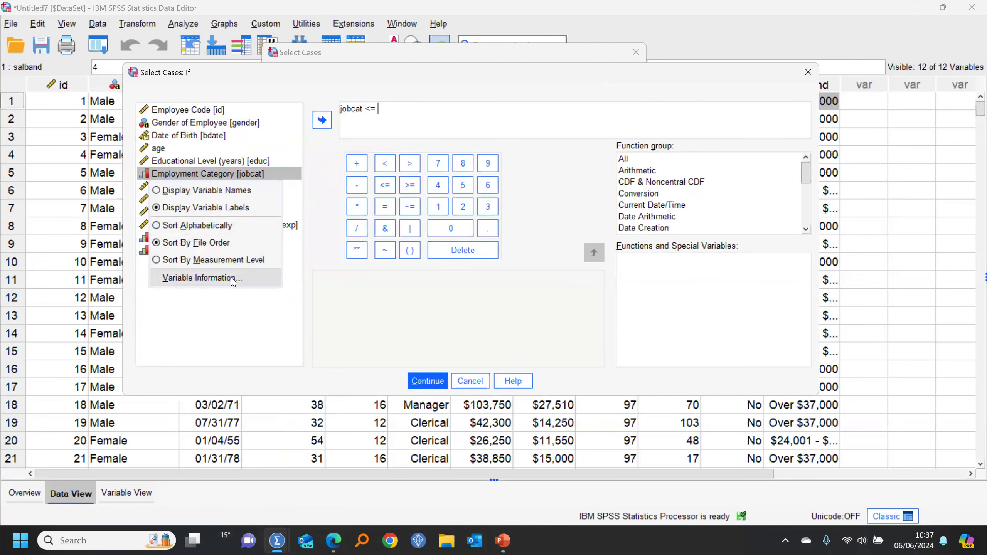
left_click(234, 278)
left_click(516, 257)
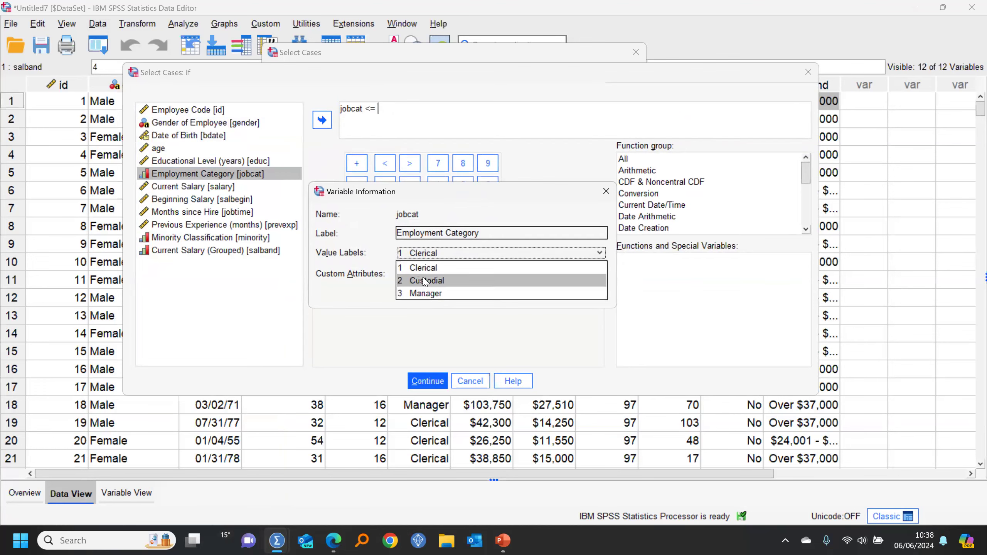
left_click(357, 345)
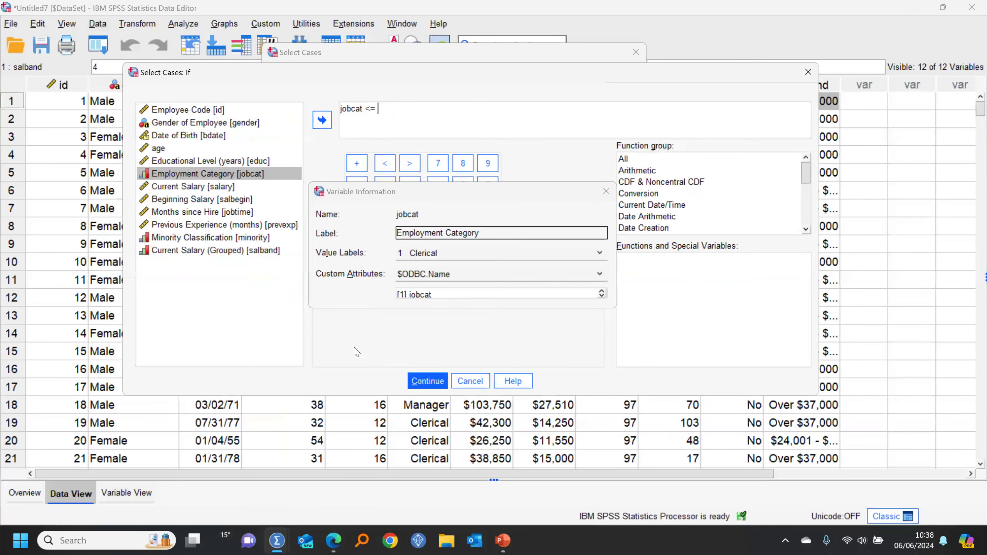
left_click(606, 191)
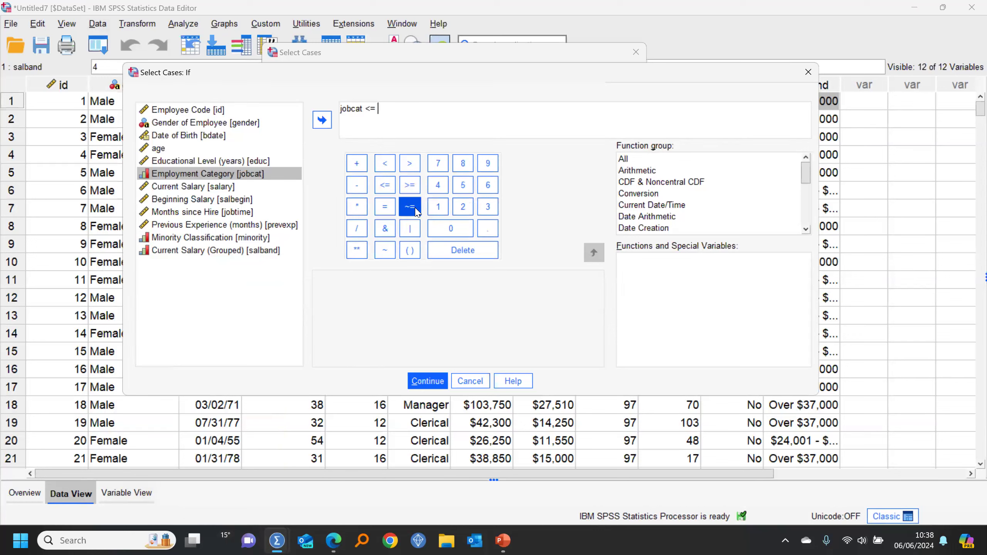
Complete the condition as "jobcat <= 2 & age > 40" and apply it, filtering out unselected cases
left_click(458, 208)
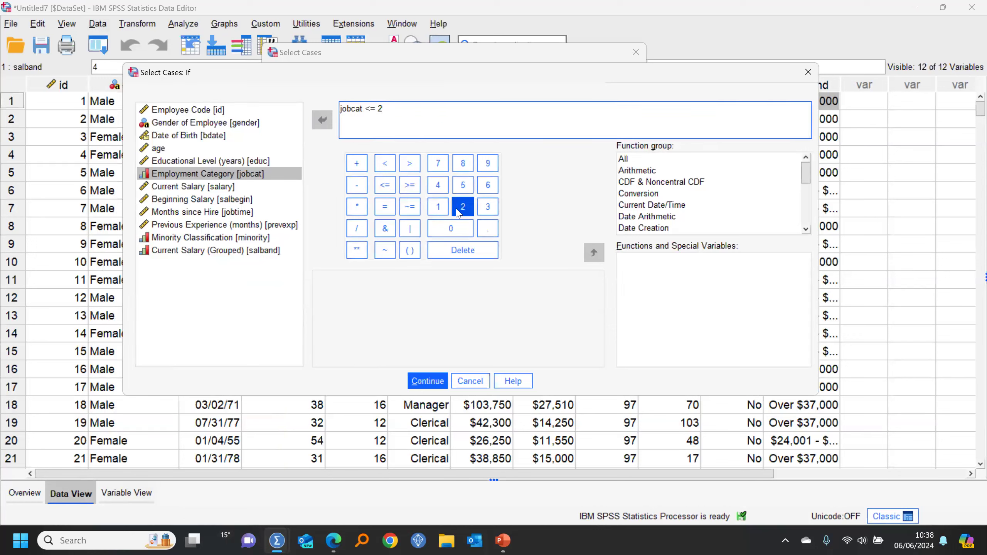
left_click(383, 235)
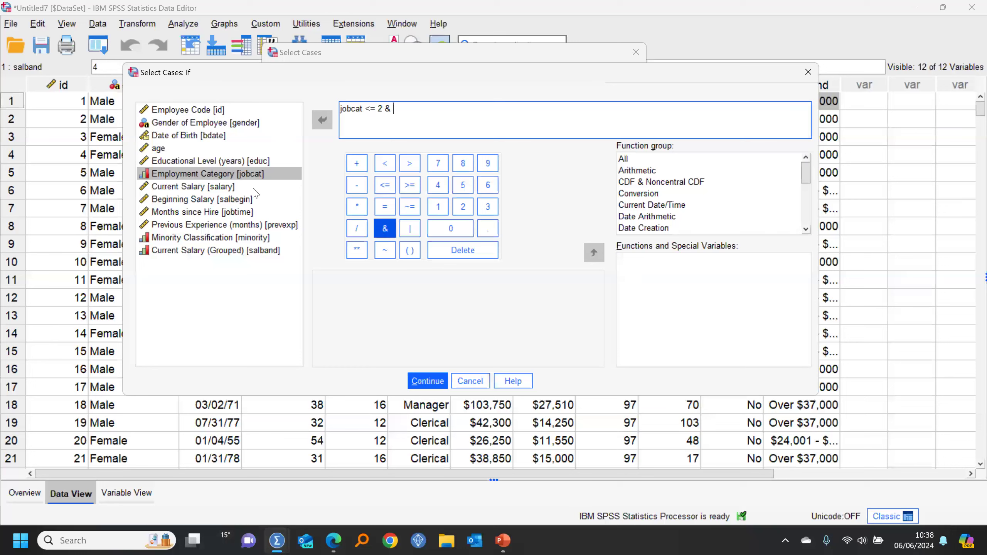
left_click(158, 150)
left_click(322, 120)
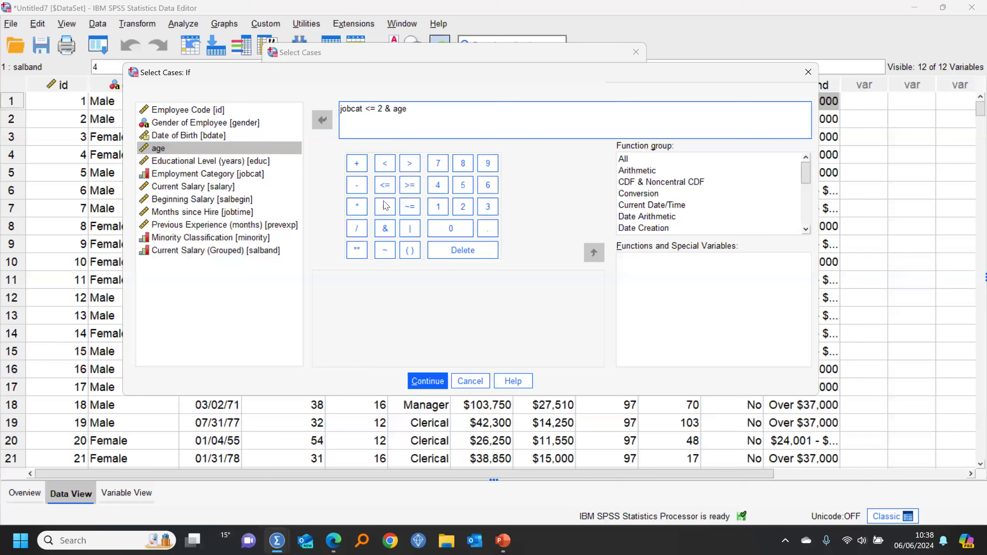
left_click(413, 167)
type("40")
left_click(430, 381)
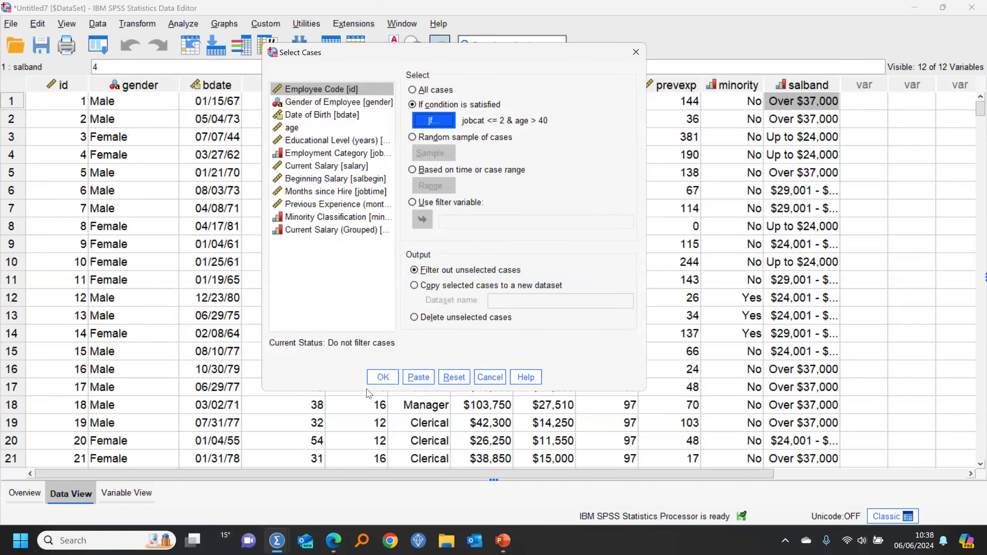
left_click(383, 378)
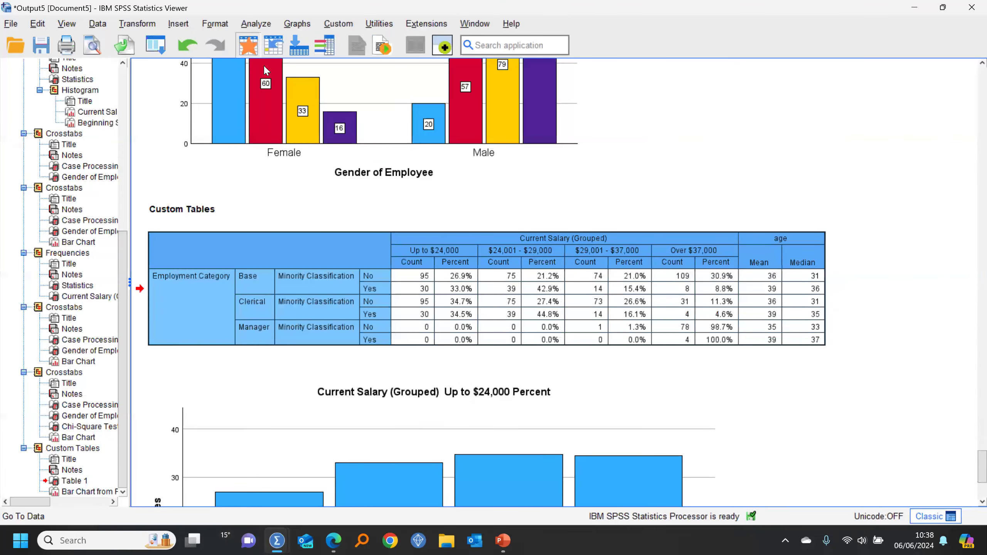
Generate descriptive statistics for jobcat and age from the filtered data
left_click(249, 46)
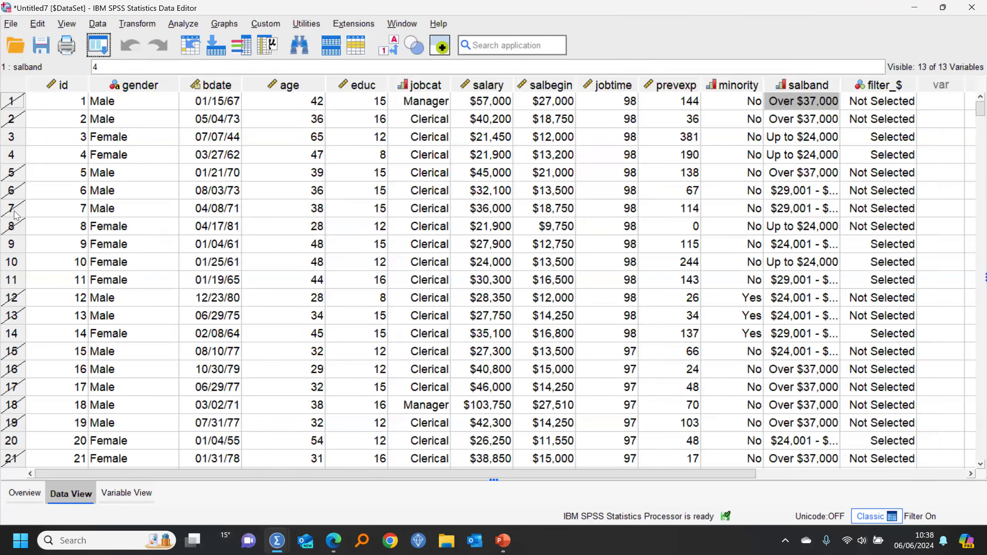
right_click(418, 140)
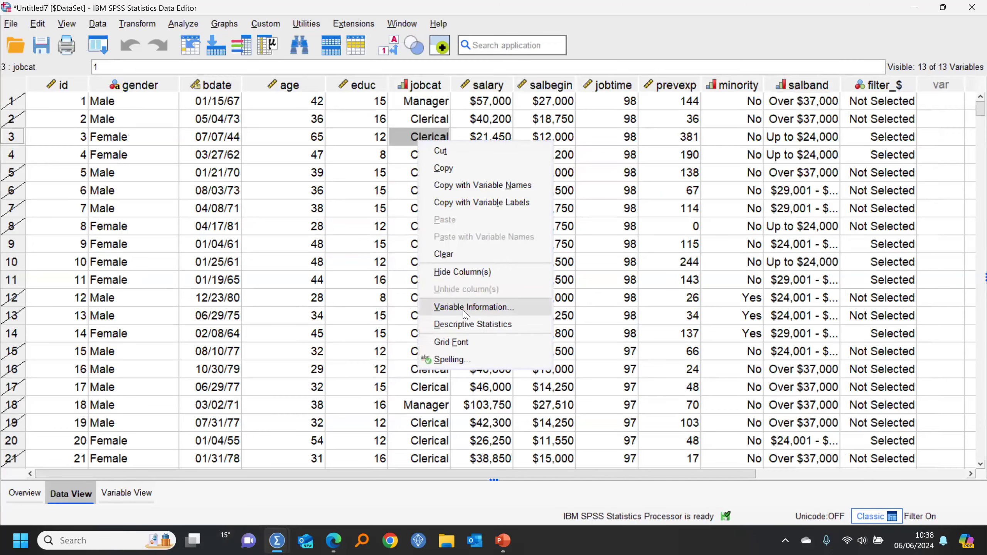
left_click(466, 325)
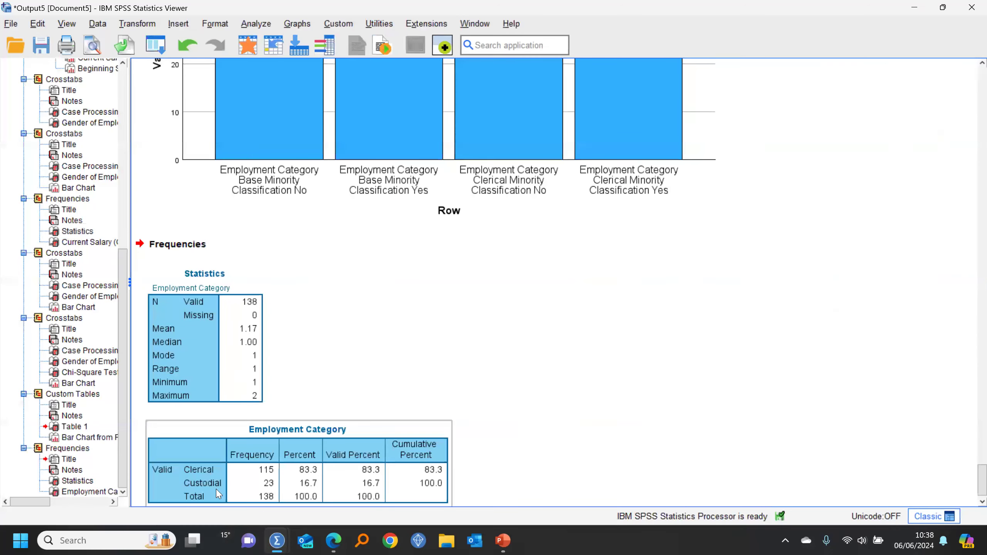
left_click(247, 48)
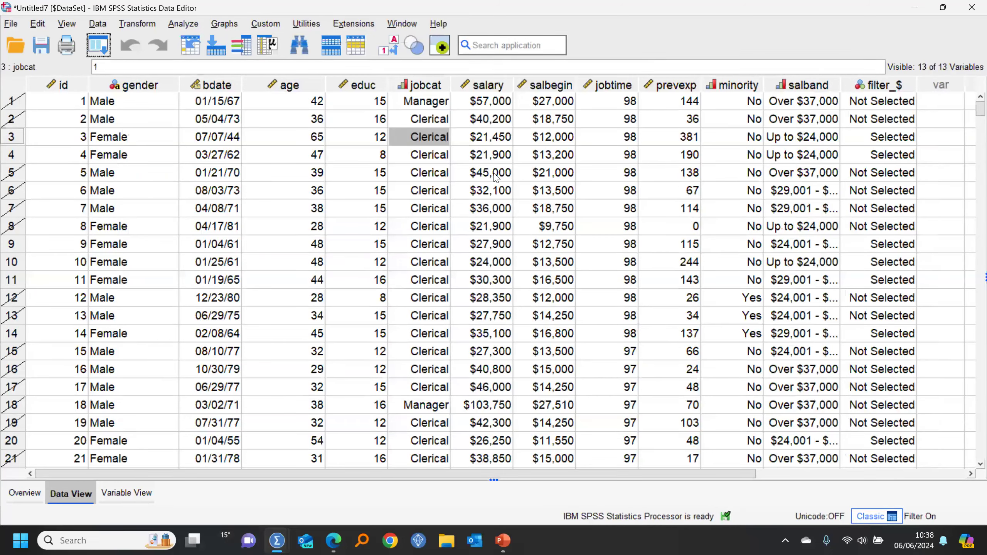
right_click(313, 125)
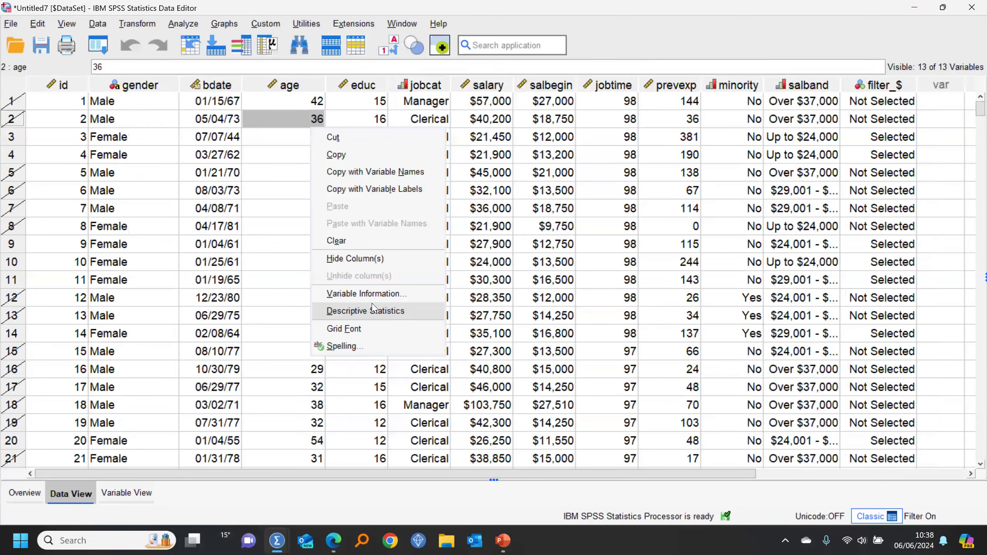
left_click(372, 310)
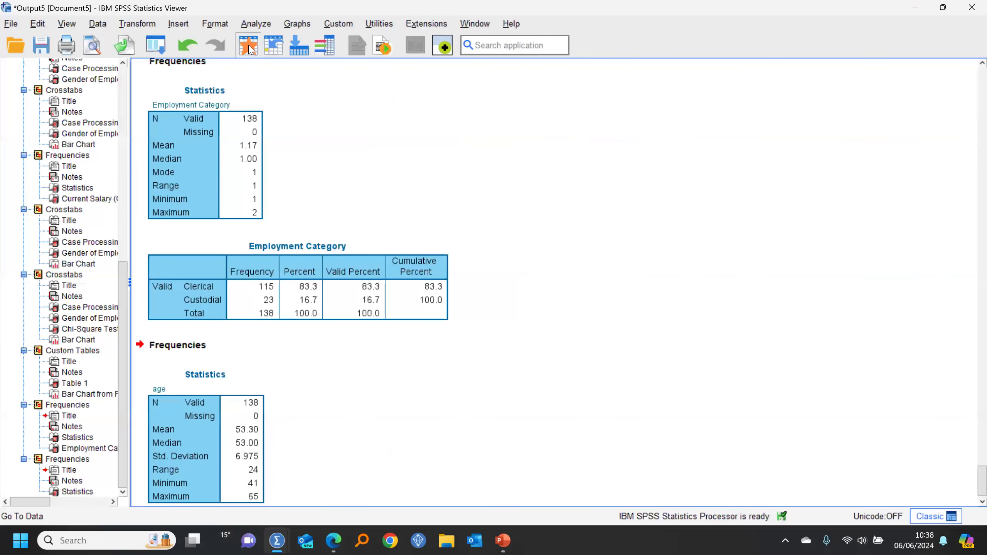
Copy the cases selected by the current condition to a new dataset named Non_Managers_Over_40
left_click(248, 44)
left_click(108, 51)
left_click(115, 69)
left_click(443, 287)
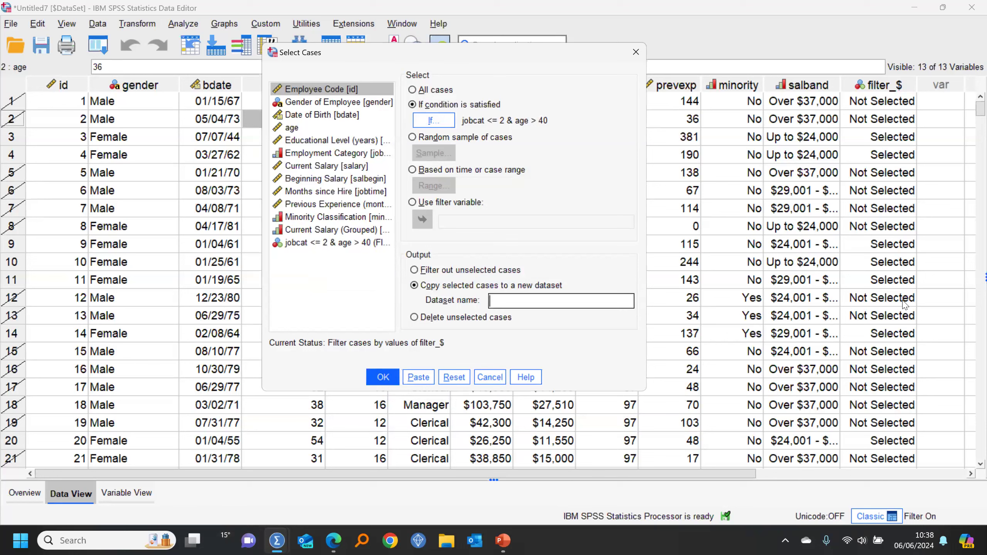
type("Non_Manger")
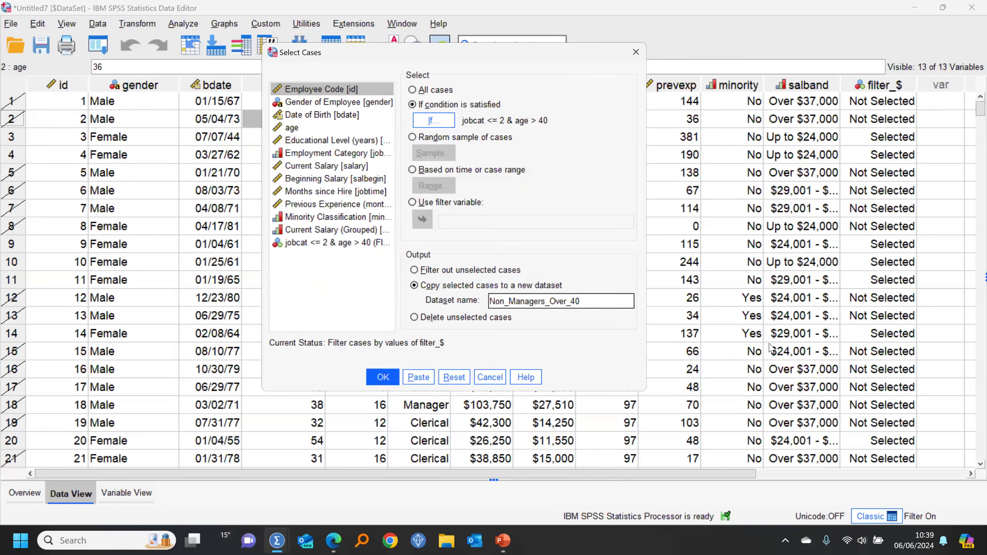
left_click(381, 378)
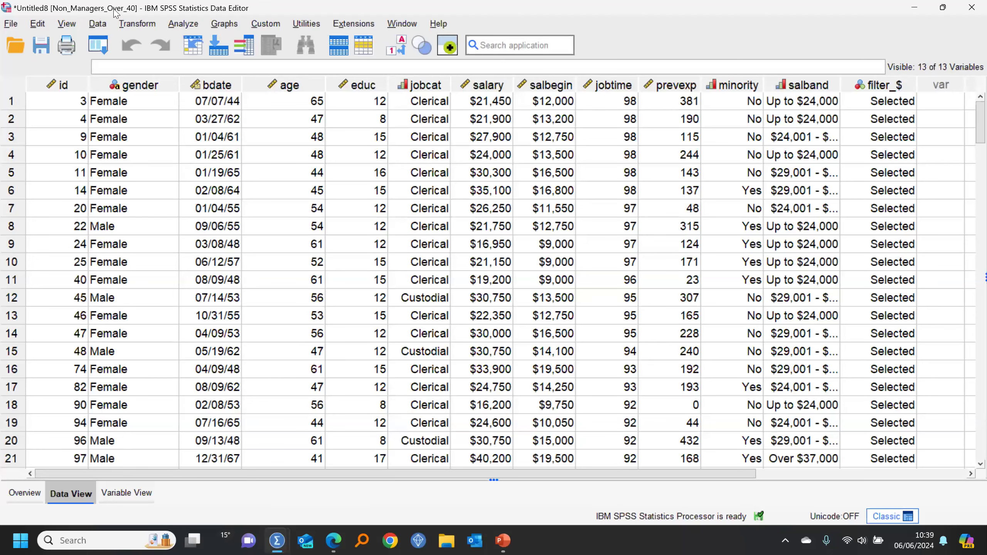
Return to the original dataset, set case selection back to all cases and accept replacing the already used dataset name
left_click(402, 24)
left_click(444, 132)
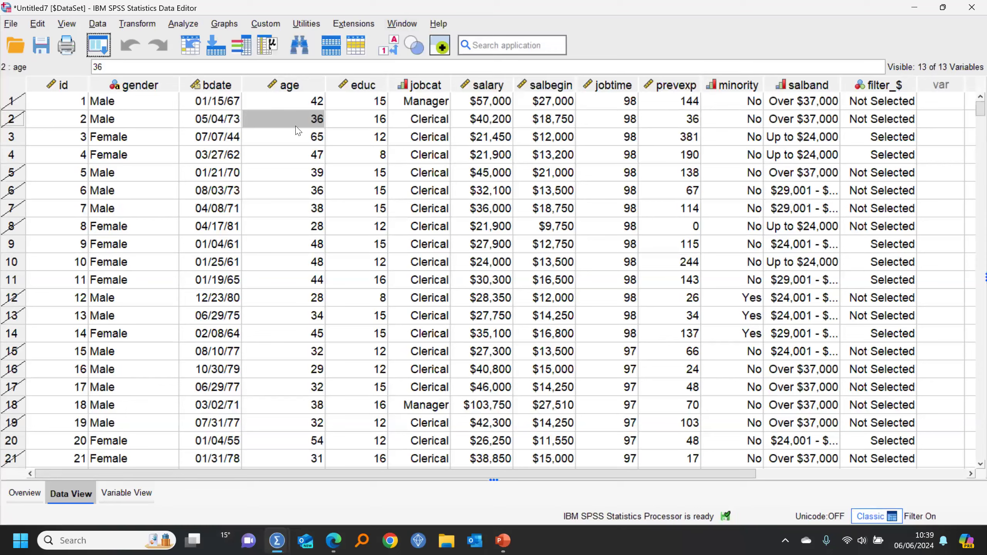
left_click(109, 55)
left_click(112, 69)
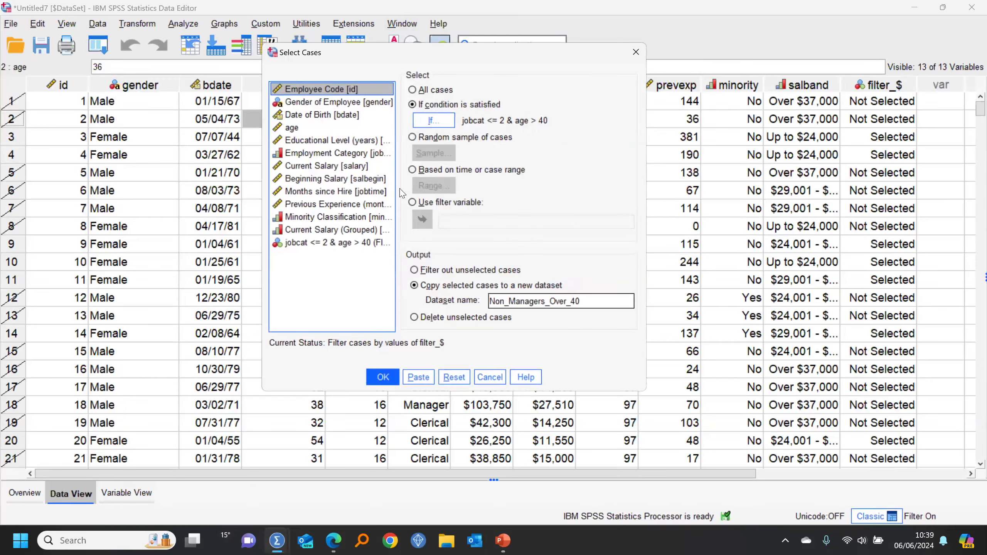
left_click(412, 90)
left_click(383, 377)
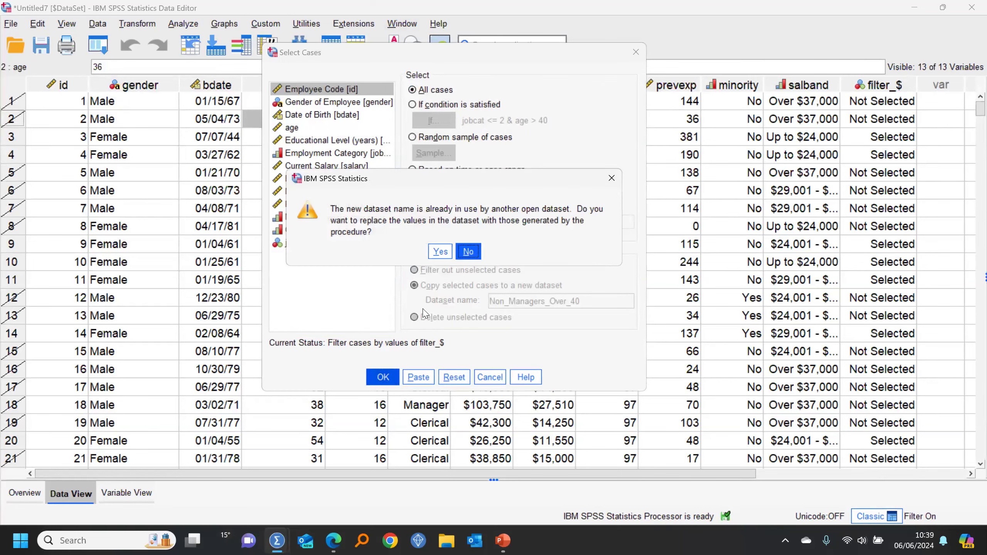
left_click(440, 251)
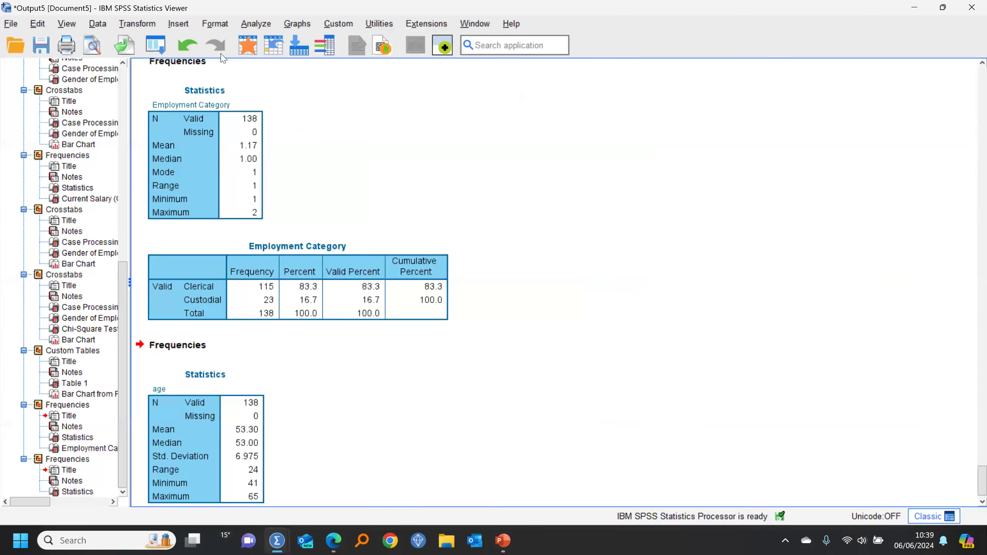
Close the Non_Managers_Over_40 dataset without saving it and delete the filter_$ variable from the original dataset
left_click(155, 45)
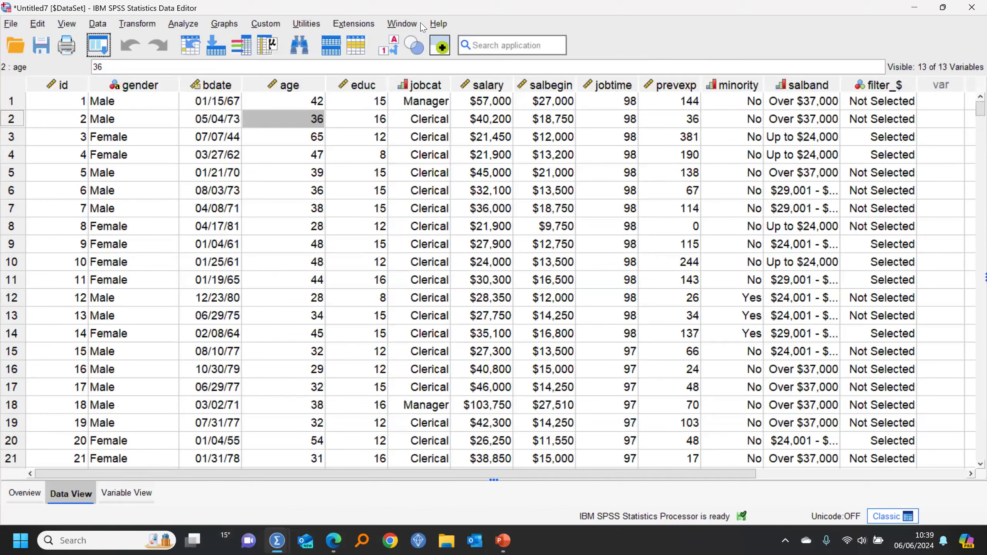
left_click(404, 25)
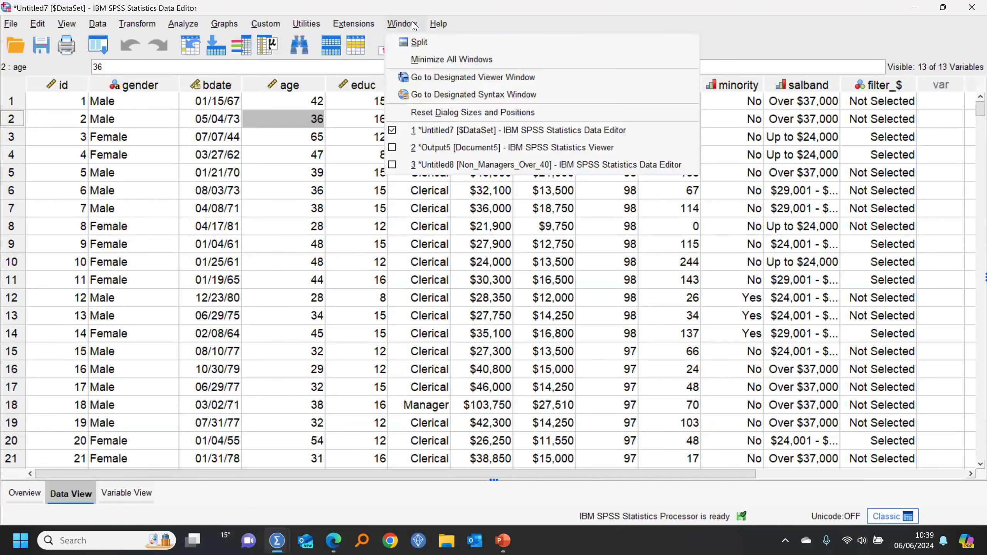
left_click(460, 173)
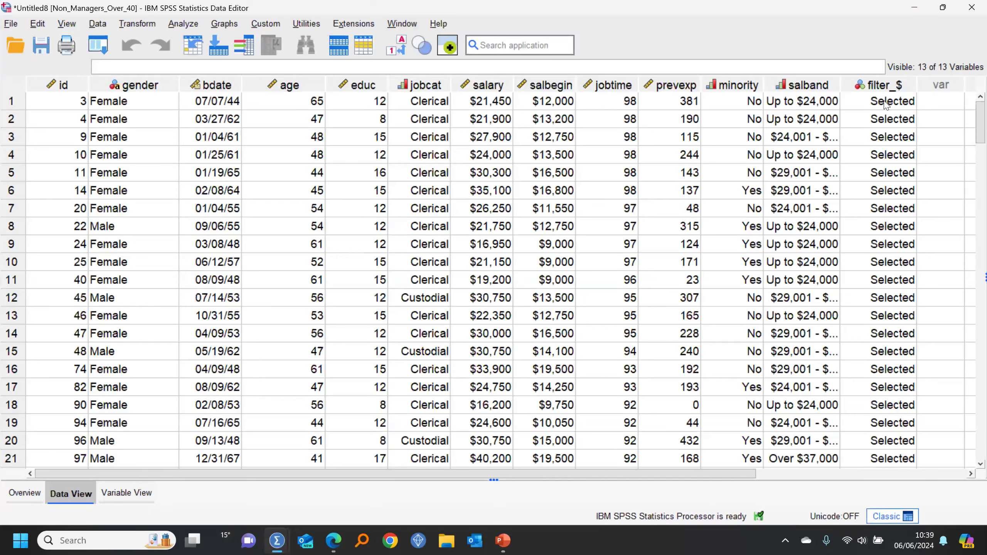
left_click(972, 7)
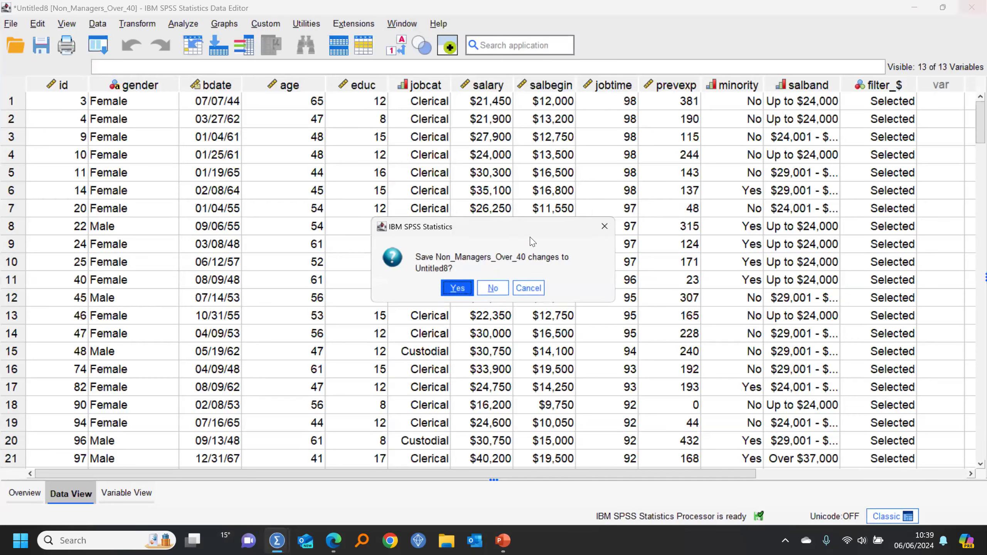
left_click(492, 290)
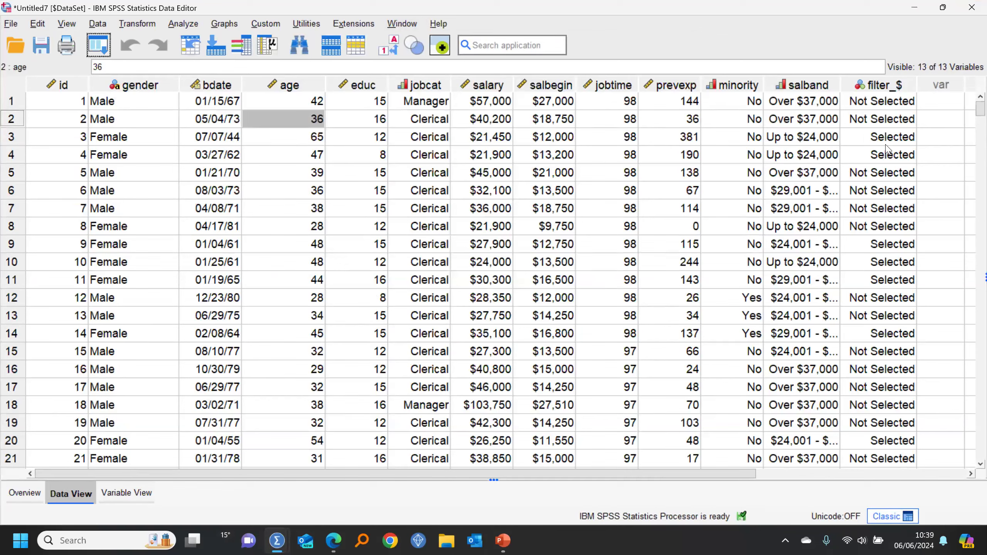
left_click(877, 87)
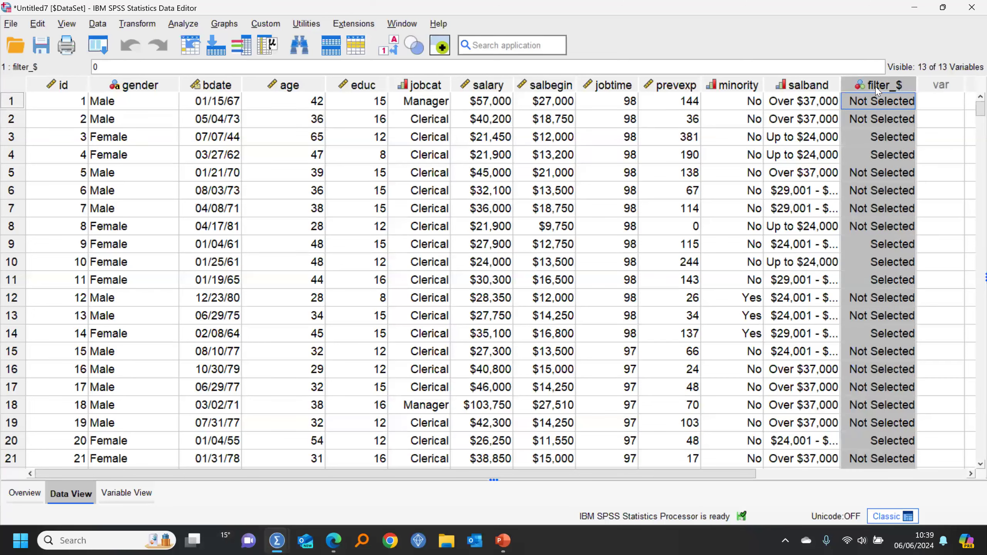
key("Delete")
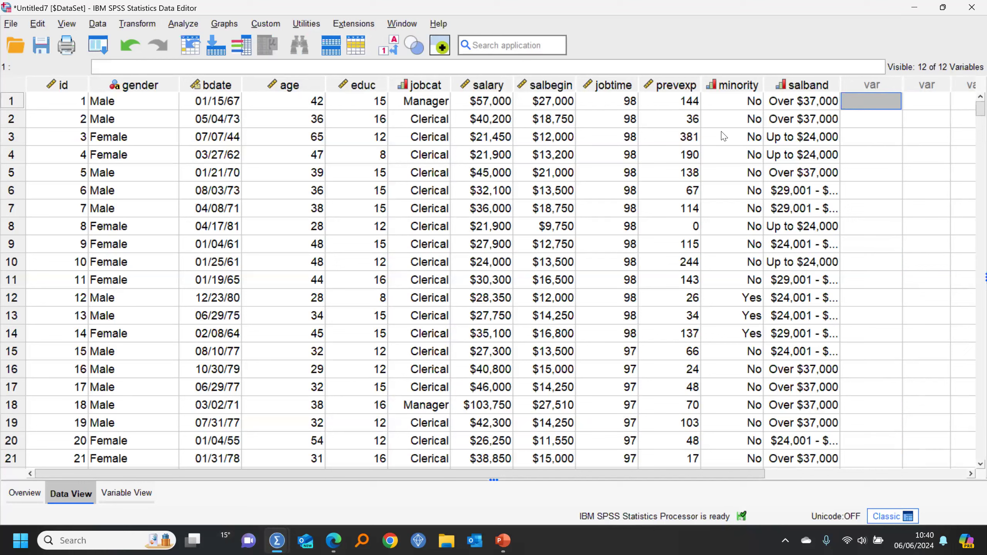
Start a stacked bar chart in Chart Builder, enlarging the variable list to show full variable names
left_click(222, 26)
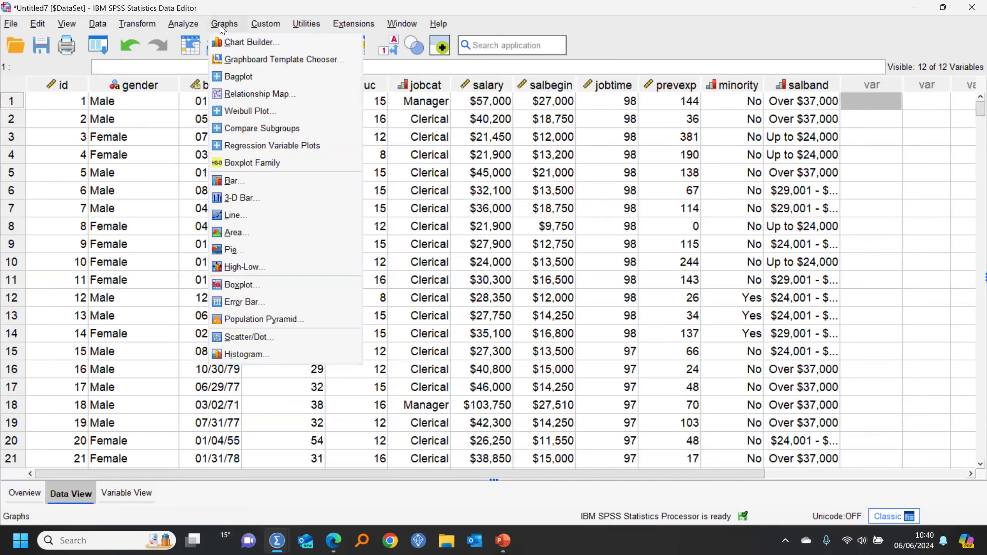
left_click(239, 42)
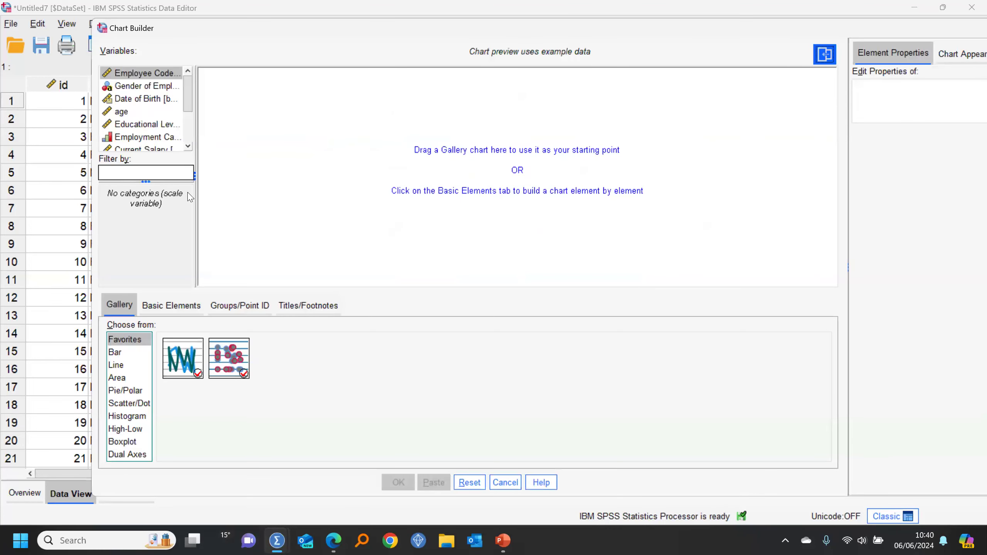
left_click_drag(328, 174, 328, 174)
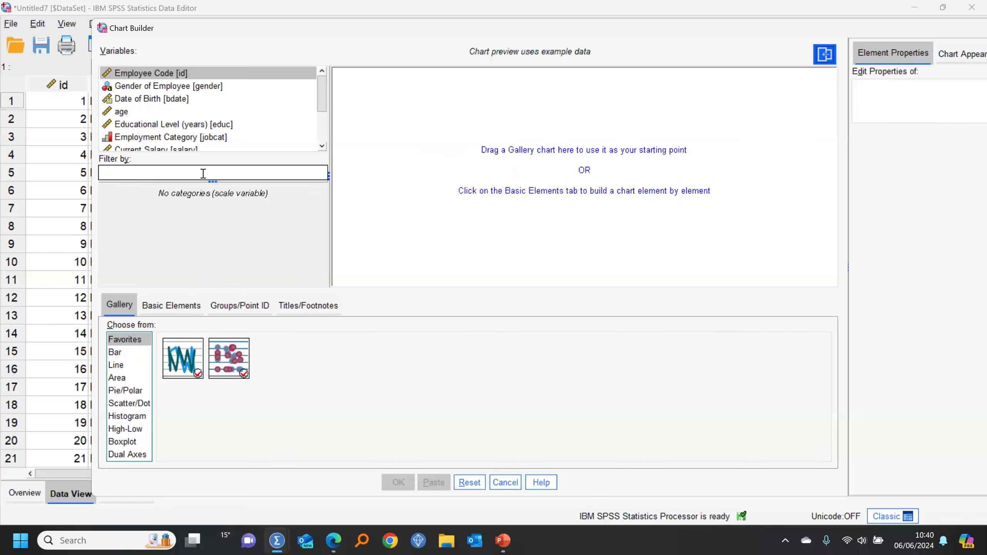
left_click_drag(213, 180, 212, 240)
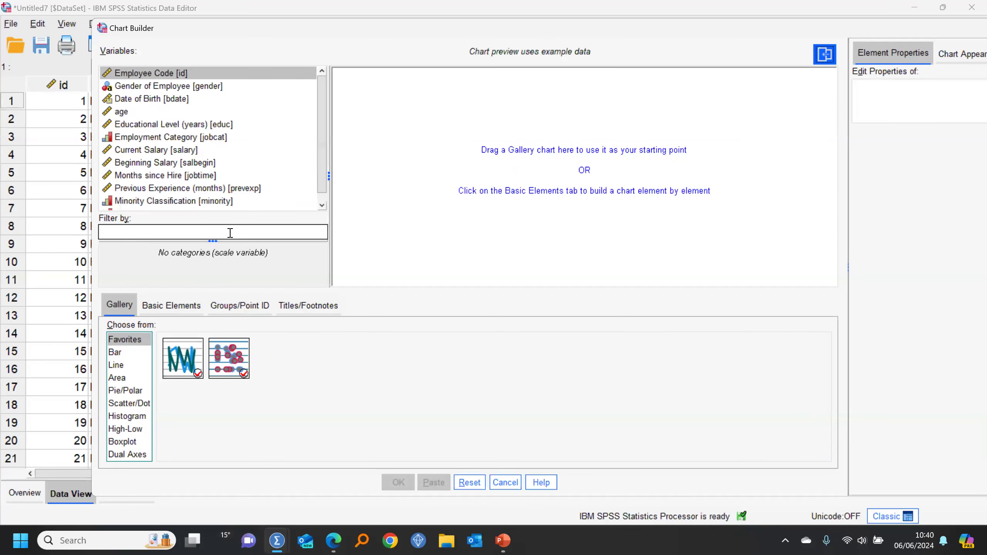
left_click(122, 354)
left_click_drag(275, 369, 523, 217)
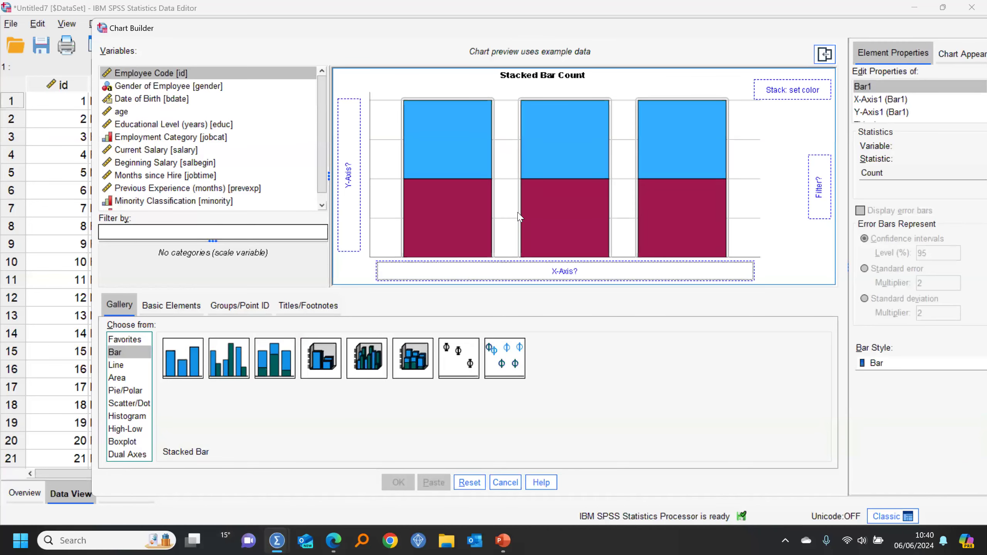
Assign Employment Category as the stack color and Current Salary (Grouped) to the chart's X-axis
scroll(319, 185, "down", 1)
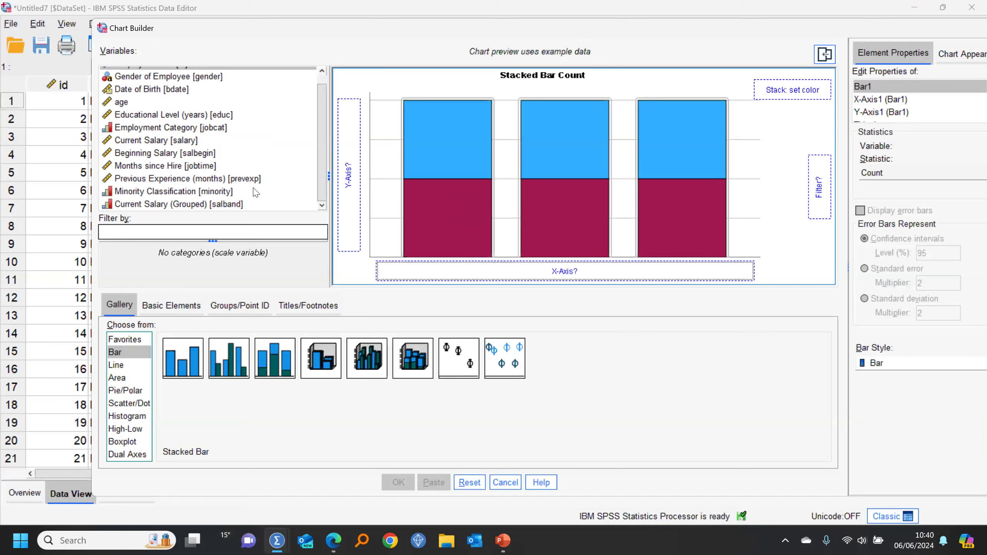
left_click(138, 130)
left_click_drag(136, 129, 798, 91)
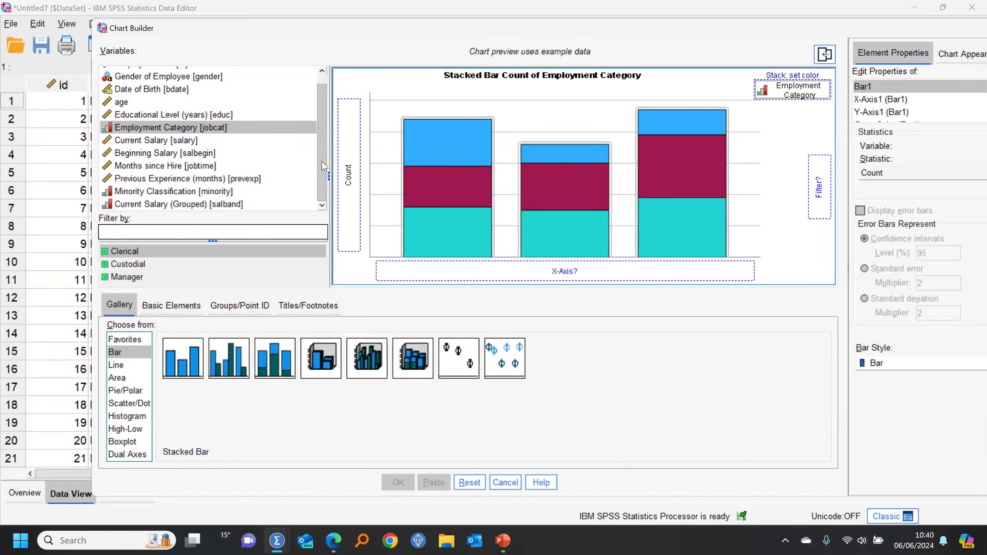
left_click(163, 206)
left_click_drag(162, 206, 453, 272)
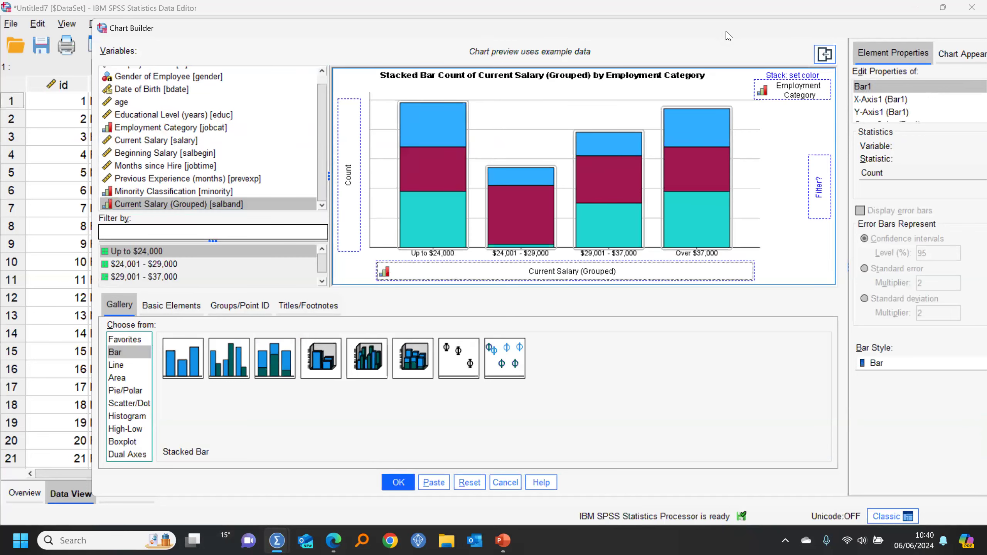
Recolor the stacked bars with light red for Category 1, orange-brown for Category 2 and dark red for Category 3
left_click_drag(727, 31, 604, 15)
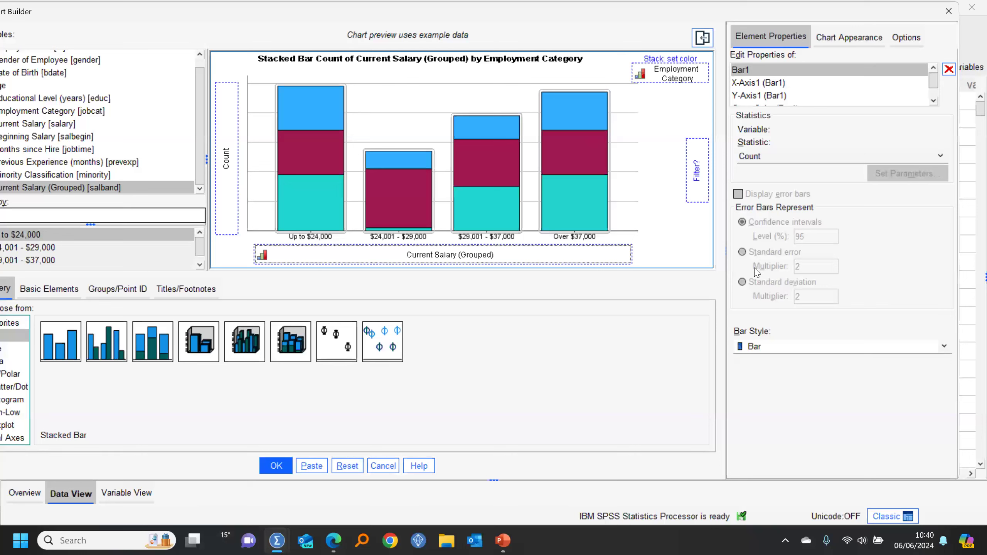
left_click(847, 38)
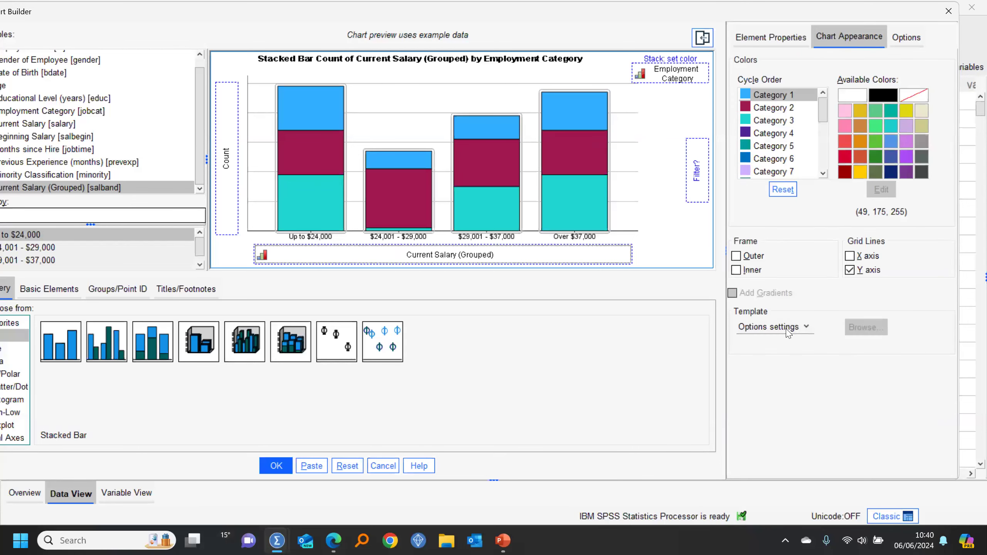
left_click(767, 98)
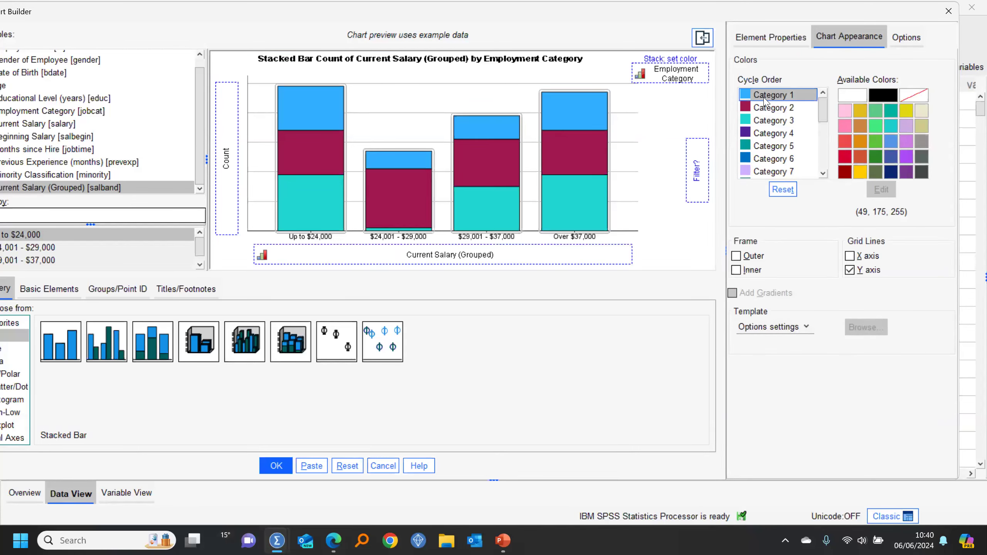
left_click(846, 141)
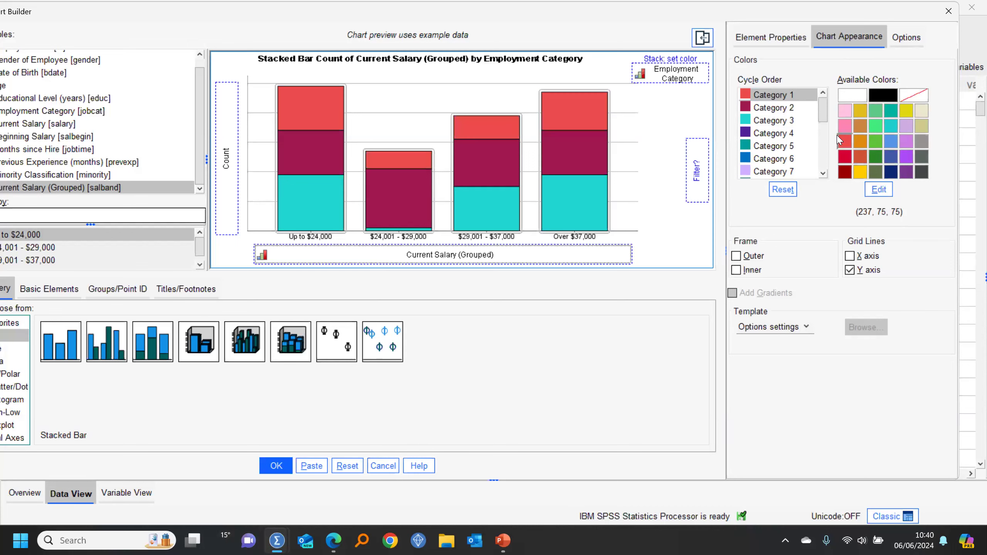
left_click(860, 158)
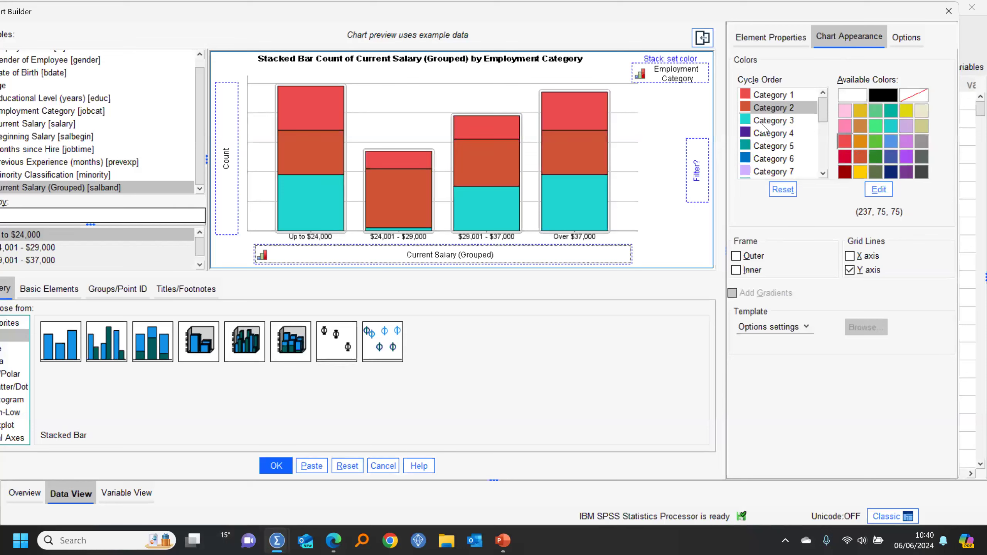
left_click(764, 121)
left_click(844, 172)
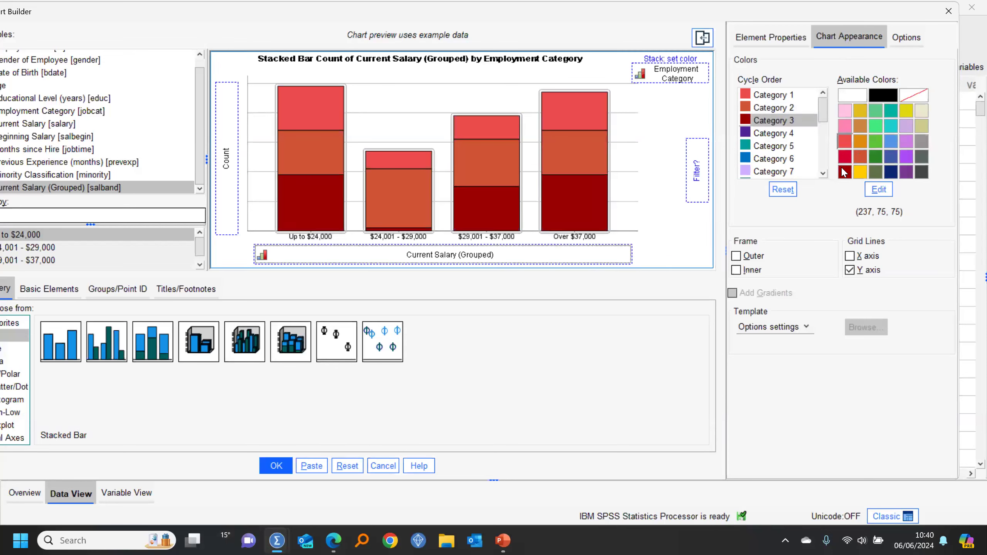
Try the APA, Bright, Legacy and 26 Legacy chart templates in turn, accepting the reset of the appearance settings
left_click(766, 327)
left_click(754, 367)
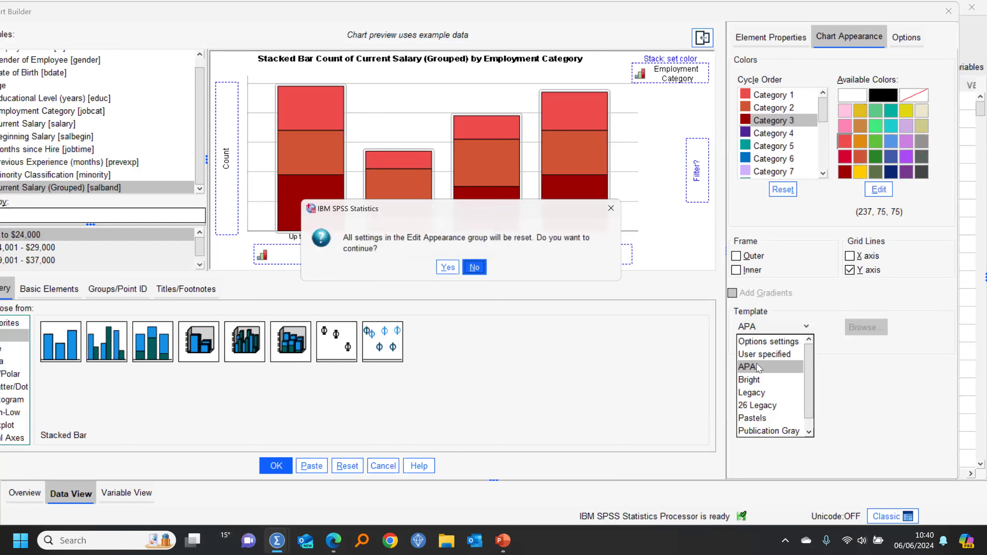
left_click(445, 274)
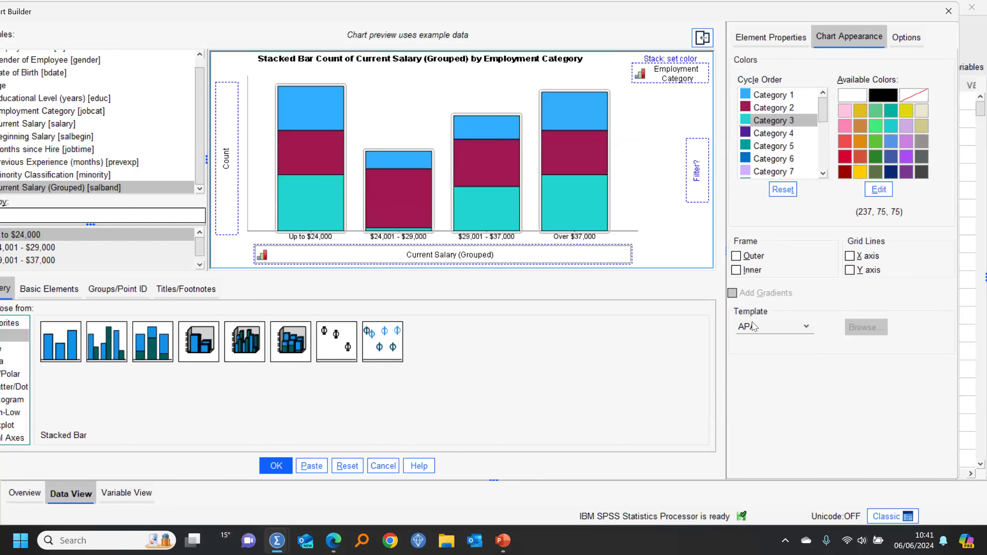
left_click(769, 327)
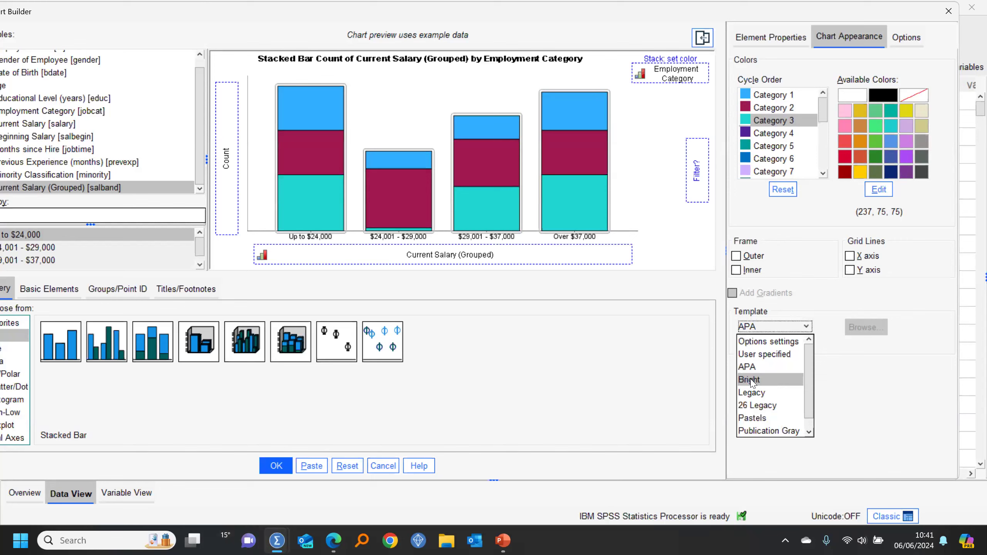
left_click(751, 380)
left_click(776, 329)
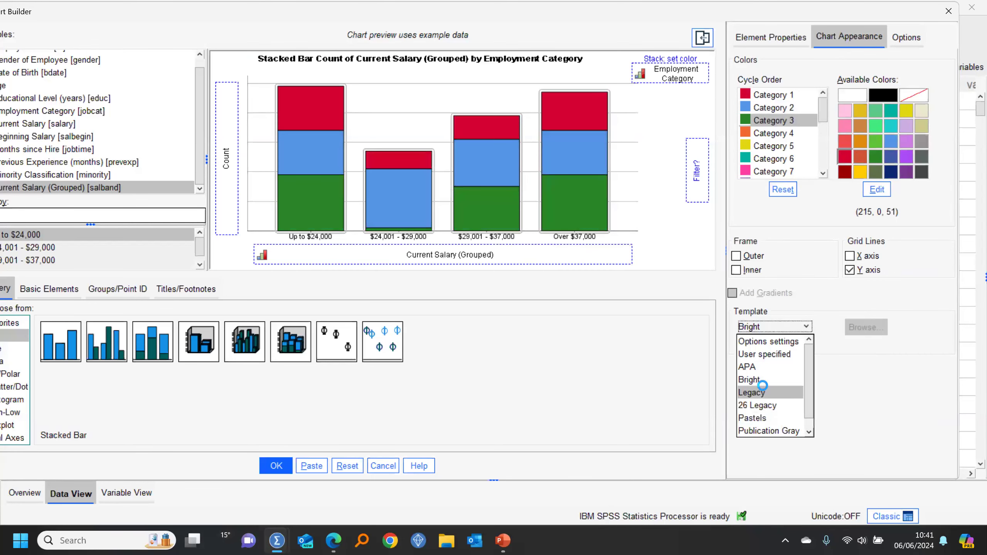
left_click(759, 392)
left_click(779, 335)
left_click(759, 407)
Try the Pastels and Publication Gray chart templates, ending with the Web Report template applied
left_click(777, 329)
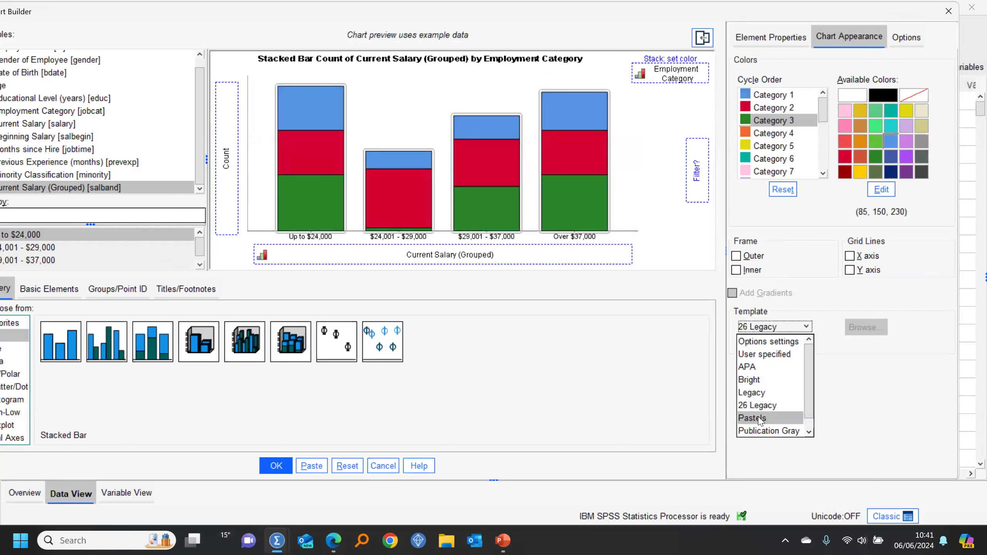
left_click(760, 418)
left_click(779, 329)
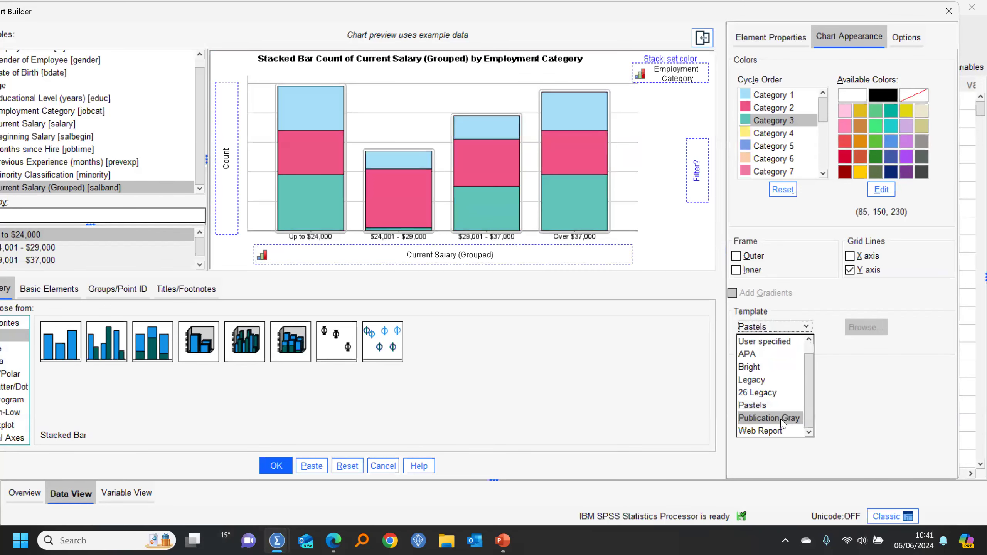
left_click(779, 419)
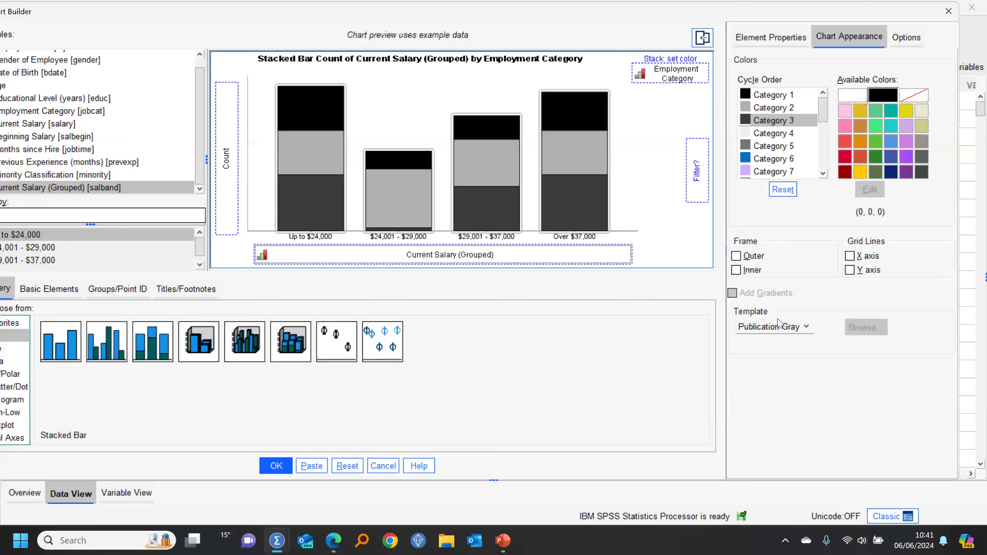
left_click(780, 327)
left_click(781, 431)
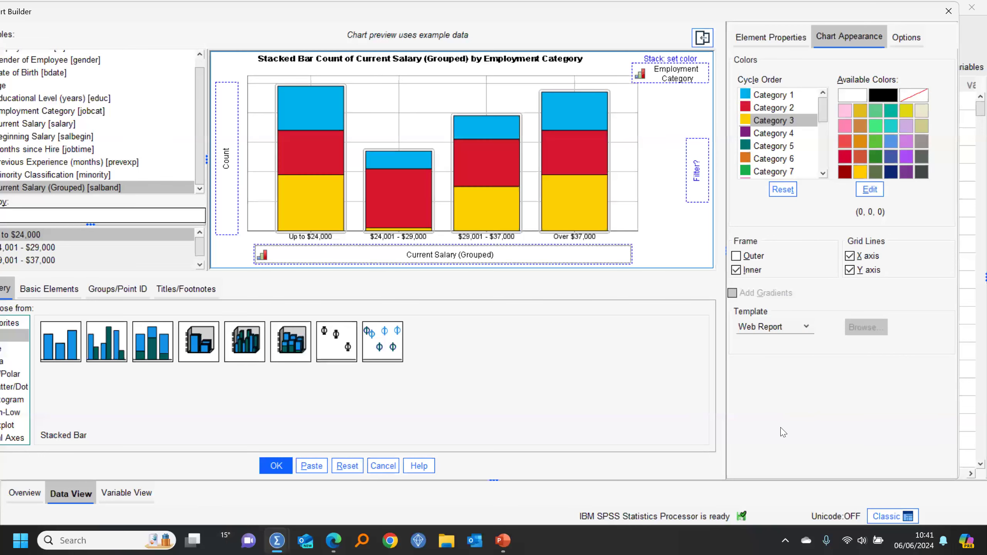
Apply the user-specified chart template Lollipop5.sgt from the SE Demos\Chart Looks folder
left_click(783, 329)
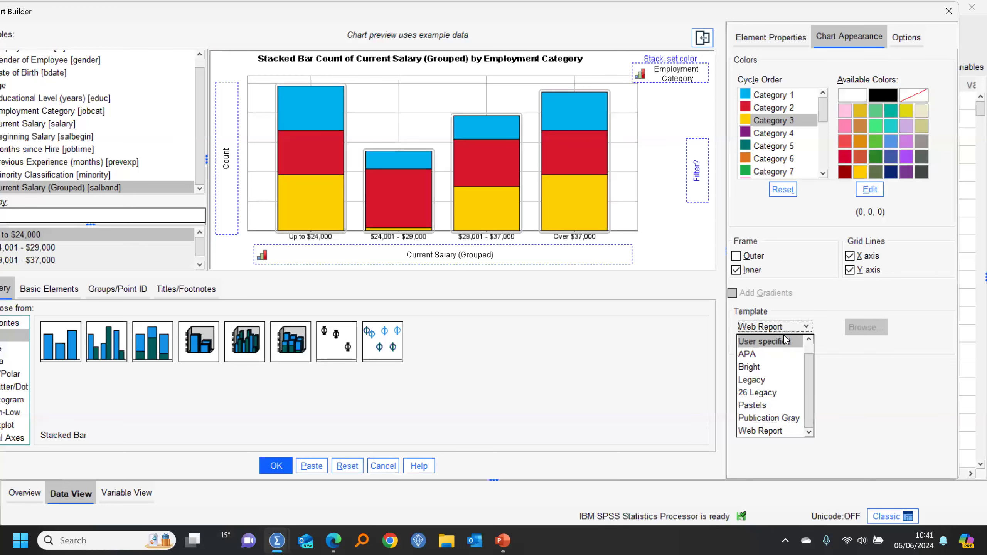
left_click(783, 341)
left_click(870, 329)
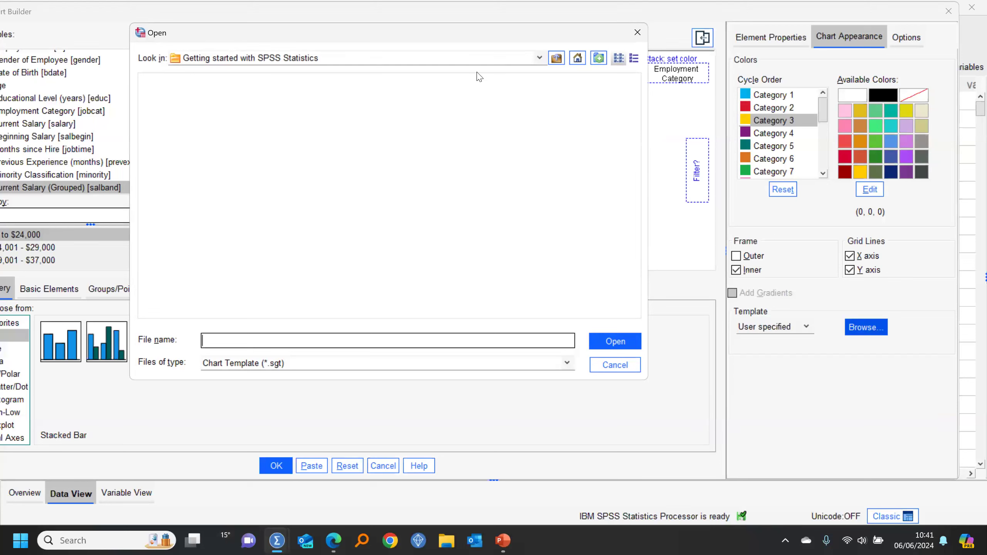
left_click(546, 59)
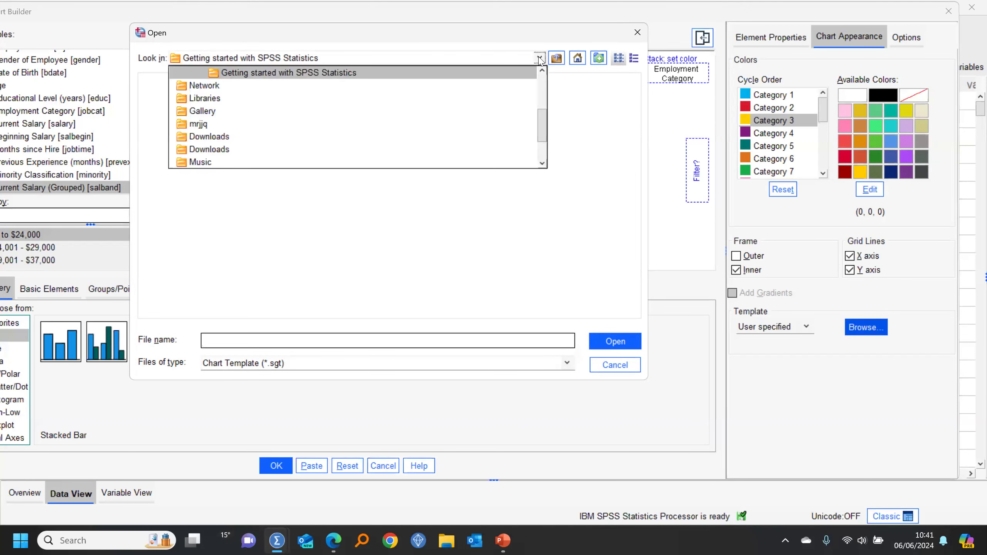
scroll(543, 72, "up", 4)
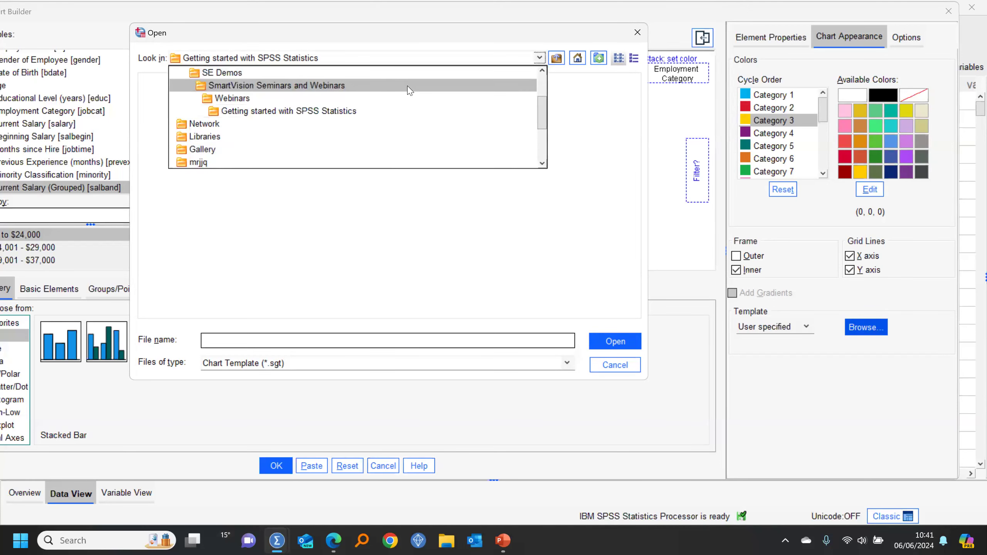
left_click(363, 73)
left_click(177, 235)
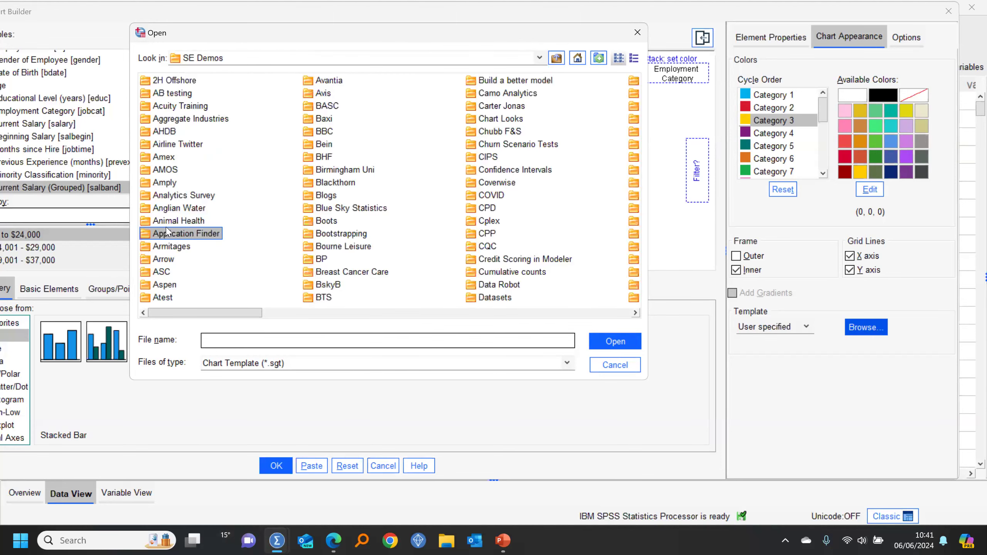
type("ch")
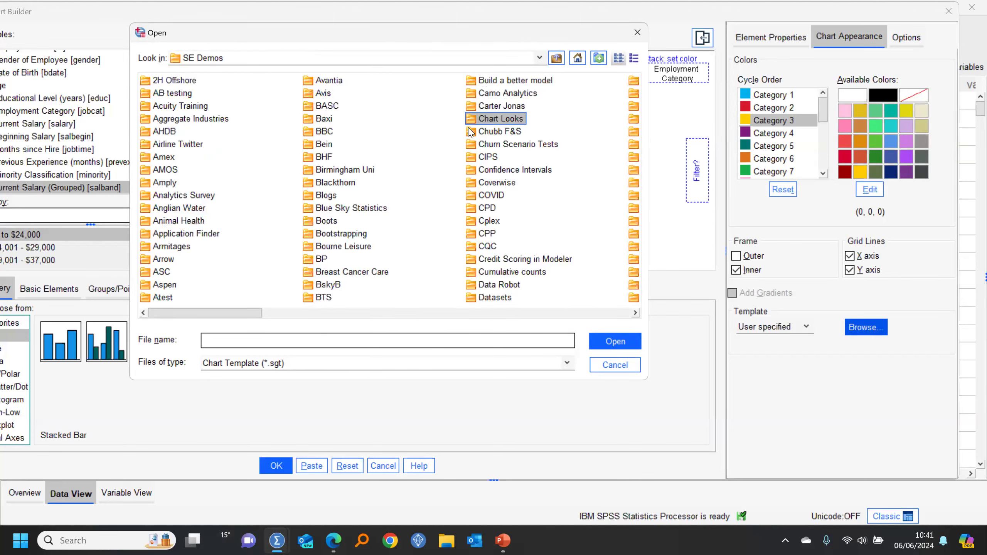
double_click(478, 119)
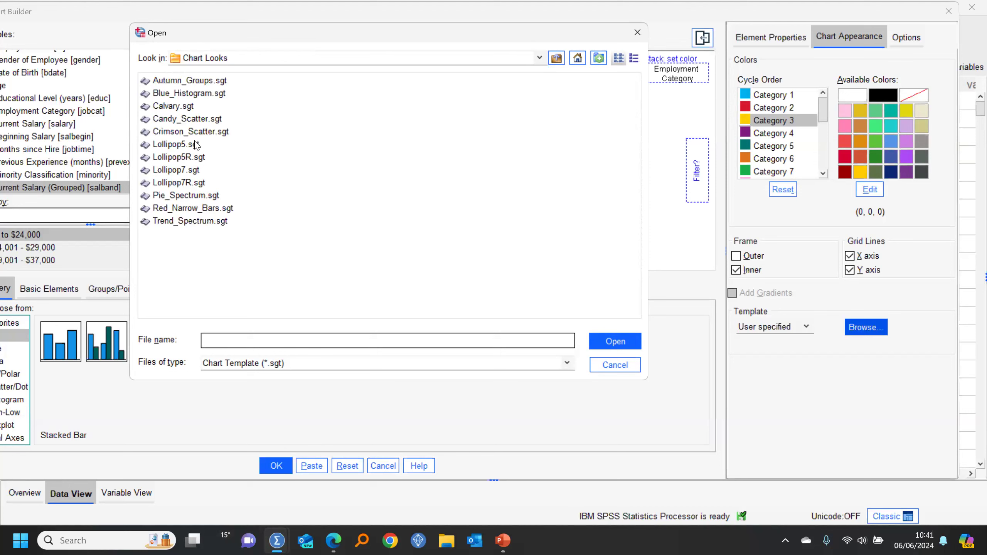
left_click(168, 145)
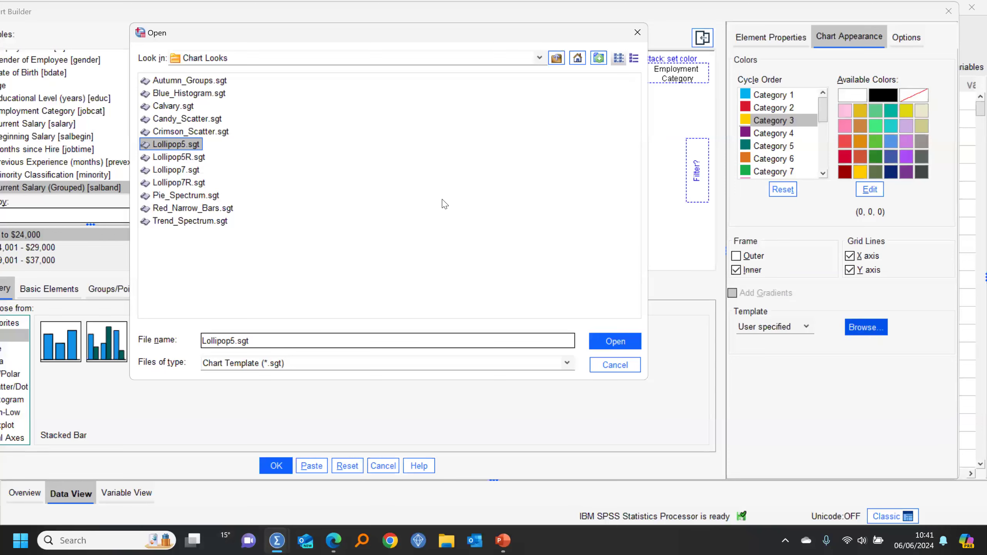
left_click(608, 346)
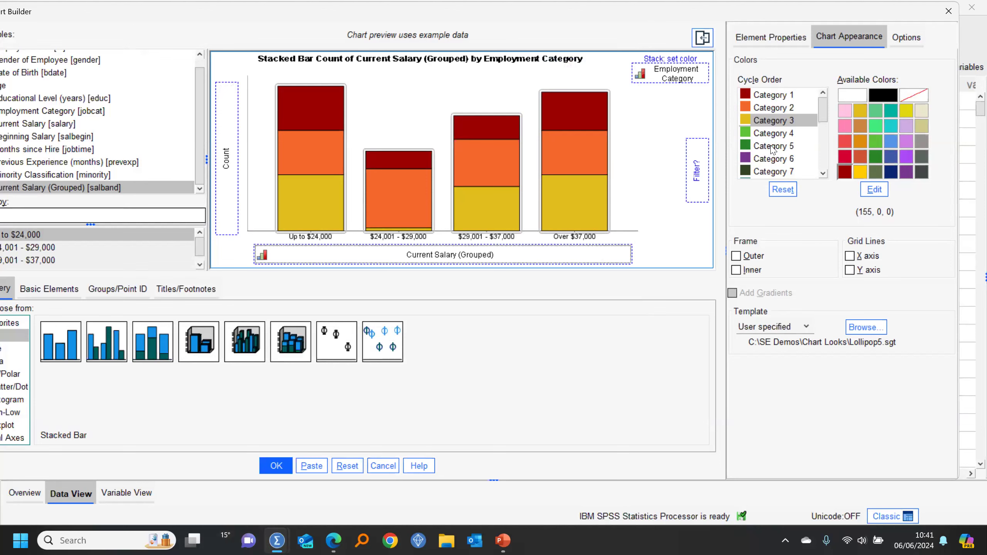
Generate the stacked bar chart and scale its bars to 100% in the Chart Editor
left_click(276, 465)
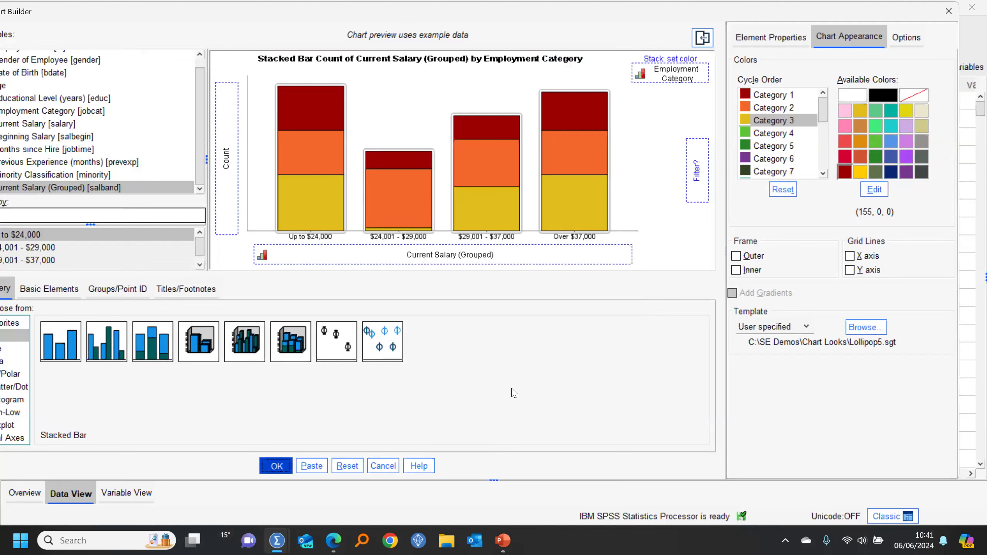
left_click(550, 326)
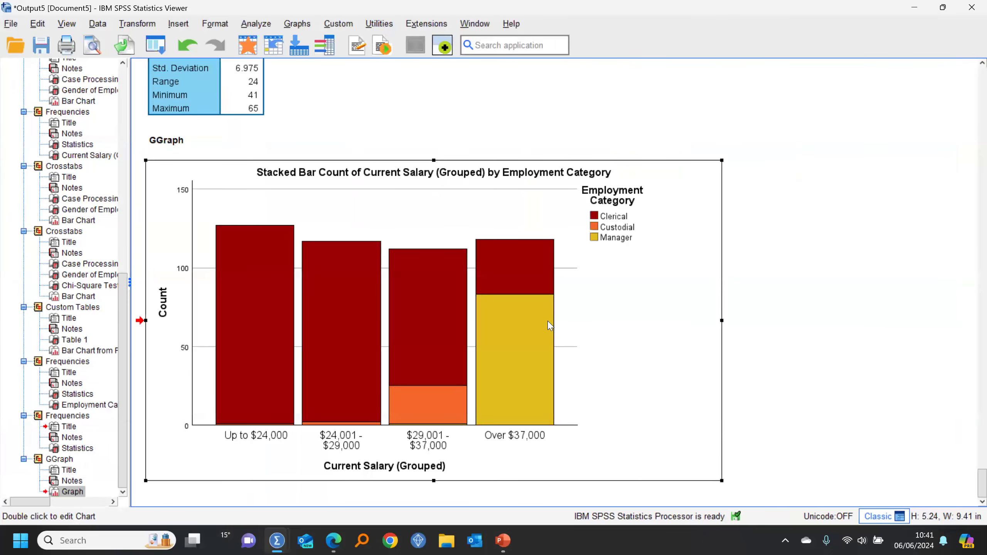
double_click(550, 326)
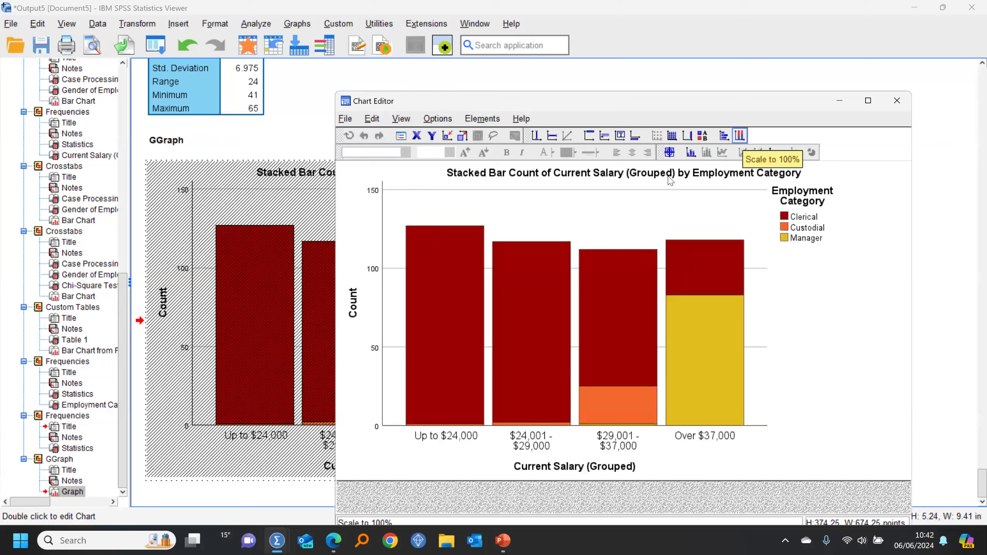
left_click(740, 136)
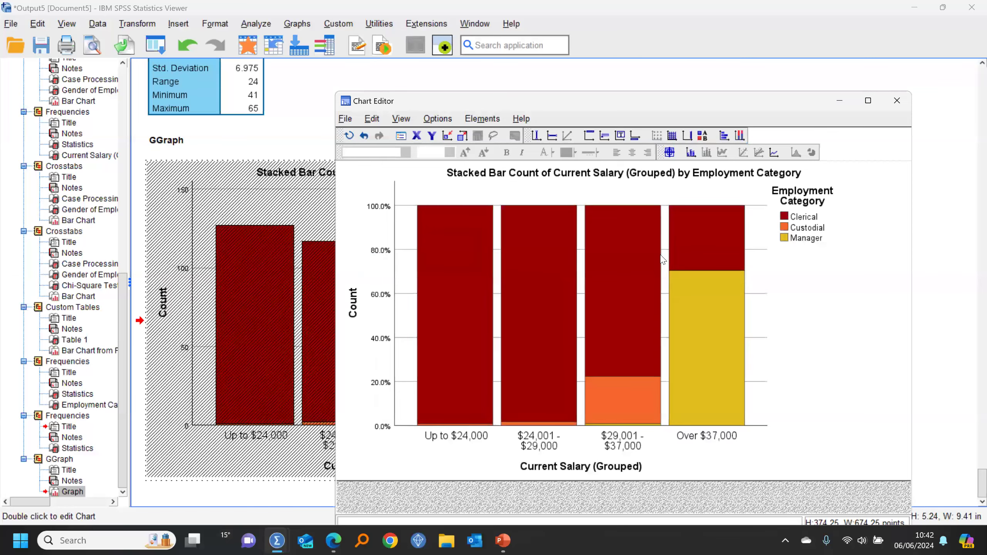
left_click(900, 105)
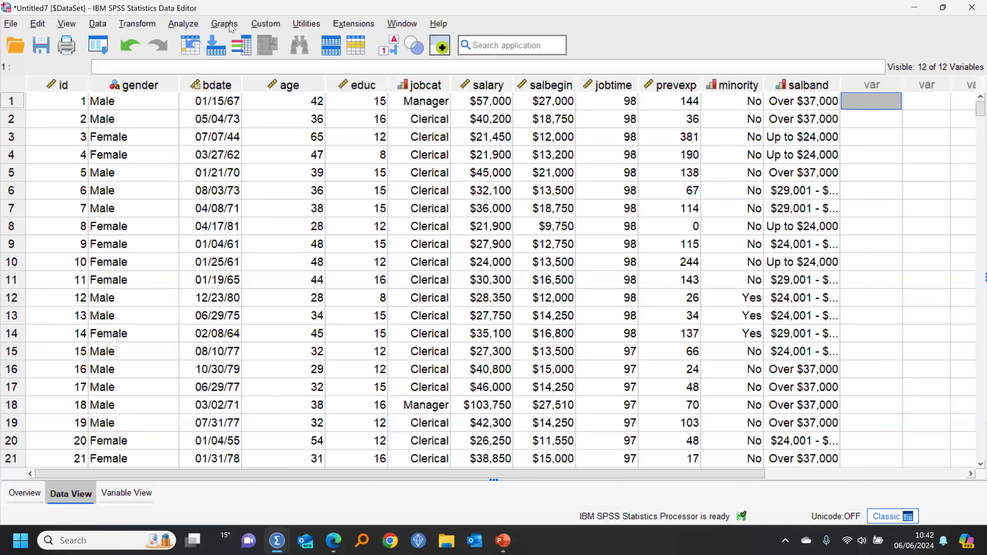
Reopen the Chart Builder, reset it to an empty canvas, and rearrange the window so the full variable names are readable
left_click(230, 24)
left_click(234, 41)
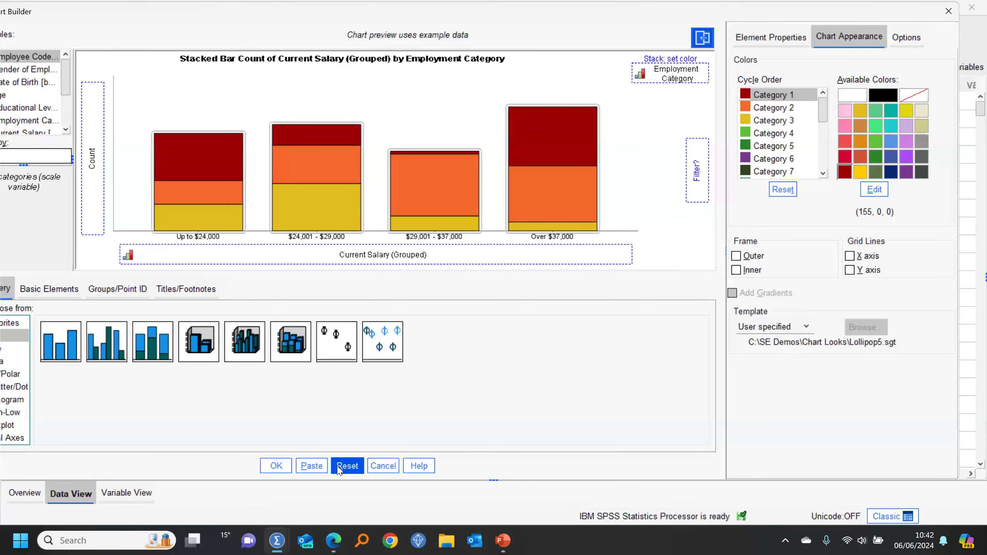
left_click(339, 468)
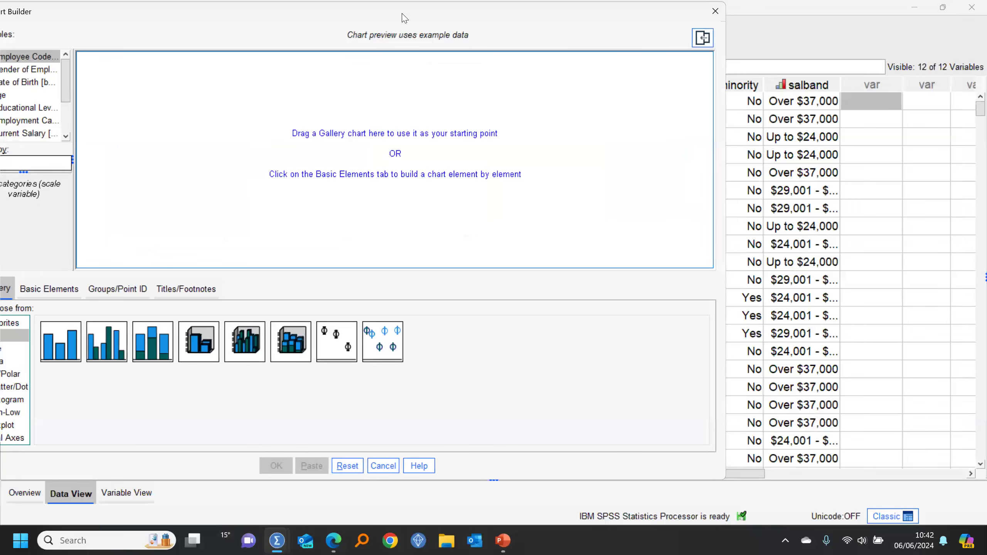
left_click_drag(177, 13, 405, 18)
left_click_drag(251, 177, 245, 235)
left_click_drag(303, 171, 413, 170)
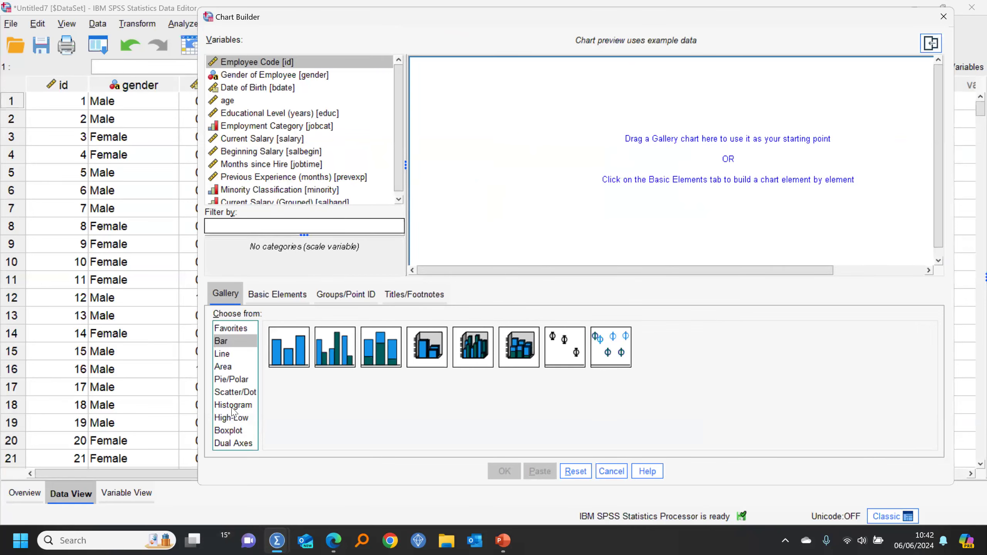
Start a simple scatter plot with Current Salary on the Y-axis and Beginning Salary on the X-axis
left_click(235, 394)
left_click_drag(300, 352, 548, 164)
left_click_drag(258, 139, 526, 264)
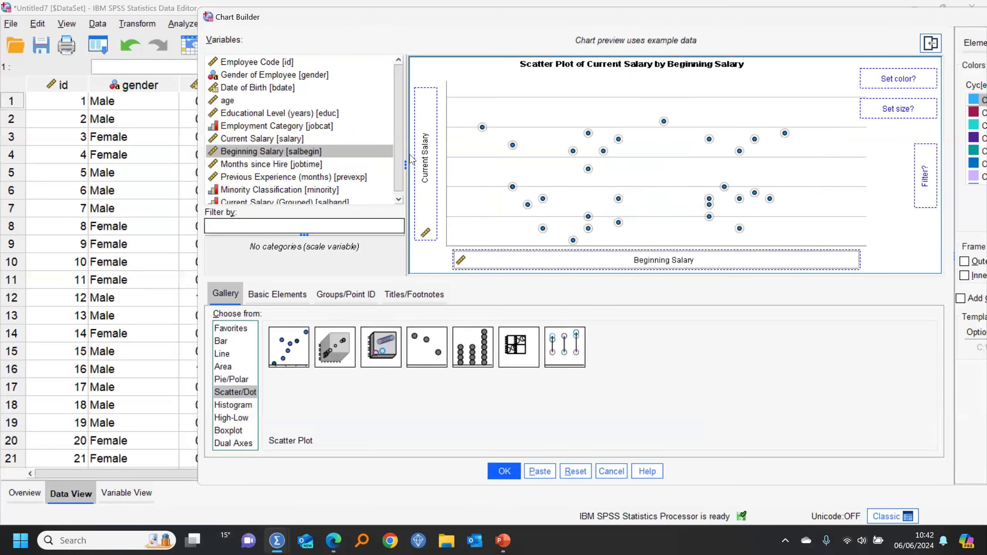
left_click_drag(396, 161, 396, 182)
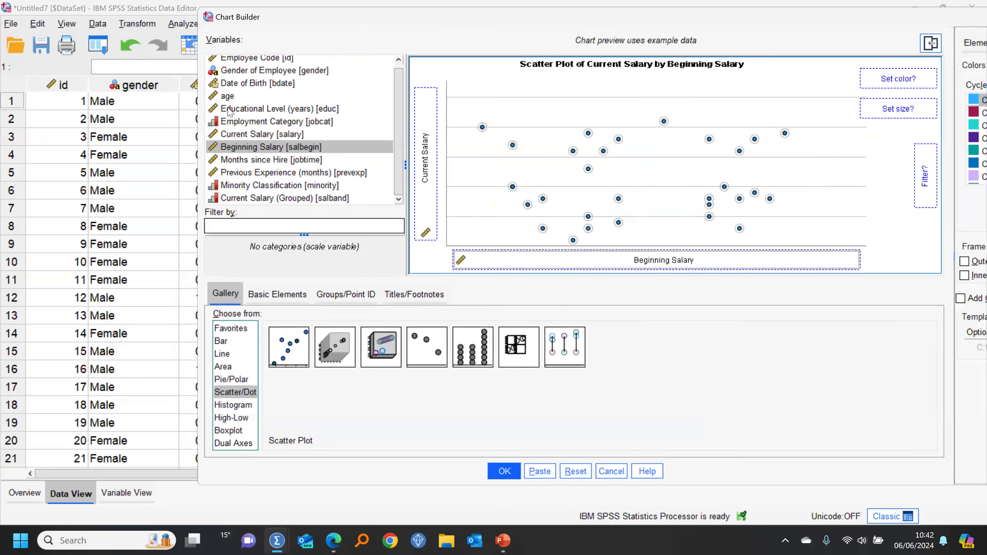
Size the scatter points by age and color them by Employment Category
left_click_drag(221, 99, 887, 108)
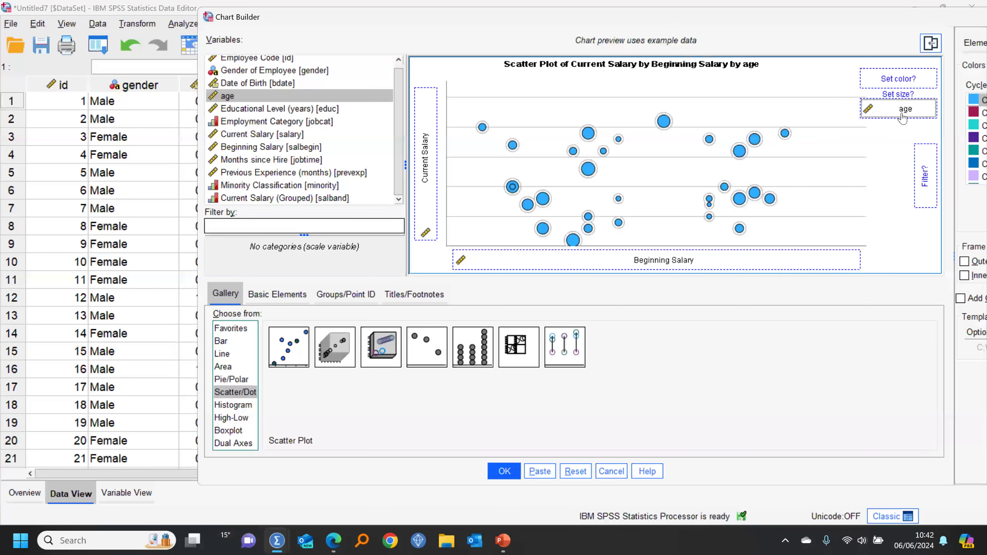
left_click(232, 100)
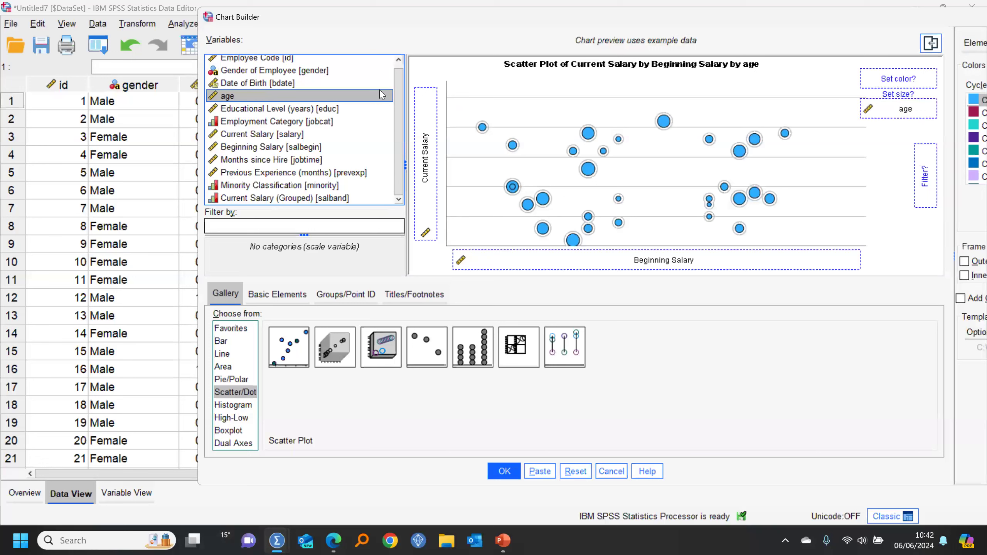
left_click_drag(265, 125, 892, 80)
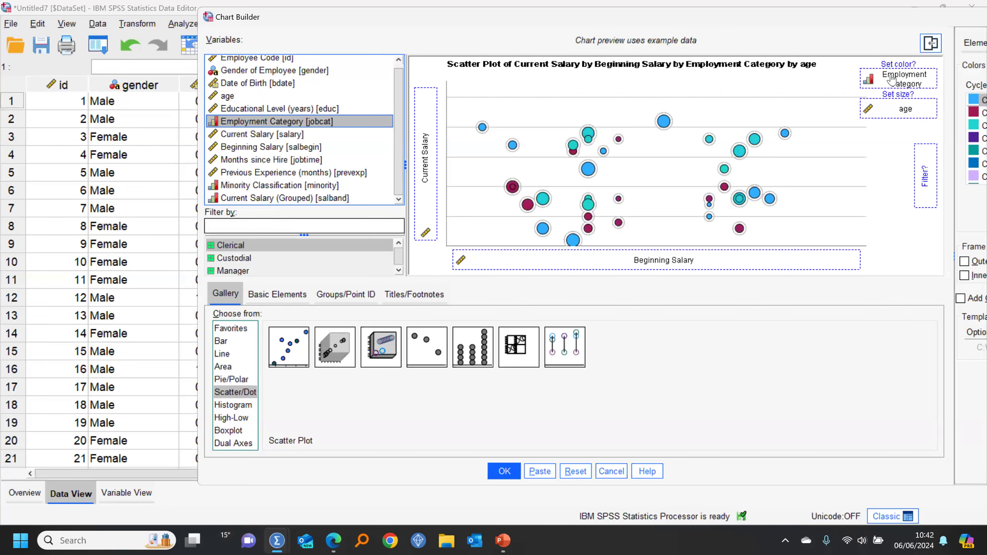
Generate the scatter plot and enlarge the chart in the output
left_click(504, 471)
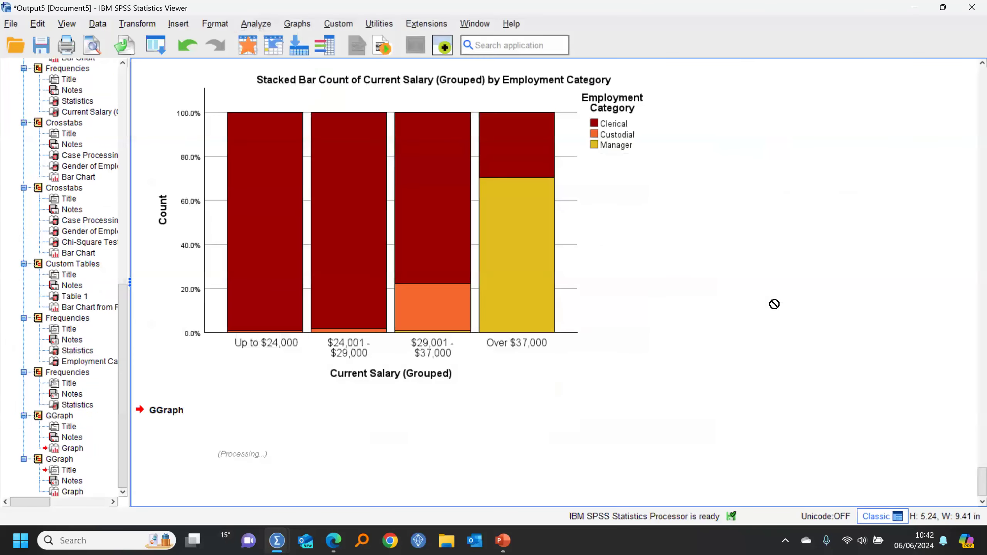
left_click_drag(721, 481, 856, 505)
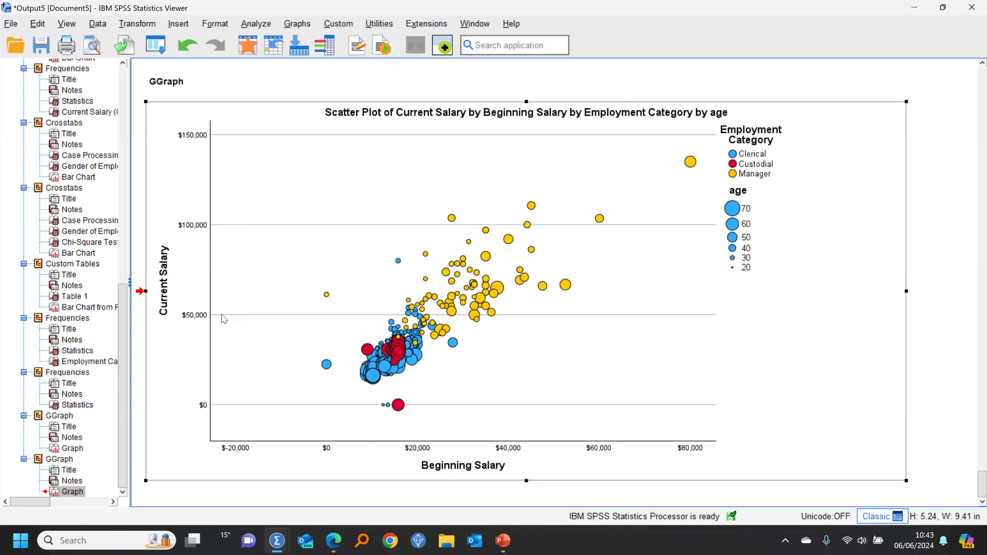
left_click(925, 324)
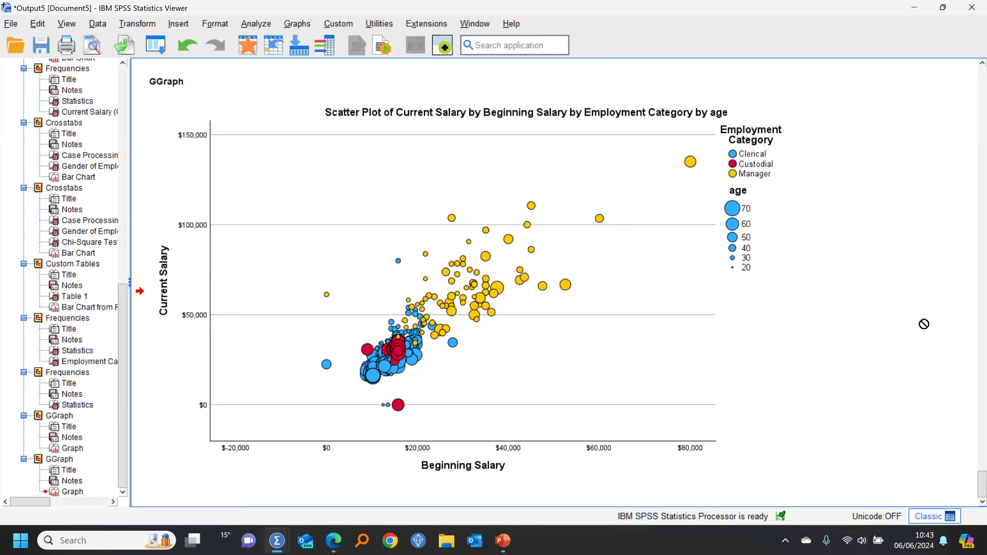
Recall the Crosstabs dialog for gender by grouped salary and paste its command into a syntax window
left_click(248, 46)
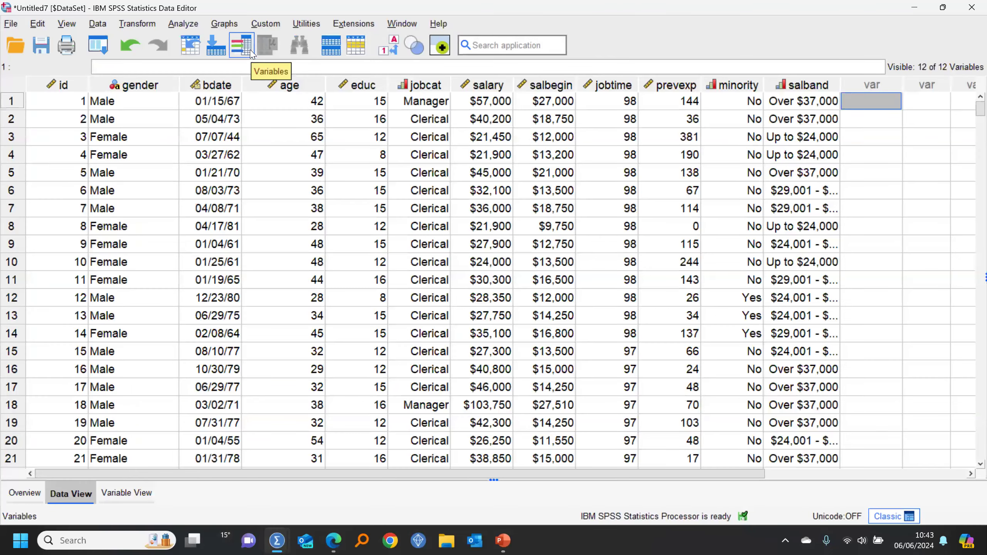
left_click(98, 44)
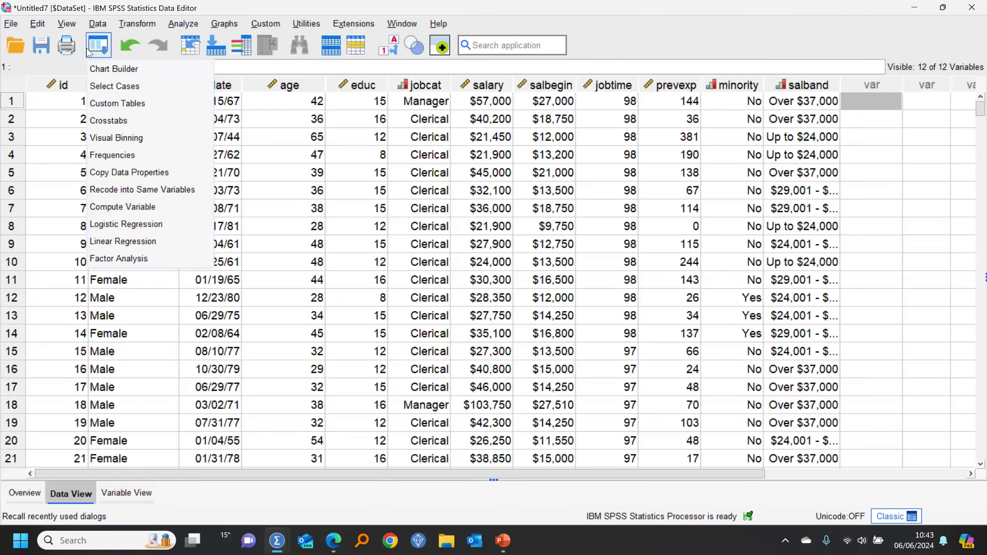
left_click(130, 121)
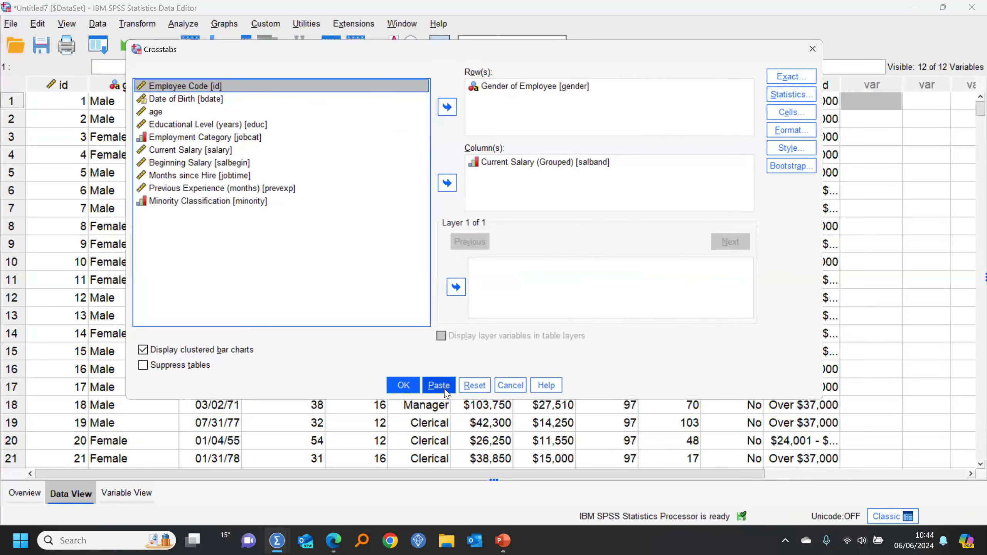
left_click(440, 387)
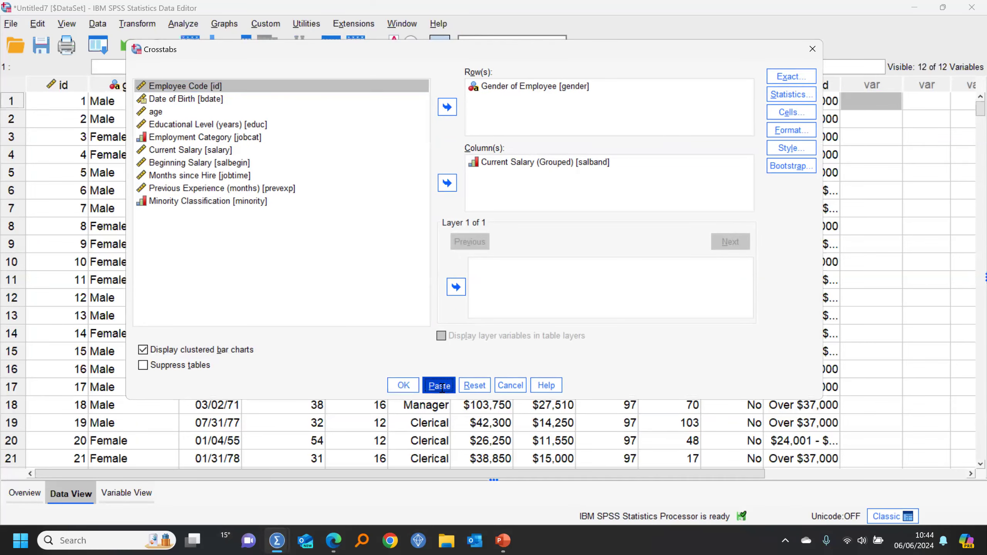
left_click(796, 102)
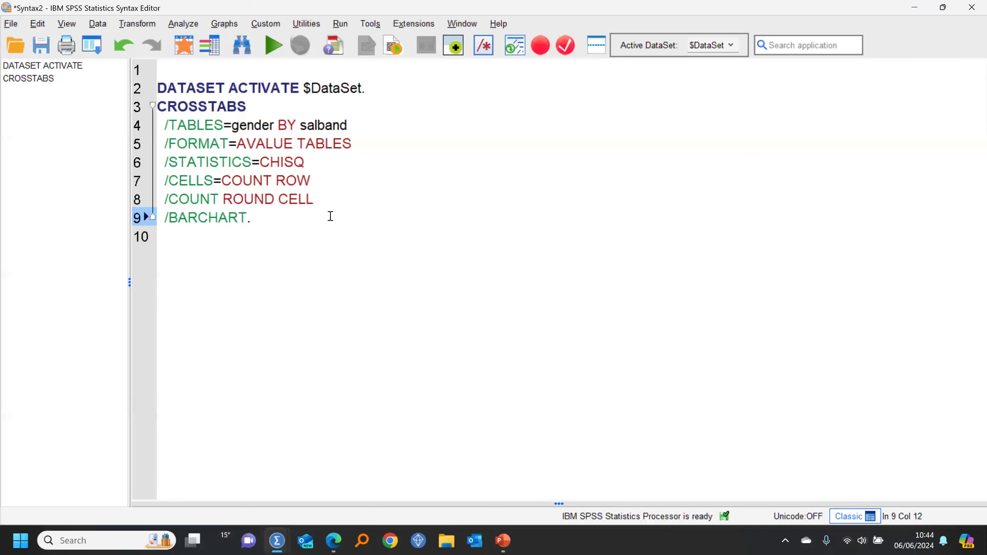
Run the selected CROSSTABS command from the syntax window
left_click_drag(314, 218, 148, 116)
left_click(274, 45)
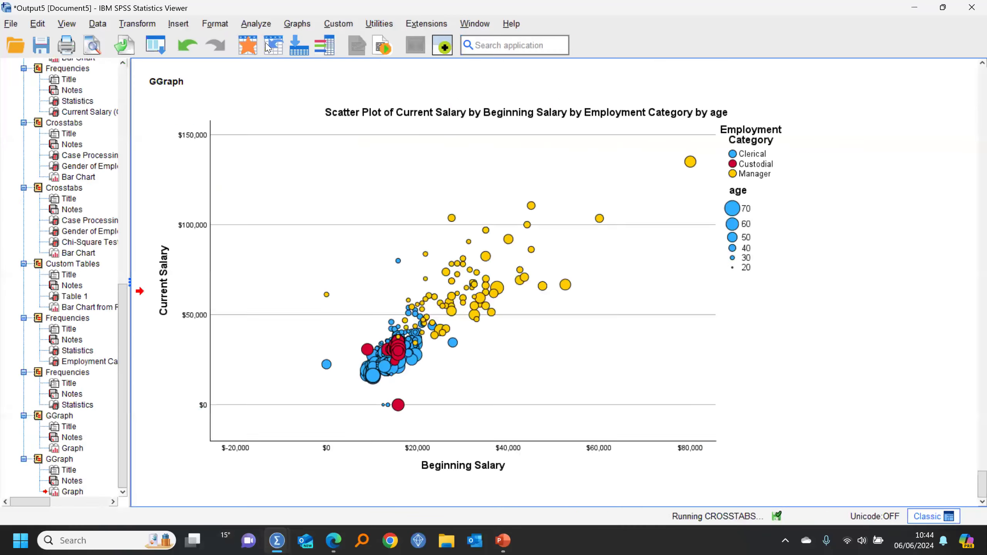
left_click(514, 205)
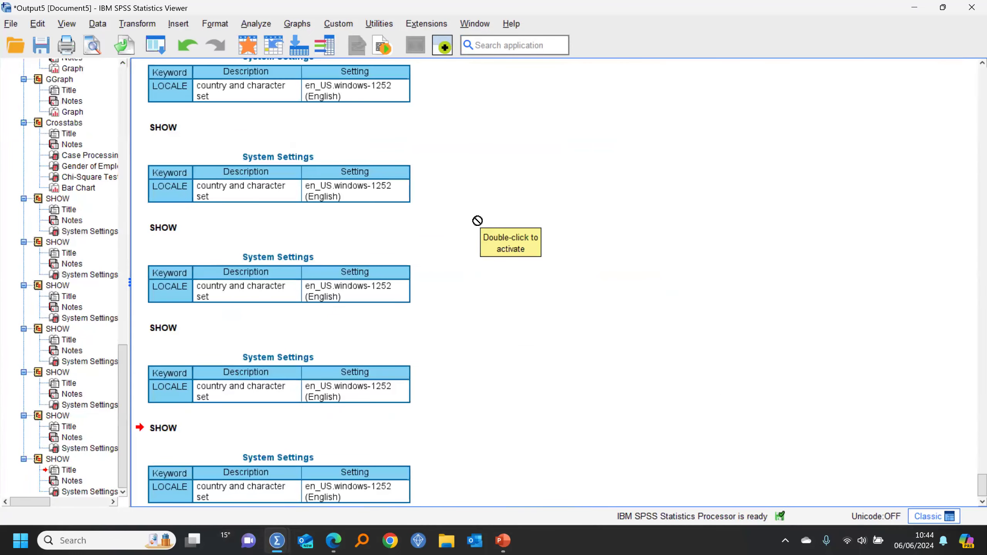
Delete everything under the root Output item in the output viewer
left_click_drag(124, 360, 123, 74)
double_click(22, 65)
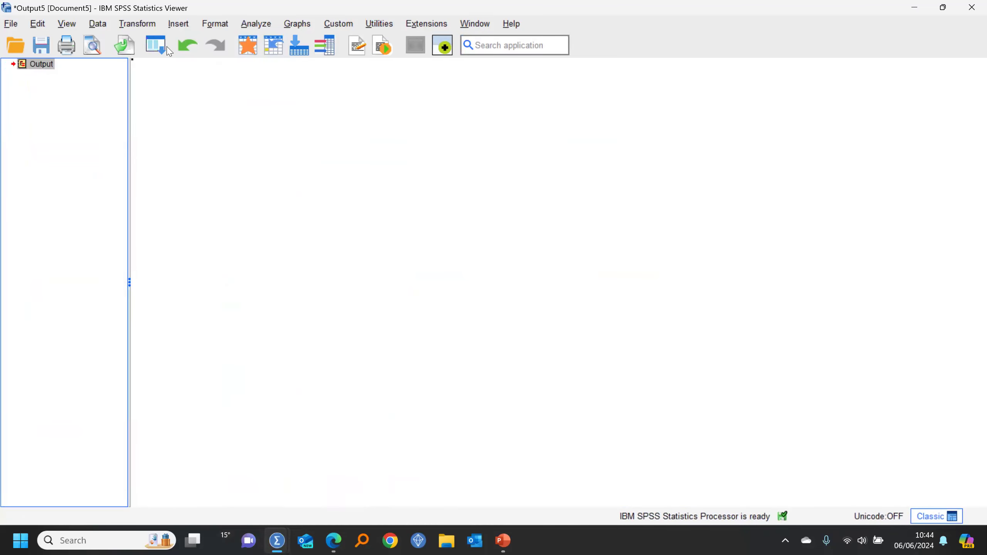
Recall the Frequencies dialog for current and beginning salary and the Custom Tables dialog, pasting each one's command into the syntax window
left_click(156, 45)
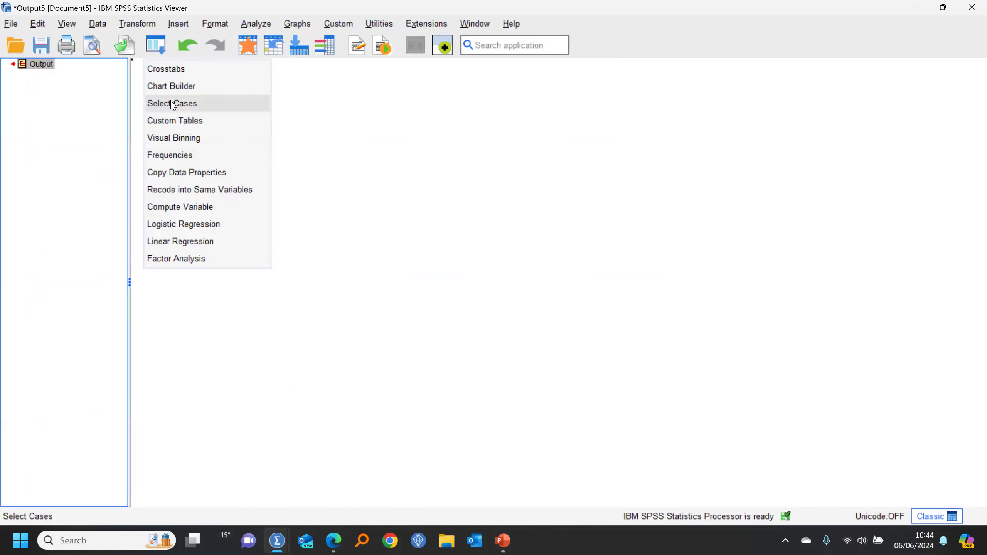
left_click(174, 156)
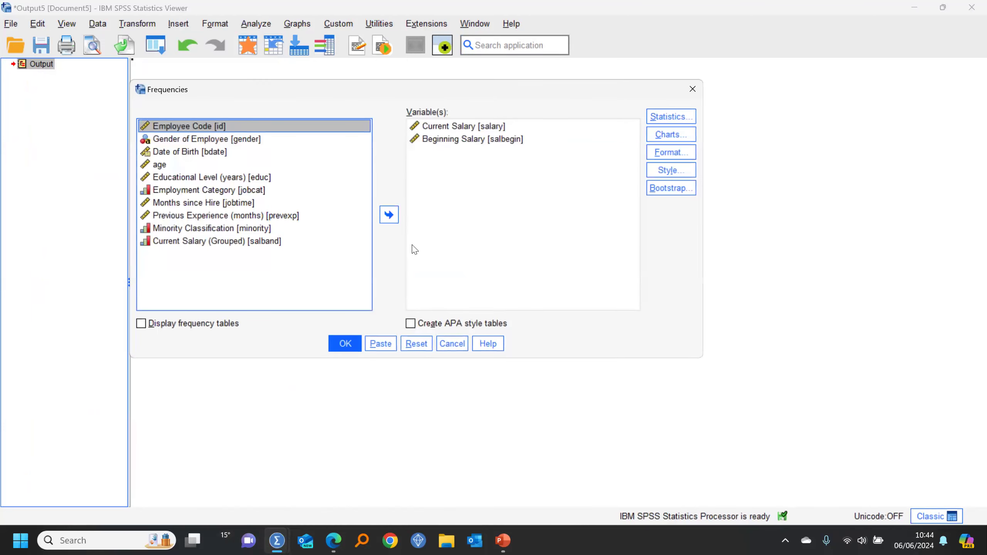
left_click(380, 343)
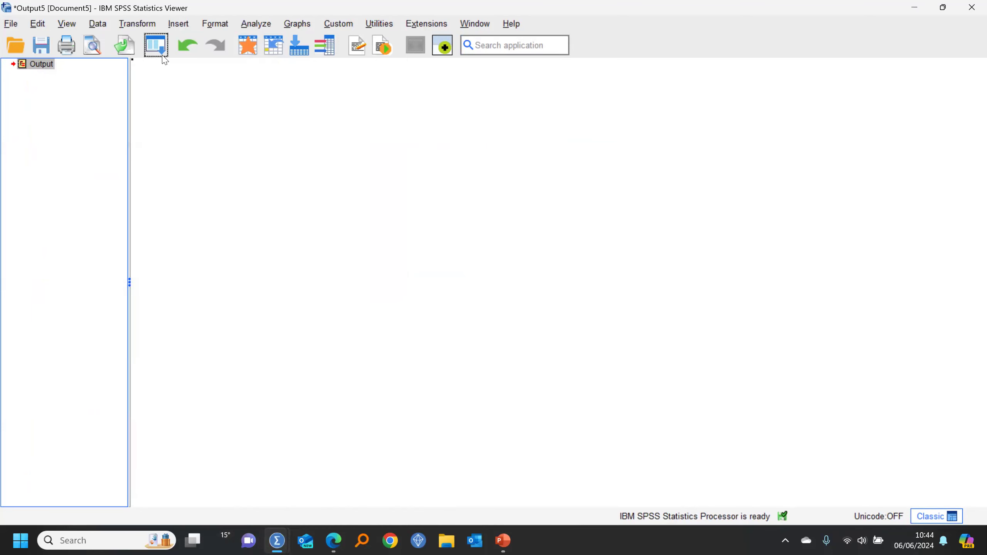
left_click(157, 45)
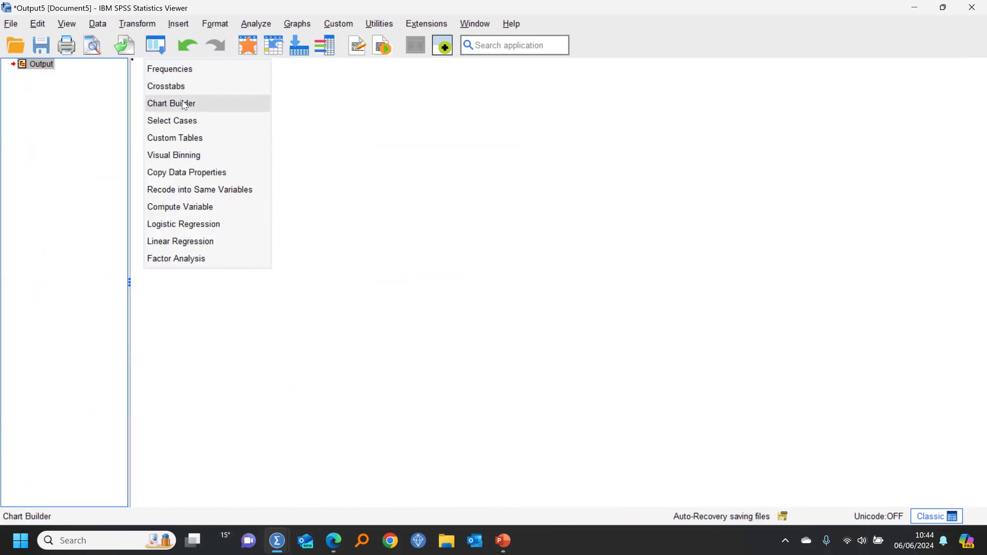
left_click(181, 138)
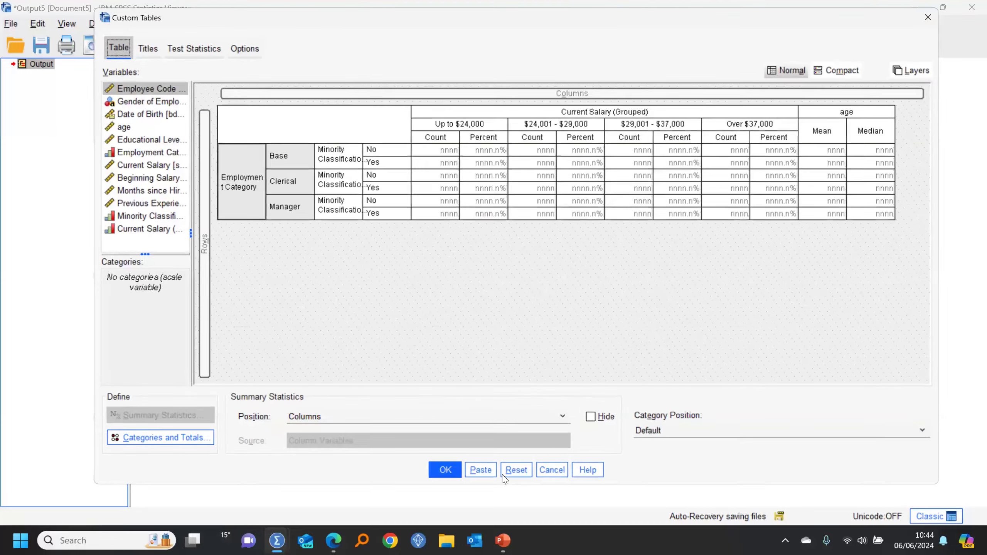
left_click(481, 470)
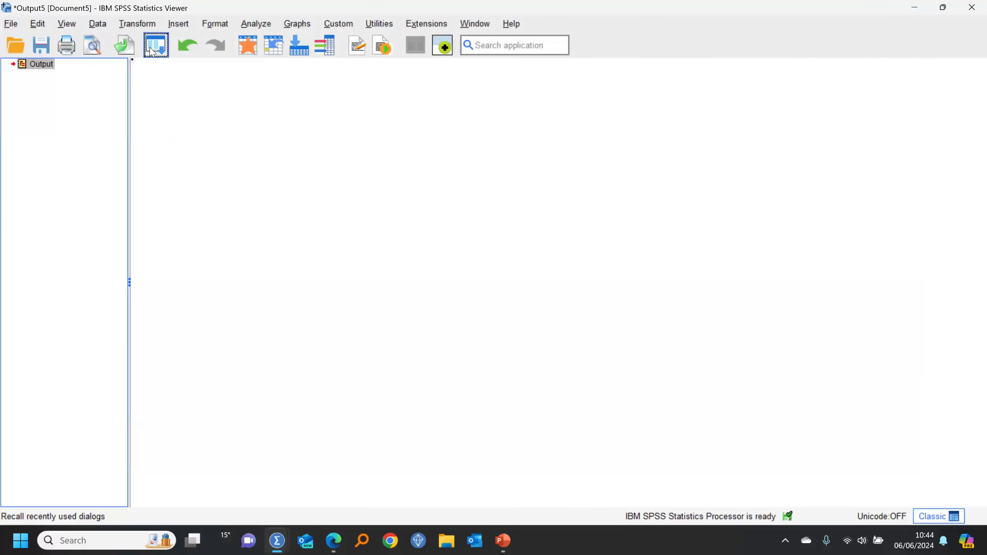
Recall the Chart Builder with the salary scatter plot and paste its command into the syntax window
left_click(151, 51)
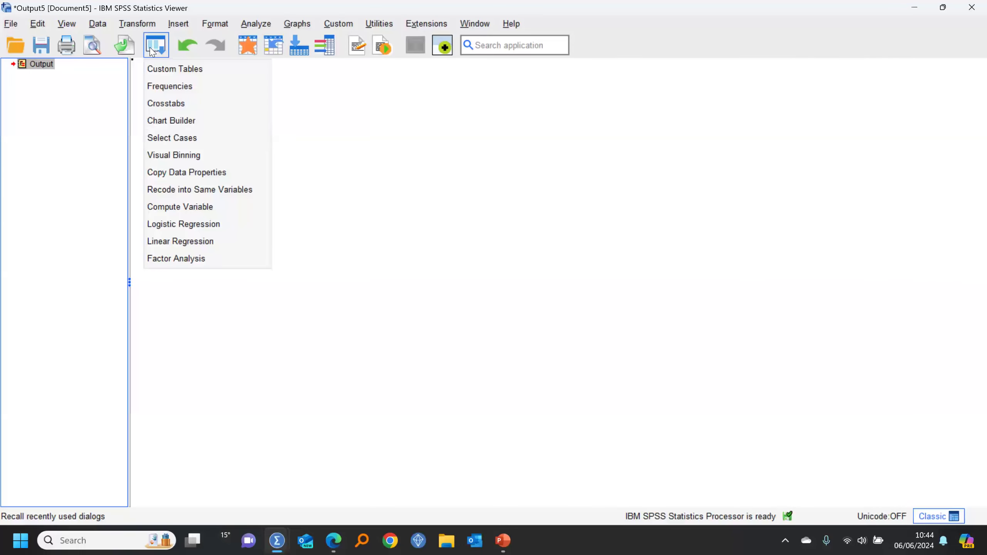
left_click(176, 122)
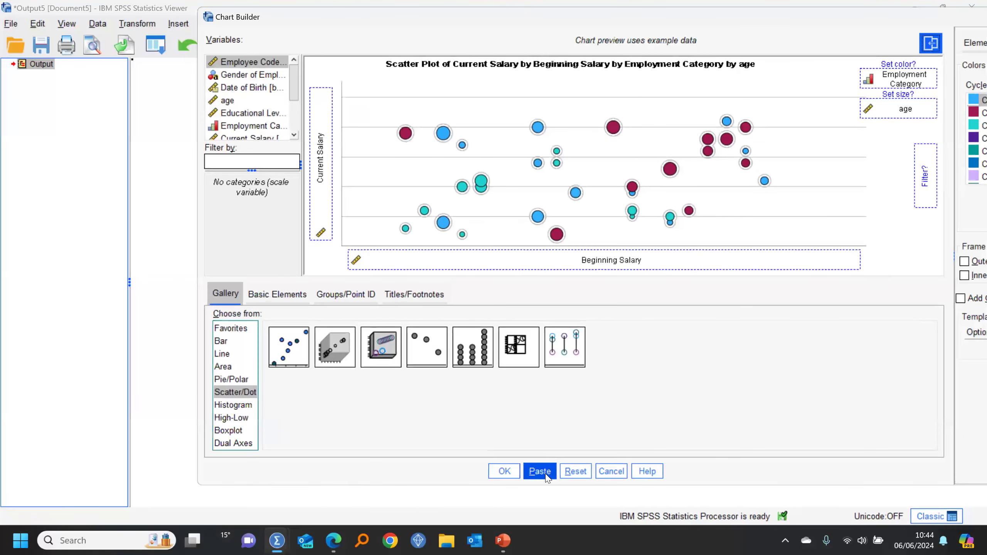
left_click(538, 471)
Switch to the Syntax2 window and run all of its pasted commands
left_click(475, 24)
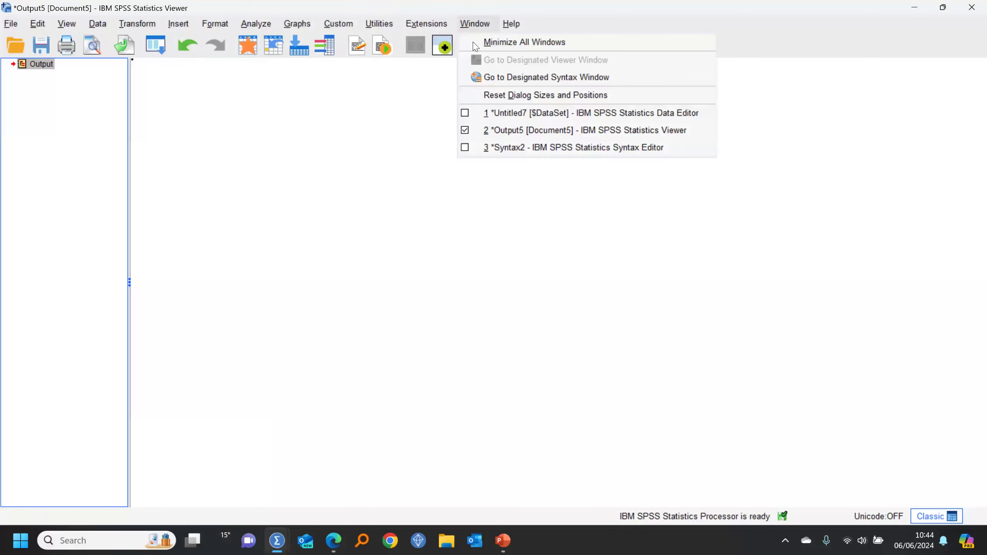
left_click(508, 147)
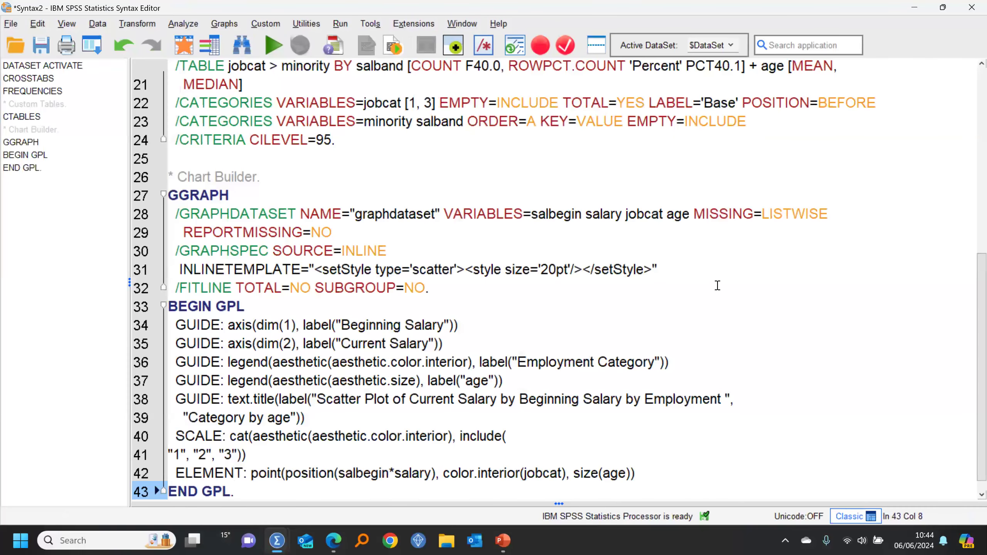
scroll(719, 285, "up", 7)
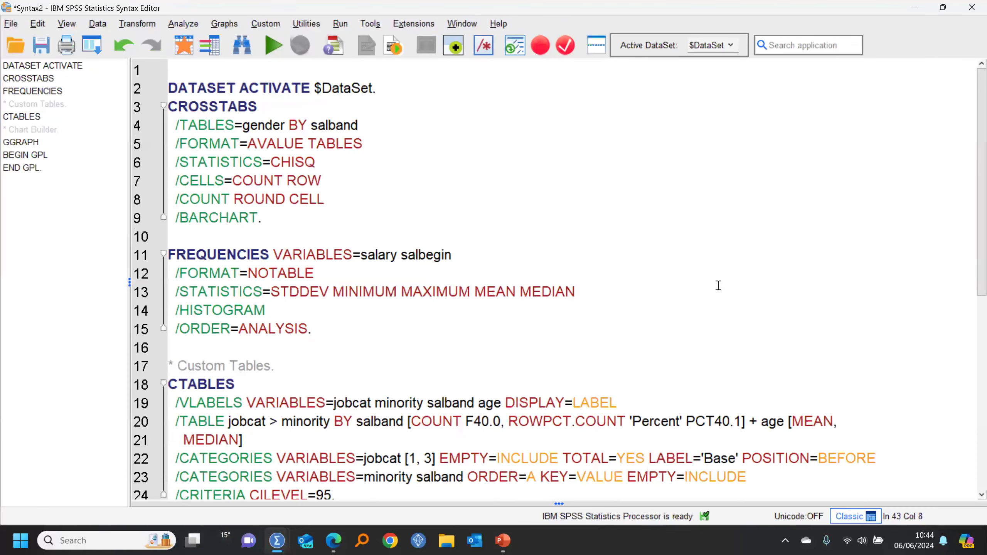
left_click(339, 24)
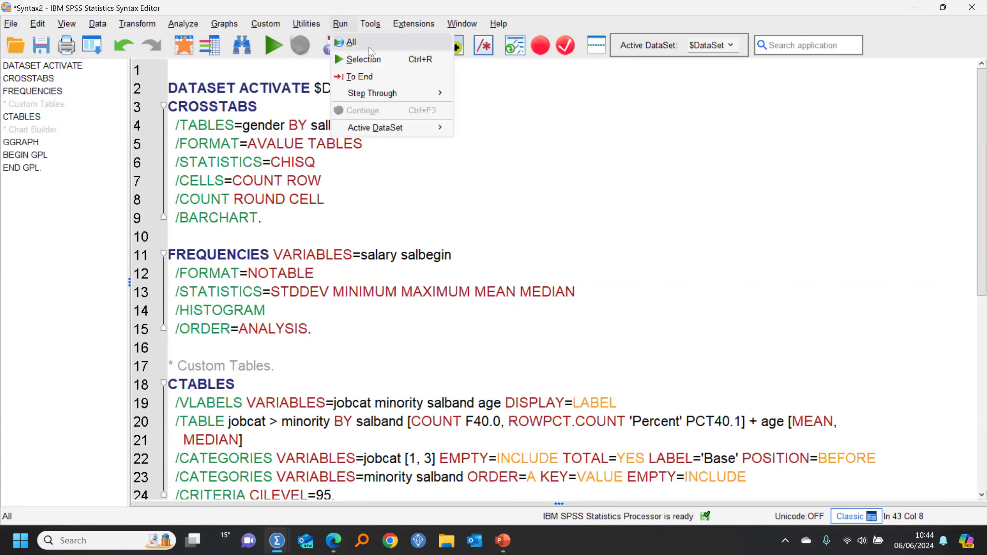
left_click(351, 37)
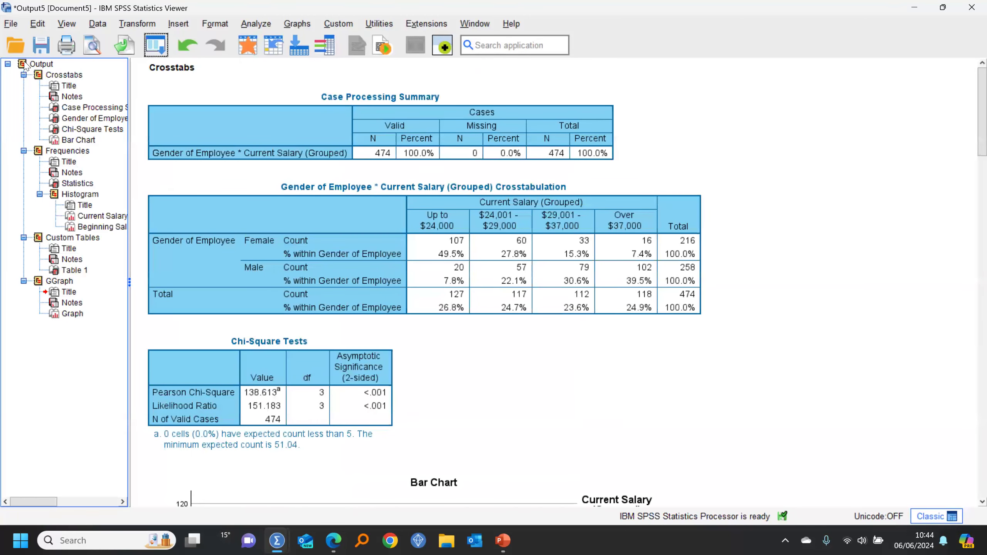
Delete everything under the root Output item and replace the open dataset with a new blank one without saving
left_click(36, 64)
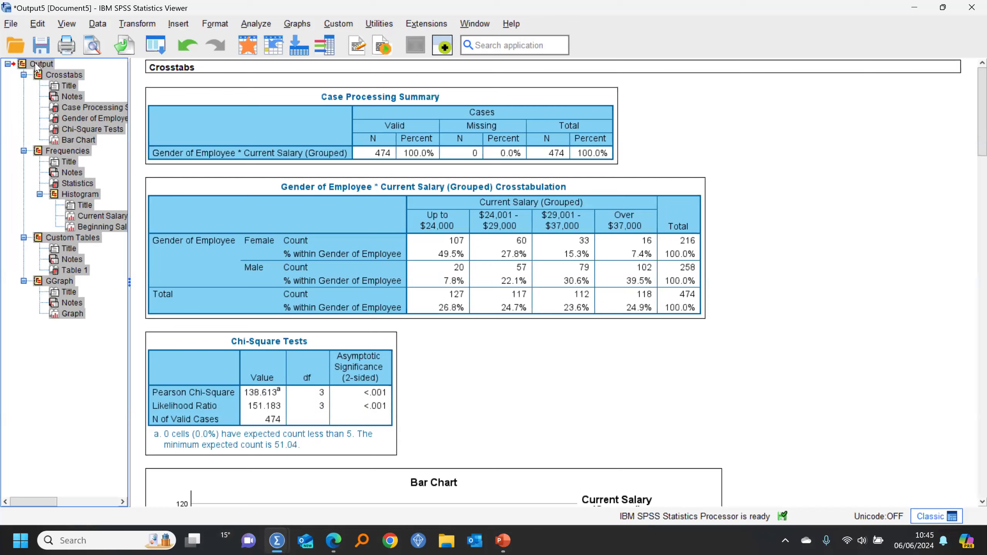
key("Delete")
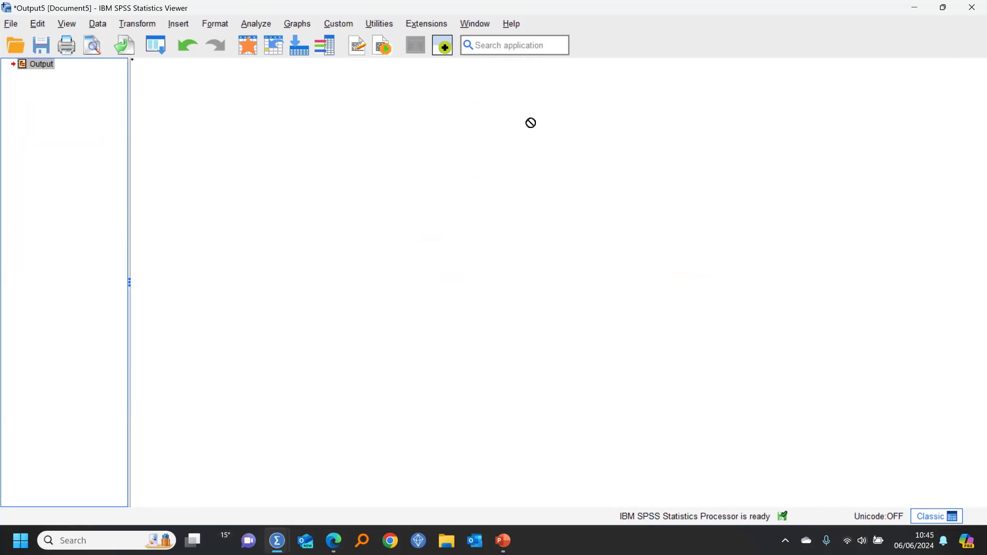
left_click(248, 45)
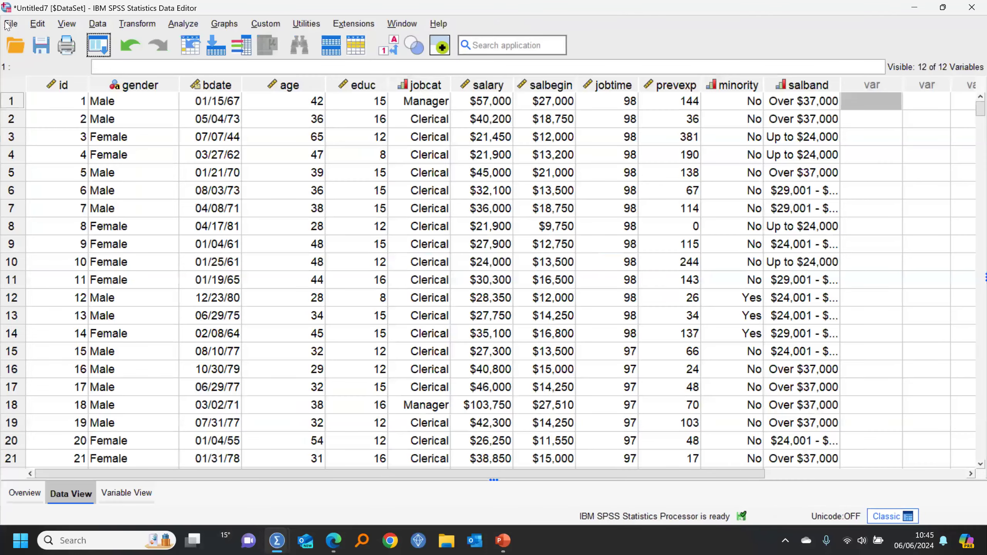
left_click(7, 24)
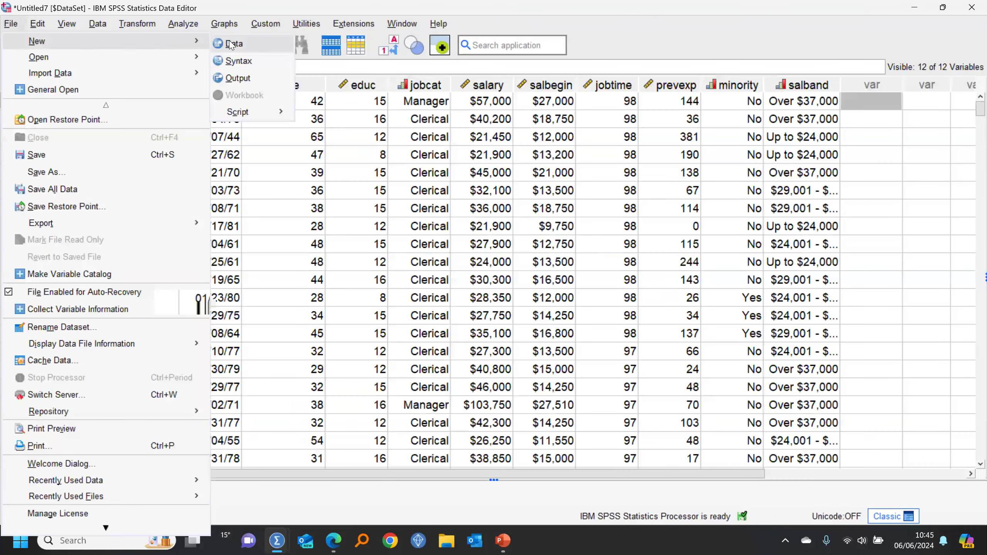
left_click(234, 44)
left_click(490, 285)
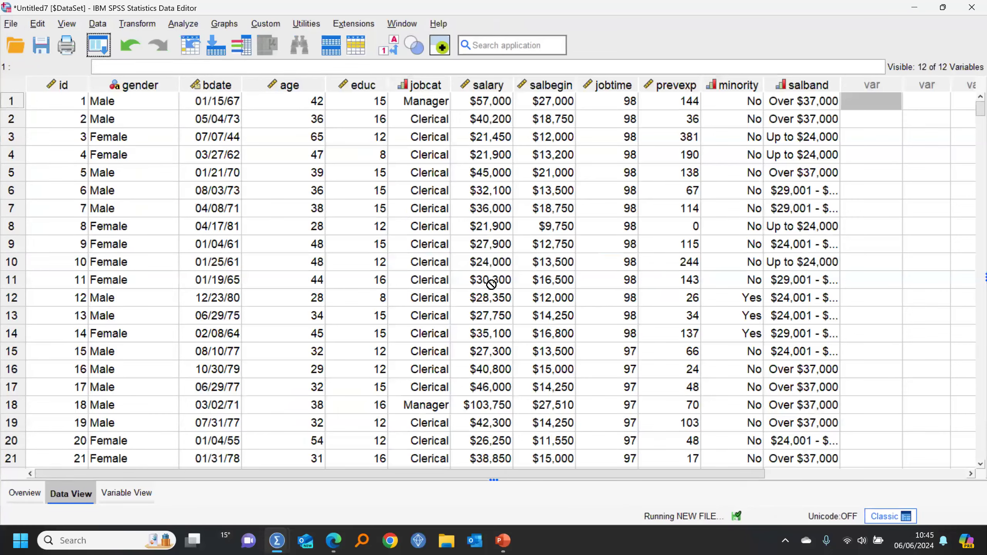
Close the Syntax2 editor and the Output5 viewer without saving either one
left_click(401, 24)
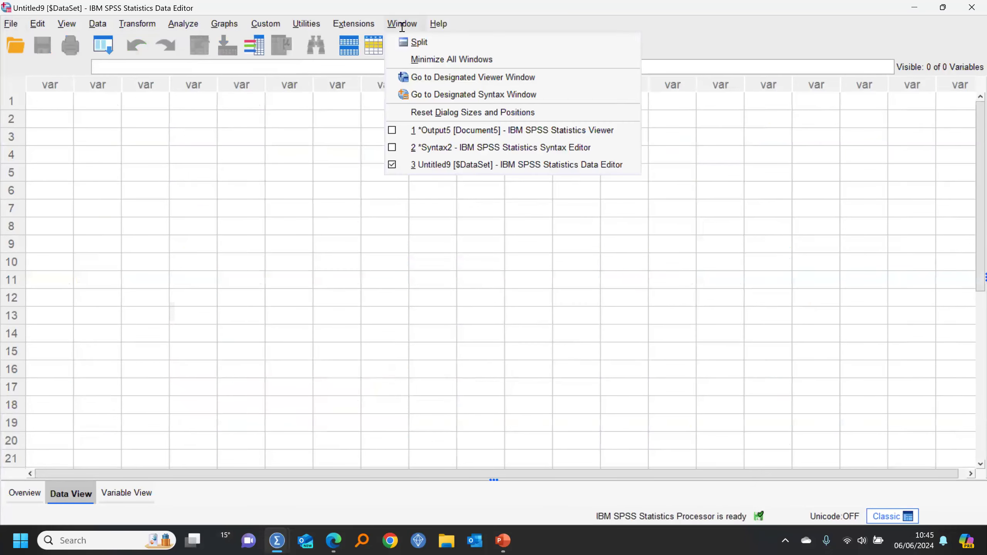
left_click(451, 147)
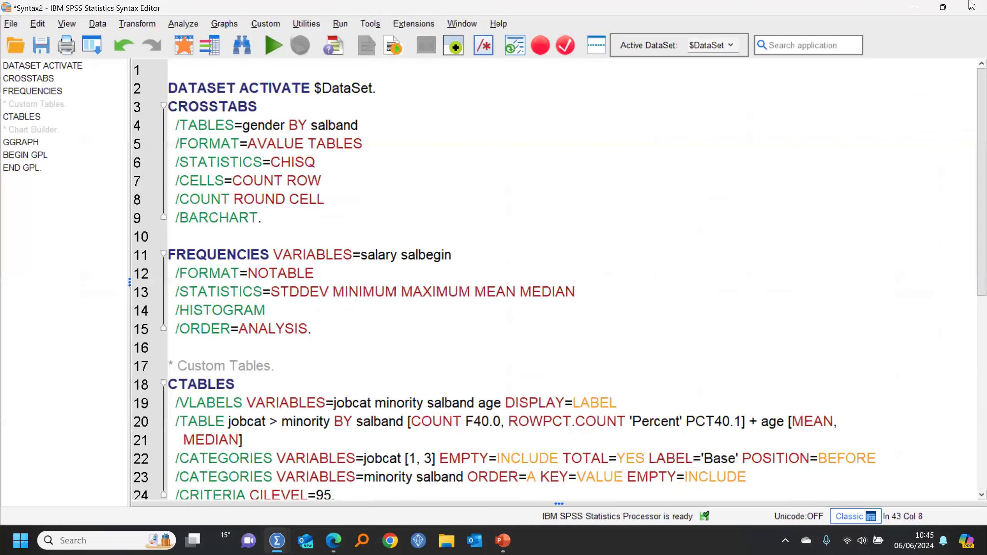
key("alt+F4")
left_click(494, 284)
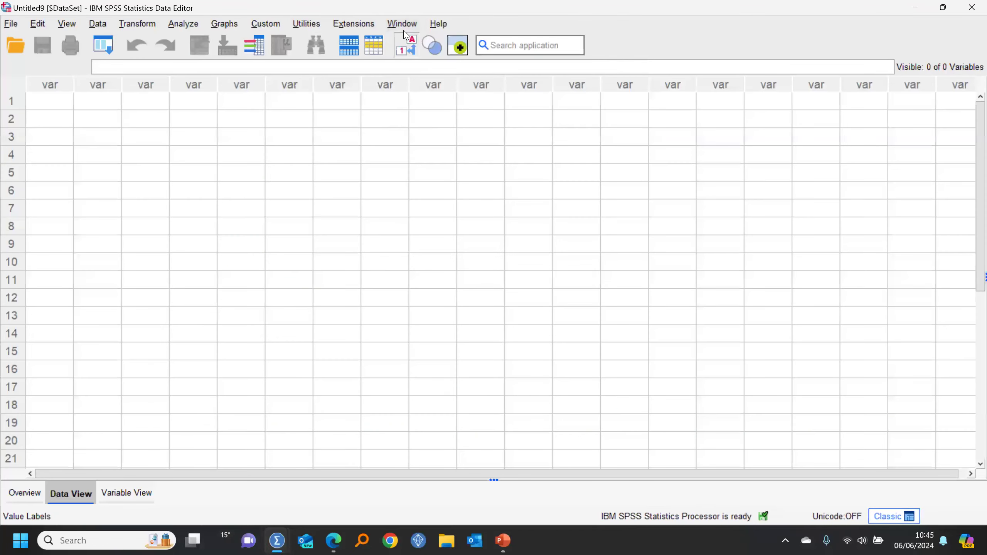
left_click(402, 24)
left_click(443, 131)
key("alt+F4")
left_click(492, 284)
Open the recently used syntax file sample_syntax.sps
left_click(9, 25)
mouse_move(158, 498)
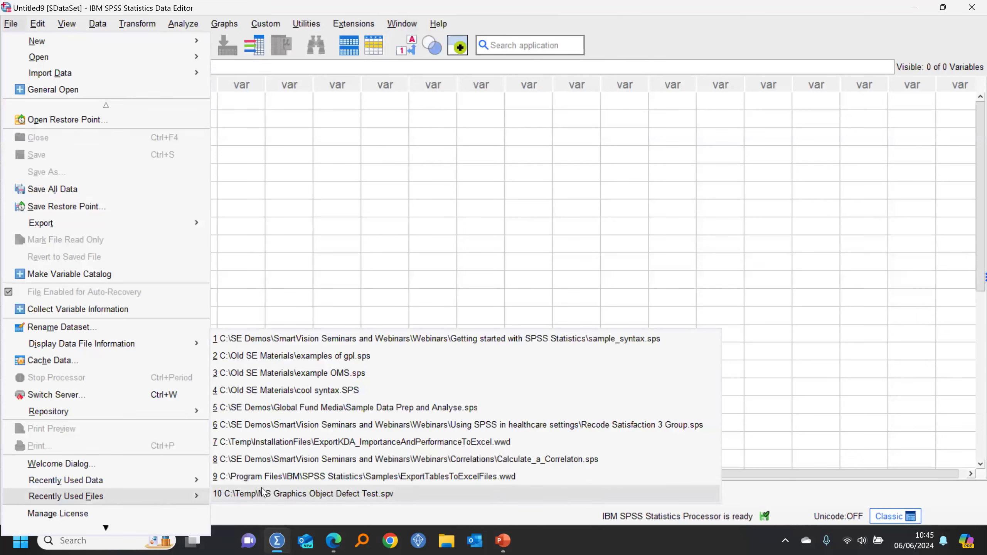
left_click(427, 338)
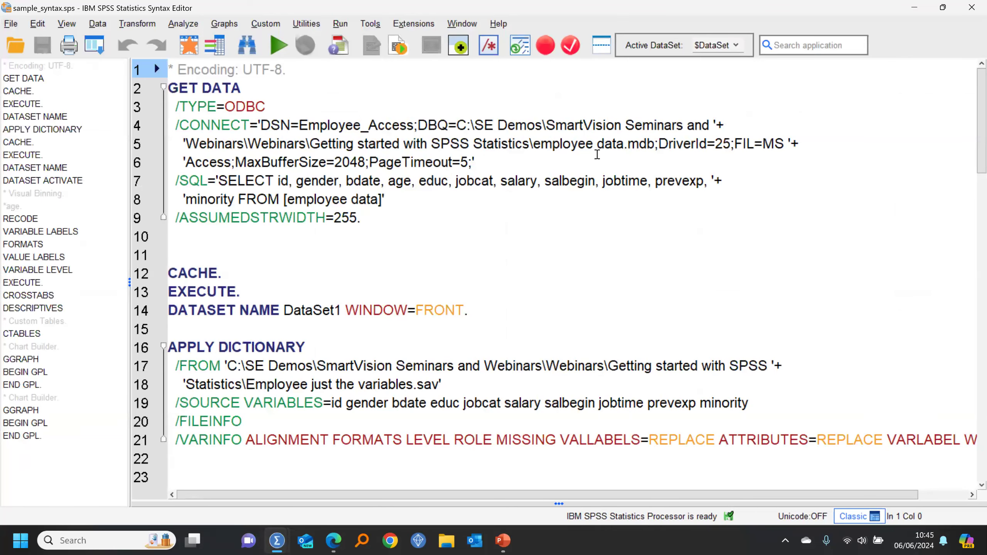
Examine the commands in sample_syntax.sps from GET DATA through DESCRIPTIVES, and check the data editor before returning to the syntax
scroll(970, 186, "down", 3)
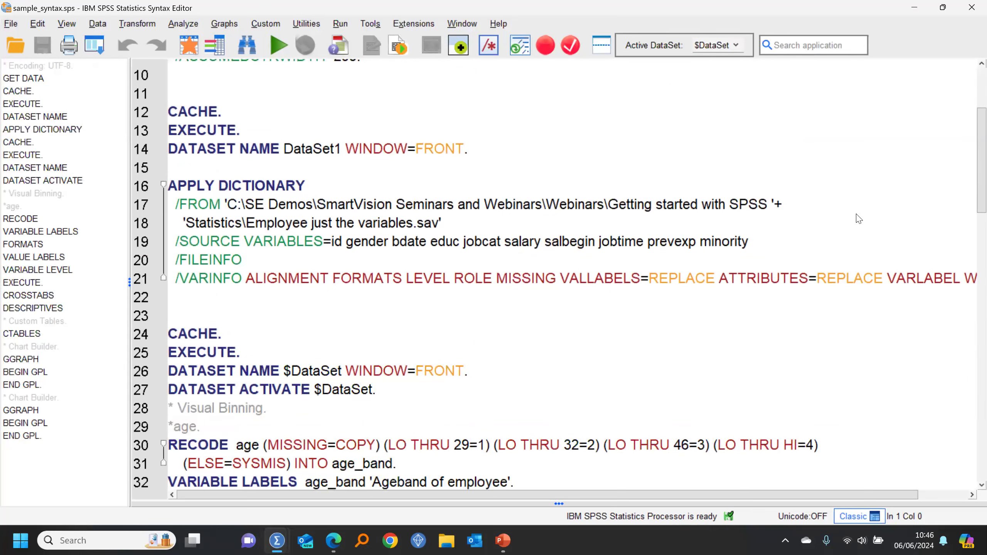
scroll(971, 227, "down", 3)
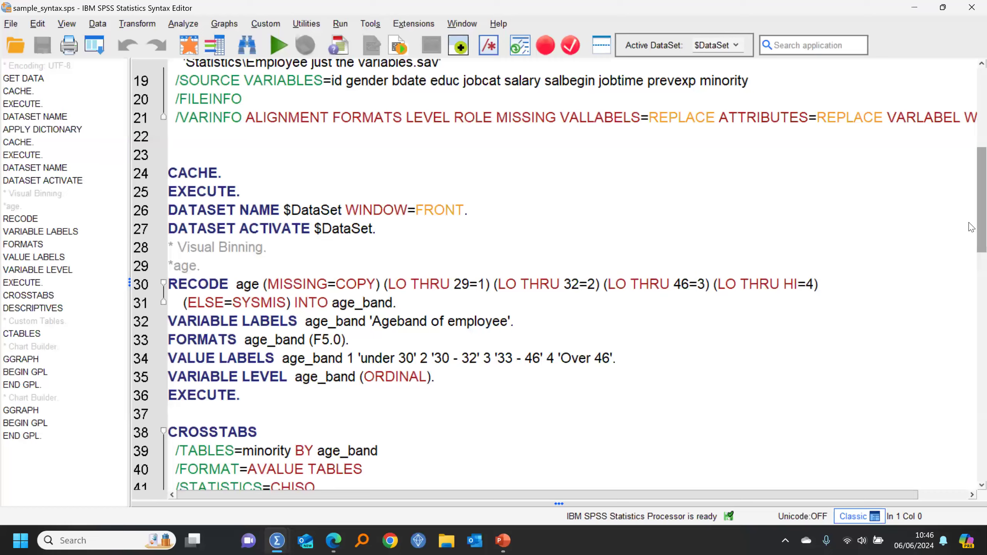
scroll(971, 227, "down", 2)
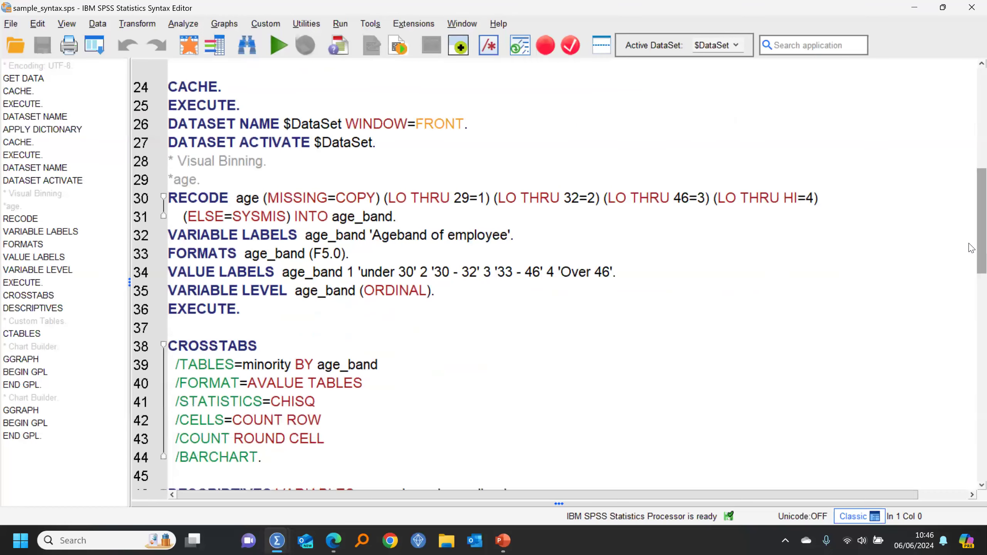
scroll(971, 248, "down", 4)
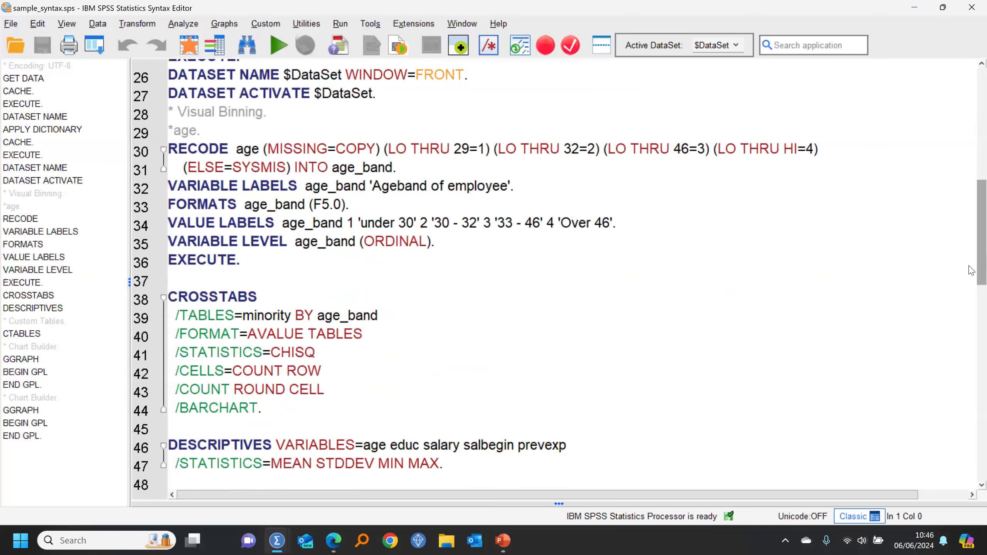
scroll(971, 240, "up", 10)
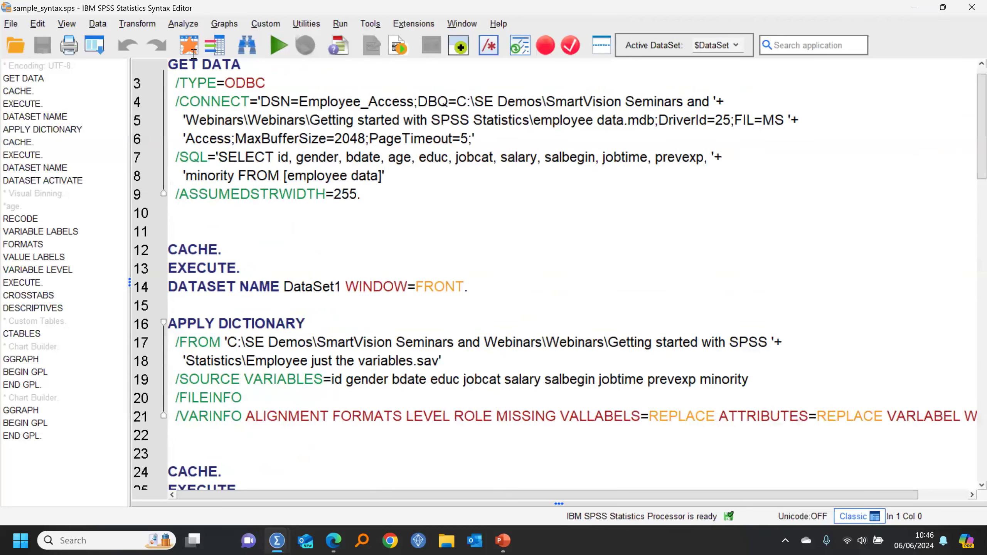
left_click(190, 49)
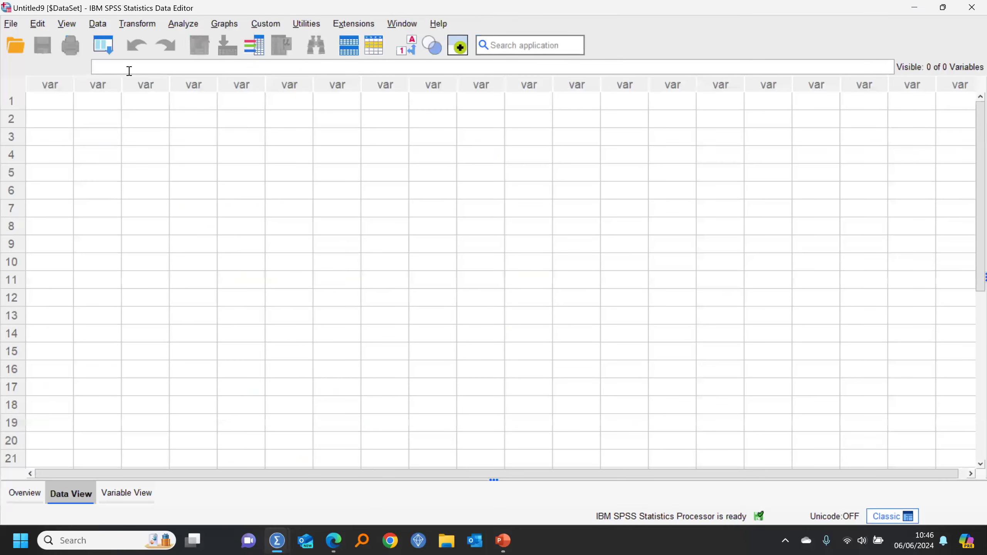
left_click(403, 22)
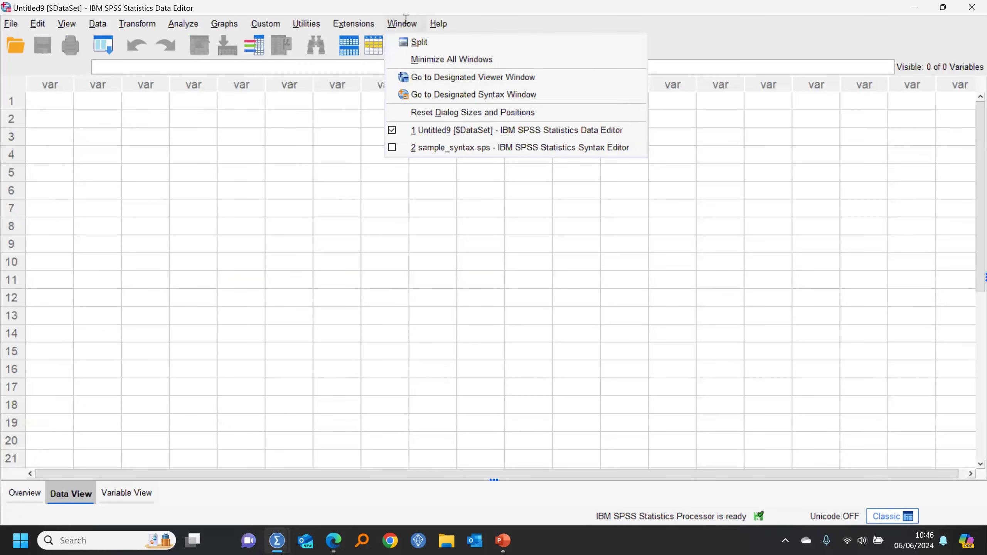
left_click(419, 147)
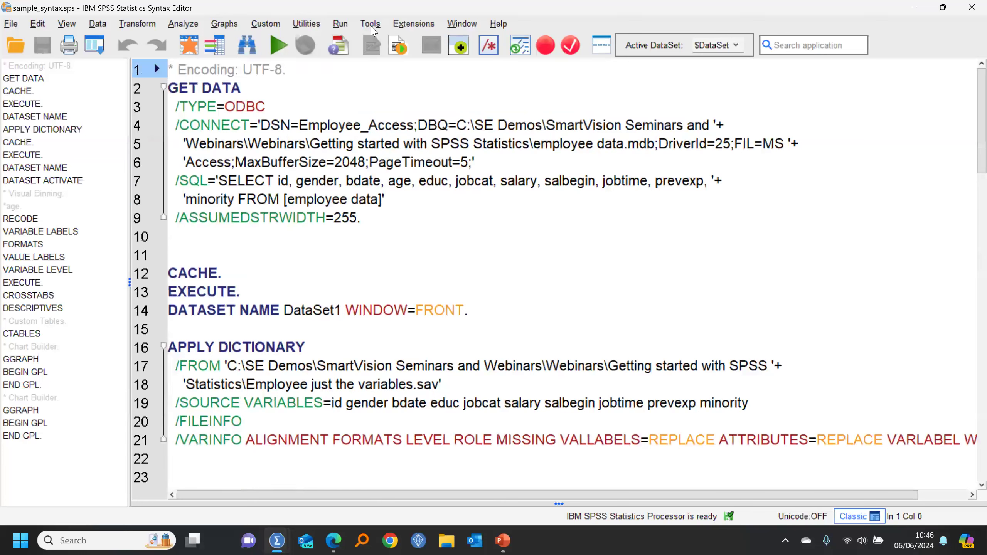
Run all commands in sample_syntax.sps and view the crosstabs results and bar chart in the output viewer
left_click(341, 25)
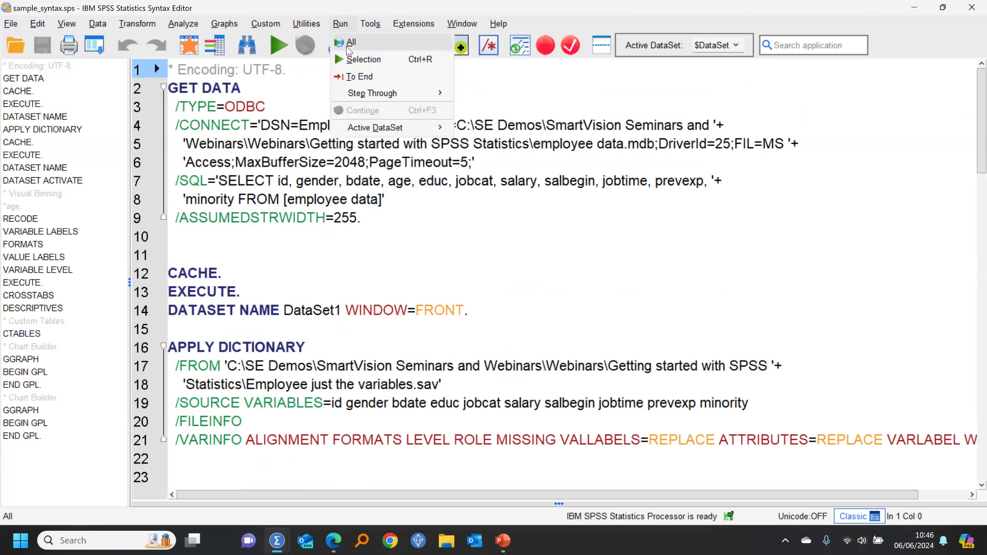
left_click(350, 42)
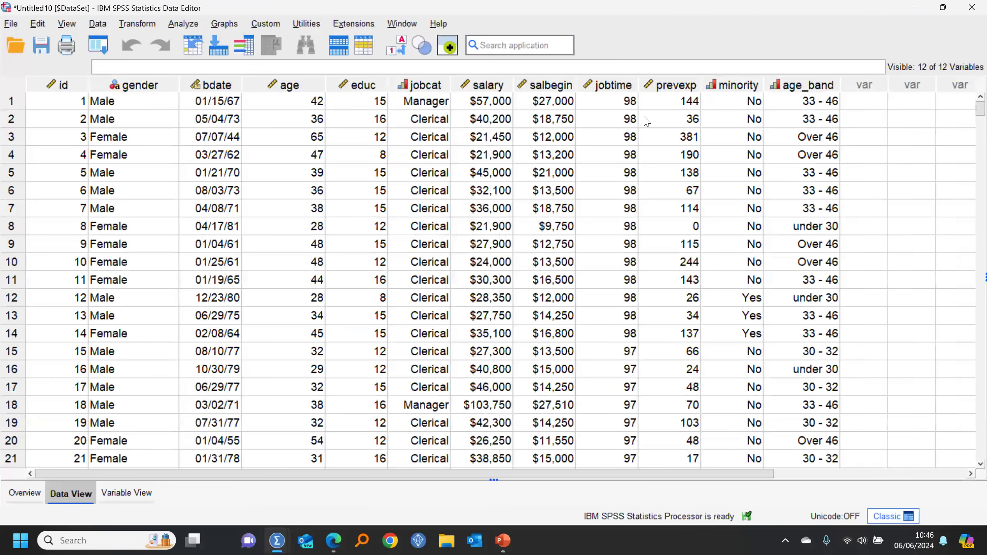
left_click(402, 24)
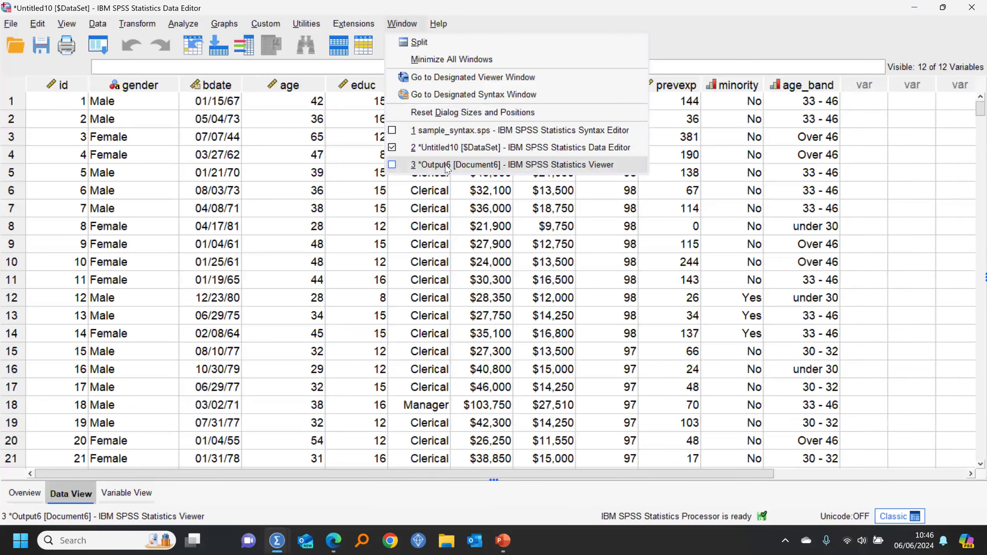
left_click(579, 165)
scroll(777, 199, "up", 15)
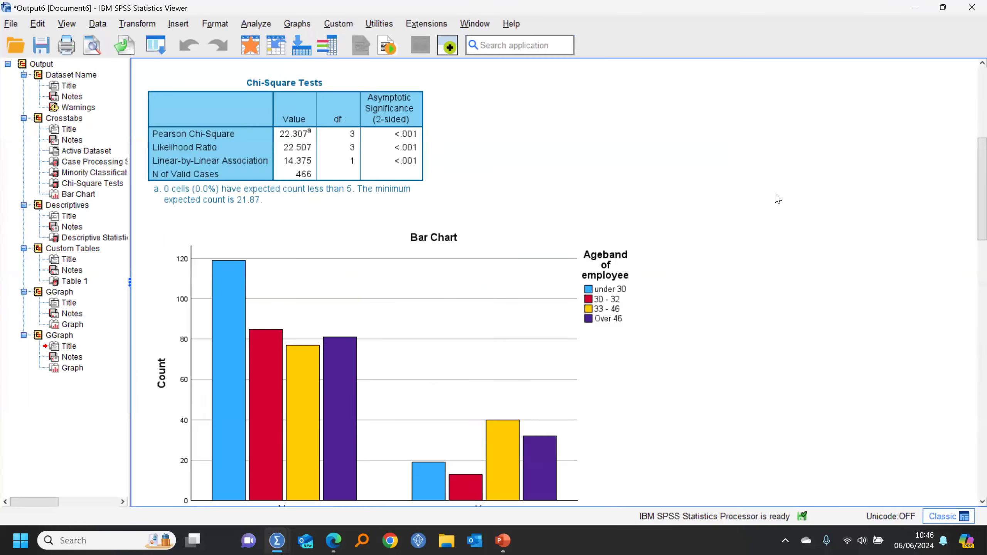
Review the tables and scatterplot in the output, check the data editor, and return to the Output6 viewer
scroll(779, 198, "down", 20)
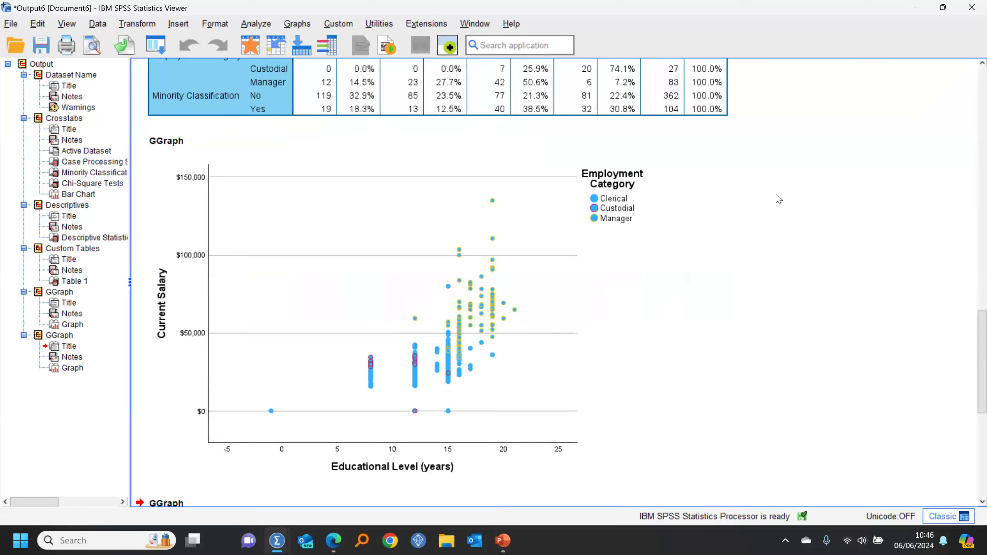
scroll(779, 198, "up", 20)
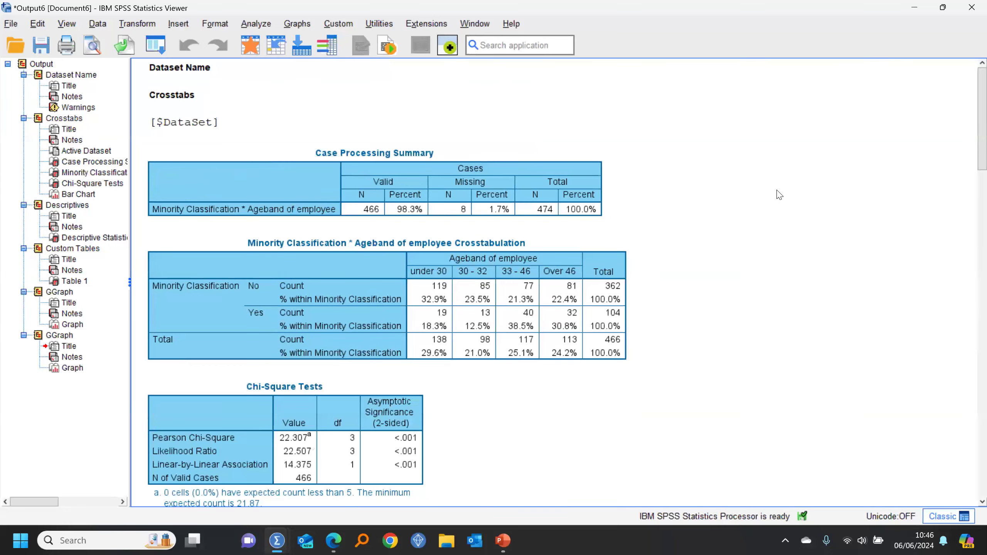
left_click(252, 53)
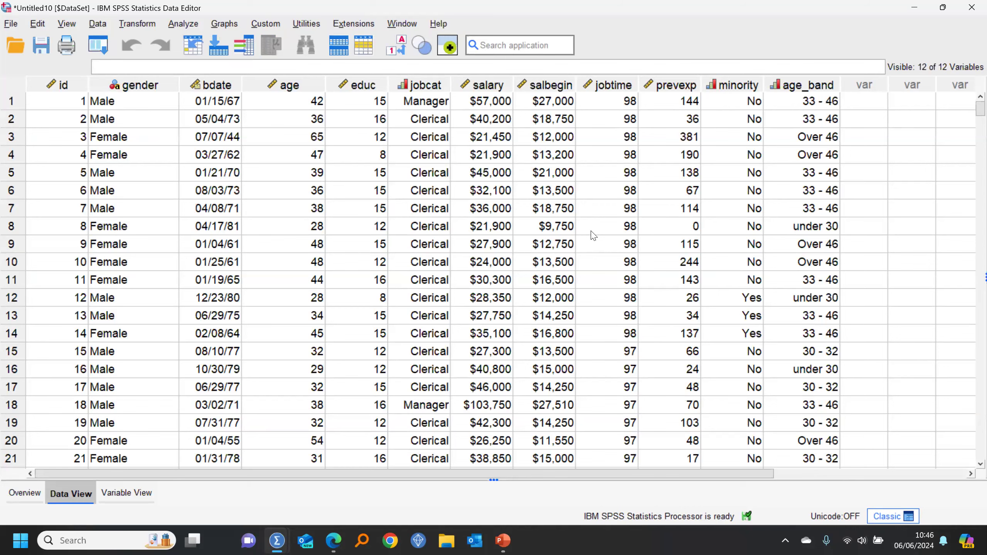
left_click(404, 23)
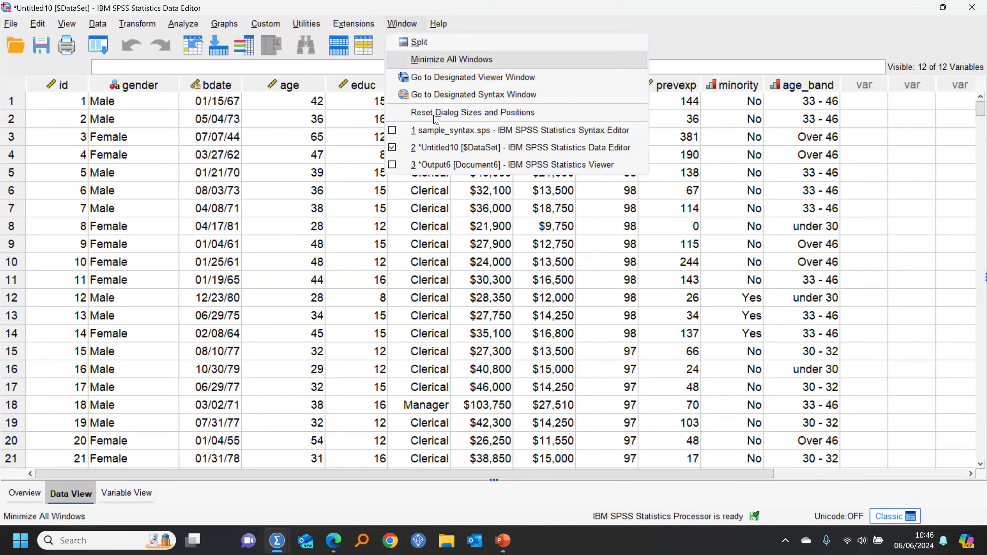
left_click(442, 165)
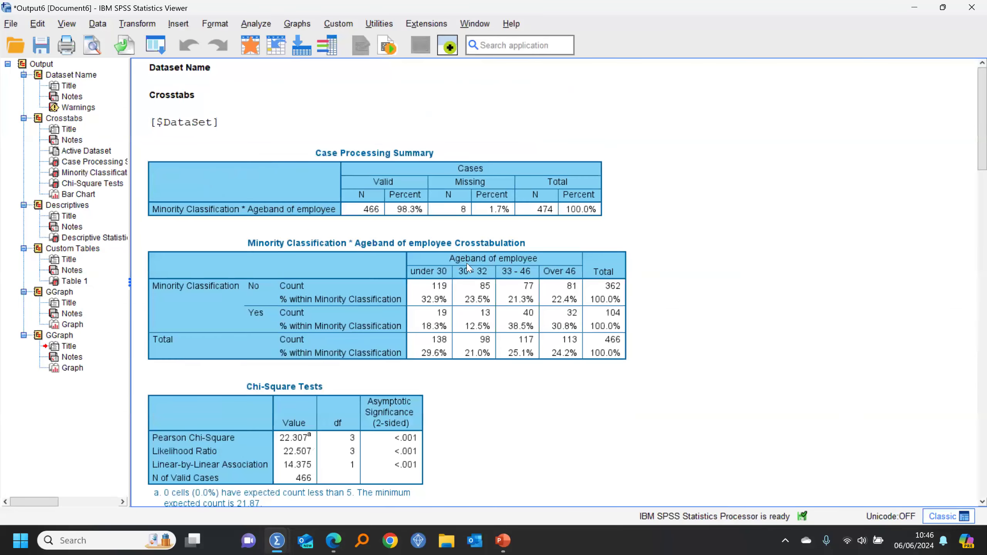
Copy the Minority Classification by Ageband of employee crosstabulation as an Excel Worksheet (BIFF)
left_click(510, 293)
right_click(509, 290)
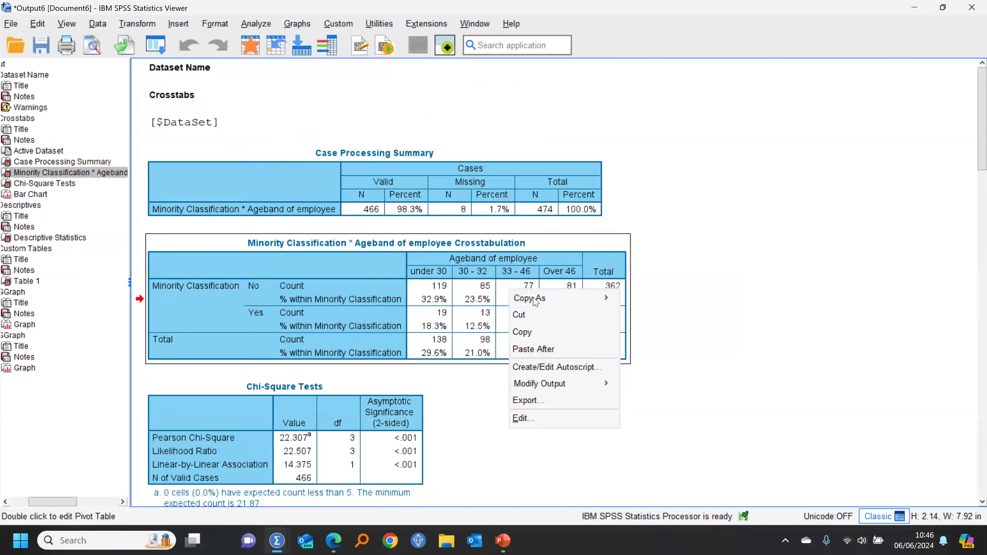
mouse_move(602, 299)
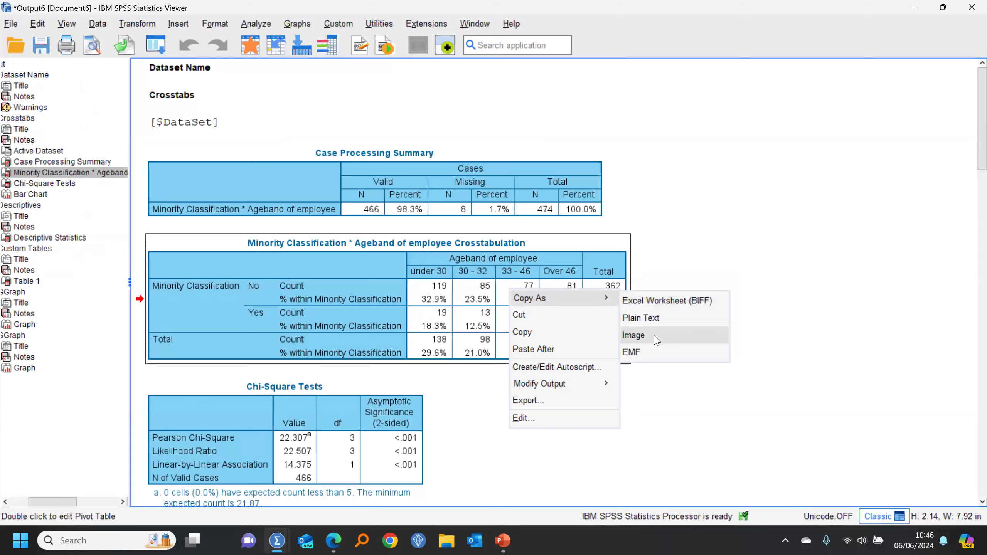
left_click(666, 303)
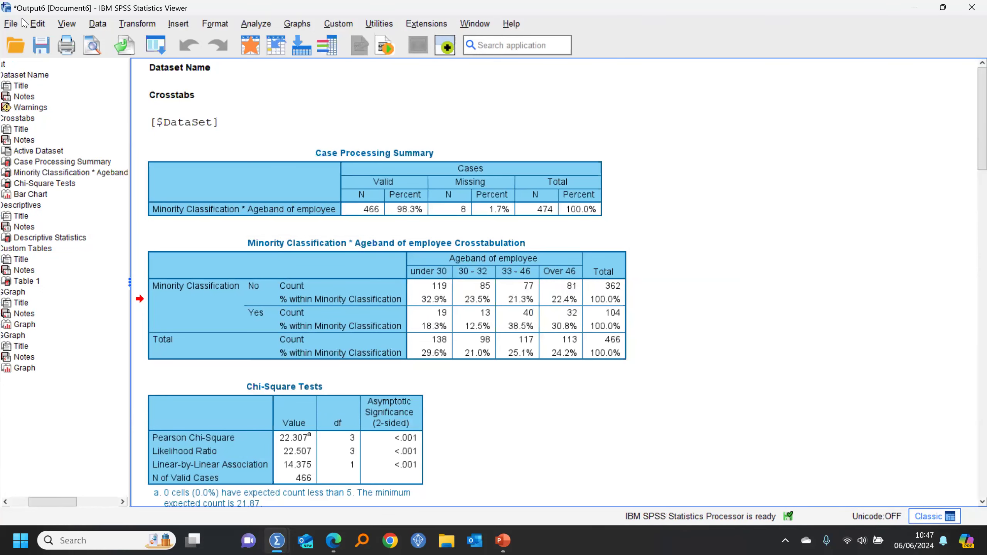
Examine the output export settings, including the document types and the All visible scope, and close them without exporting
left_click(10, 24)
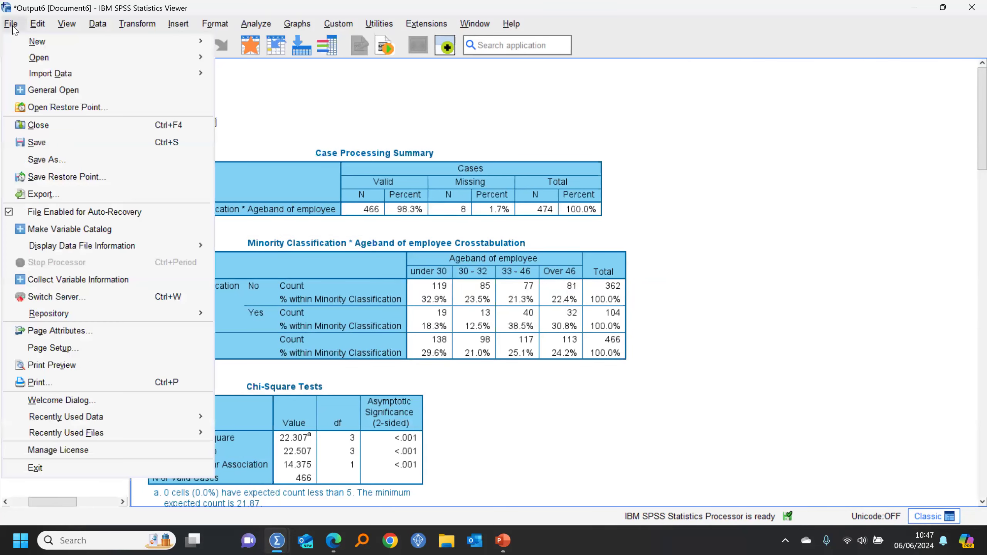
left_click(59, 196)
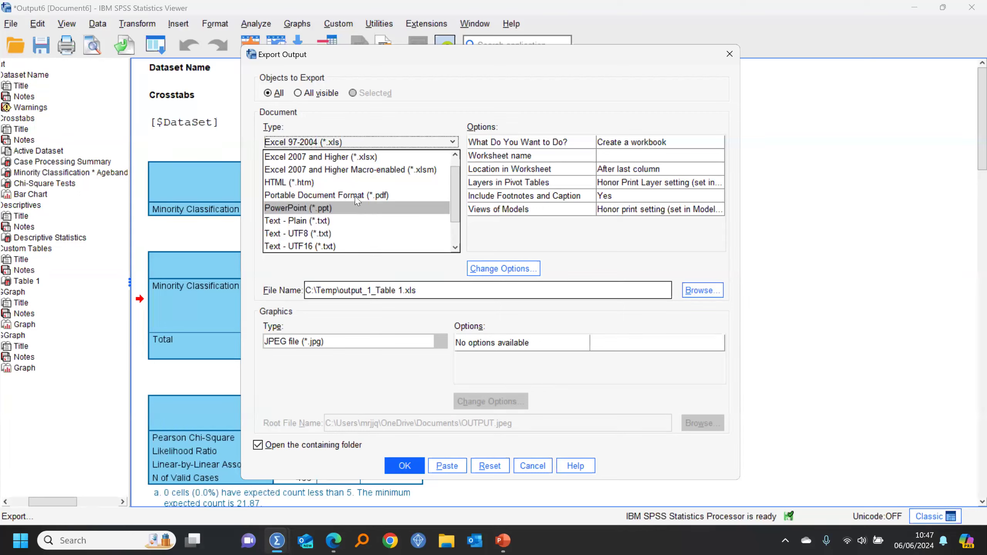
left_click(488, 93)
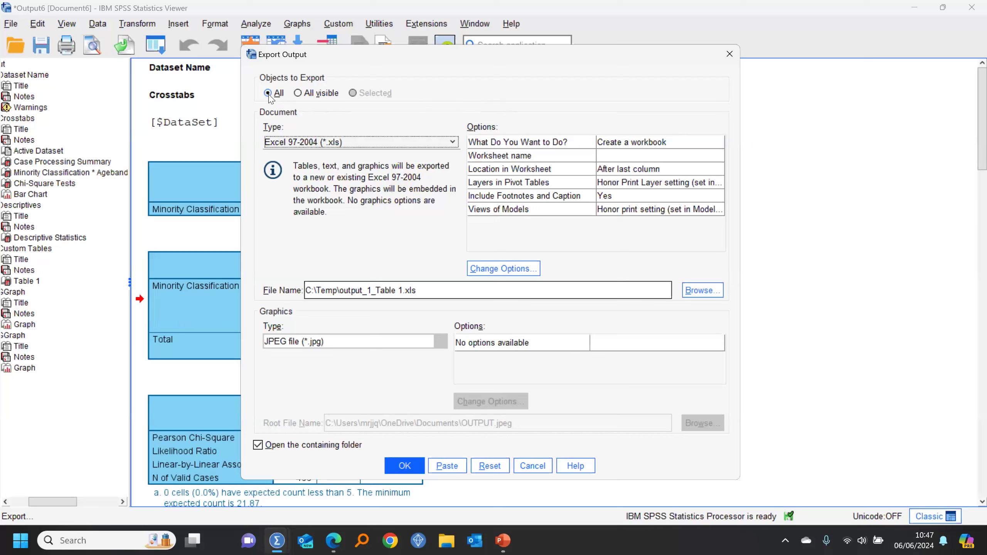
left_click(298, 94)
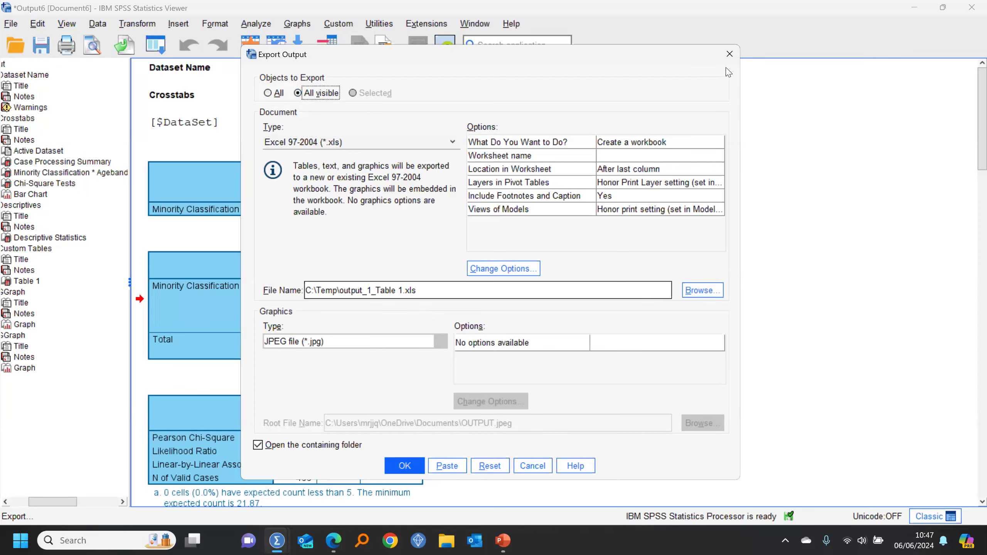
left_click(730, 54)
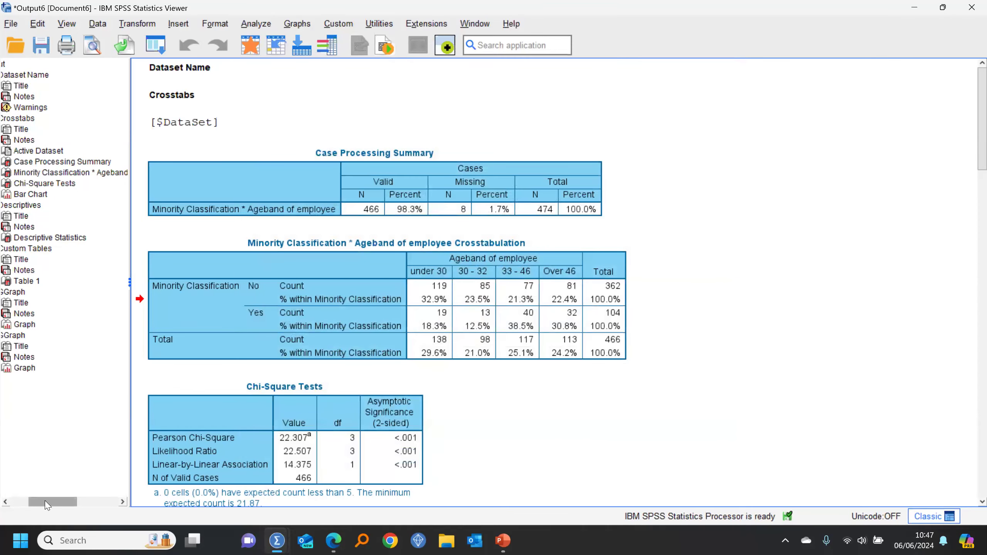
Widen the output outline to show the full item names, and view the hidden Descriptives Notes before hiding them again
left_click_drag(45, 502, 28, 502)
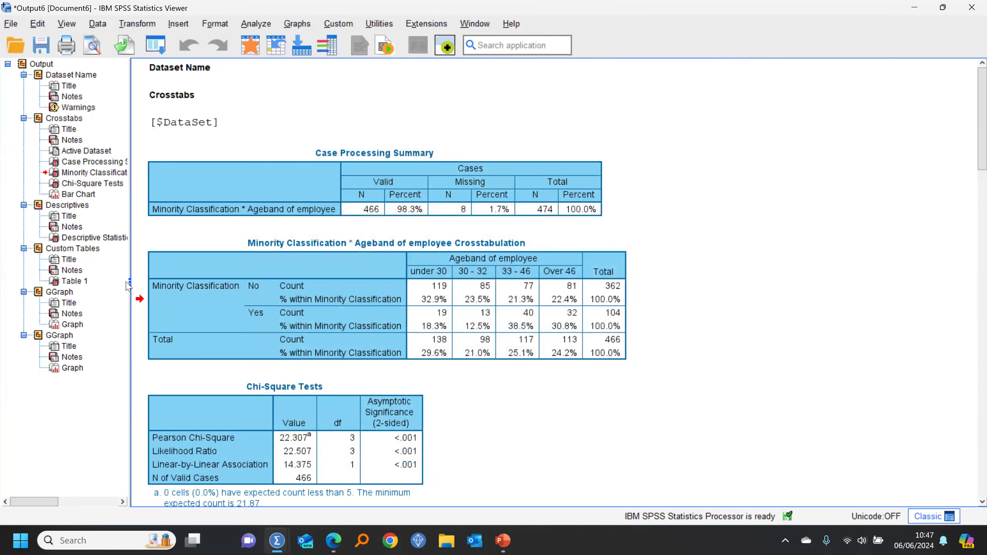
left_click_drag(127, 282, 238, 284)
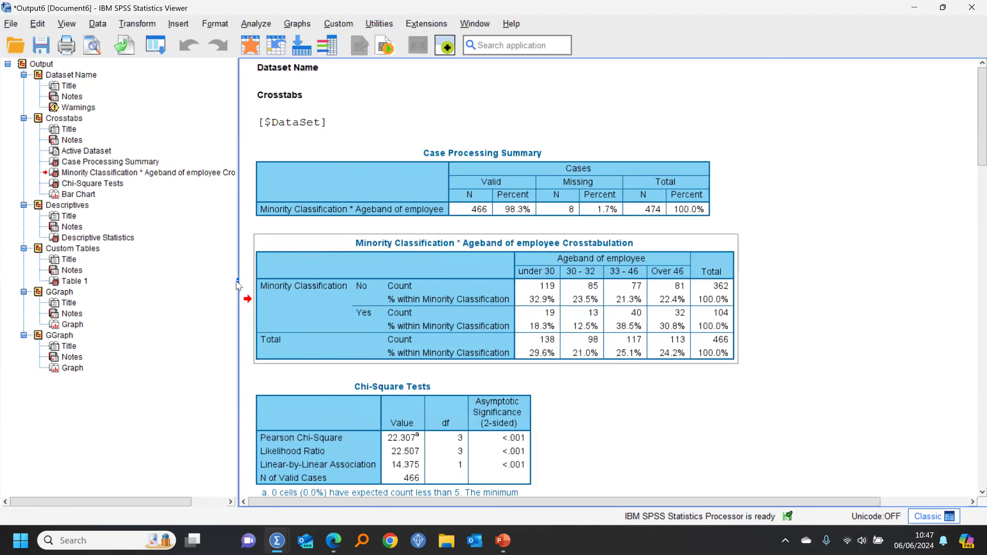
left_click(54, 229)
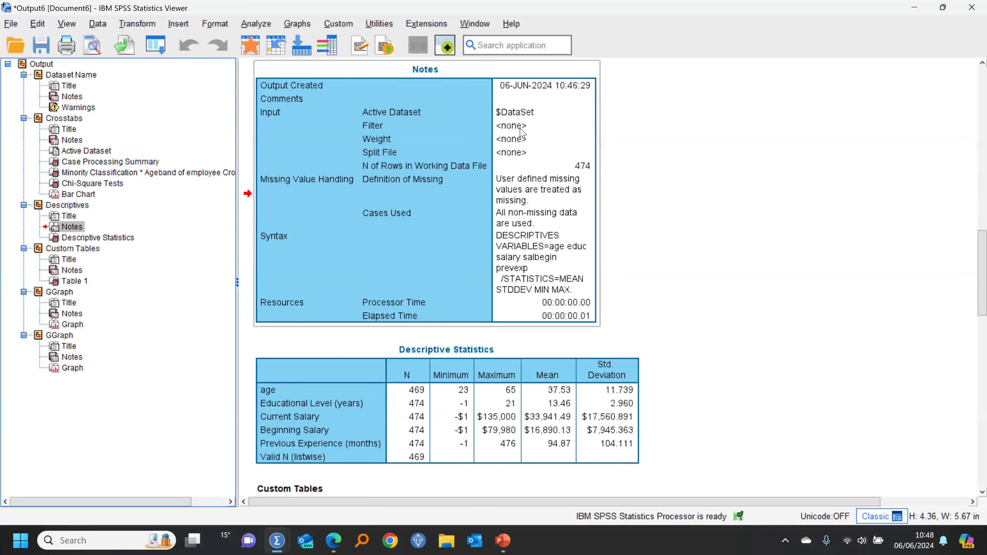
double_click(54, 228)
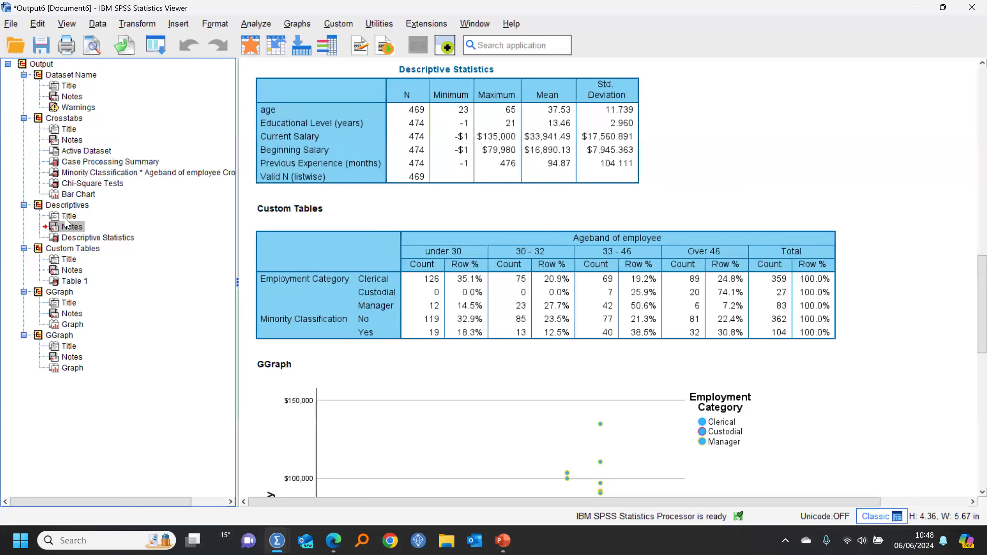
Check which formats the Custom Tables table can be copied as, and return to the start of the output
left_click(635, 315)
right_click(677, 278)
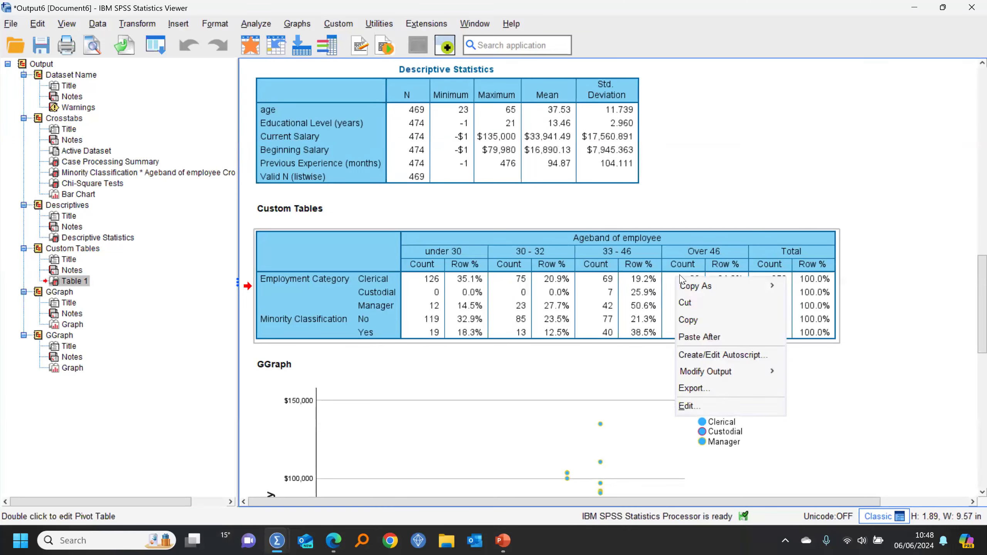
mouse_move(711, 289)
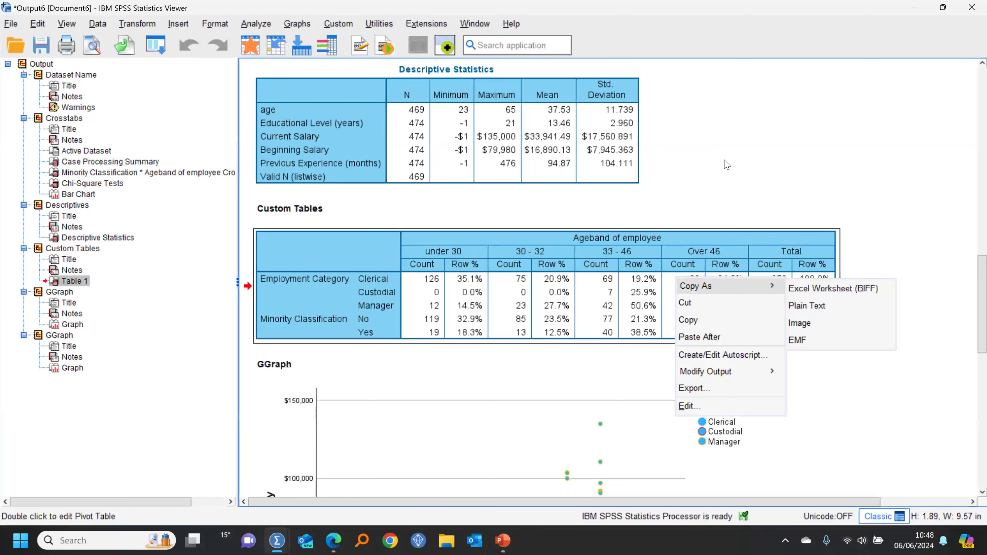
left_click(835, 171)
scroll(835, 170, "up", 10)
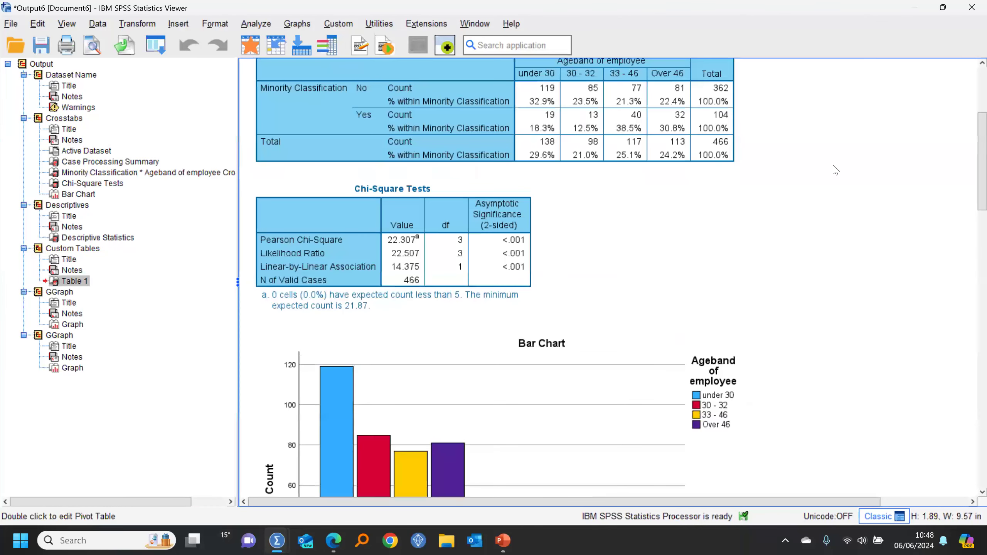
scroll(834, 171, "up", 5)
left_click(658, 288)
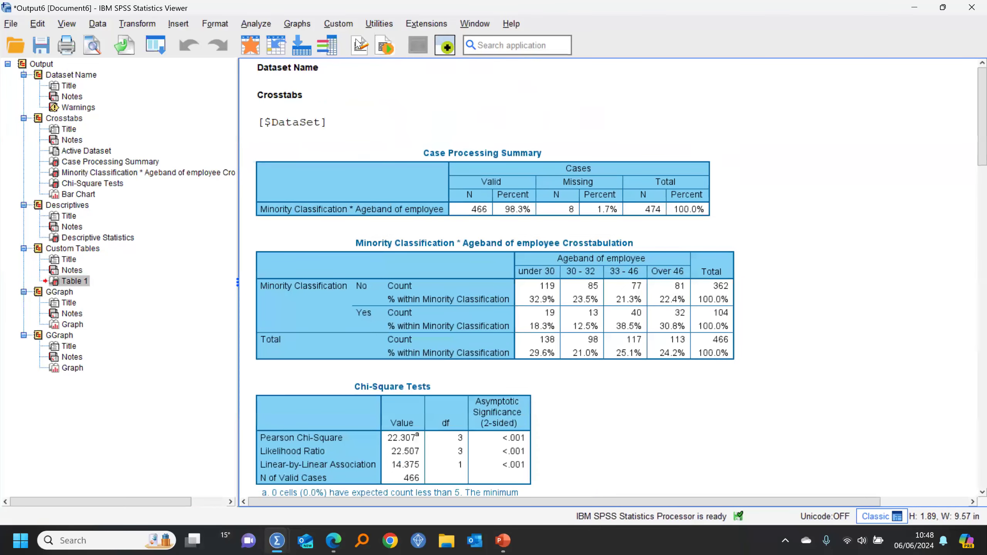
Return to the data editor and close the Reliability Analysis dialog without running it
left_click(253, 46)
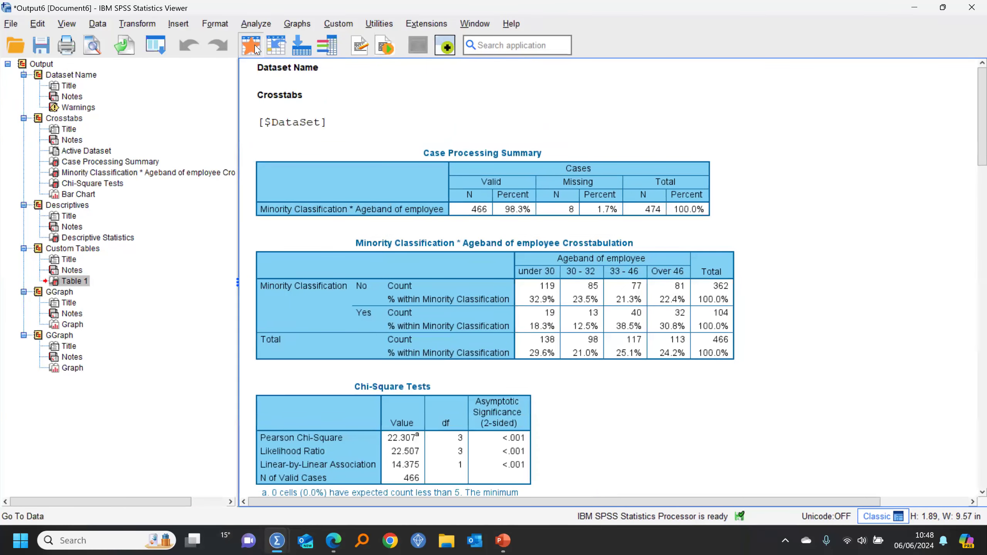
mouse_move(504, 534)
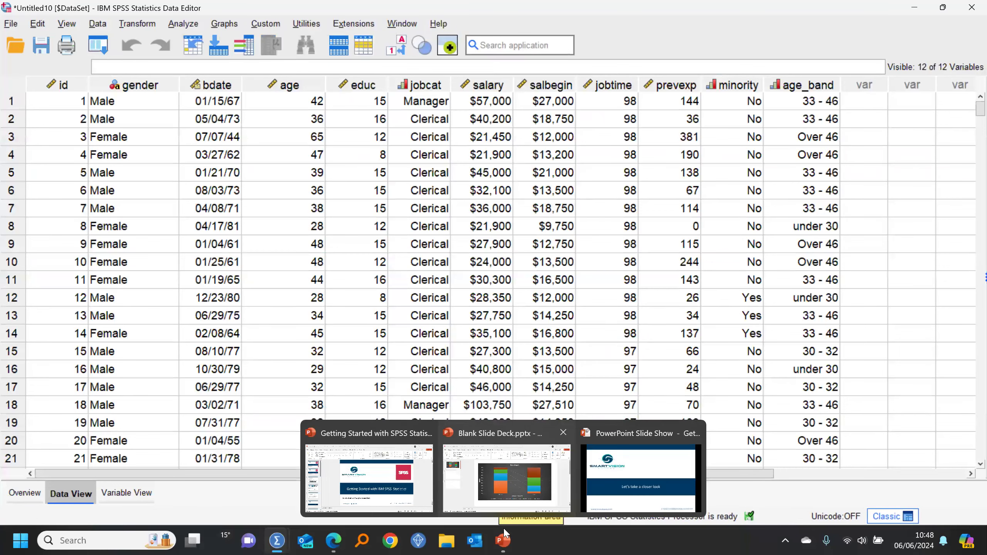
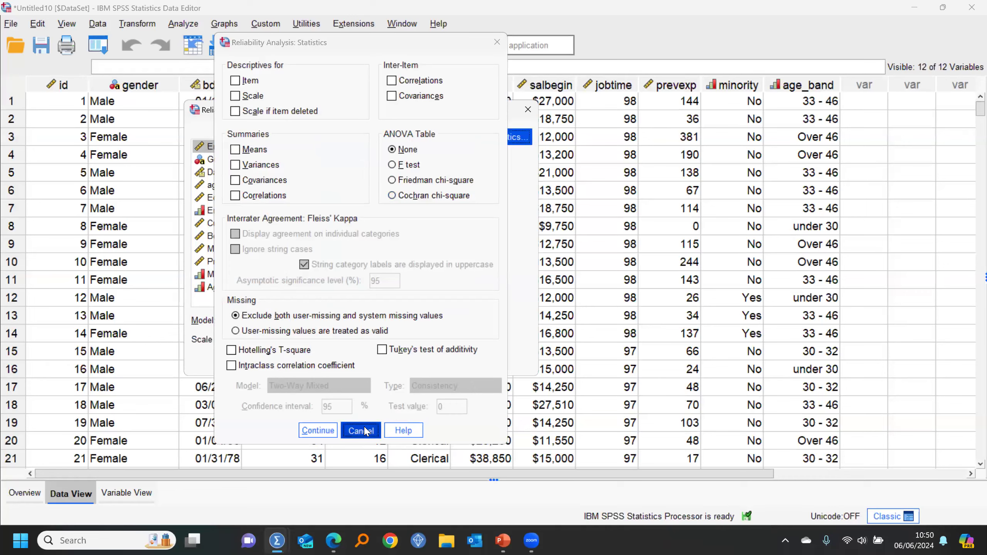
left_click(533, 110)
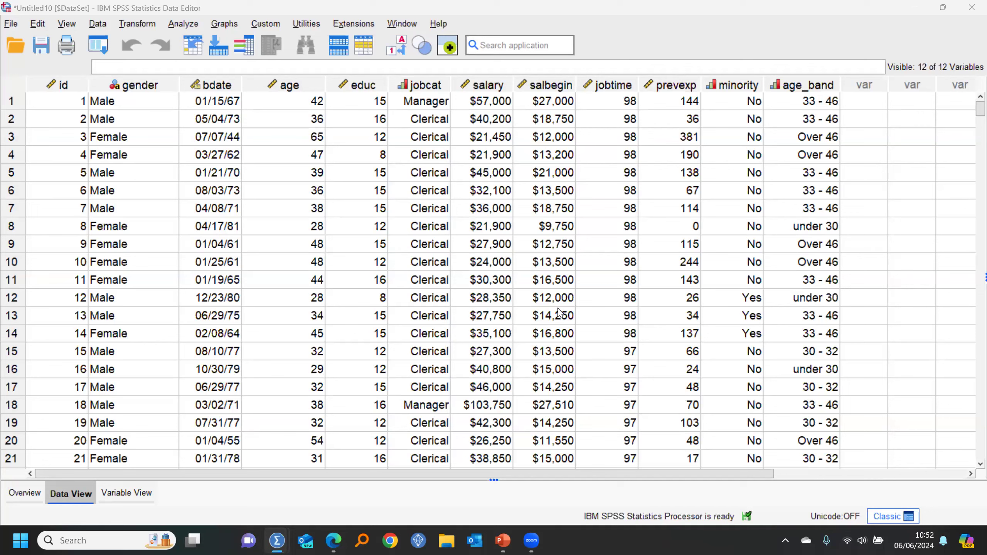
Set up Identify Unusual Cases with age and Educational Level as analysis variables, and close the dialog without running it
left_click(98, 27)
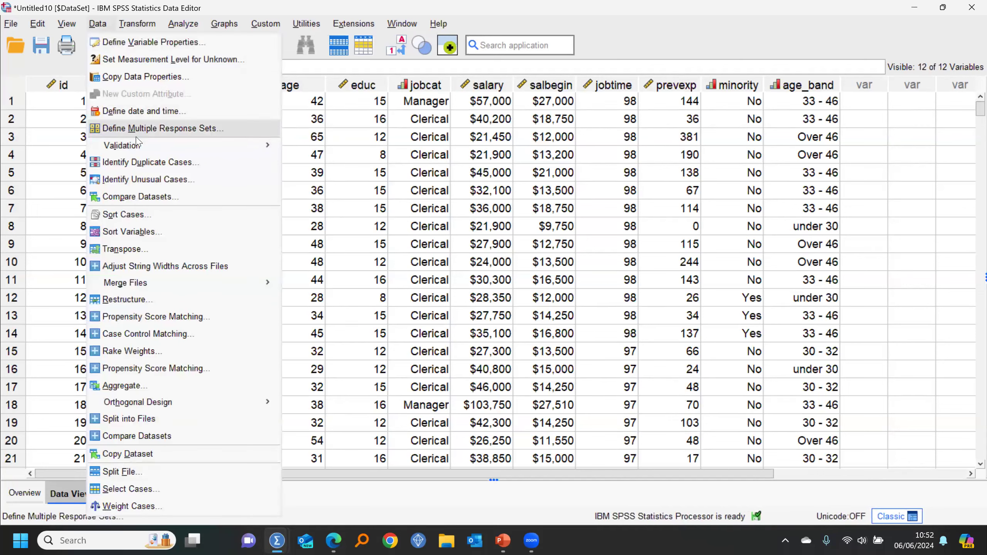
mouse_move(136, 146)
key("Escape")
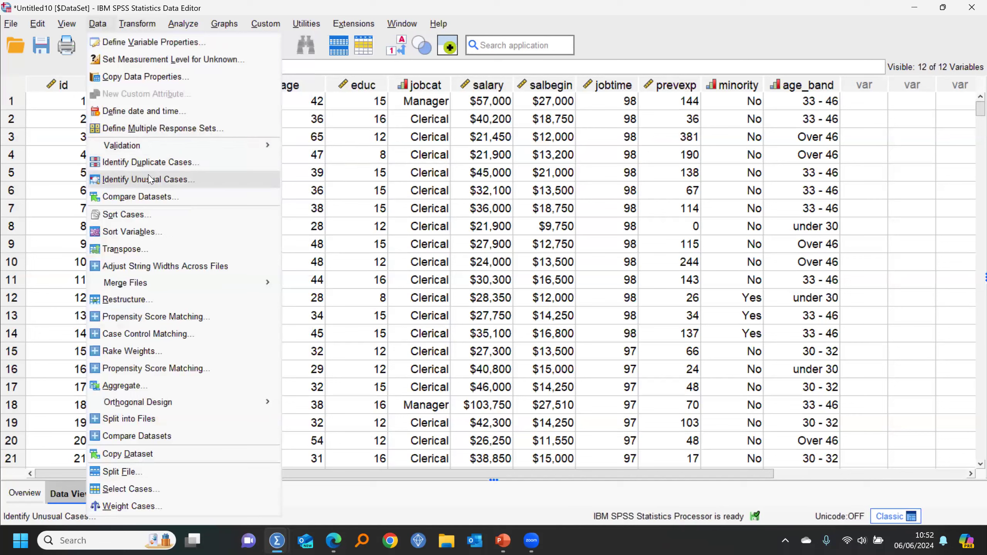
left_click(136, 174)
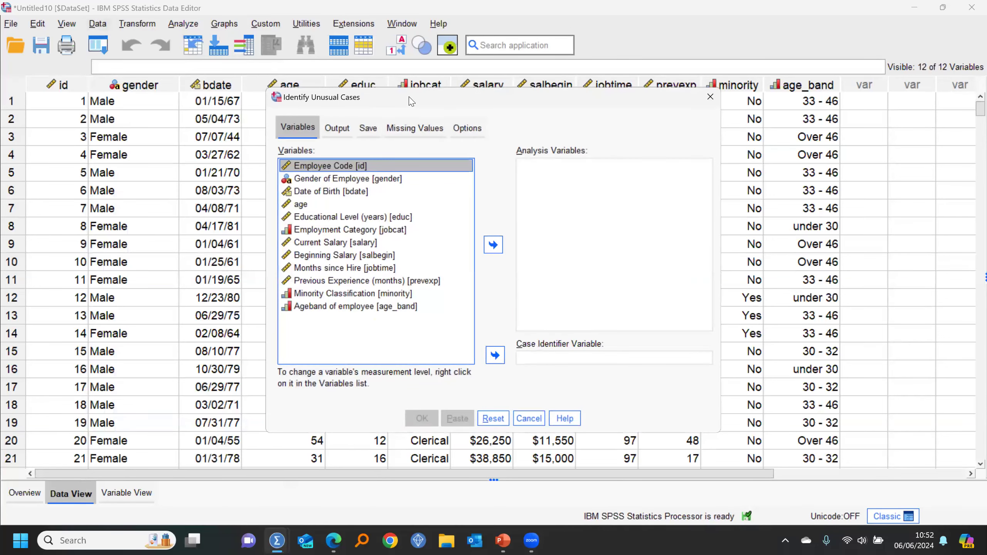
left_click(80, 183)
left_click(248, 223)
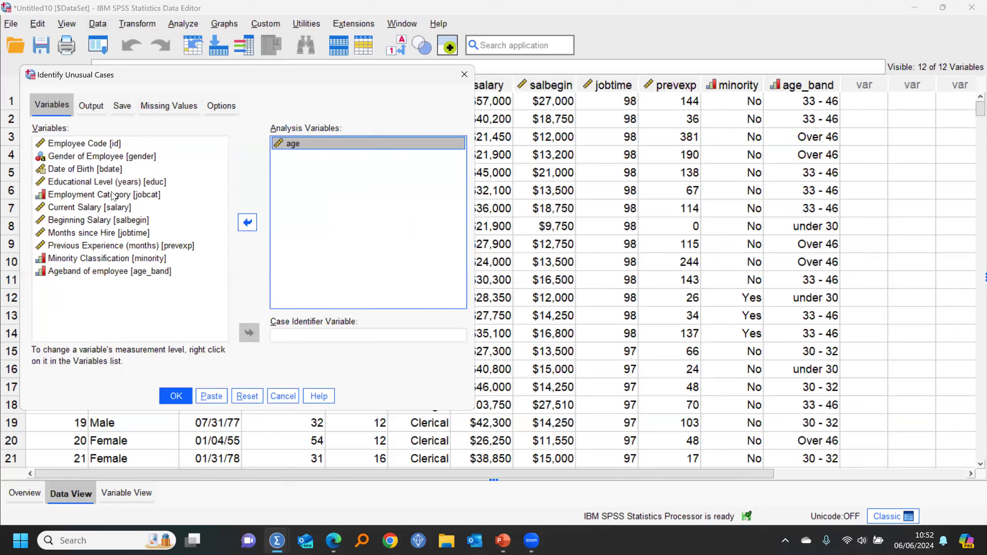
left_click(108, 184)
left_click(247, 222)
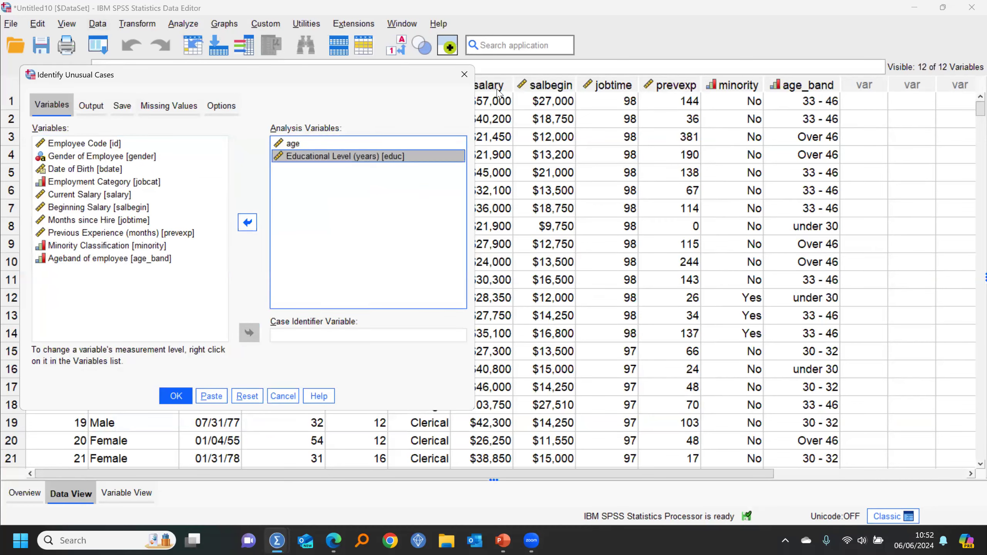
left_click(464, 75)
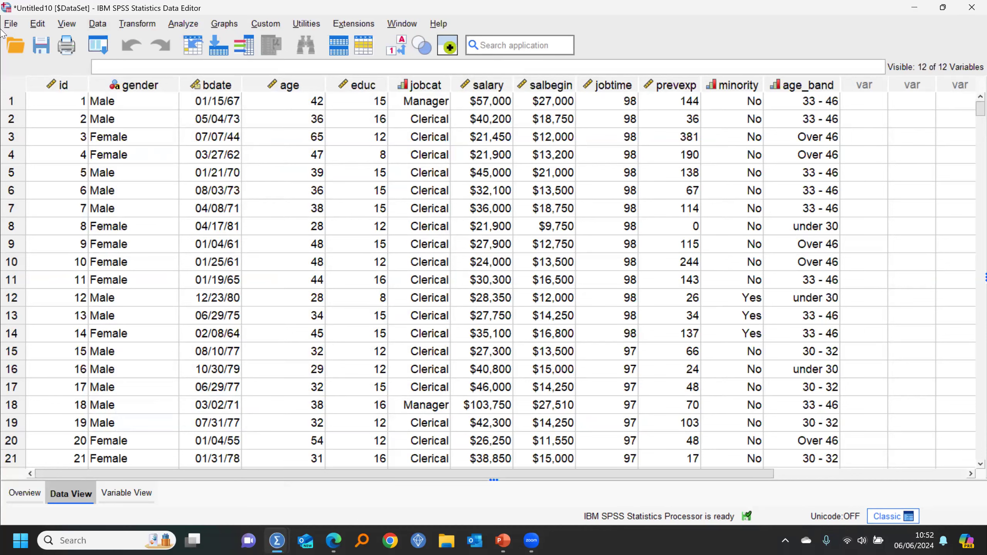
Open the online help for Compute Variable from its dialog and examine the Computing Variables page and its related information
left_click(172, 81)
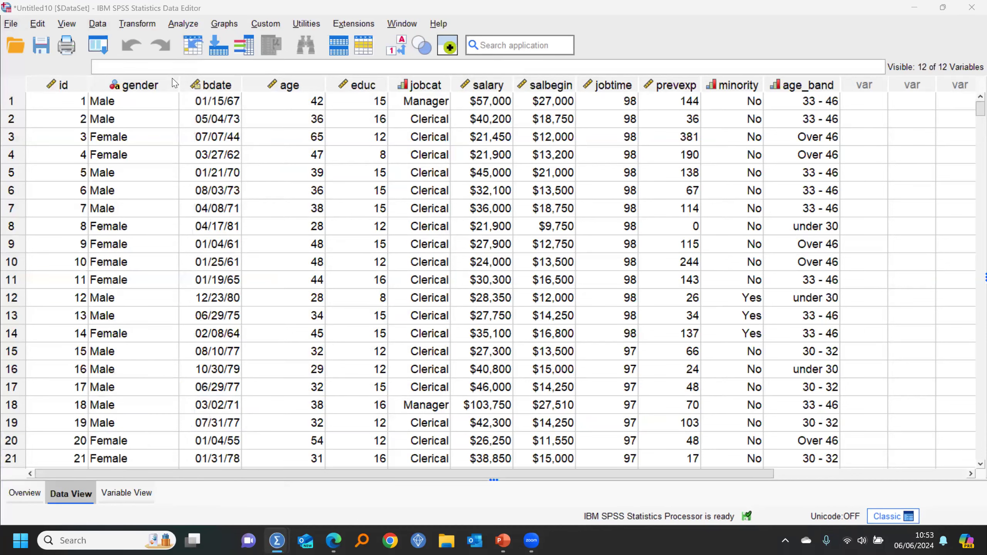
left_click(13, 27)
left_click(137, 23)
left_click(147, 59)
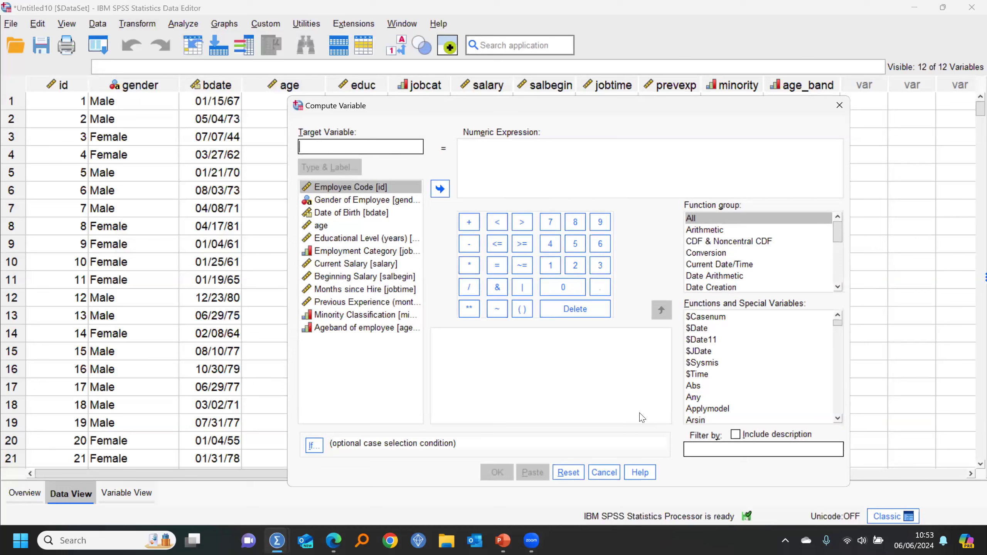
left_click(634, 471)
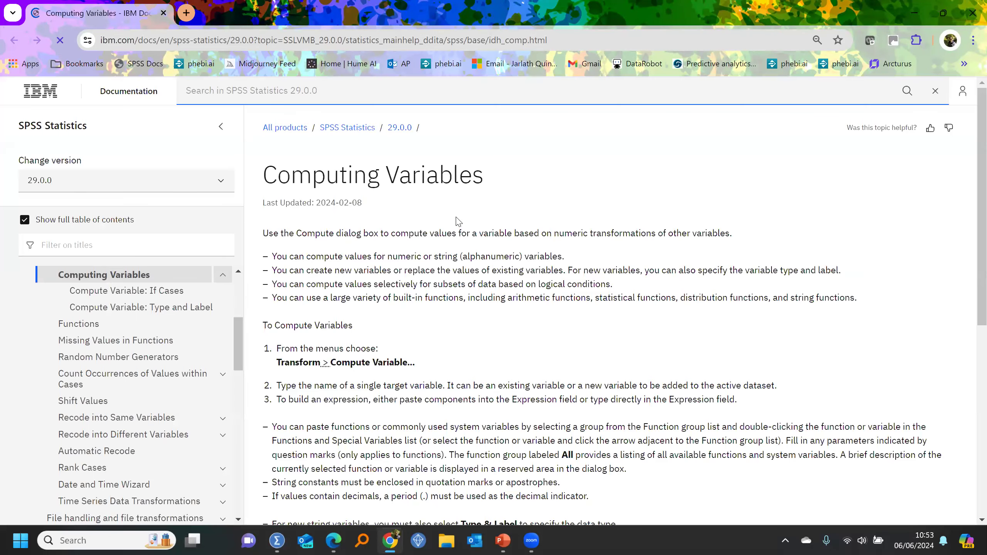
scroll(458, 222, "down", 6)
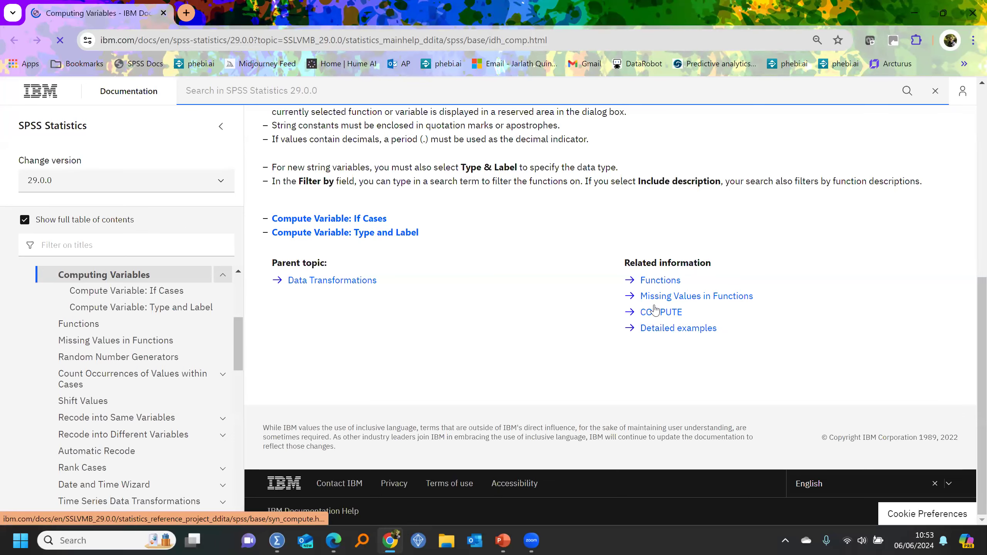
Return from the Computing Variables help page and close the Compute Variable dialog without computing anything
scroll(212, 153, "up", 2)
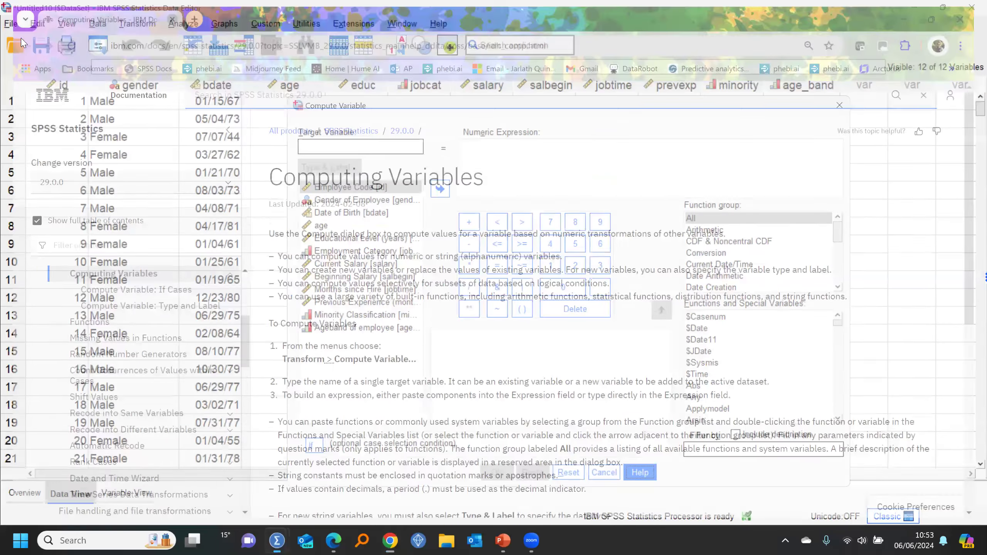
left_click(605, 472)
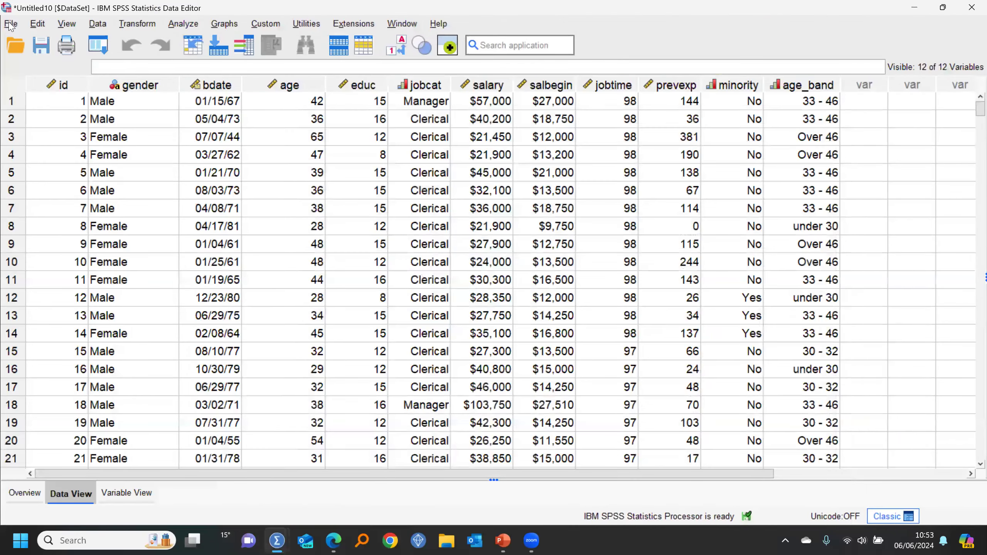
Examine the options for opening a data file from an internet location, and close the dialog without loading anything
left_click(11, 24)
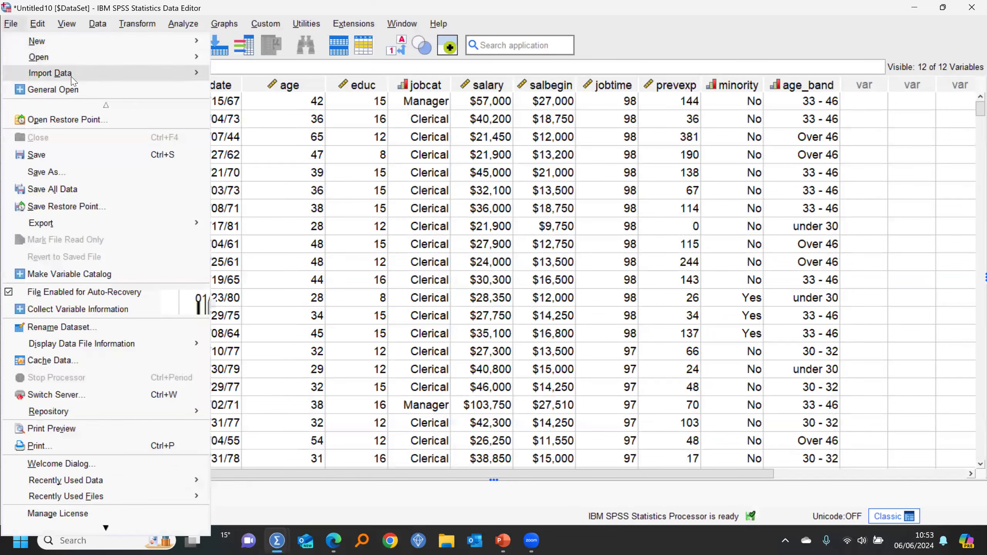
mouse_move(72, 80)
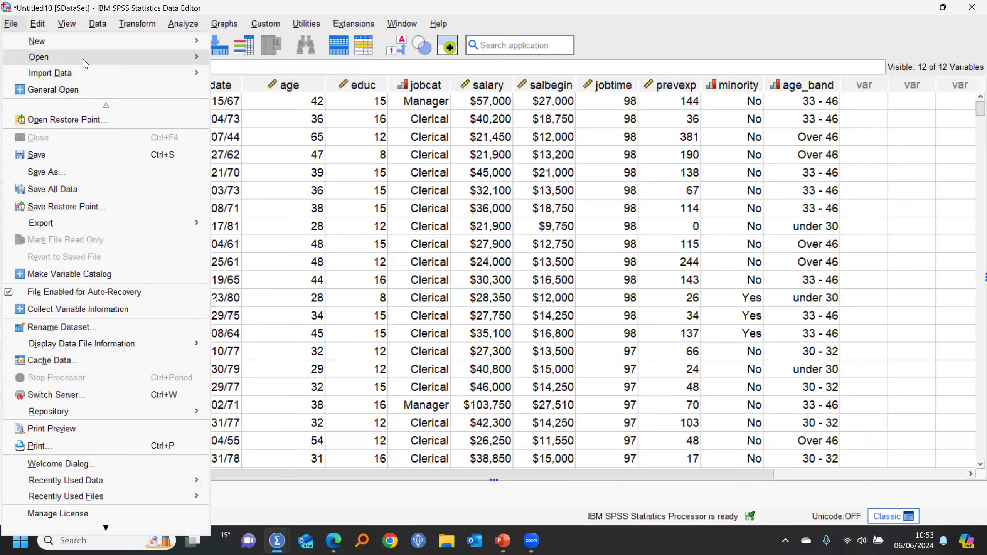
mouse_move(85, 64)
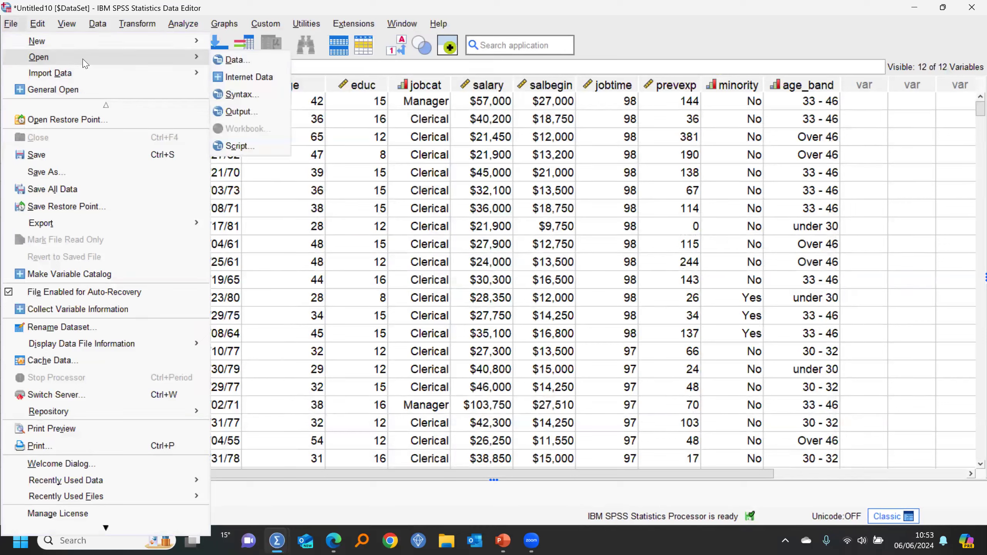
left_click(252, 77)
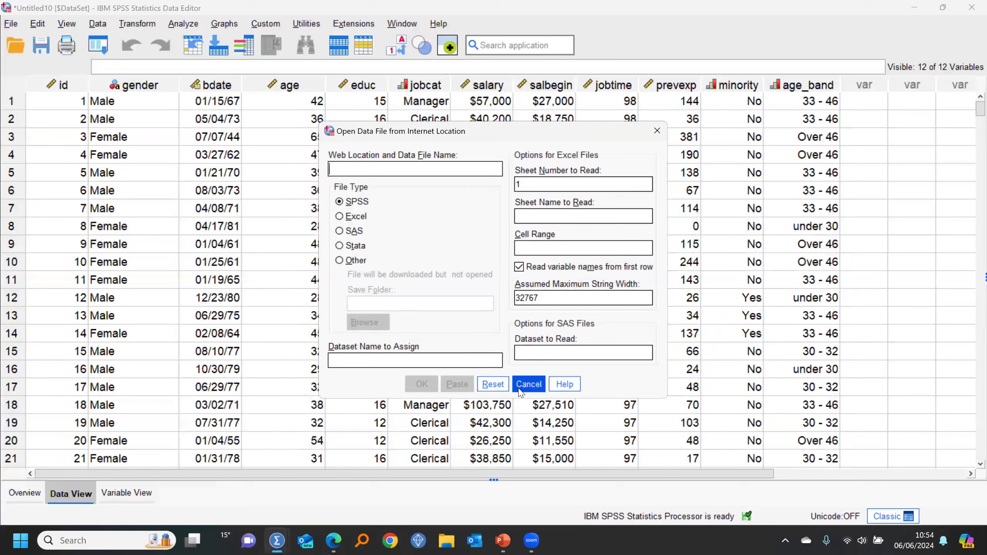
left_click(528, 384)
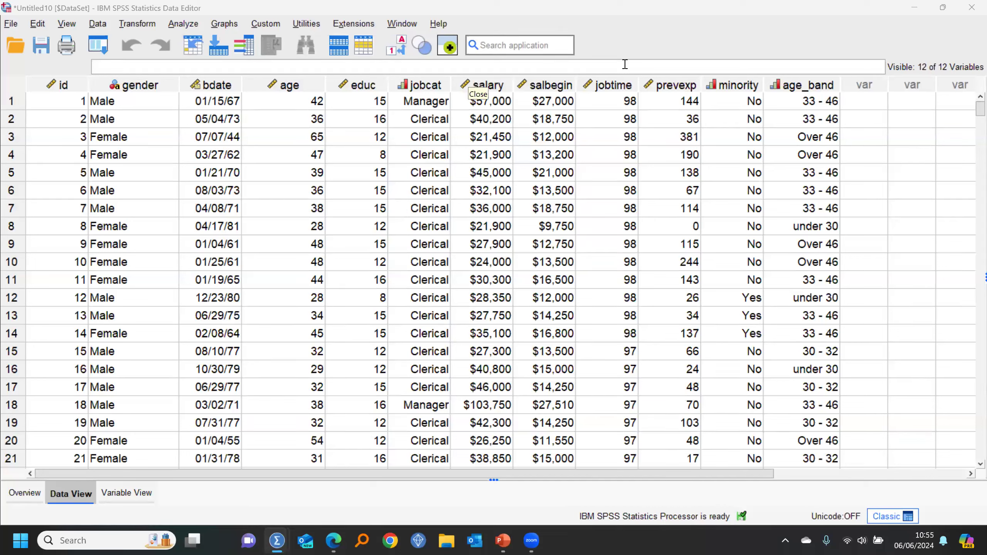
Open employee_backup.sav without saving the changes to the current dataset, and check its variable definitions before returning to the case data
left_click(9, 24)
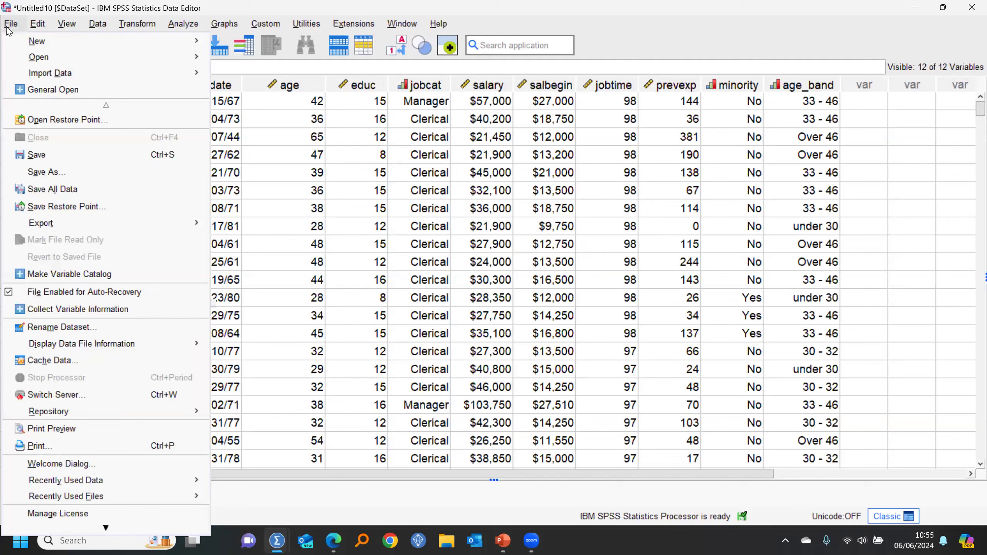
mouse_move(57, 61)
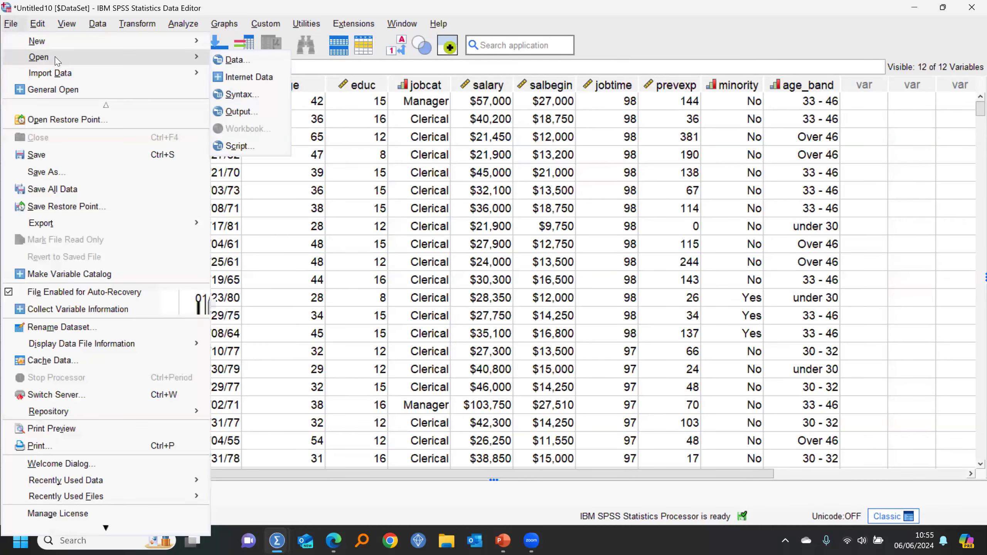
left_click(235, 62)
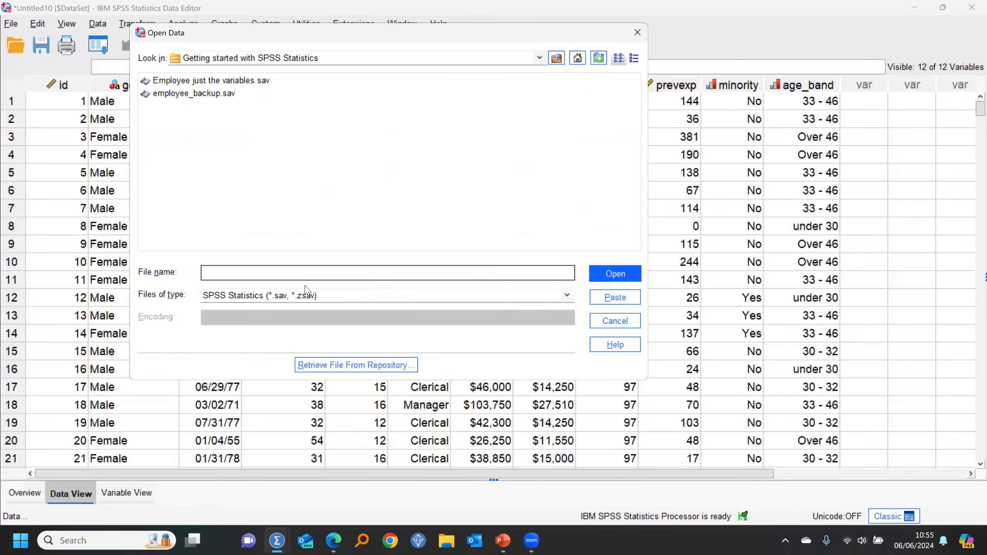
left_click(194, 93)
left_click(615, 274)
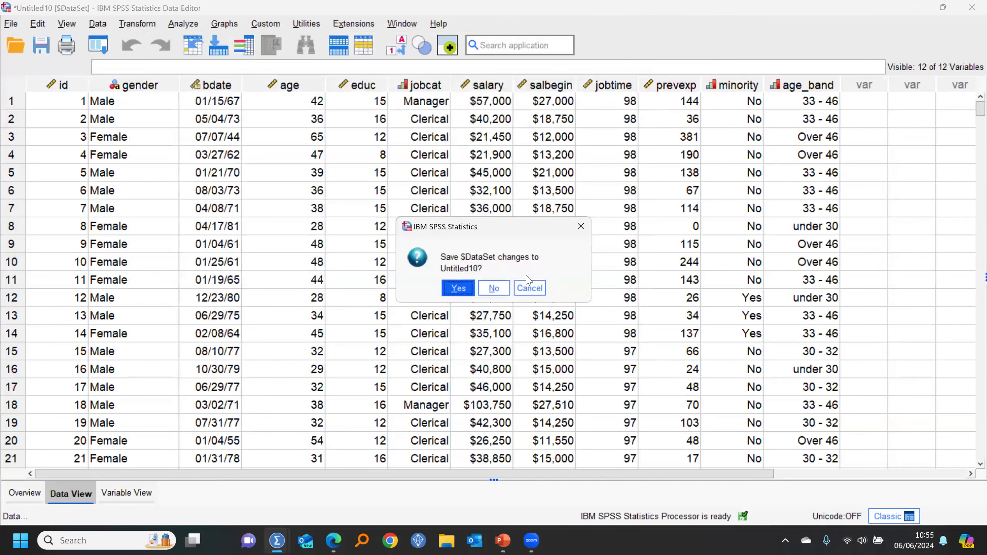
left_click(505, 287)
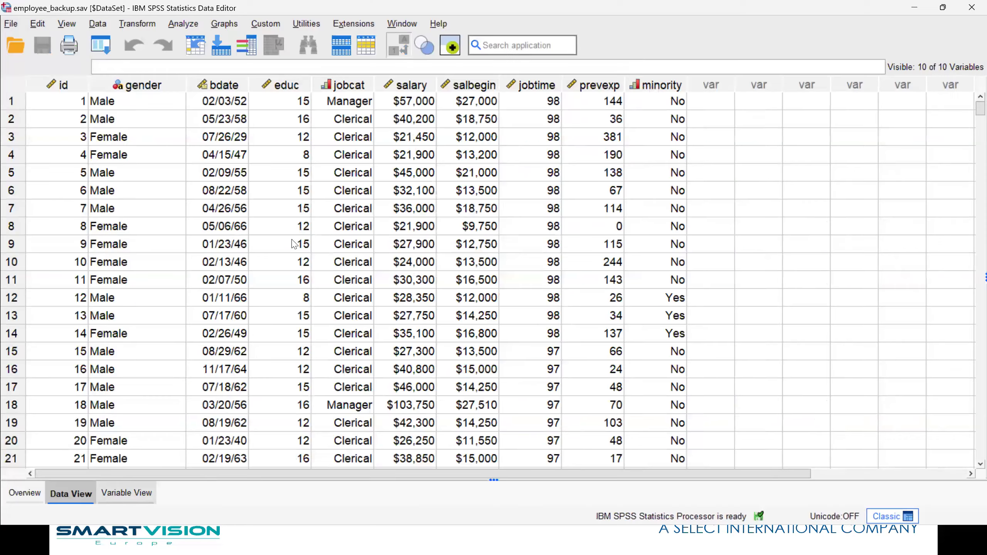
left_click(132, 493)
left_click(85, 497)
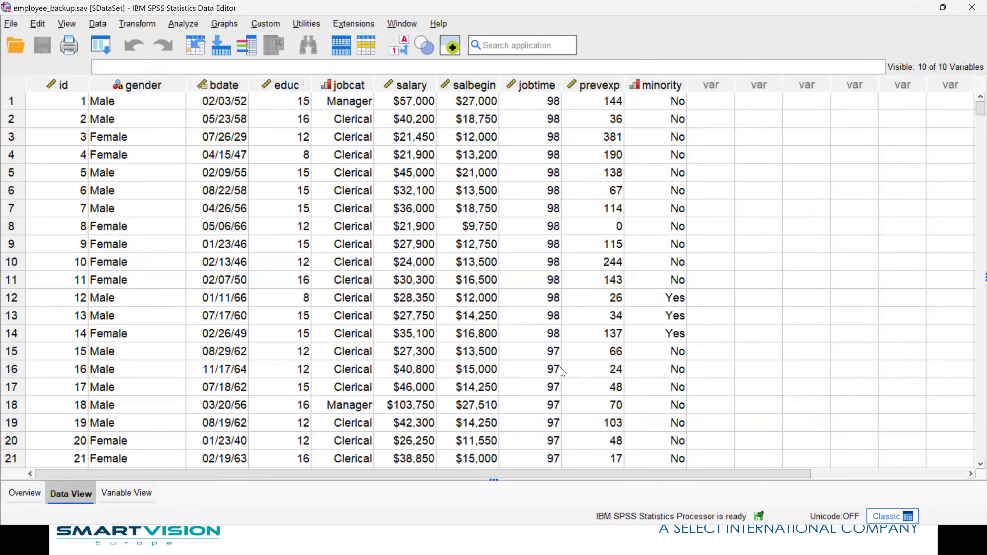